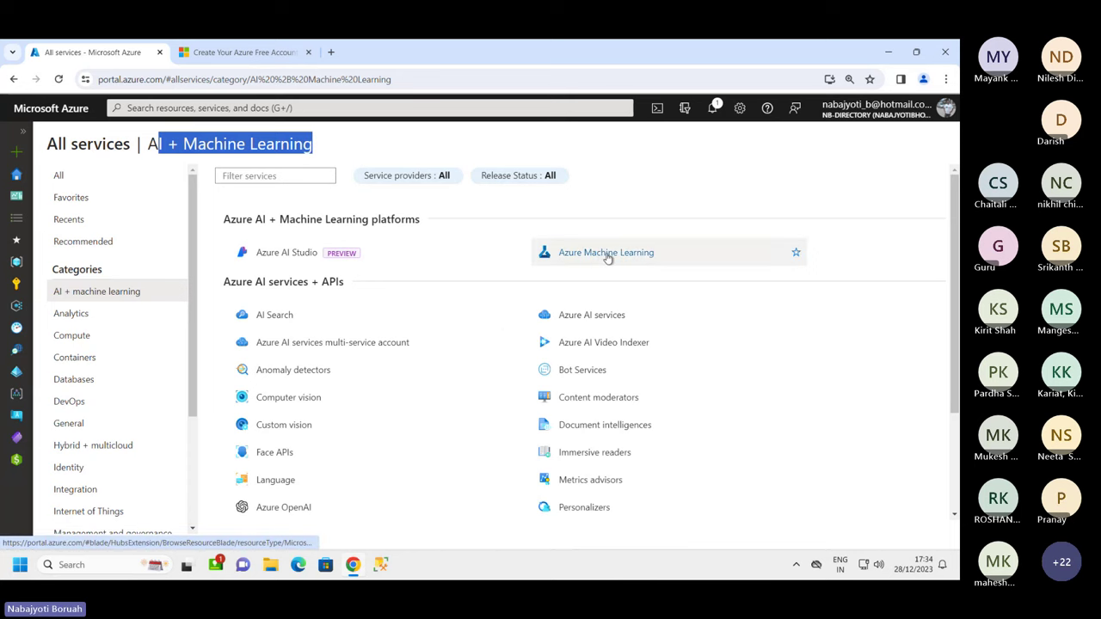
# Open the Azure AI services overview from the AI + Machine Learning category and collapse its side menu.
pyautogui.moveTo(607, 258)
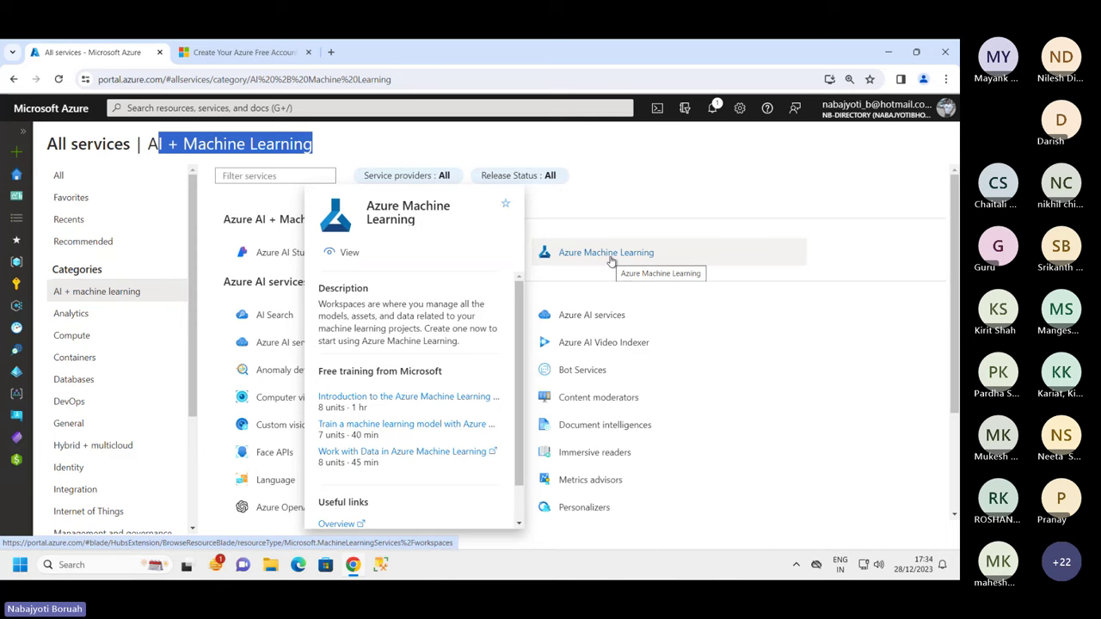
pyautogui.click(635, 208)
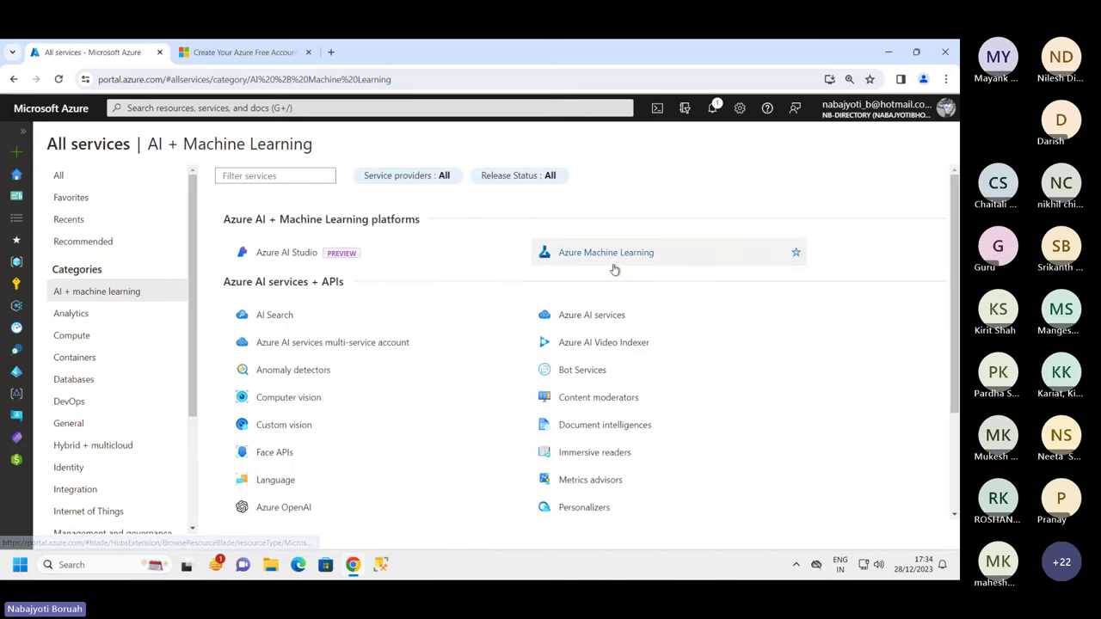
pyautogui.click(576, 316)
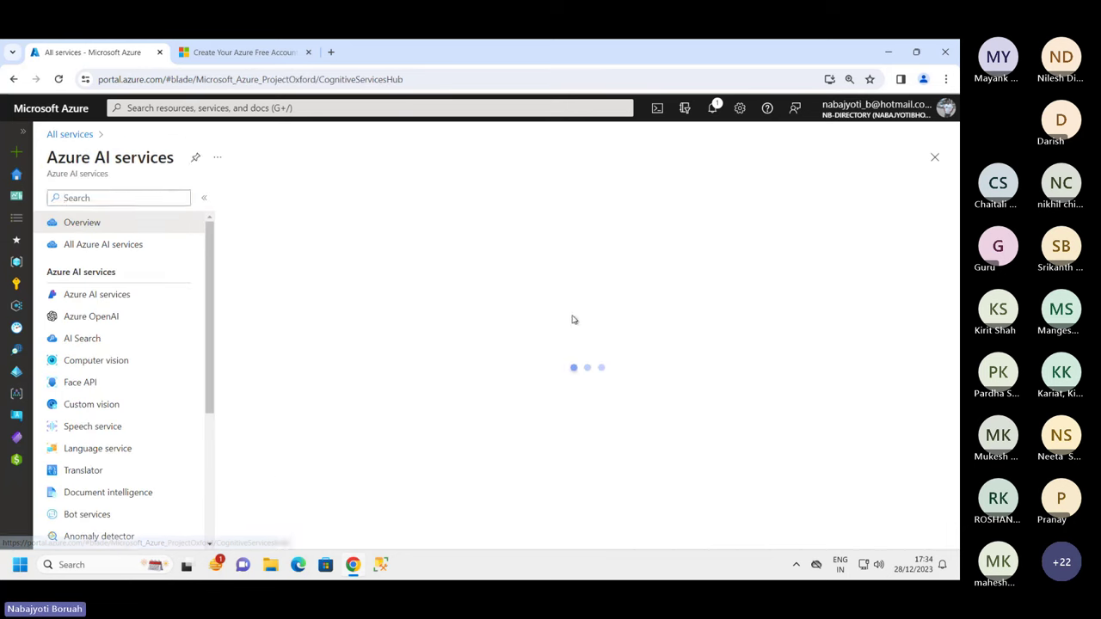
pyautogui.click(204, 197)
# Examine the Azure AI services cards, including Azure OpenAI account, Document intelligence, Custom vision, Content moderator and Bot services.
pyautogui.scroll(-4, 291, 379)
pyautogui.scroll(5, 291, 379)
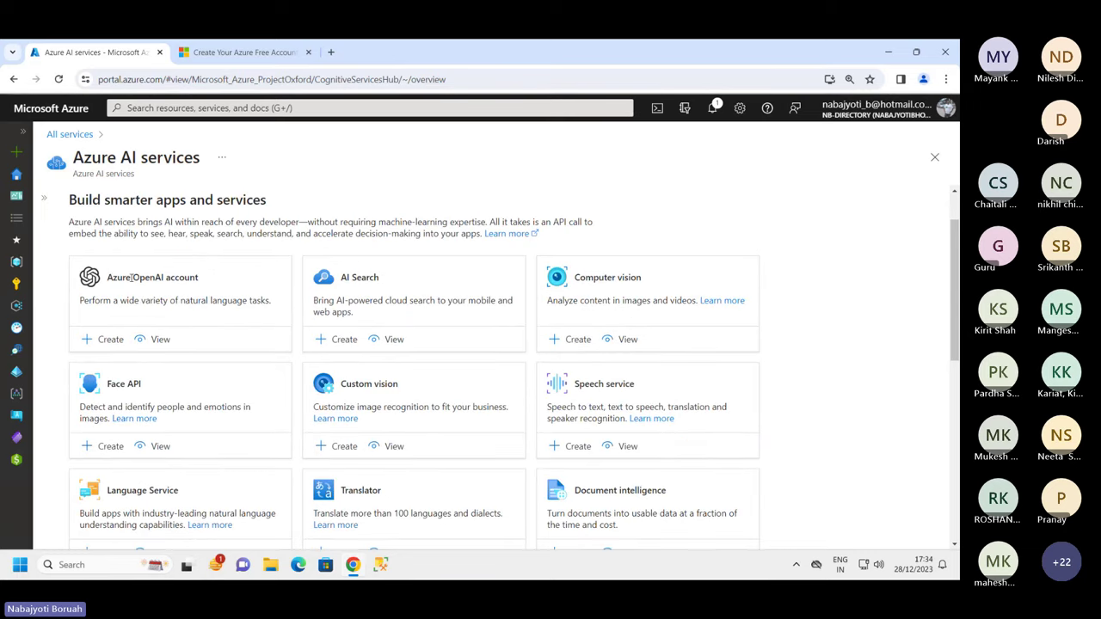
pyautogui.tripleClick(131, 277)
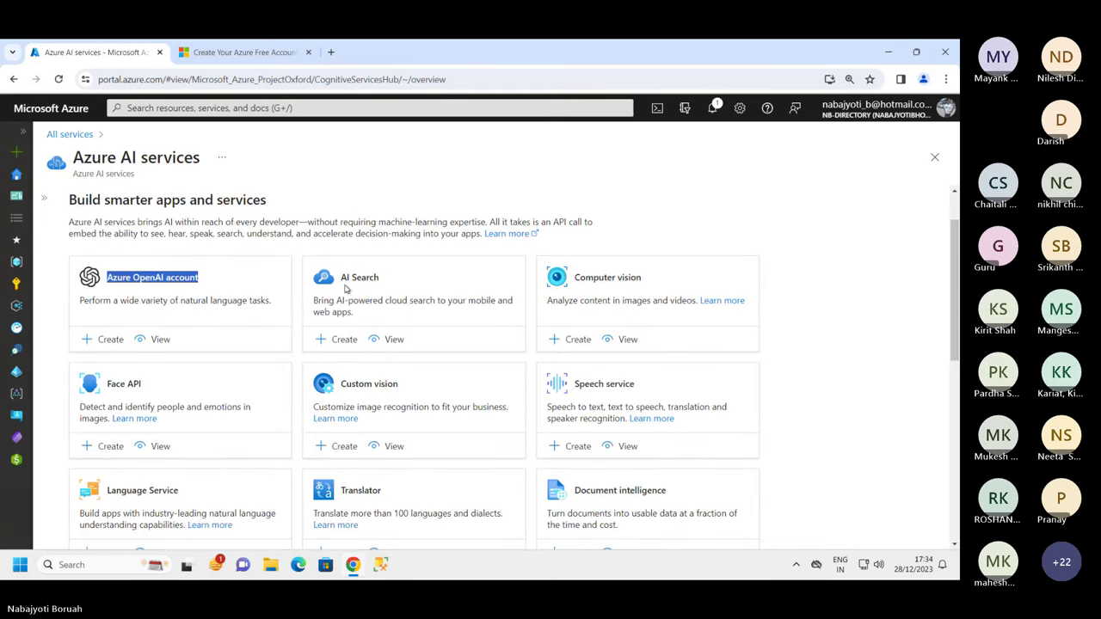
pyautogui.scroll(-2, 602, 290)
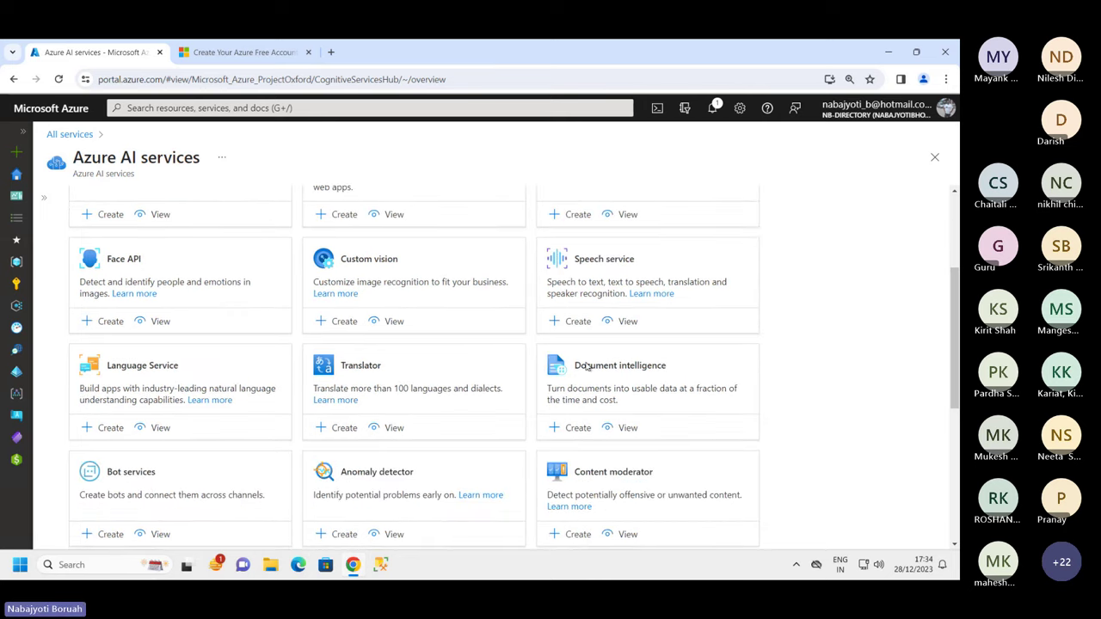
pyautogui.tripleClick(586, 365)
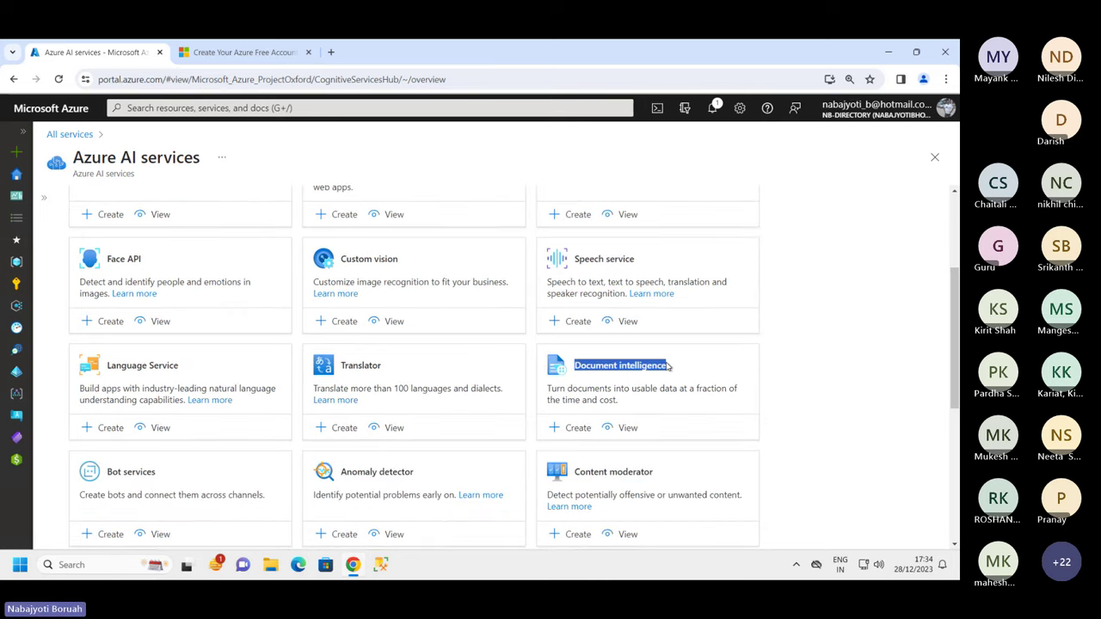
pyautogui.moveTo(342, 259); pyautogui.dragTo(425, 270)
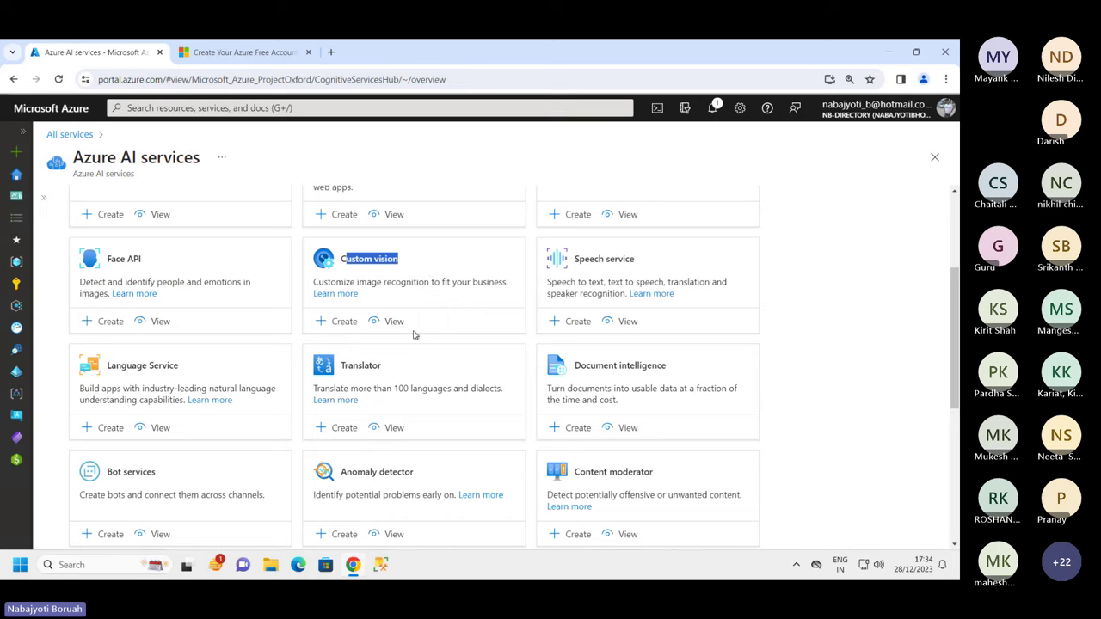
pyautogui.scroll(-2, 413, 334)
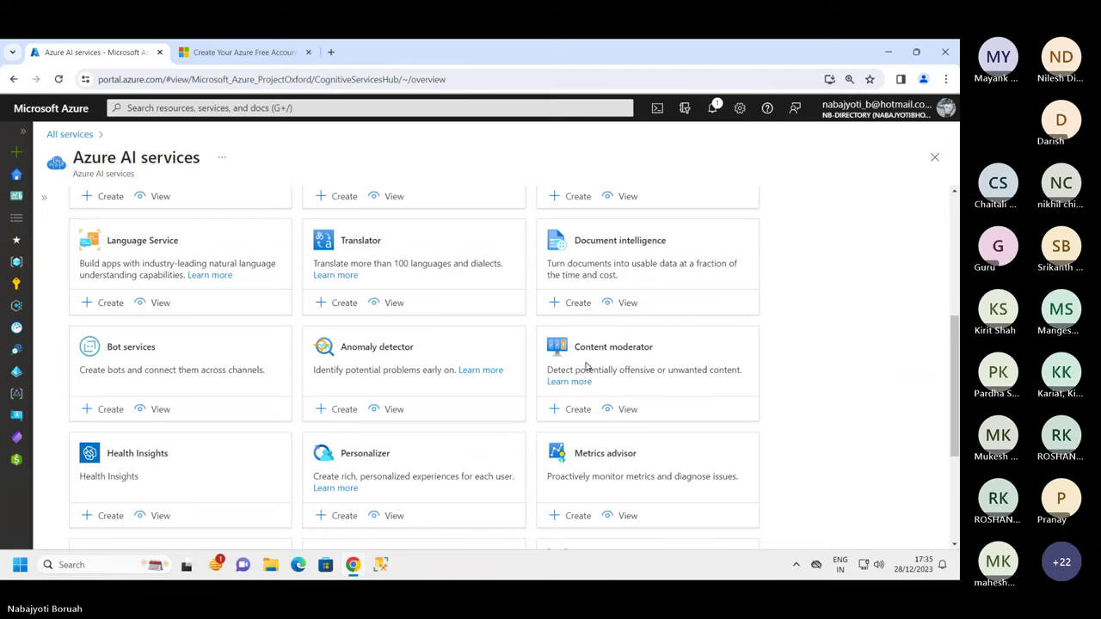
pyautogui.moveTo(576, 346); pyautogui.dragTo(652, 346)
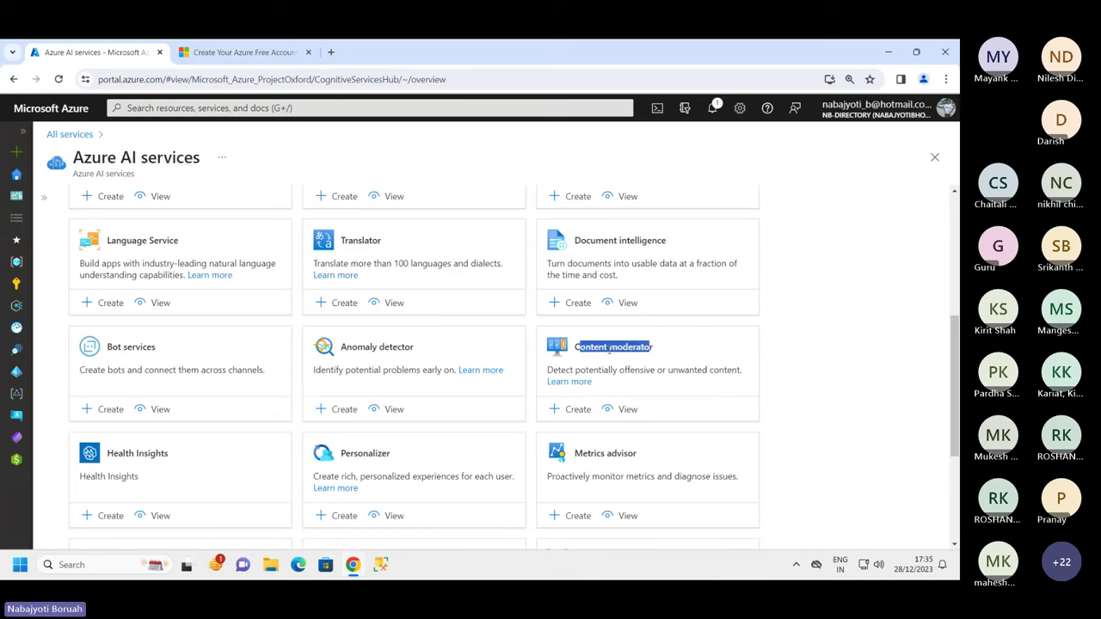
pyautogui.click(140, 348)
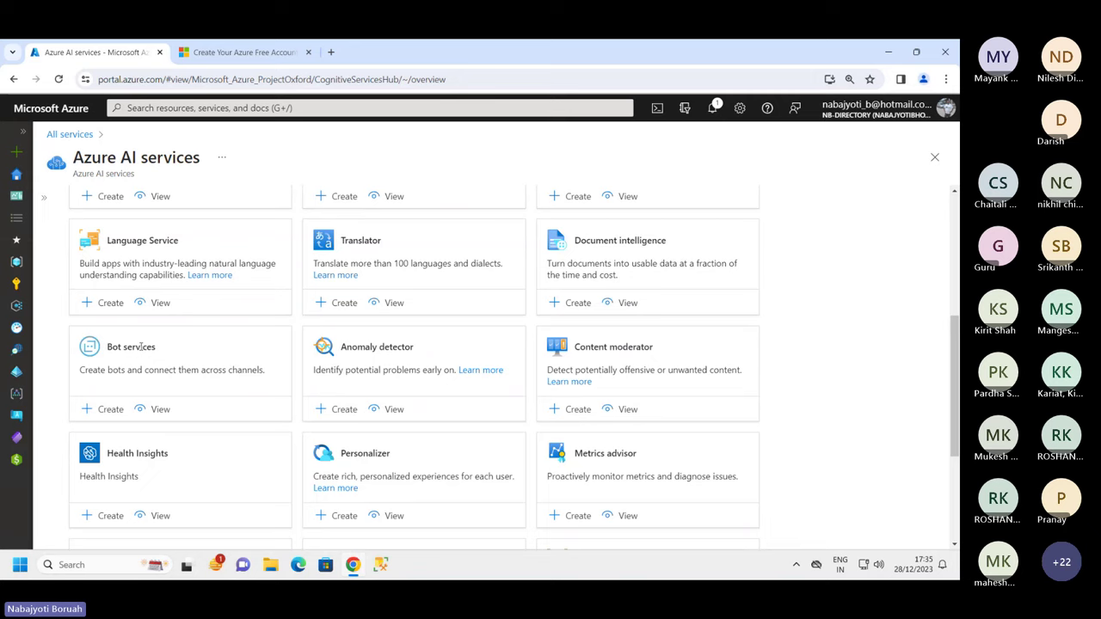
# Review the Computer vision and Face API cards and skim through the rest of the Azure AI services catalogue.
pyautogui.scroll(3, 140, 347)
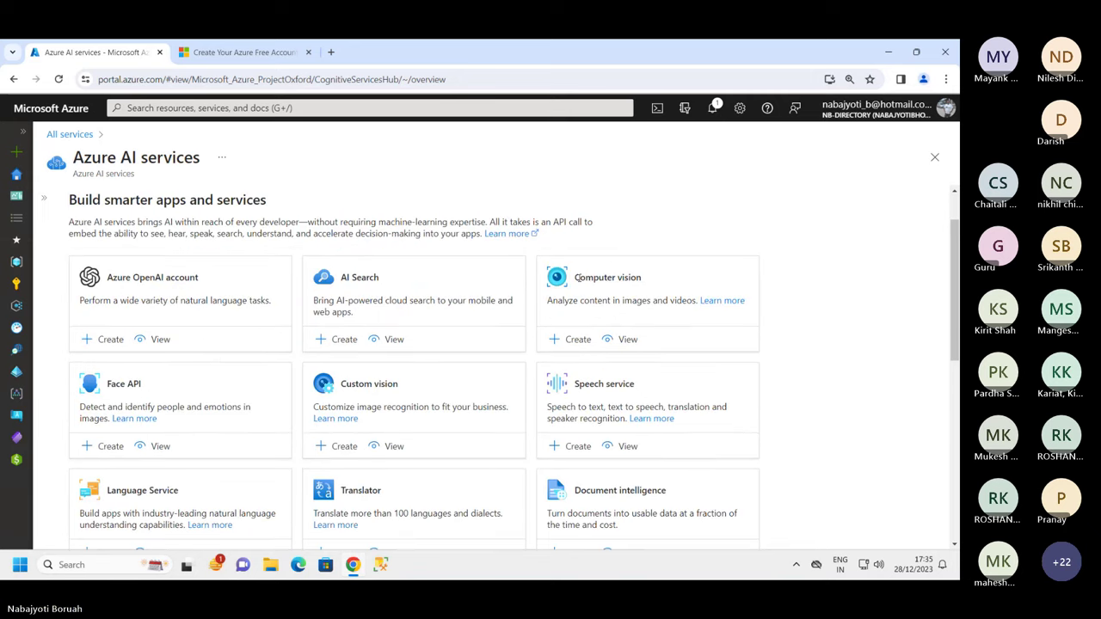
pyautogui.moveTo(577, 277); pyautogui.dragTo(666, 280)
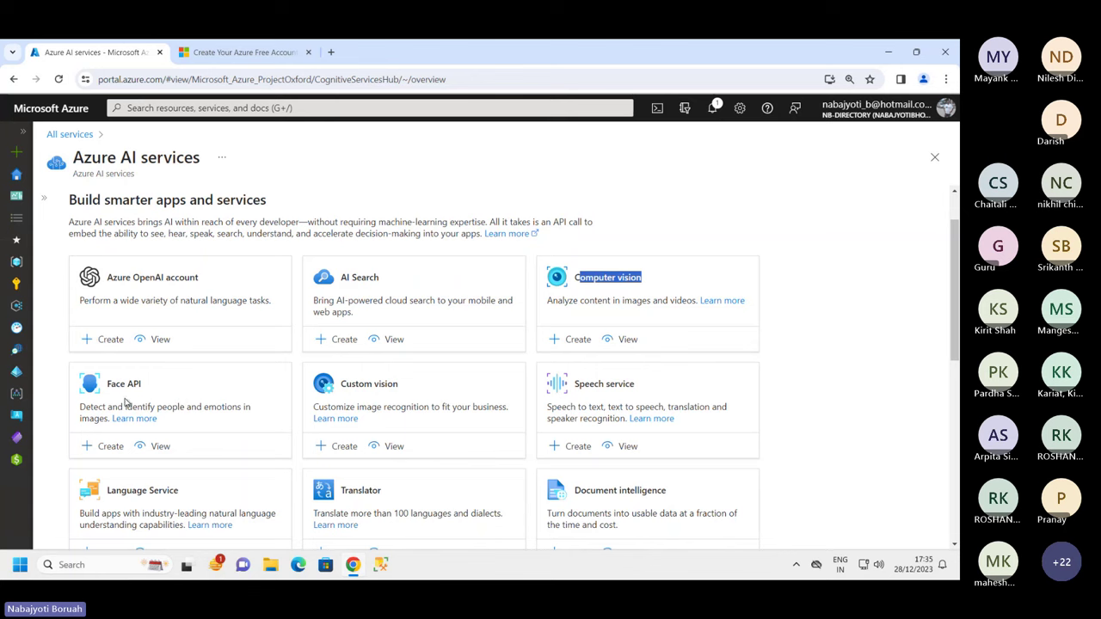
pyautogui.moveTo(105, 384); pyautogui.dragTo(158, 384)
pyautogui.scroll(-3, 204, 386)
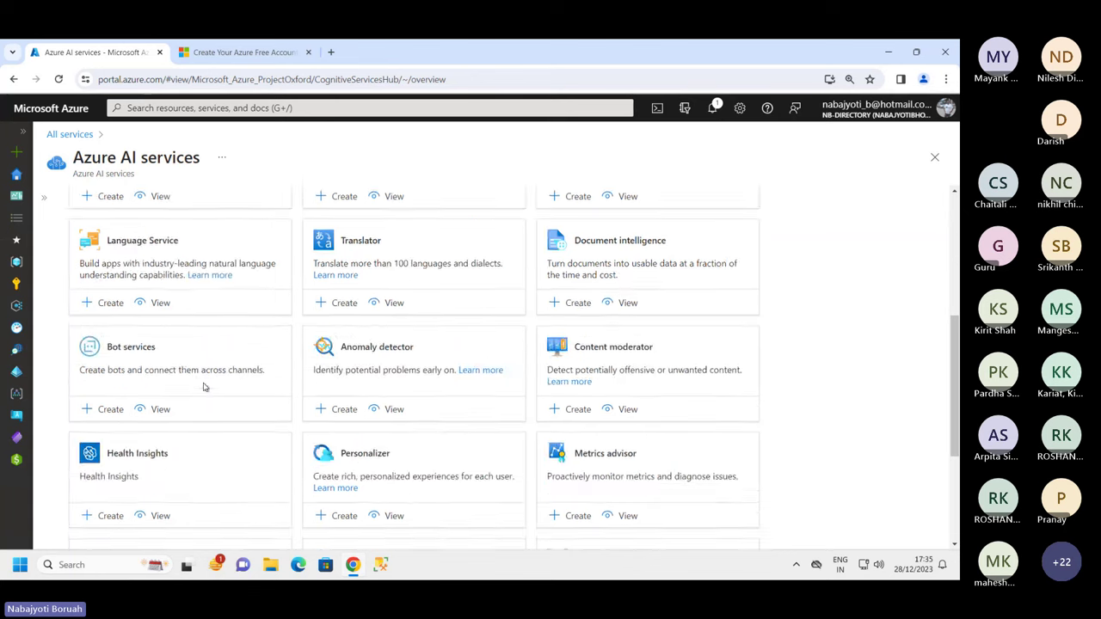
pyautogui.scroll(3, 221, 379)
pyautogui.moveTo(107, 157); pyautogui.dragTo(195, 157)
pyautogui.scroll(-4, 454, 386)
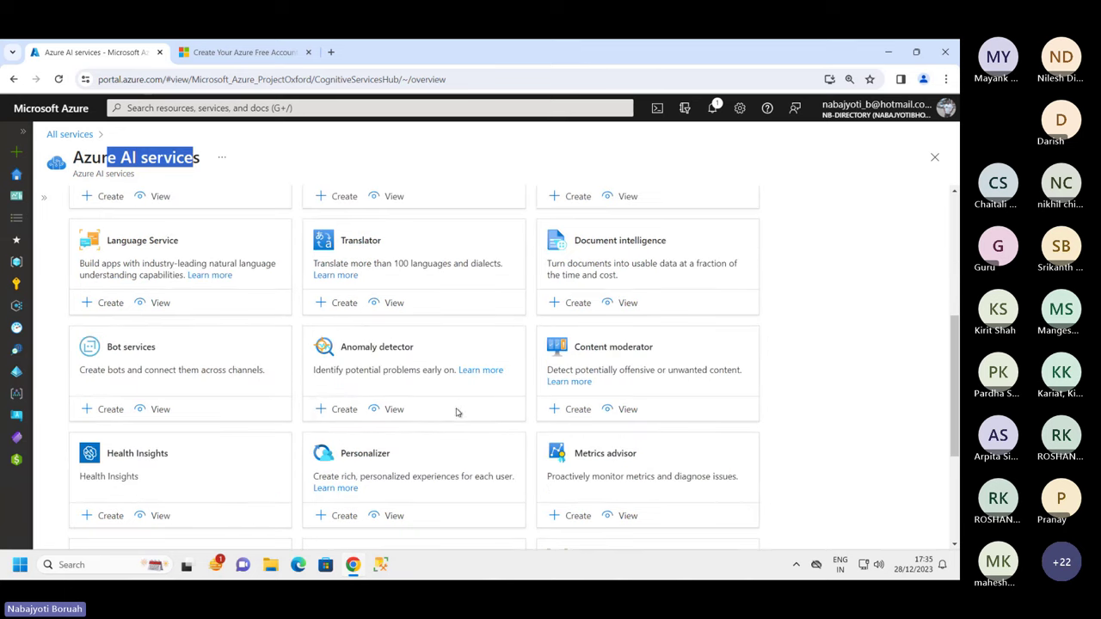
pyautogui.scroll(5, 345, 418)
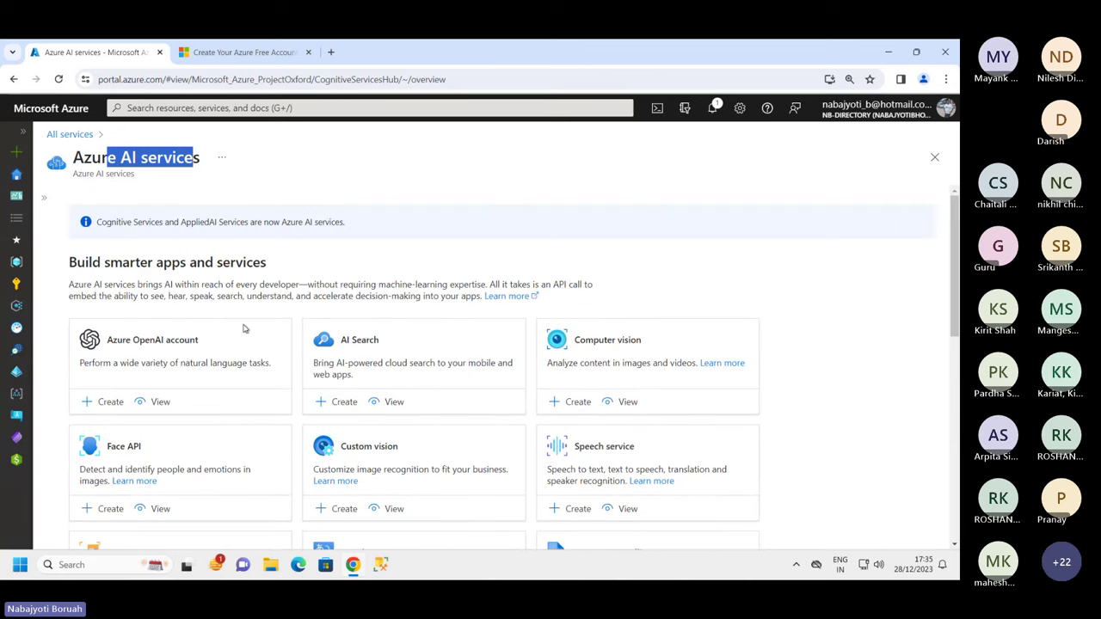
pyautogui.scroll(-3, 243, 329)
pyautogui.scroll(3, 240, 319)
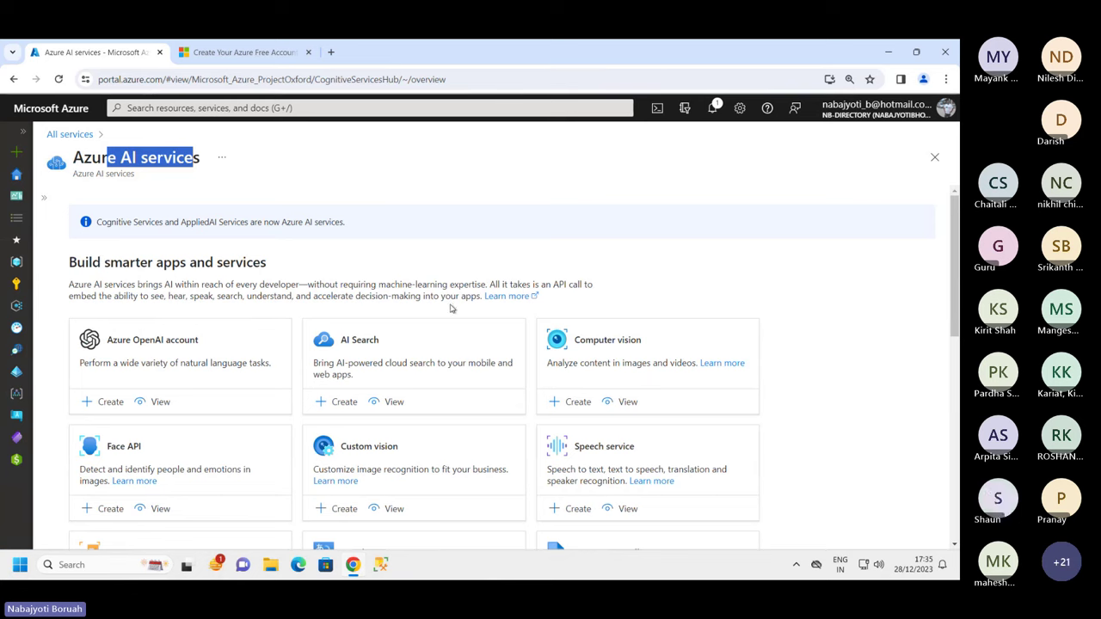
pyautogui.scroll(-2, 360, 430)
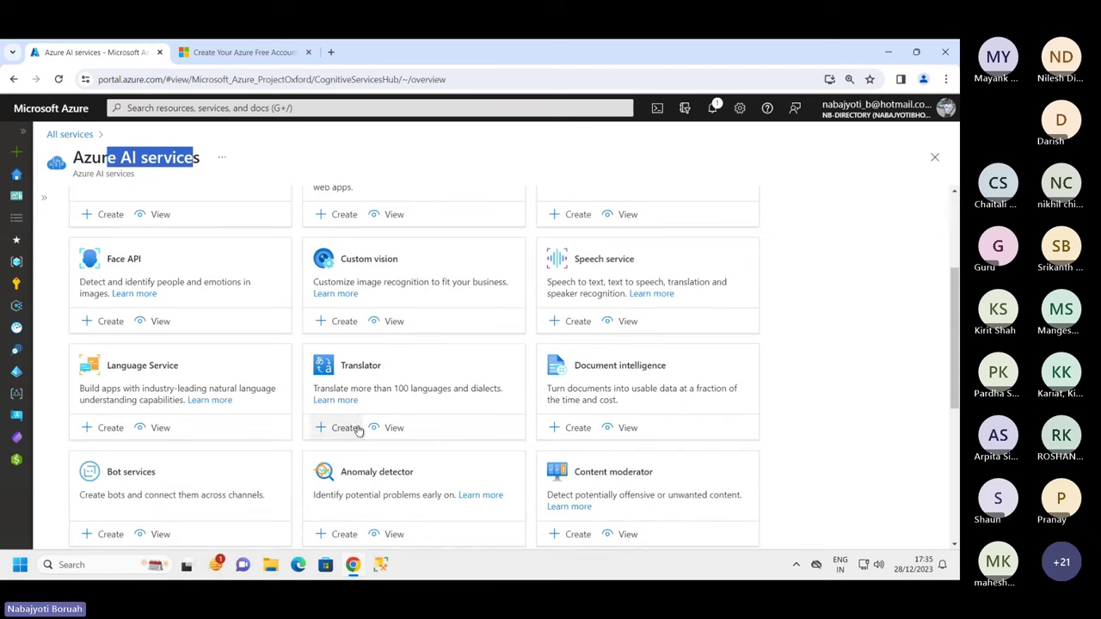
pyautogui.scroll(-1, 360, 430)
pyautogui.scroll(4, 455, 437)
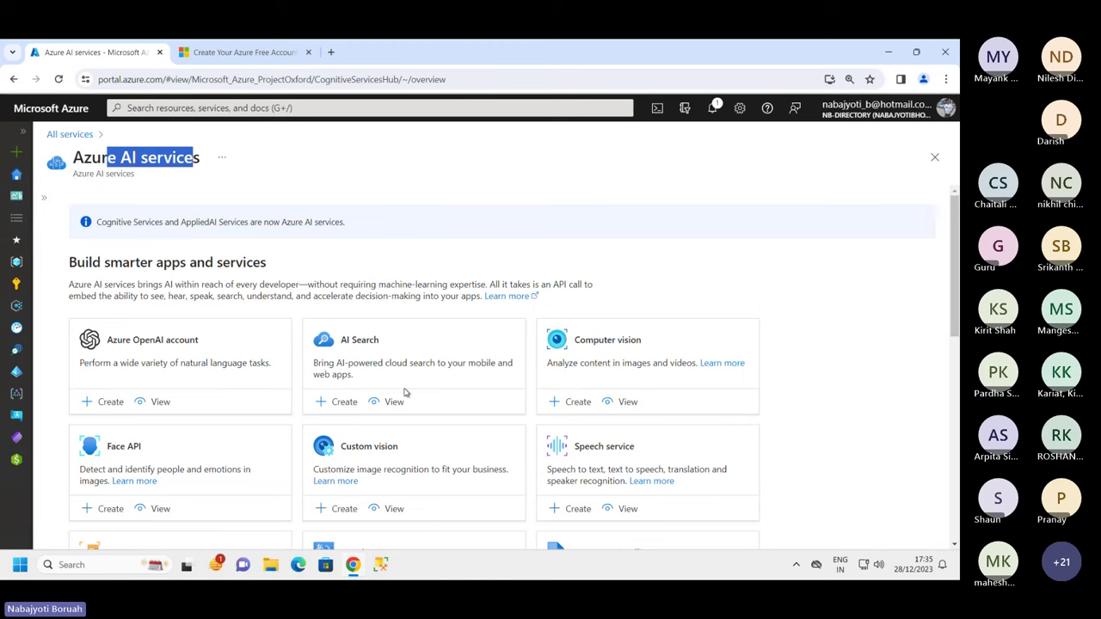
pyautogui.scroll(-1, 405, 392)
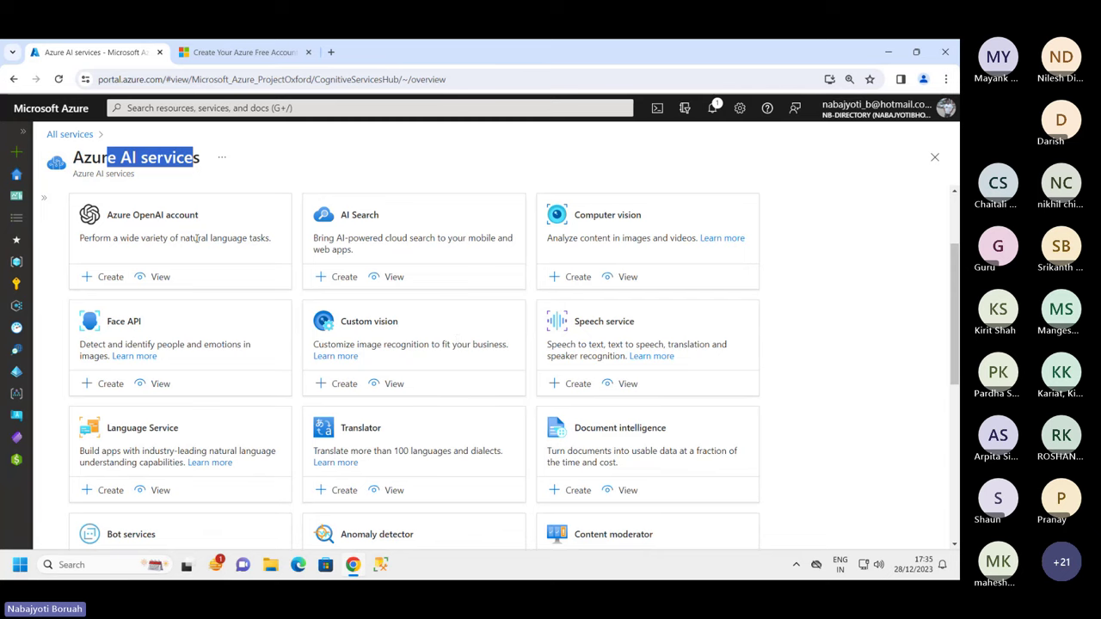
pyautogui.scroll(2, 197, 238)
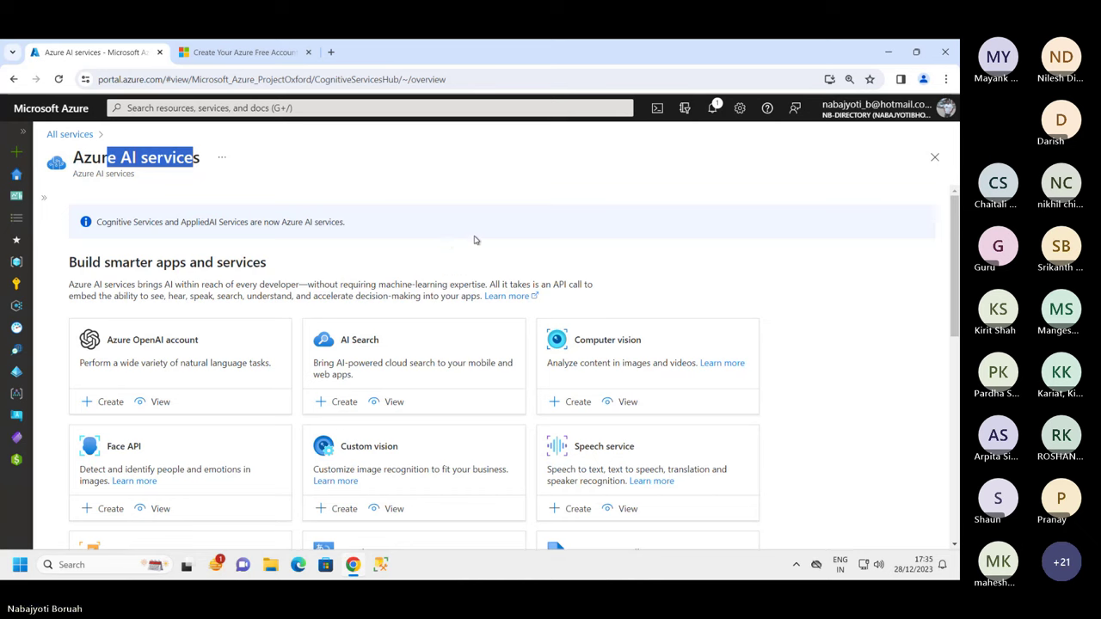
# Close the Azure AI services overview and start creating a new workspace in Azure Machine Learning.
pyautogui.click(933, 160)
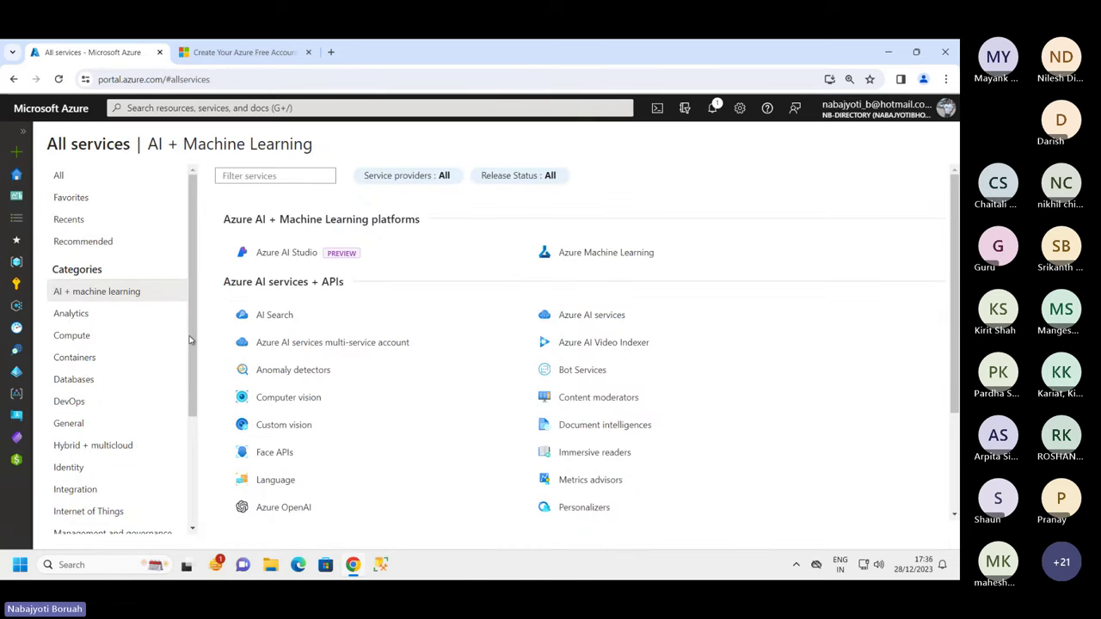
pyautogui.click(600, 253)
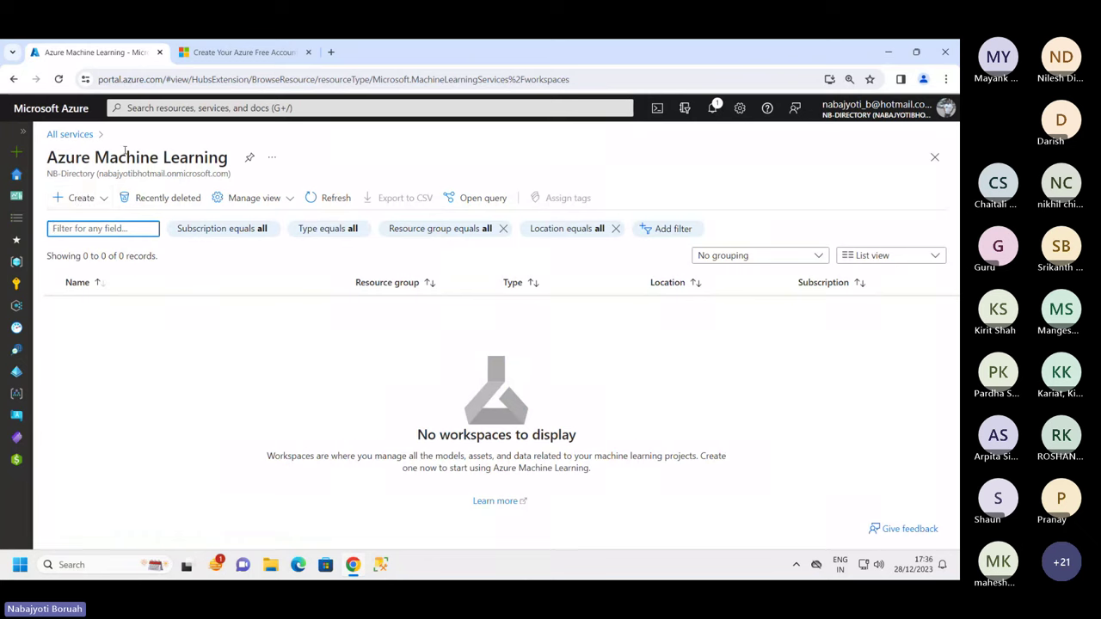
pyautogui.moveTo(65, 158); pyautogui.dragTo(223, 157)
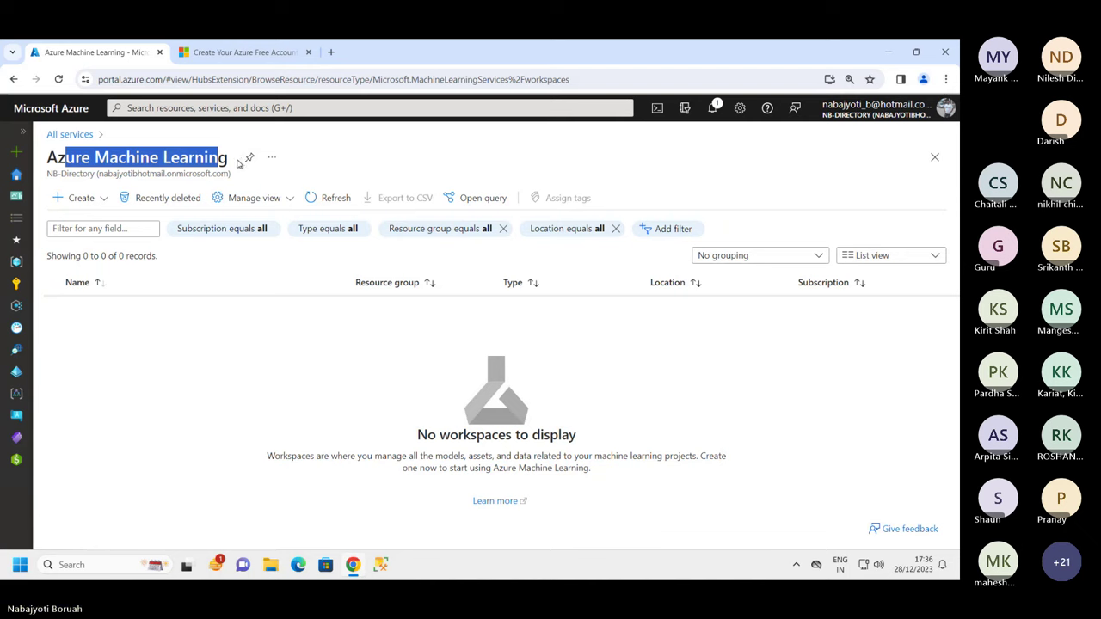
pyautogui.click(79, 198)
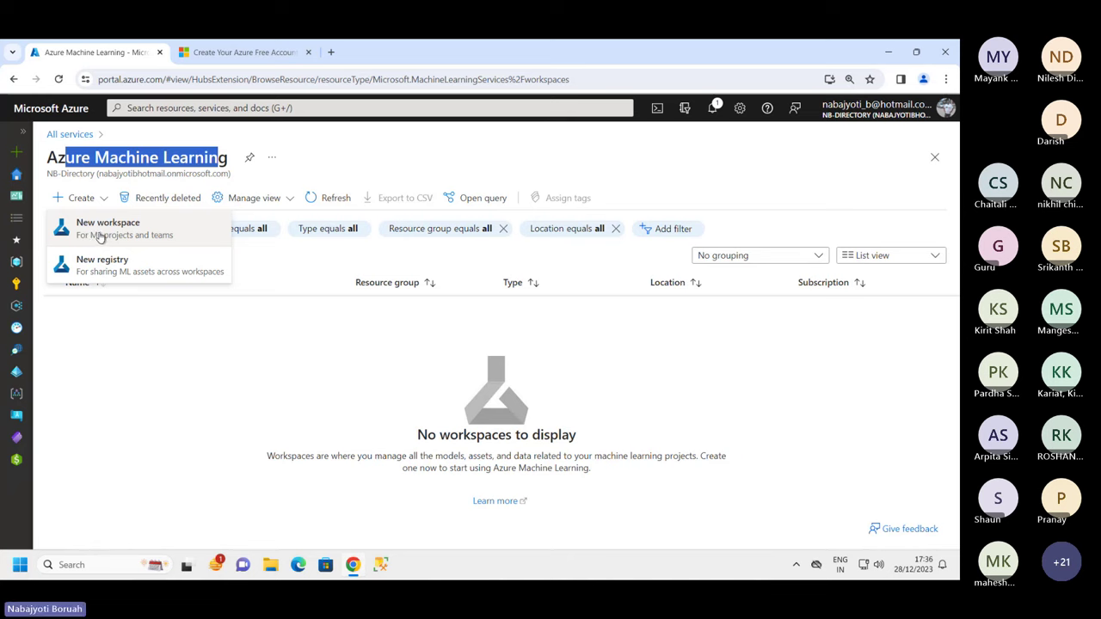
pyautogui.click(115, 231)
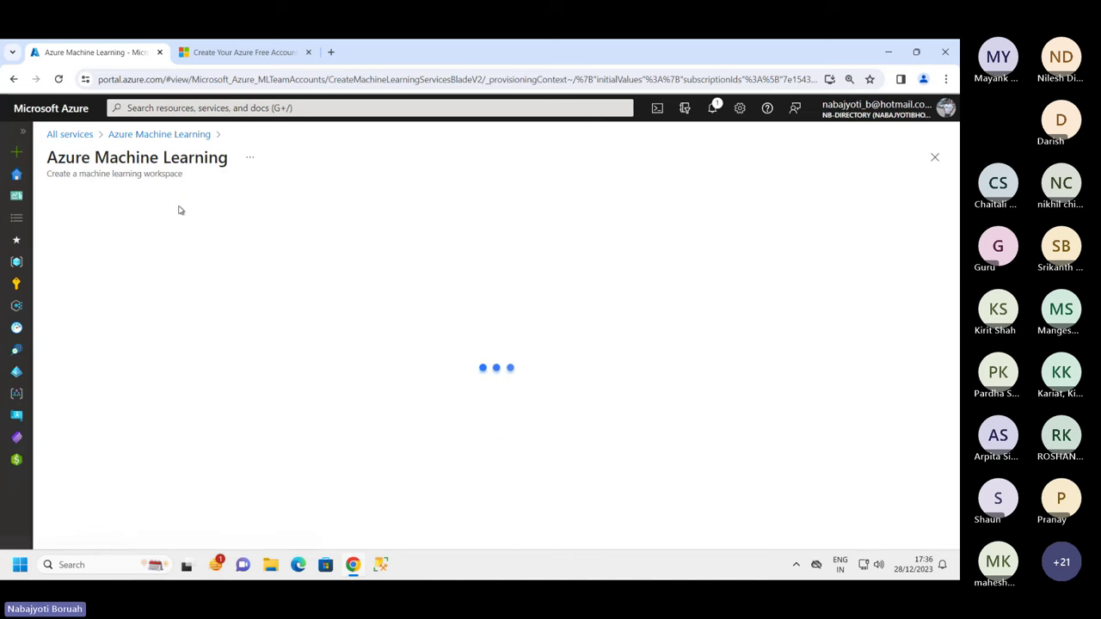
# Create a new resource group named demo-ml-ai-grp for the machine learning workspace.
pyautogui.click(250, 349)
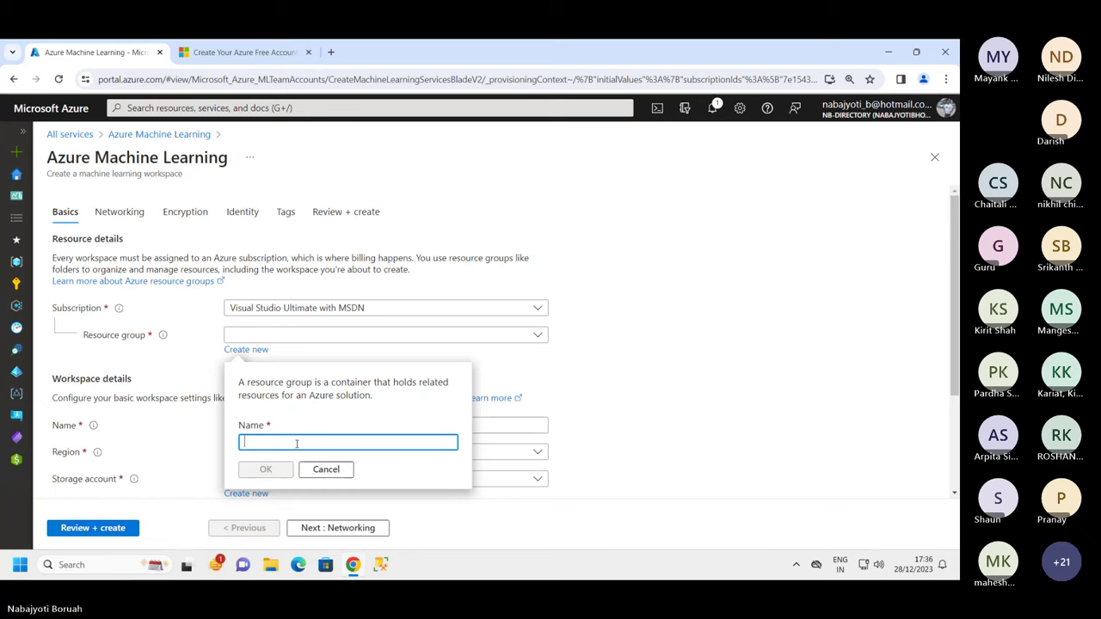
pyautogui.write('dem')
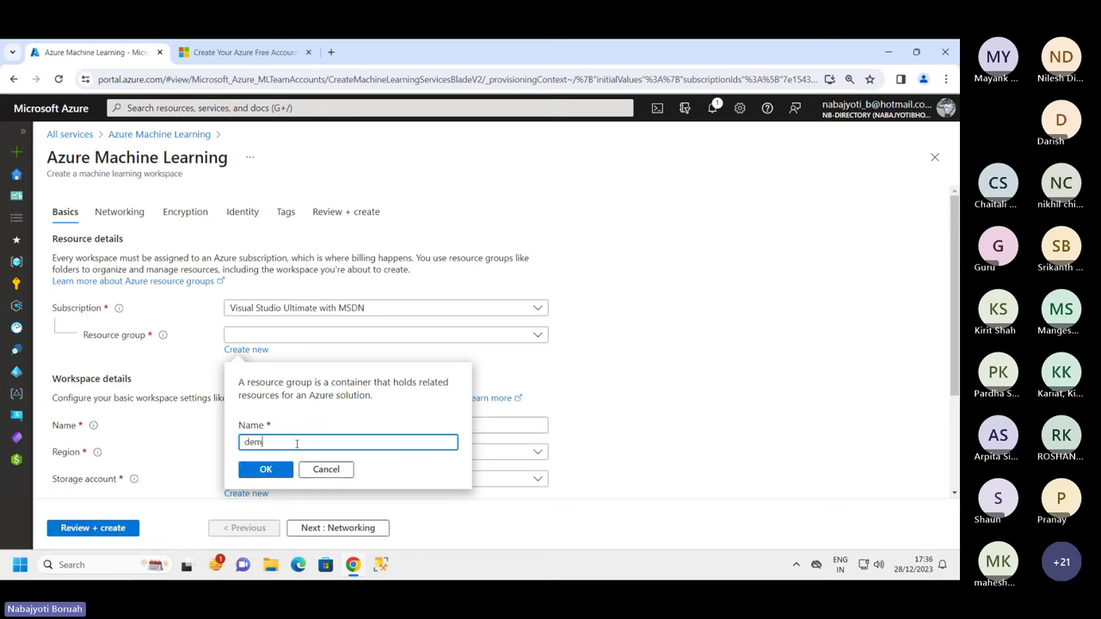
pyautogui.write('o-')
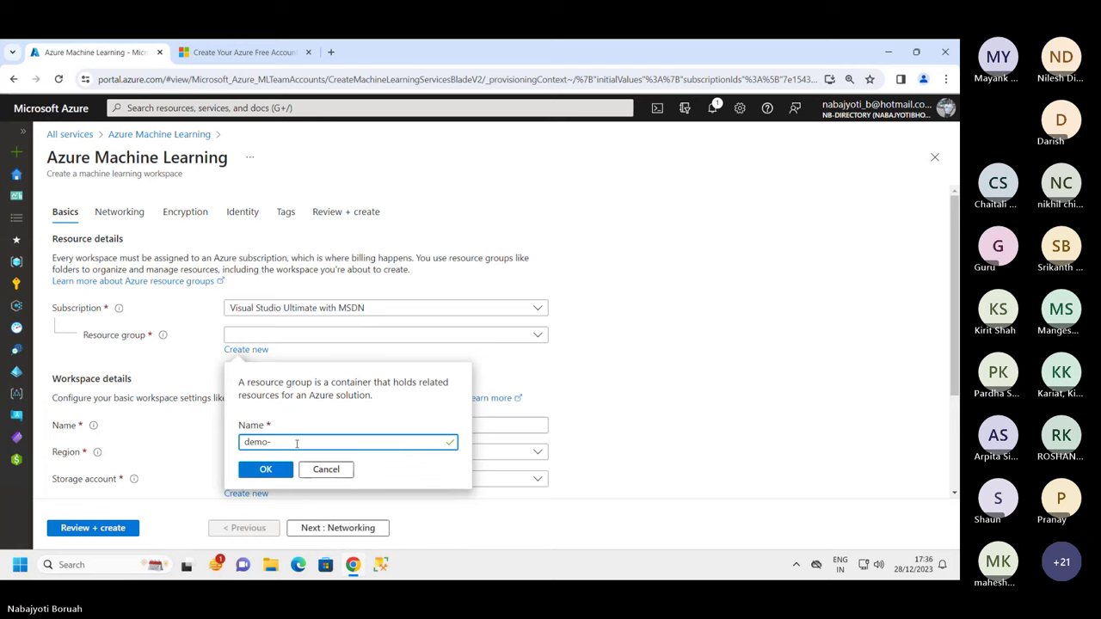
pyautogui.write('lm')
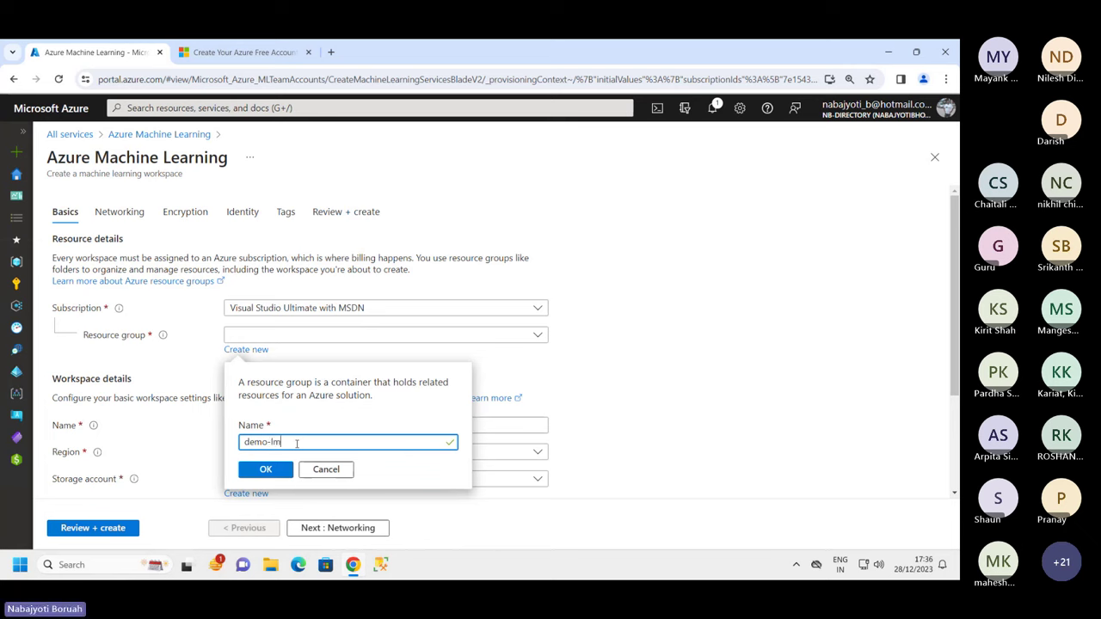
pyautogui.press('BackSpace')
pyautogui.press('BackSpace')
pyautogui.write('ml-a')
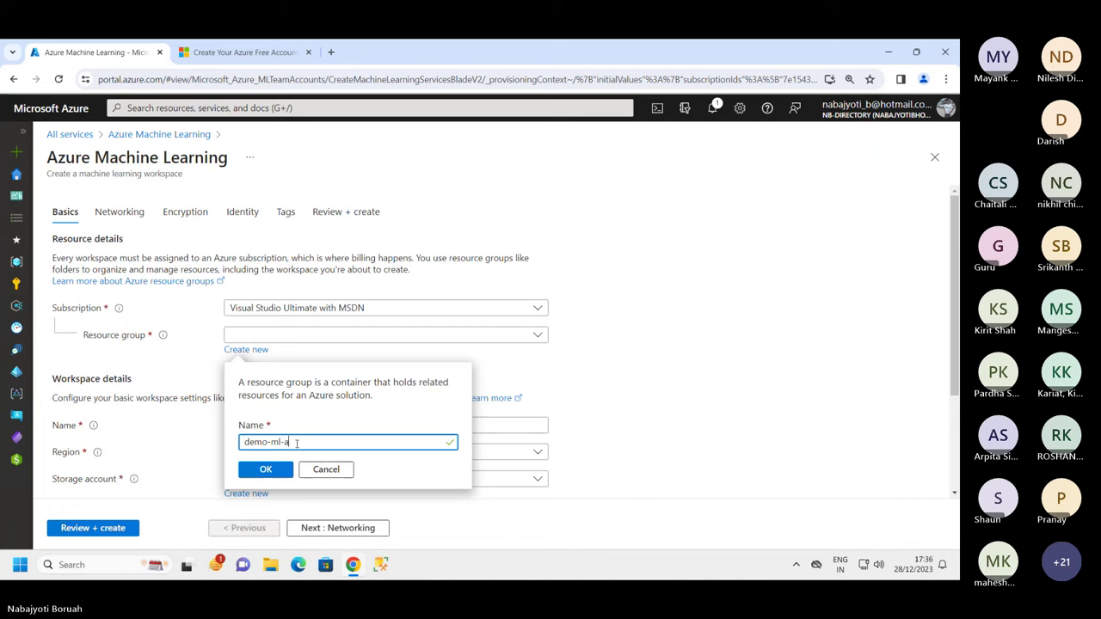
pyautogui.write('i-grp')
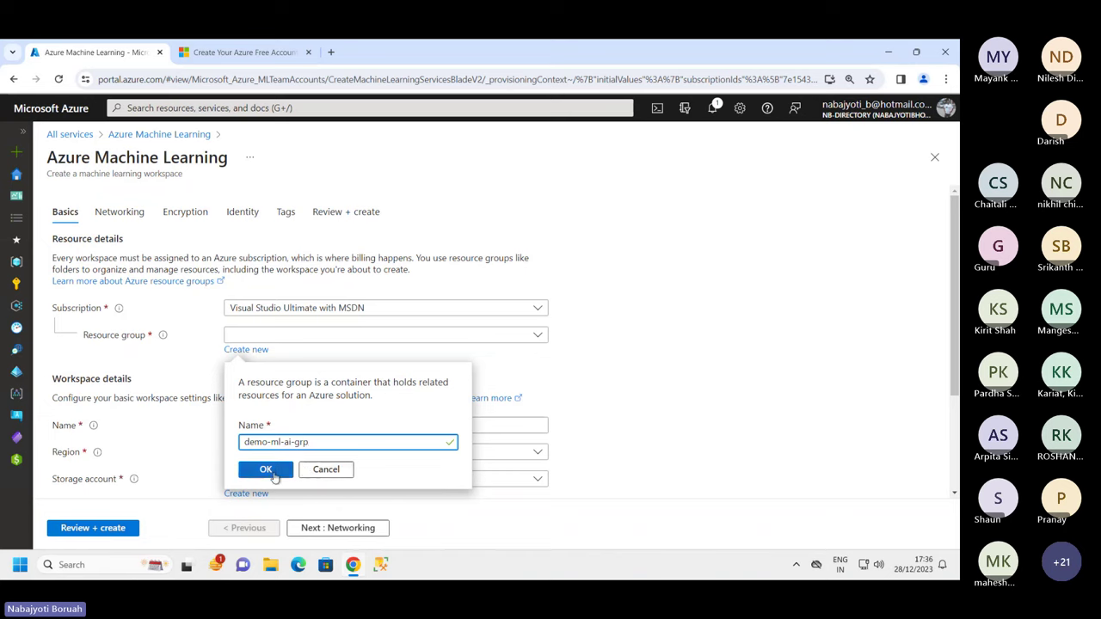
pyautogui.click(266, 470)
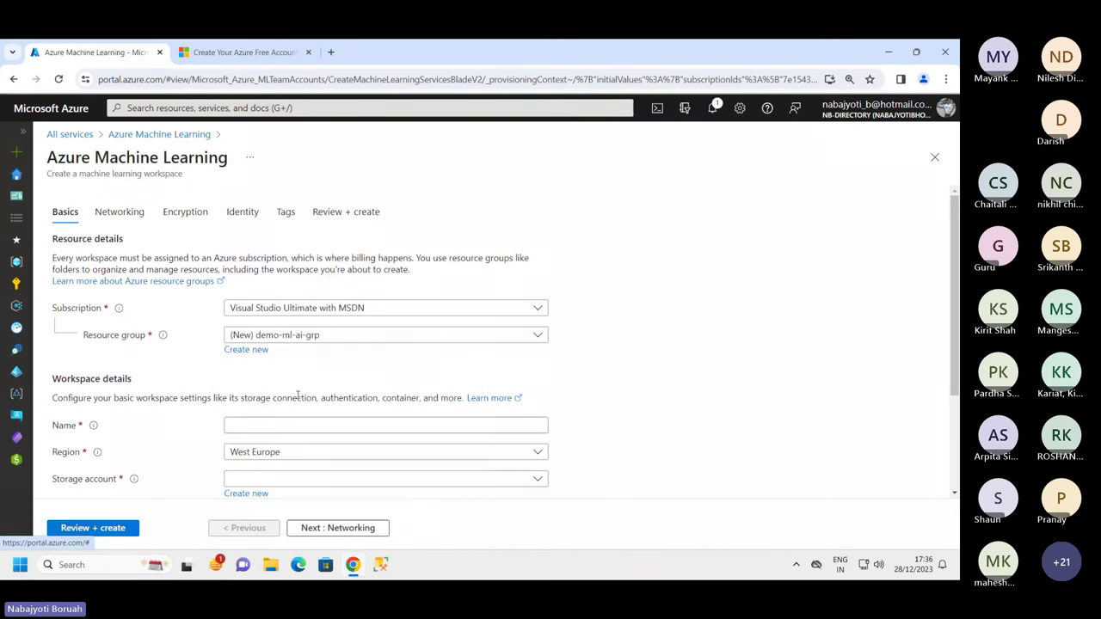
# Name the machine learning workspace demoml-ws-07.
pyautogui.scroll(-1, 516, 426)
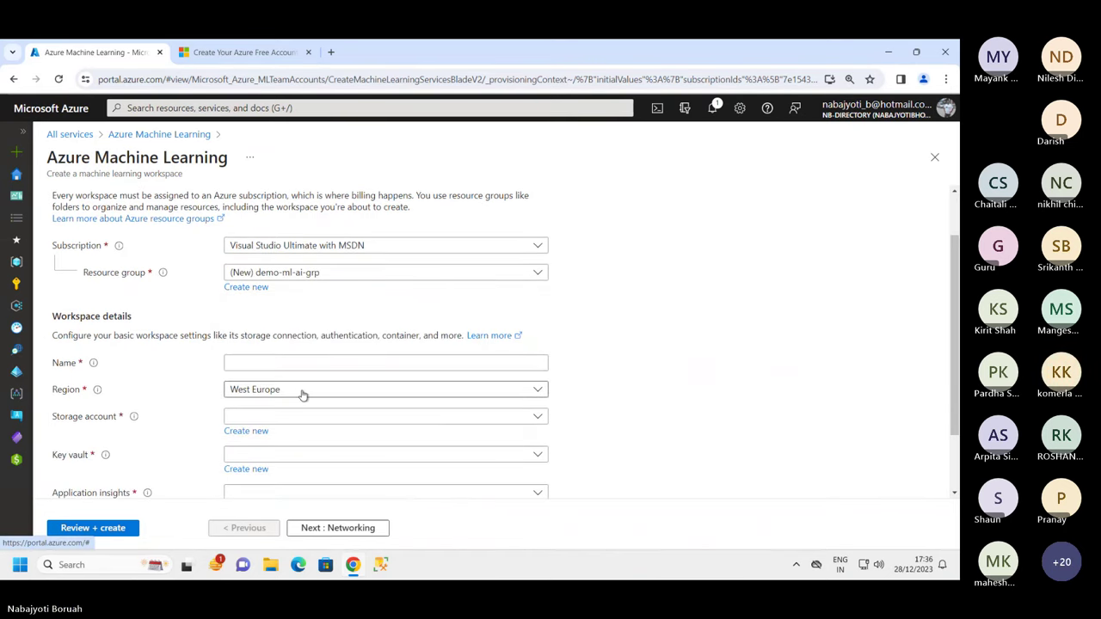
pyautogui.click(248, 362)
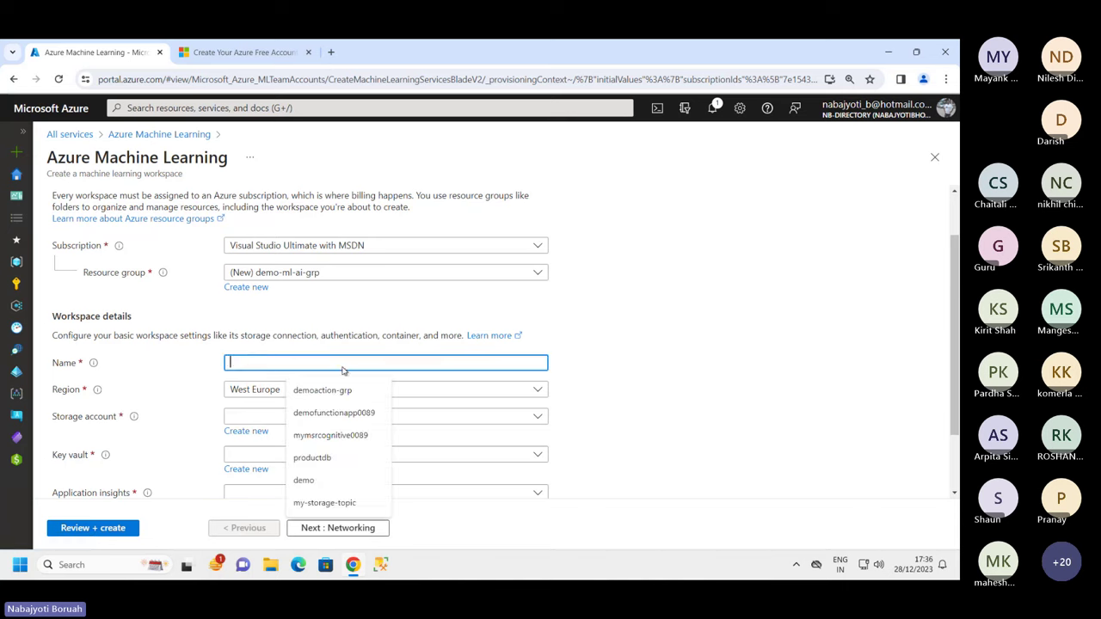
pyautogui.write('de')
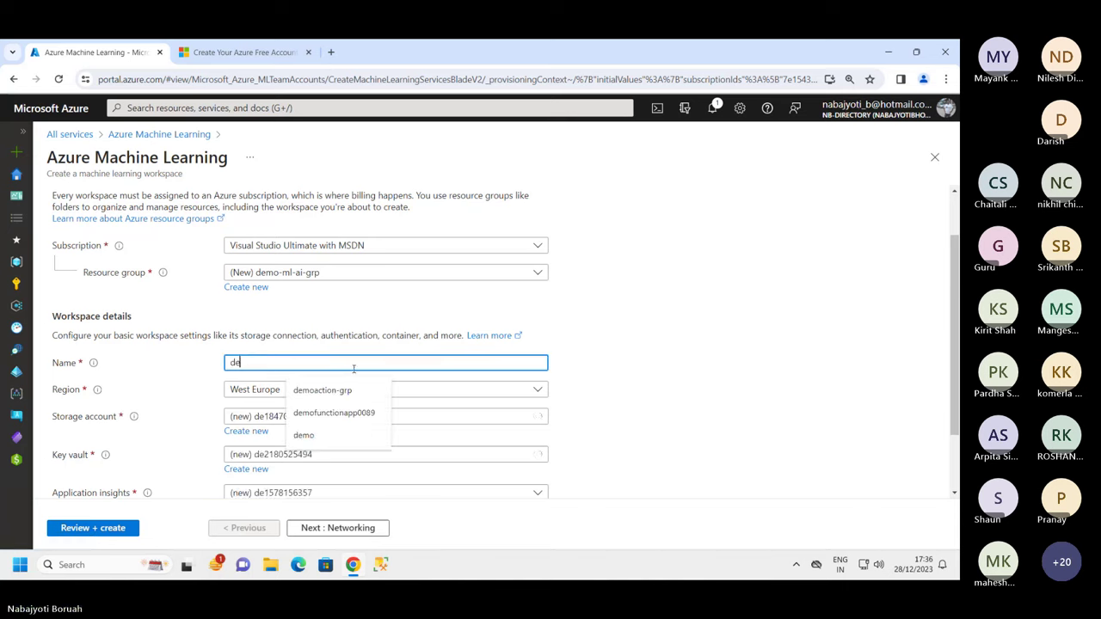
pyautogui.write('moml-ws')
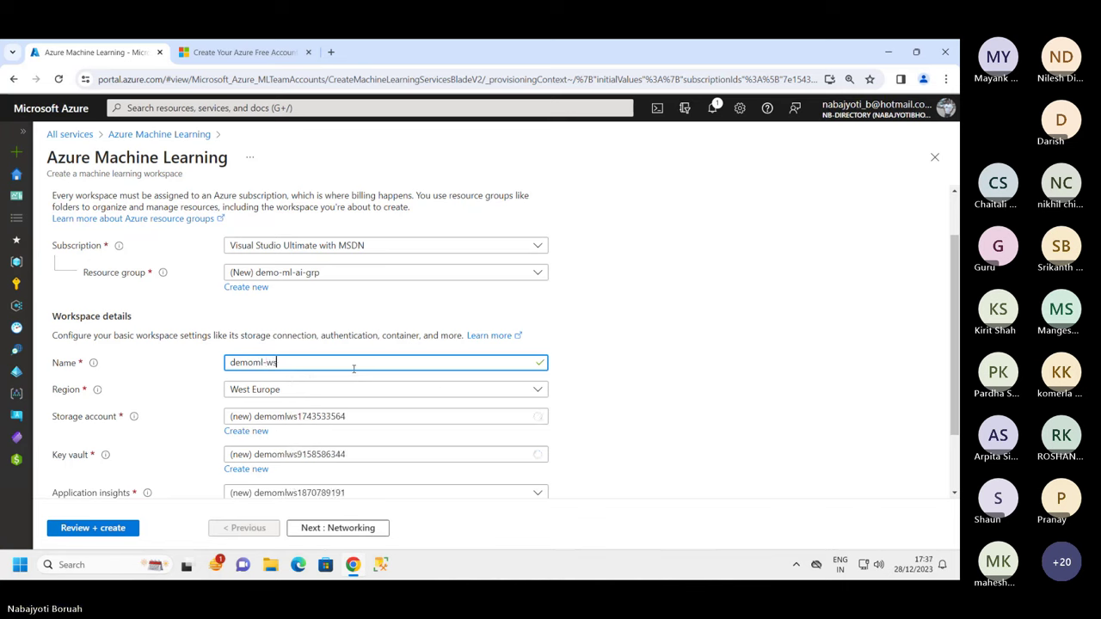
pyautogui.write('-')
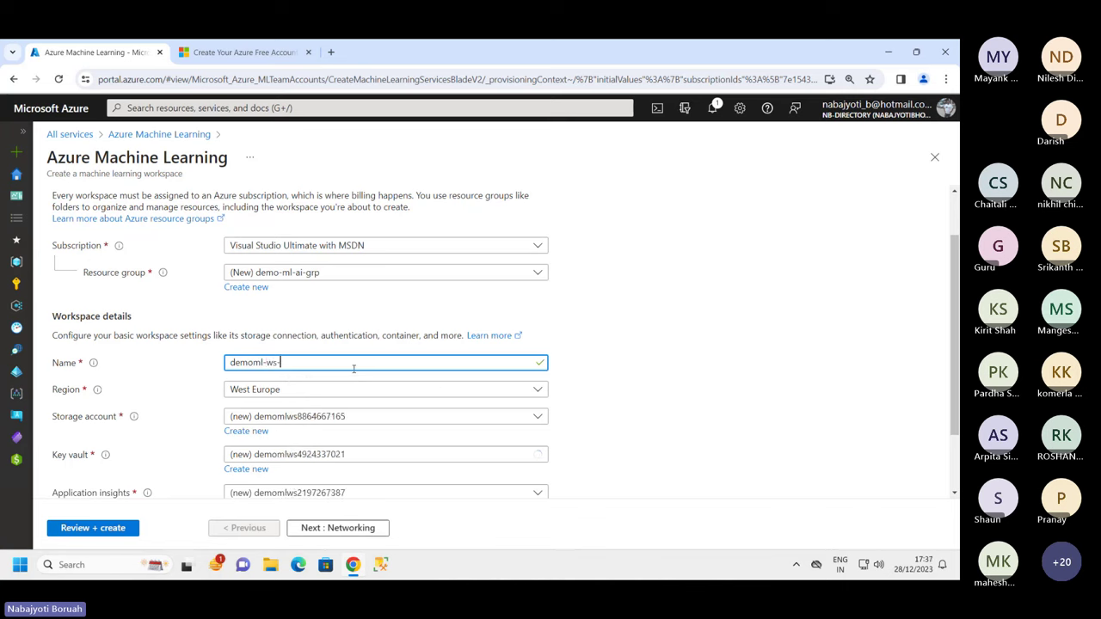
pyautogui.write('07')
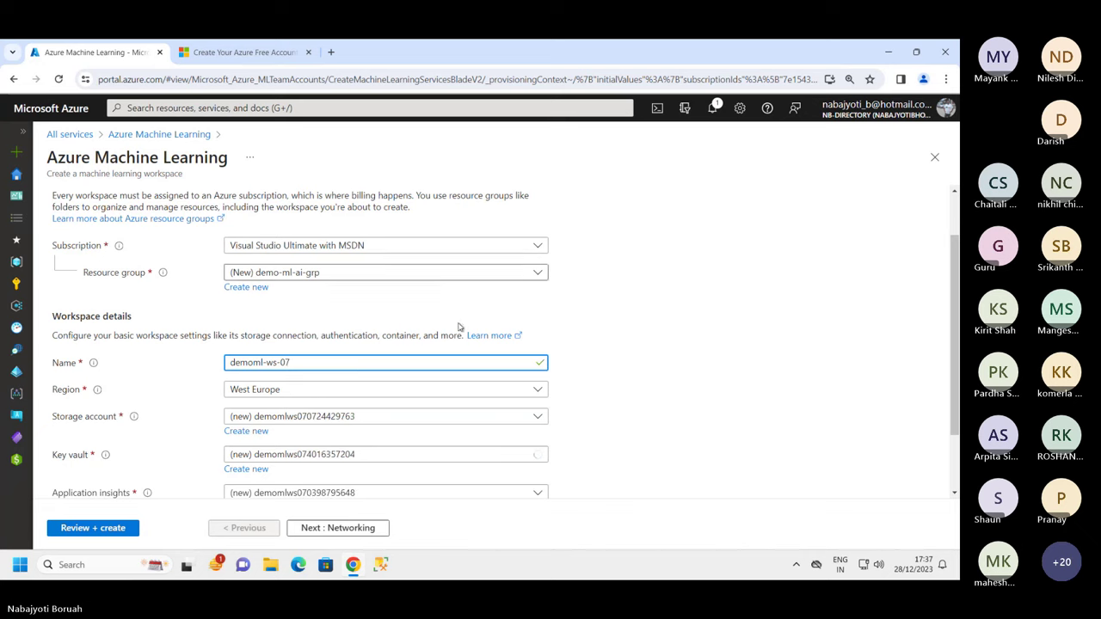
pyautogui.click(456, 327)
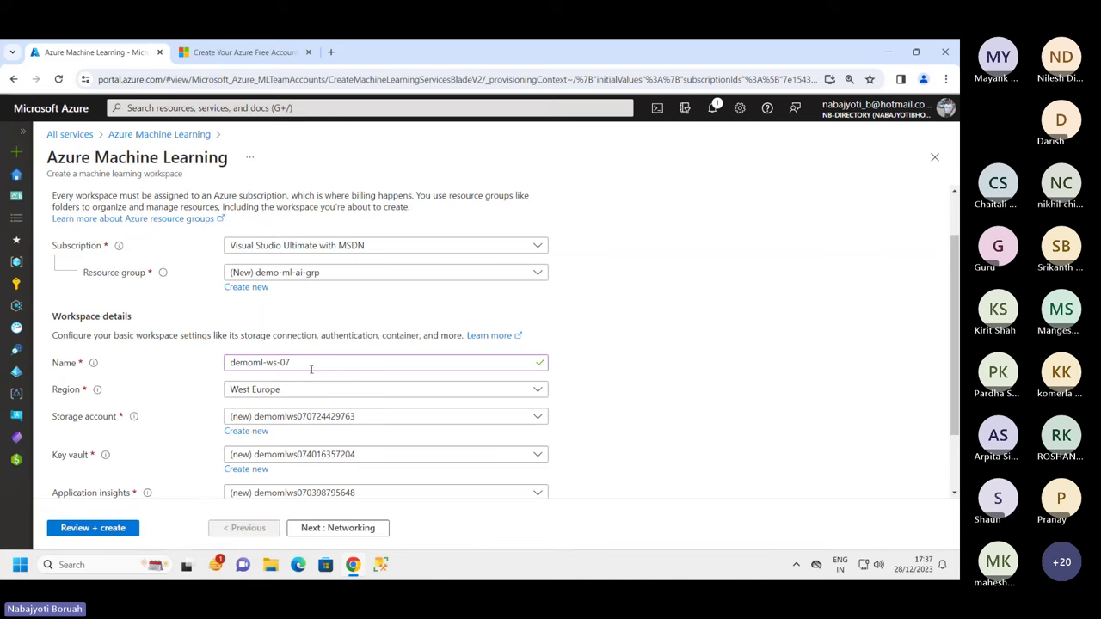
# Set the workspace's region to East US.
pyautogui.scroll(-1, 403, 365)
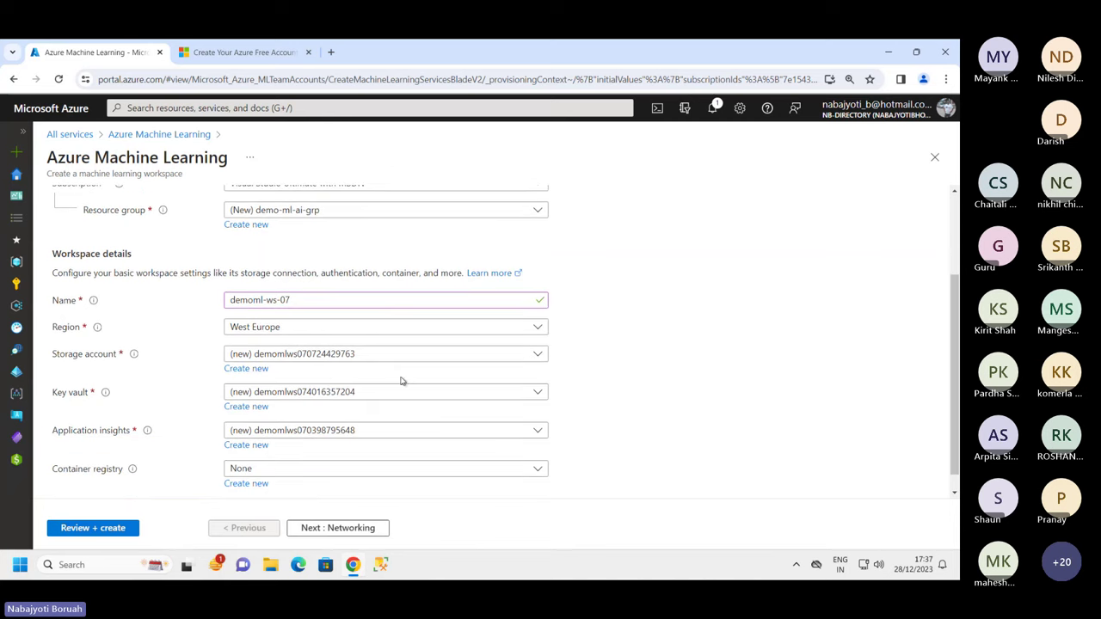
pyautogui.click(333, 334)
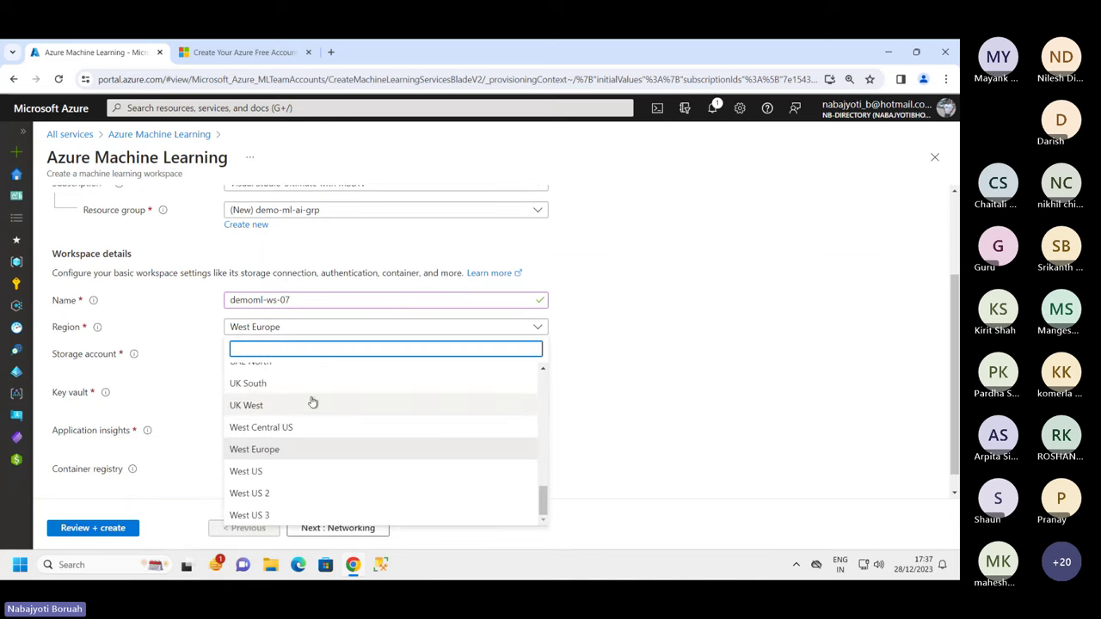
pyautogui.scroll(4, 328, 422)
pyautogui.scroll(6, 318, 420)
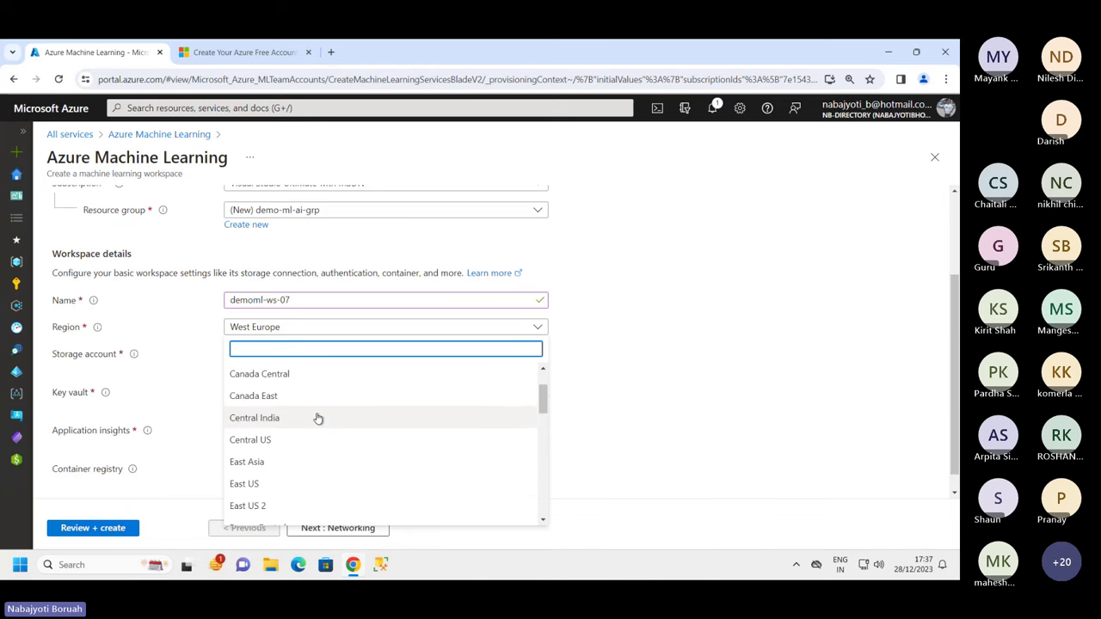
pyautogui.scroll(-2, 310, 412)
pyautogui.scroll(-6, 318, 409)
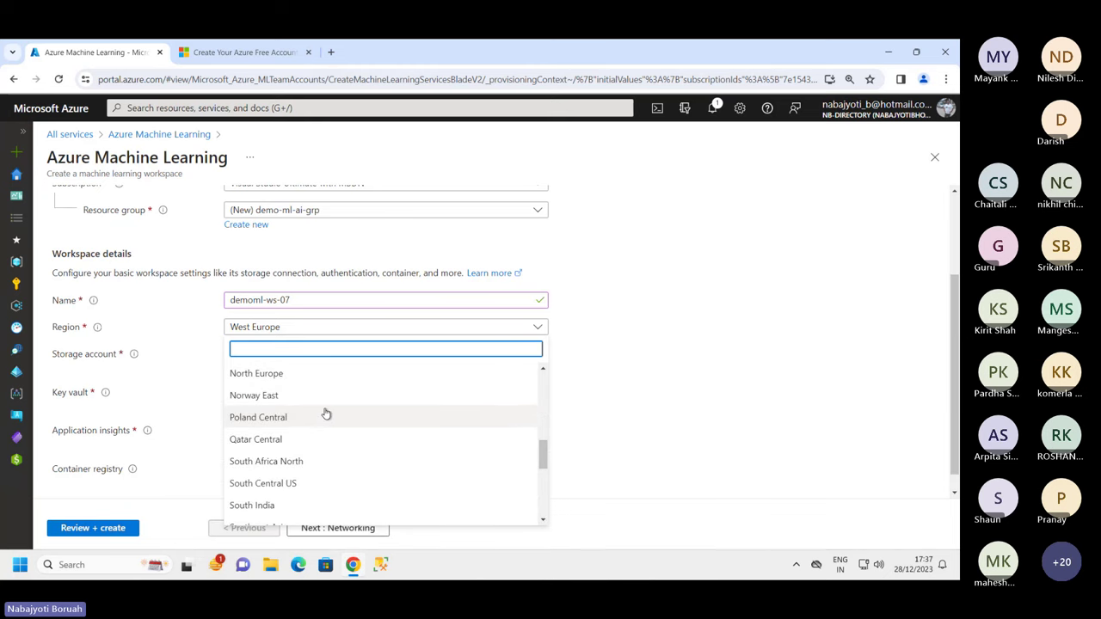
pyautogui.scroll(-1, 387, 443)
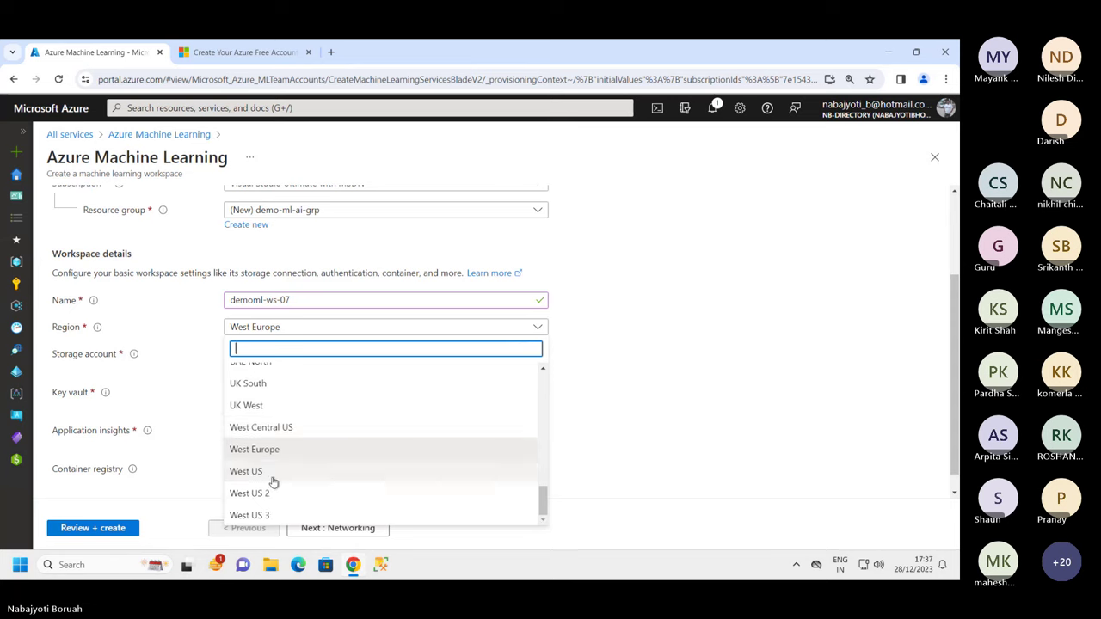
pyautogui.scroll(2, 319, 438)
pyautogui.scroll(-1, 326, 436)
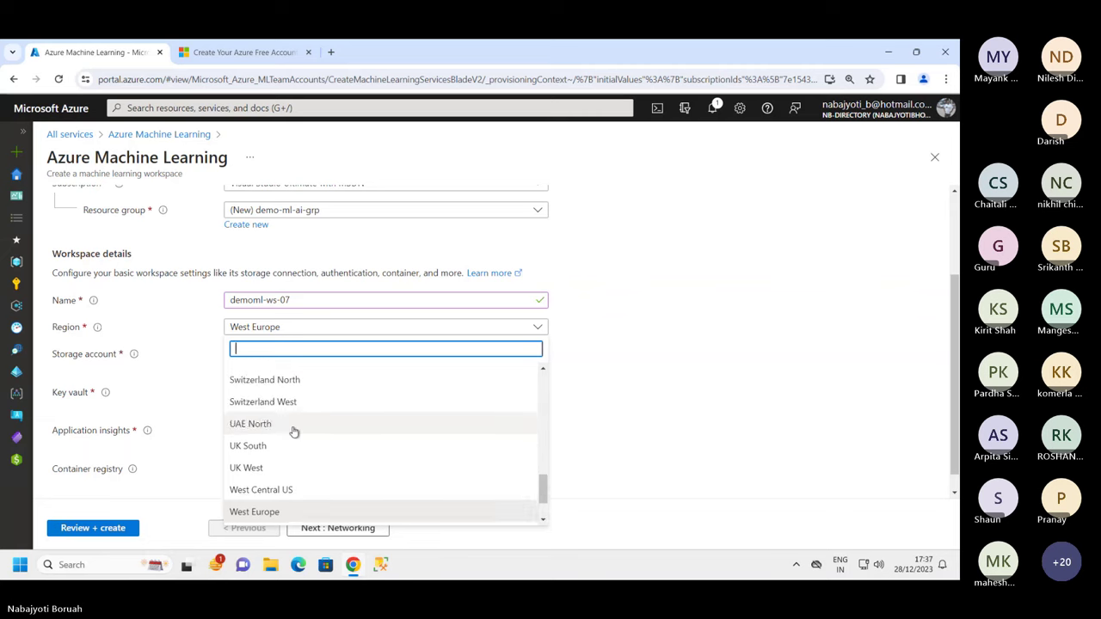
pyautogui.scroll(3, 292, 432)
pyautogui.scroll(4, 297, 413)
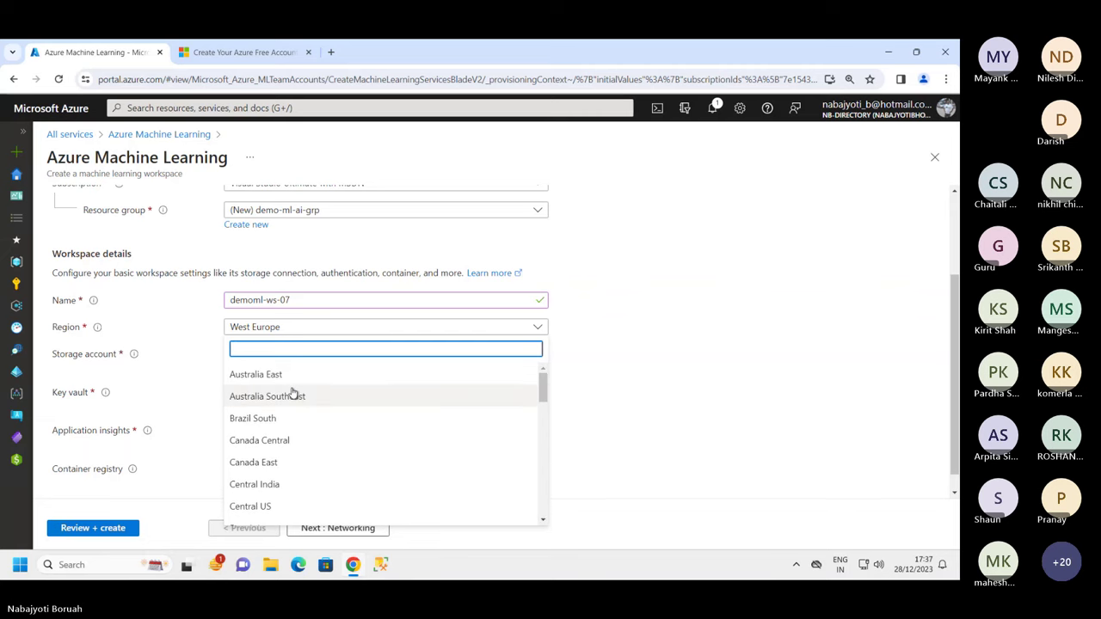
pyautogui.scroll(-1, 277, 399)
pyautogui.scroll(-1, 273, 421)
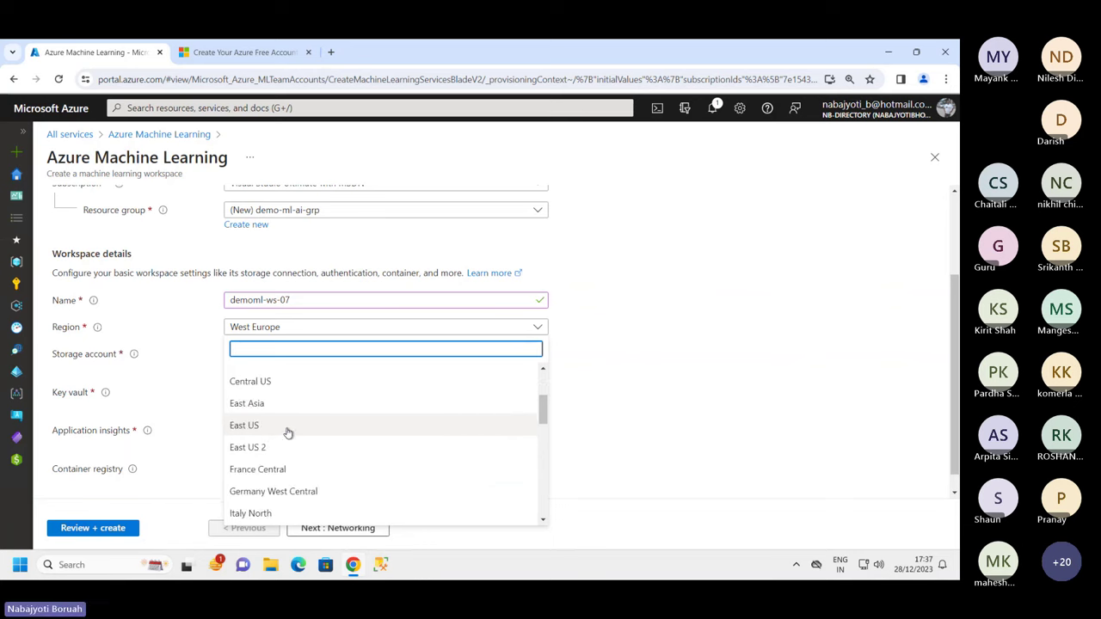
pyautogui.click(258, 425)
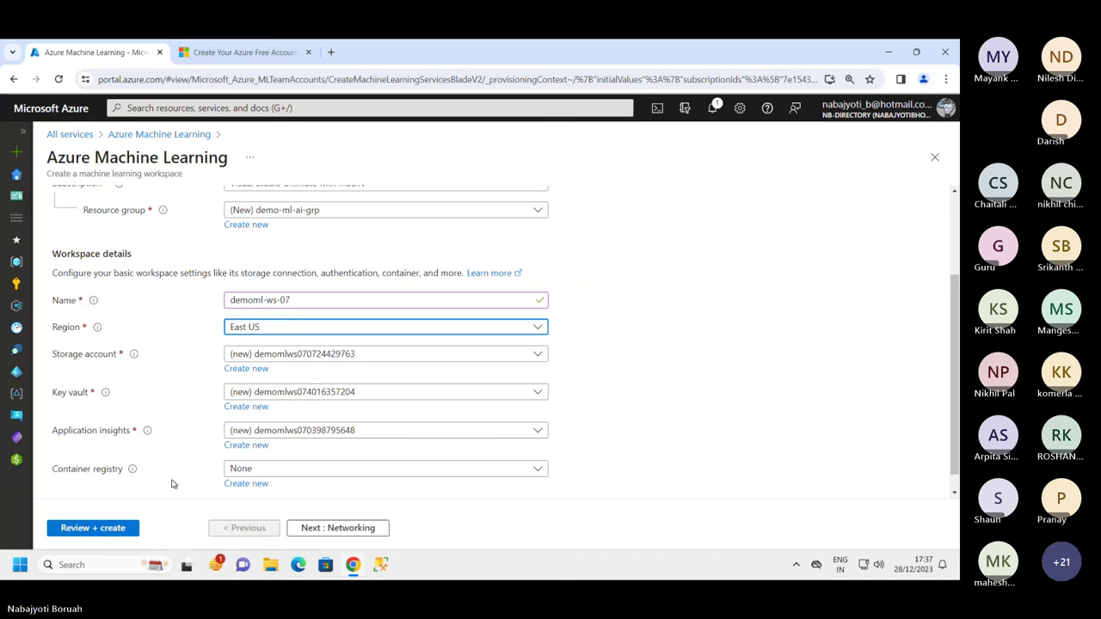
# Review the workspace basics, including the resource group, storage account, key vault, application insights and container registry settings.
pyautogui.scroll(-1, 396, 475)
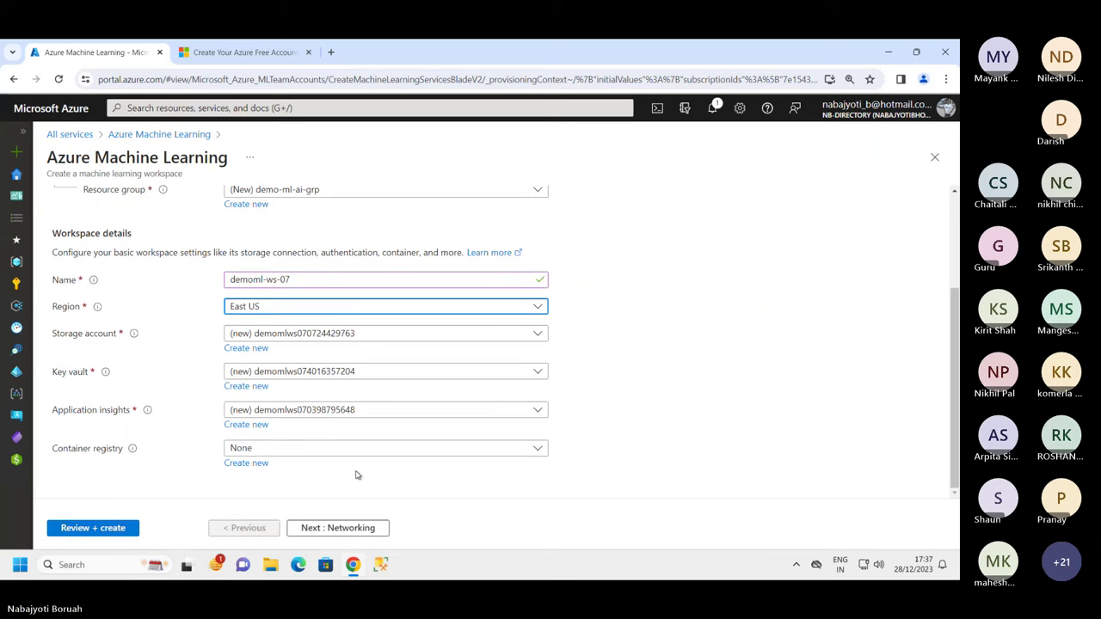
pyautogui.scroll(1, 336, 396)
pyautogui.scroll(-1, 336, 404)
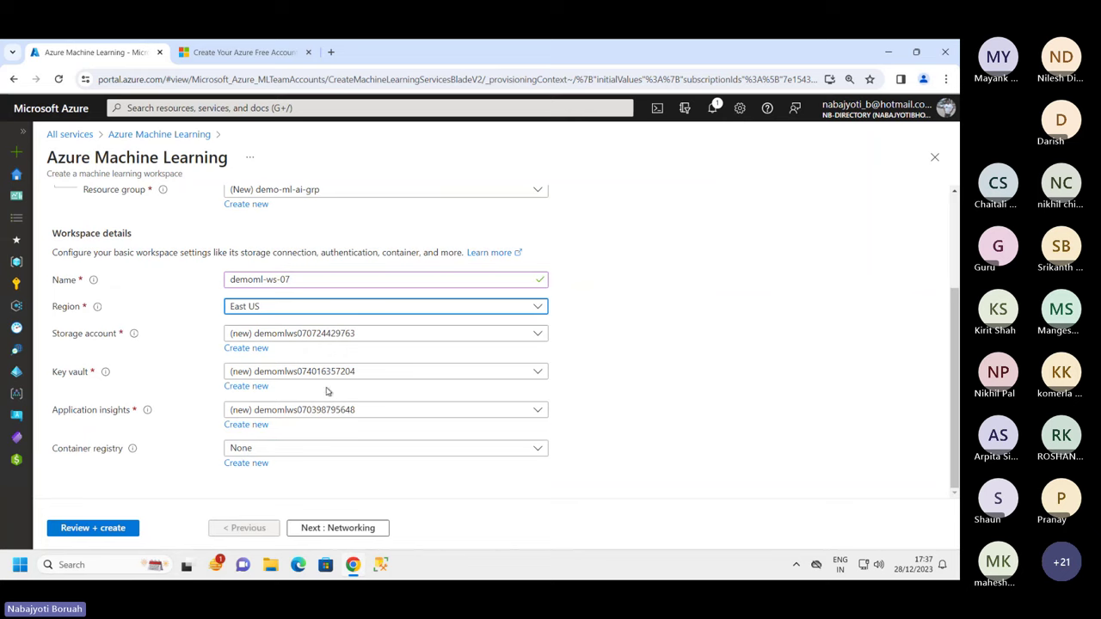
pyautogui.scroll(2, 327, 392)
pyautogui.scroll(-2, 287, 442)
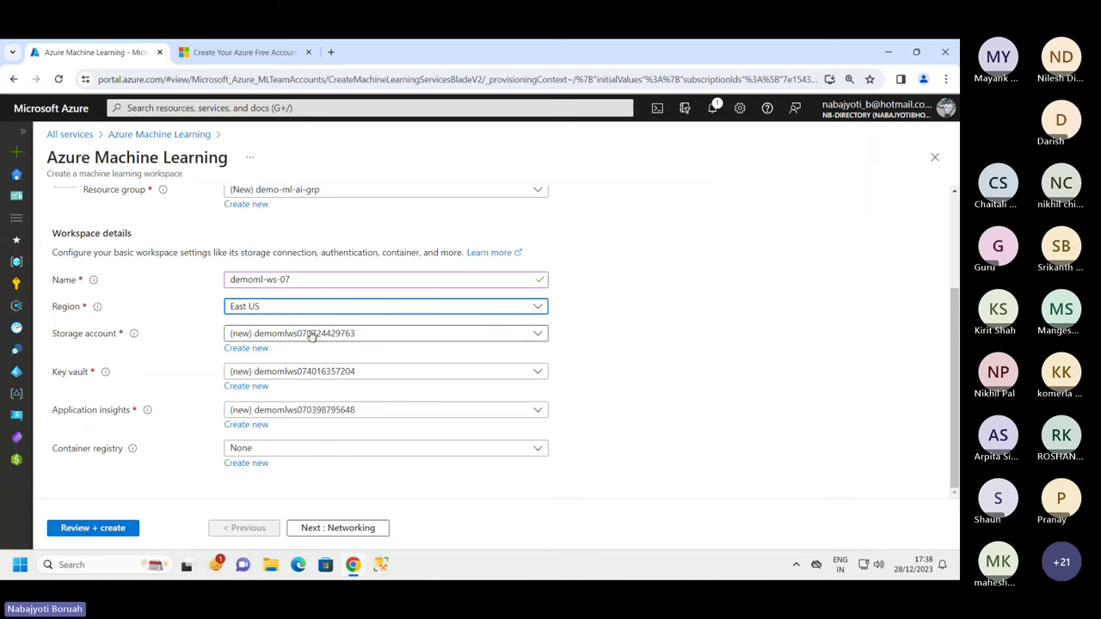
pyautogui.scroll(1, 207, 249)
pyautogui.scroll(1, 207, 249)
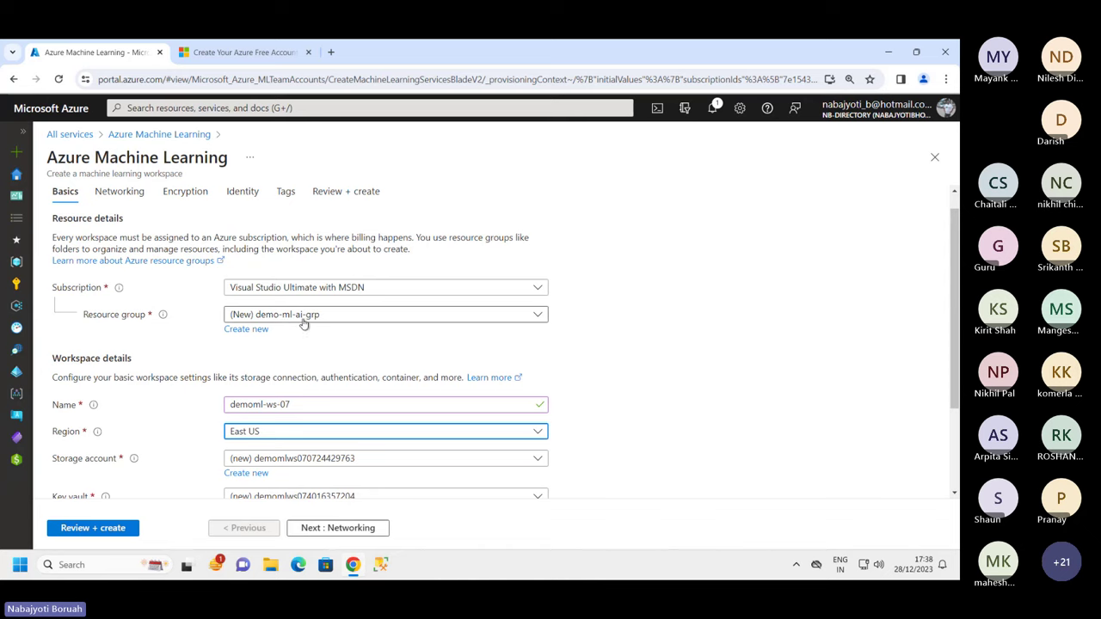
pyautogui.scroll(-2, 405, 326)
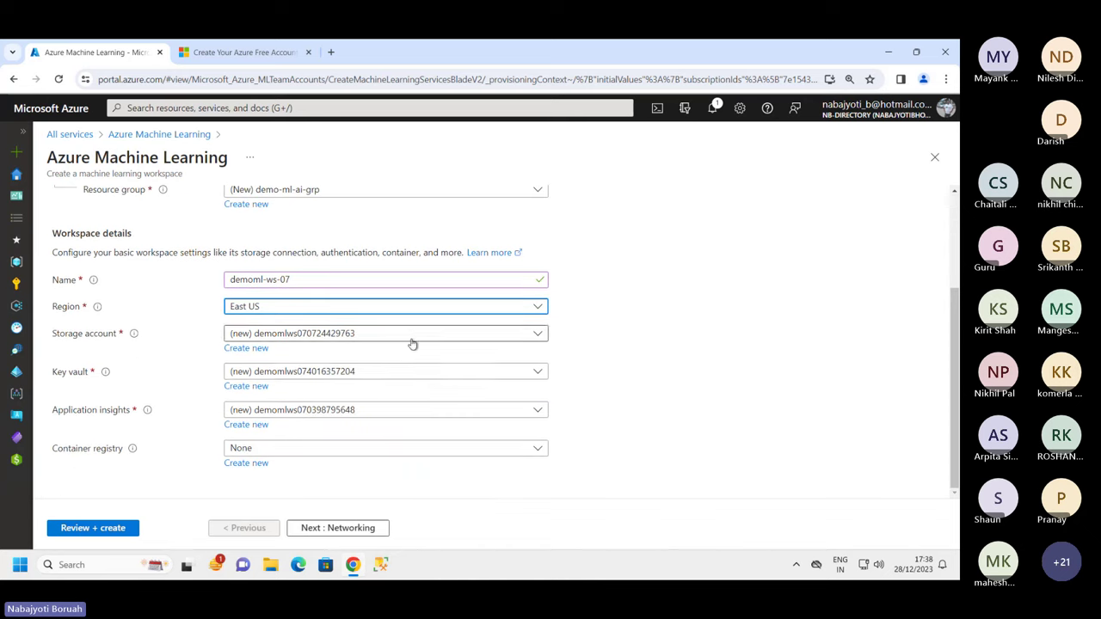
# Keep the default networking, encryption, identity and tag settings, and create the machine learning workspace.
pyautogui.click(352, 527)
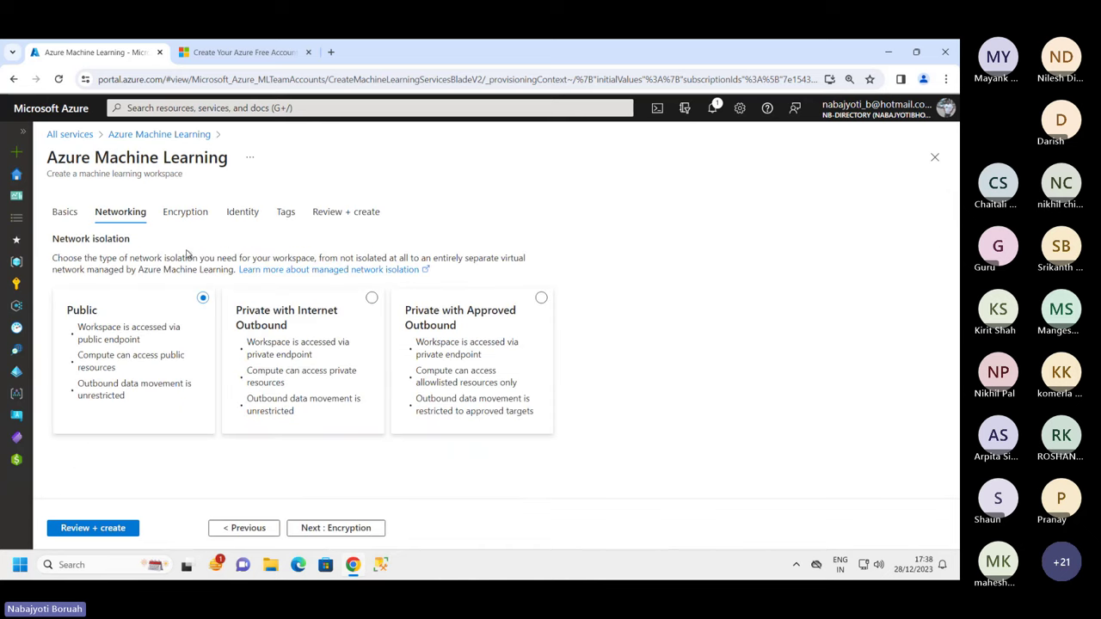
pyautogui.click(320, 528)
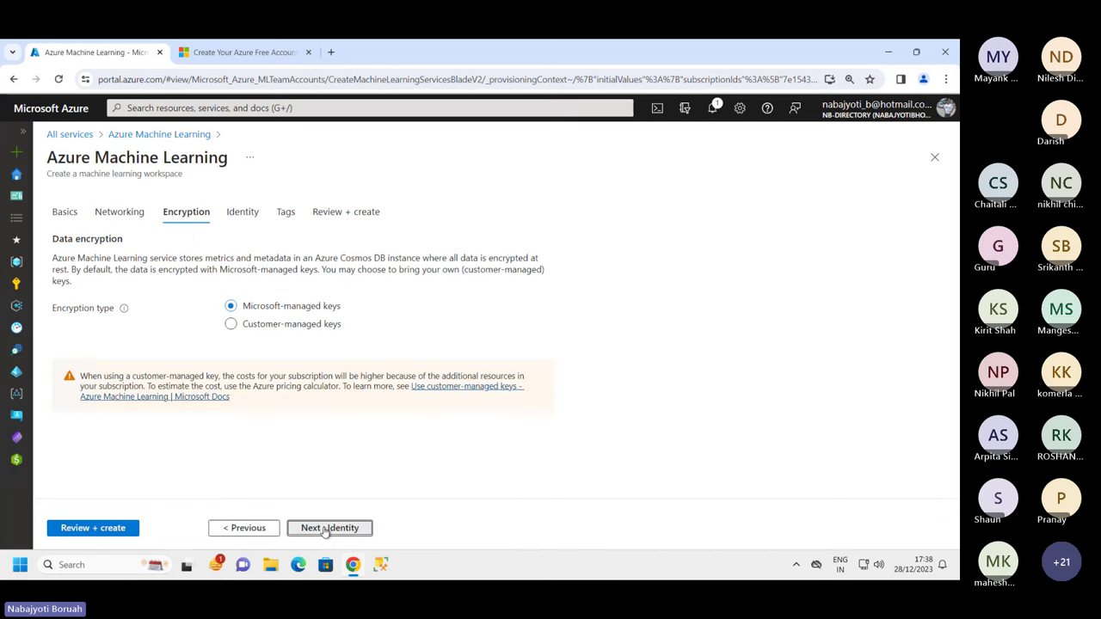
pyautogui.click(323, 527)
pyautogui.click(330, 530)
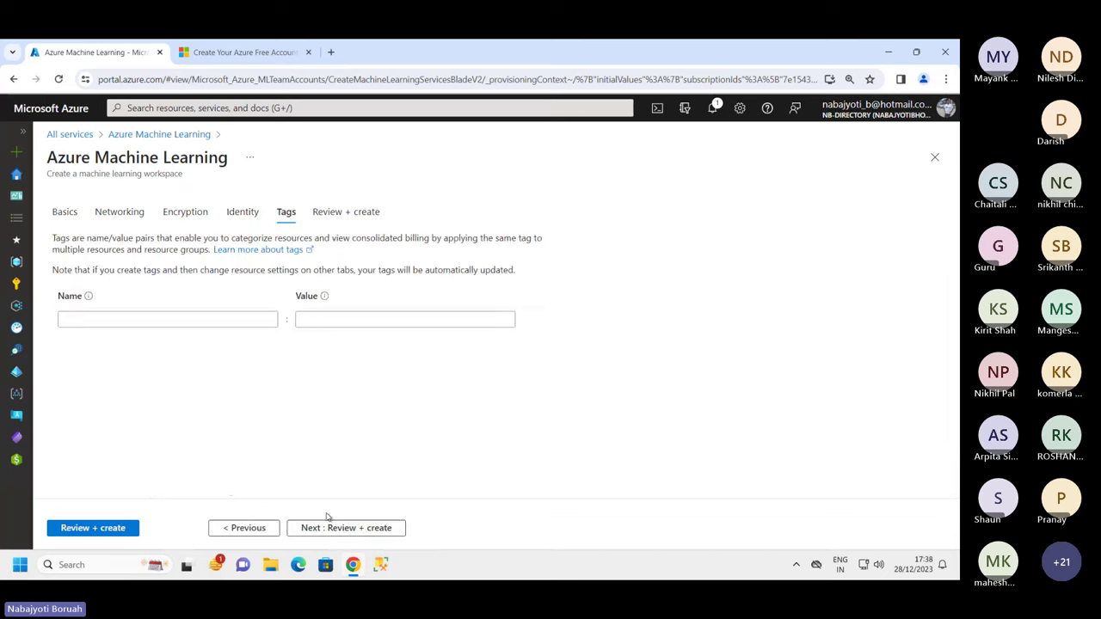
pyautogui.click(333, 529)
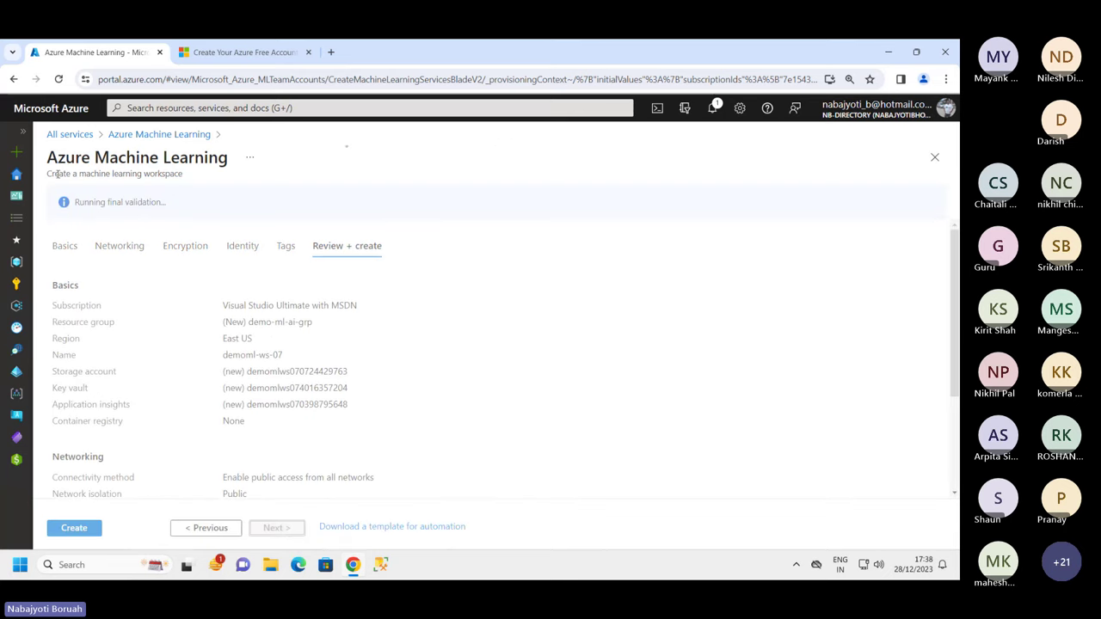
pyautogui.moveTo(57, 174); pyautogui.dragTo(193, 177)
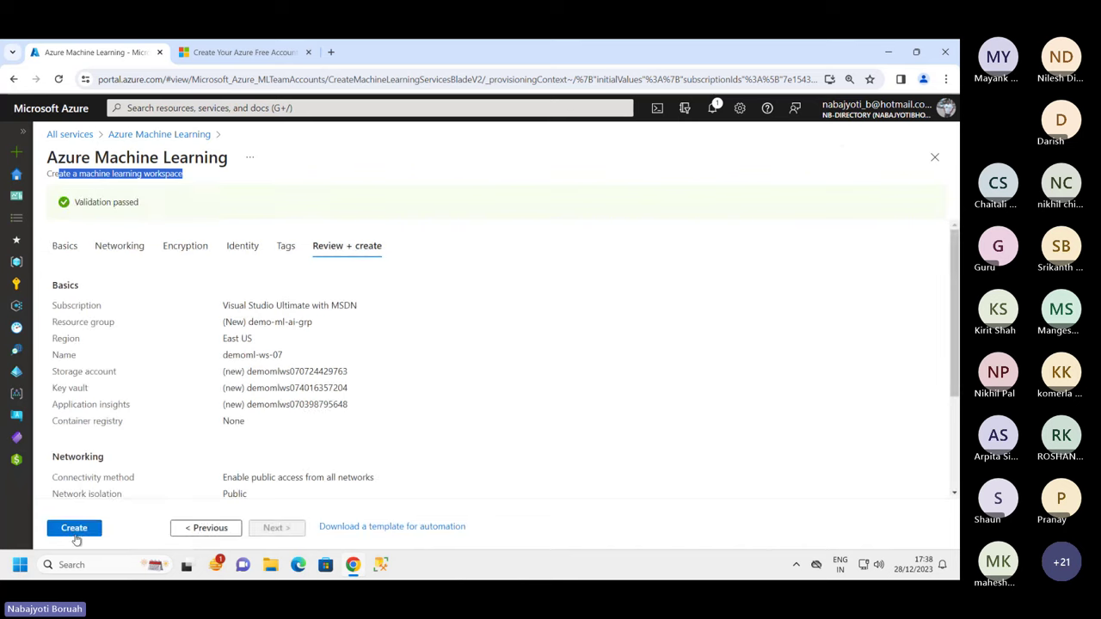
pyautogui.click(79, 528)
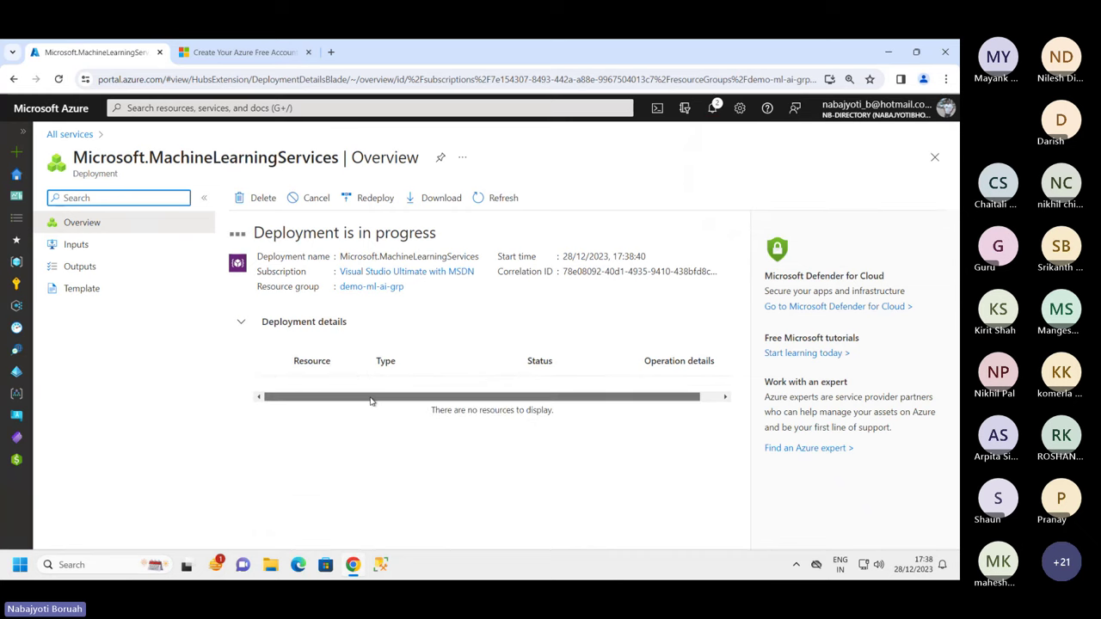
# Collapse the deployment details and, once deployment has finished, open the new demoml-ws-07 workspace resource.
pyautogui.moveTo(336, 397); pyautogui.dragTo(357, 397)
pyautogui.click(240, 322)
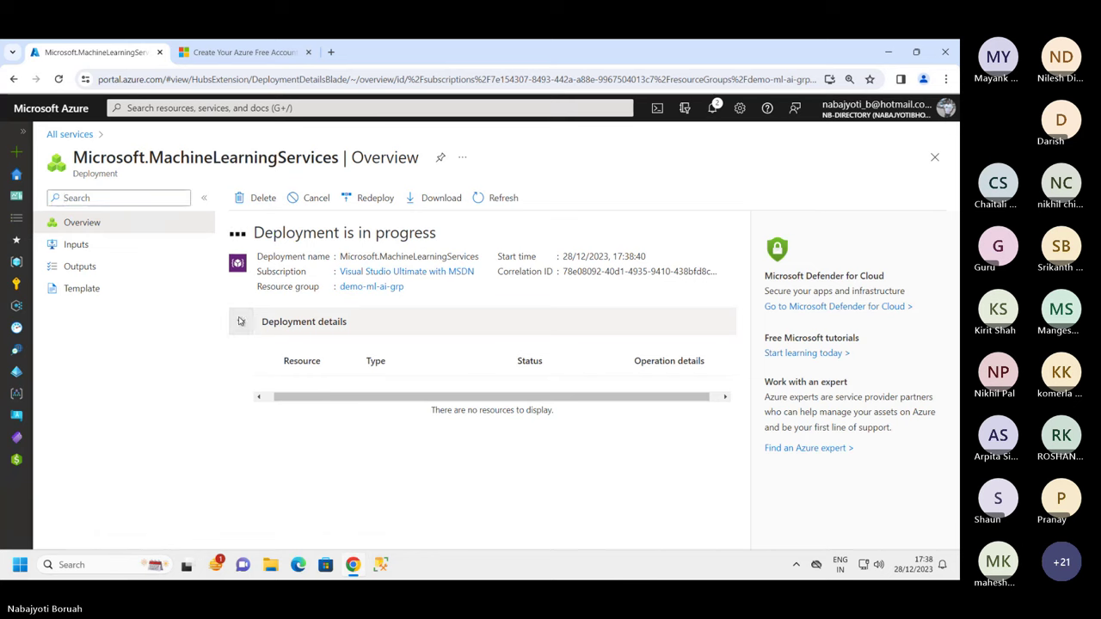
pyautogui.click(240, 321)
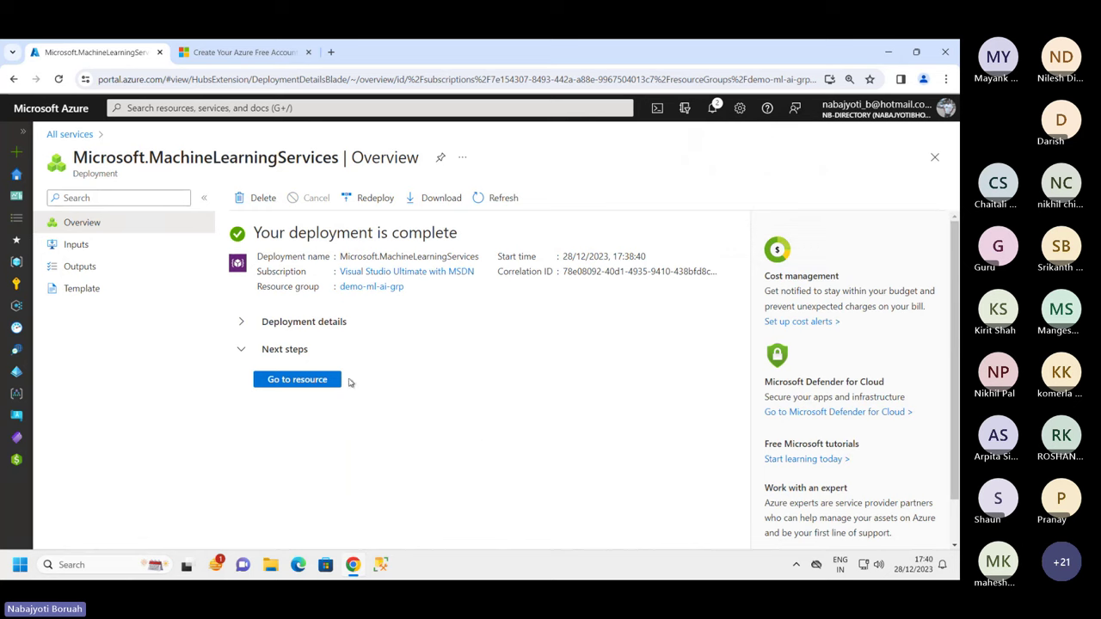
pyautogui.click(314, 385)
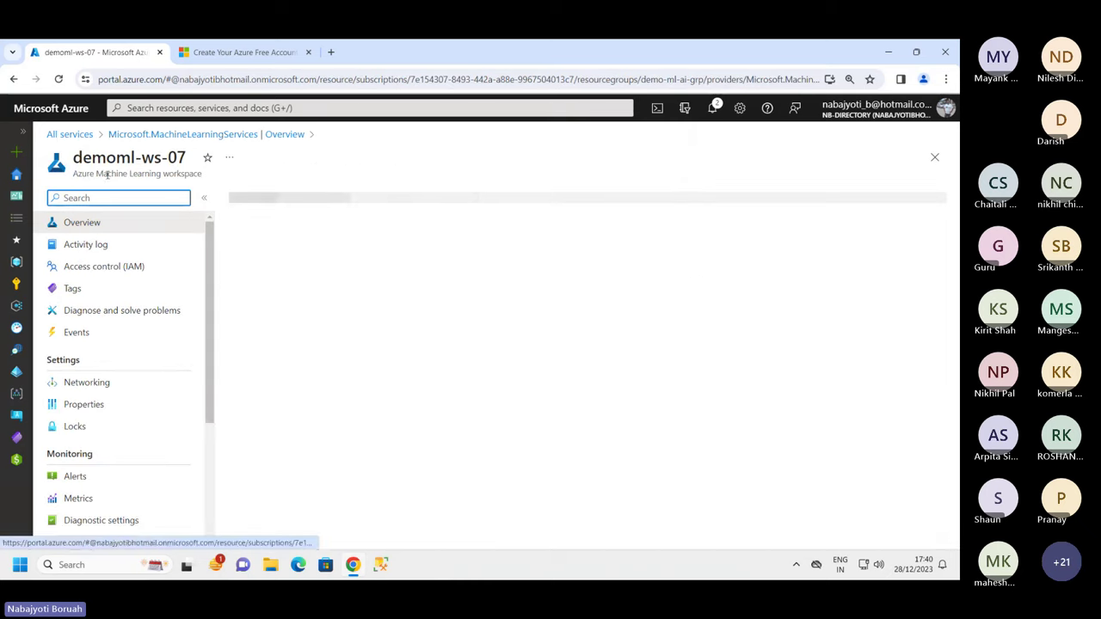
pyautogui.moveTo(83, 157); pyautogui.dragTo(179, 158)
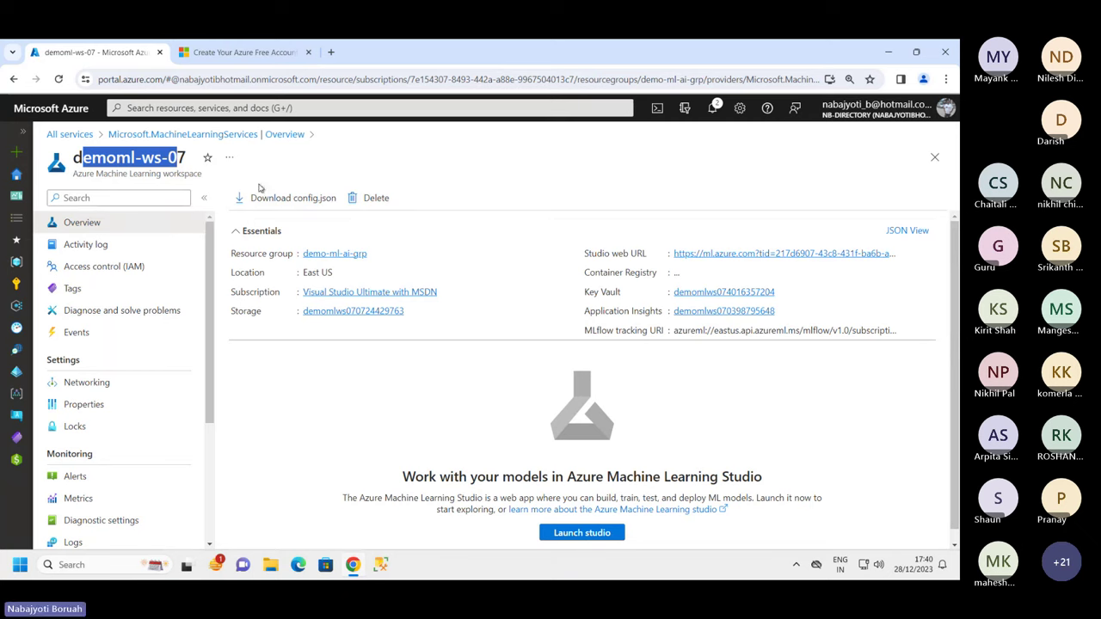
pyautogui.click(229, 157)
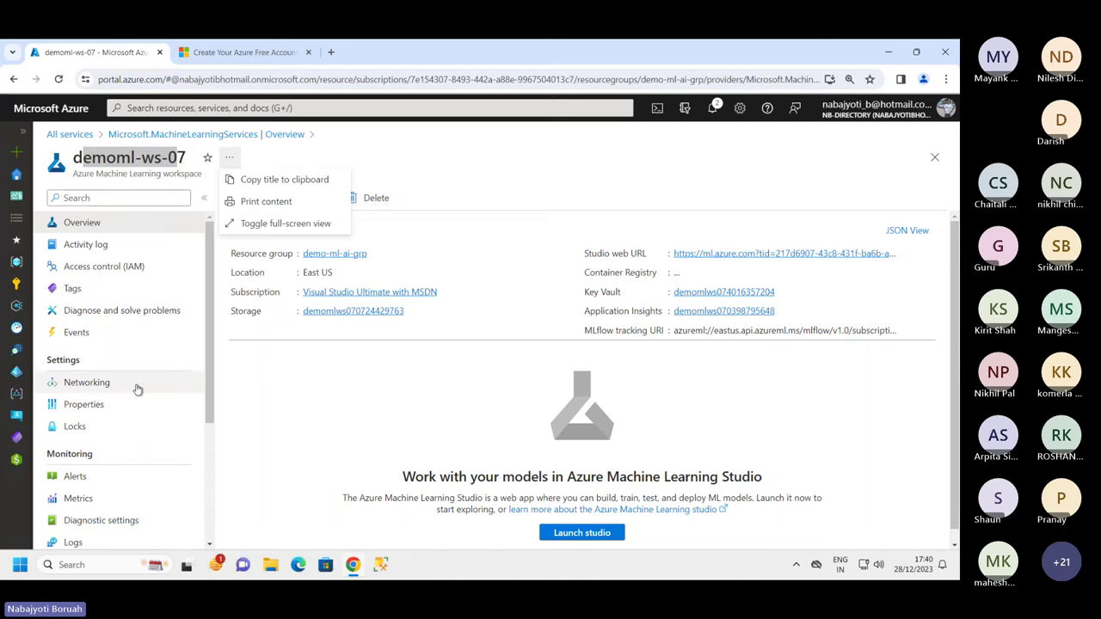
# Pin the demo-ml-ai-grp resource group to the existing private dashboard AI-LM.
pyautogui.click(23, 130)
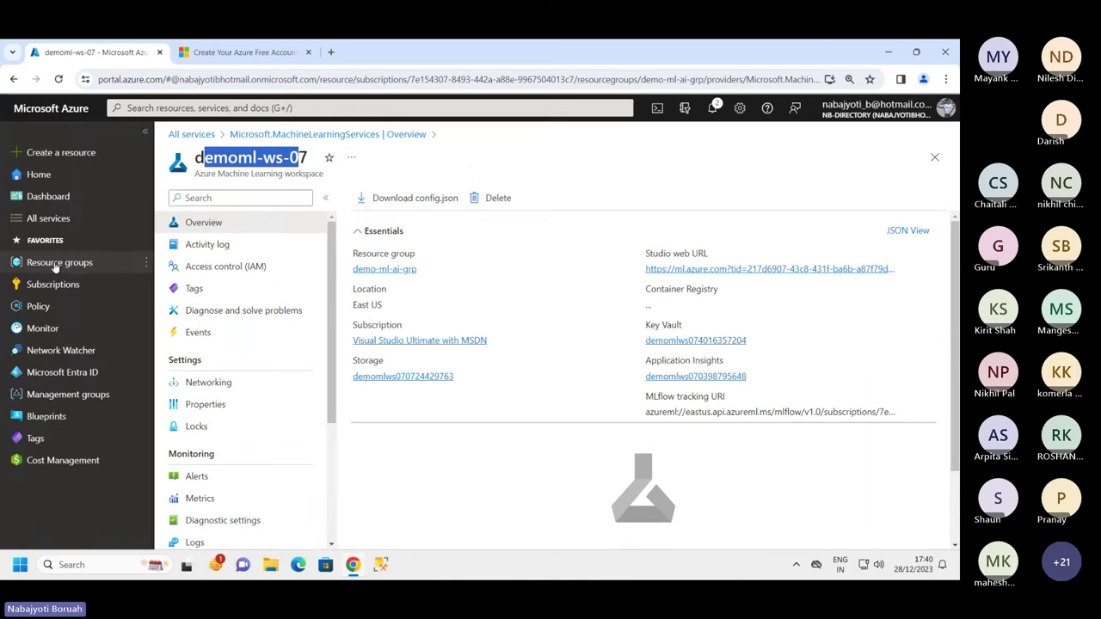
pyautogui.click(78, 268)
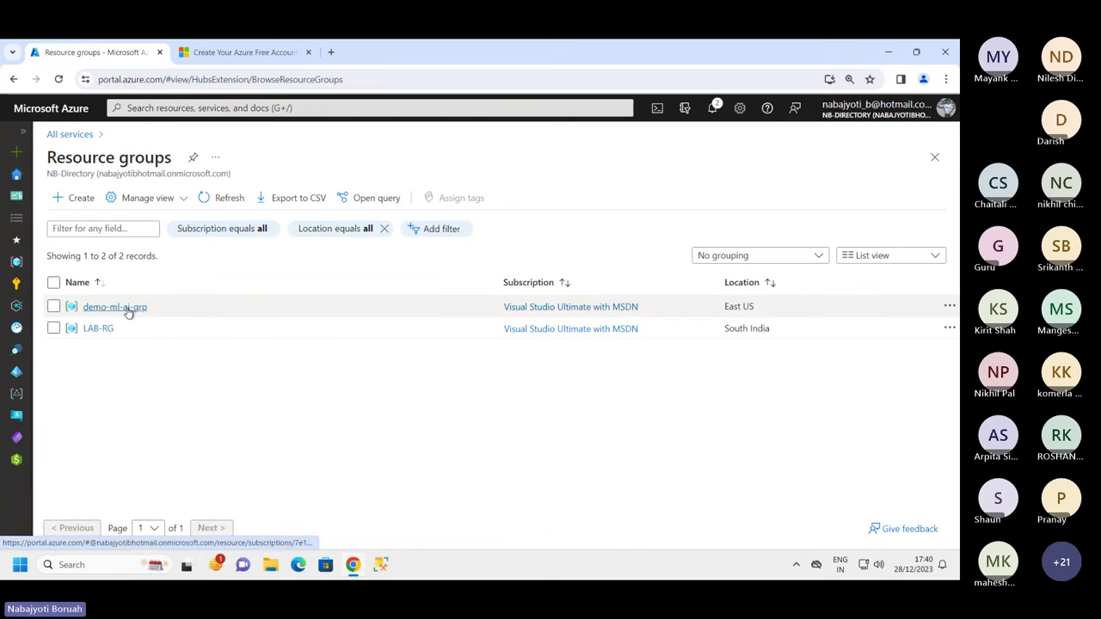
pyautogui.click(948, 308)
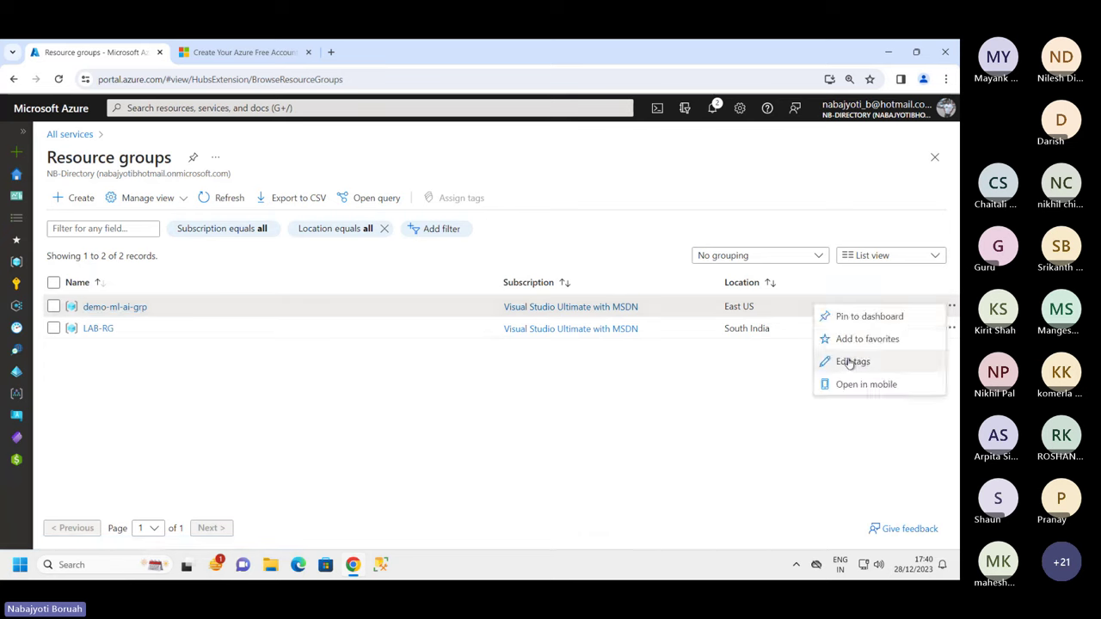
pyautogui.click(830, 318)
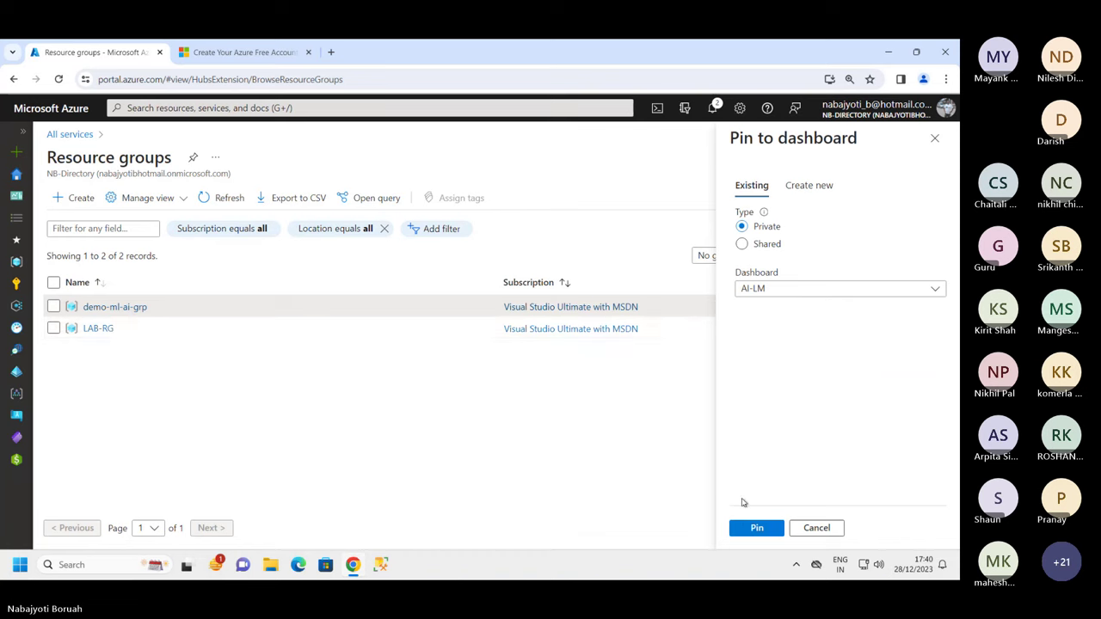
pyautogui.click(746, 526)
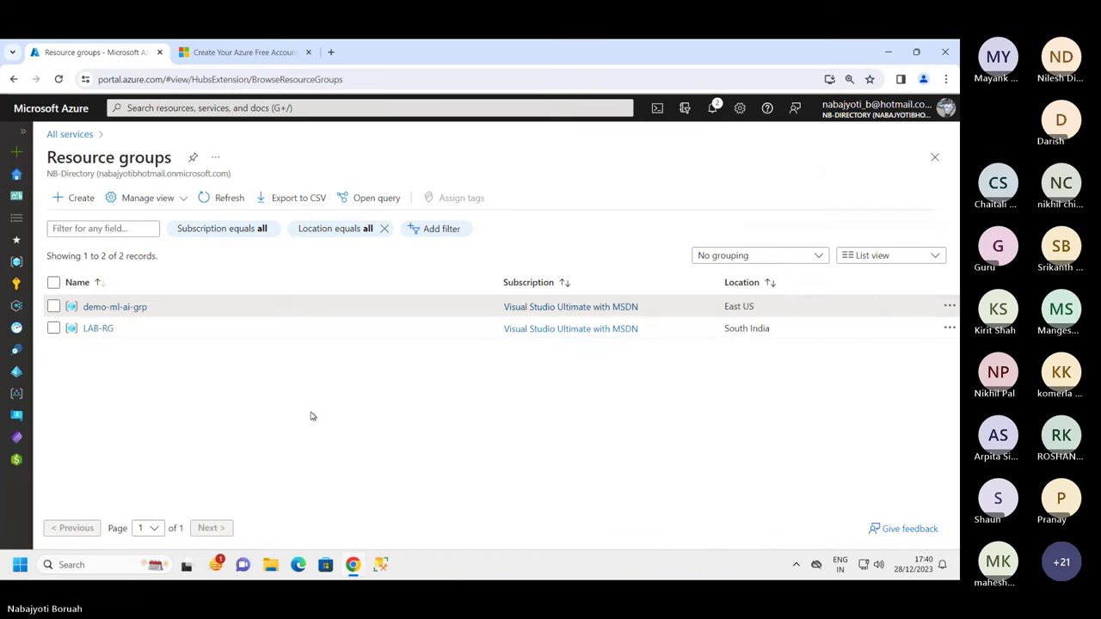
# Refresh the demo-ml-ai-grp Resources tile on the AI-LM dashboard and save the tile at a larger size.
pyautogui.click(24, 131)
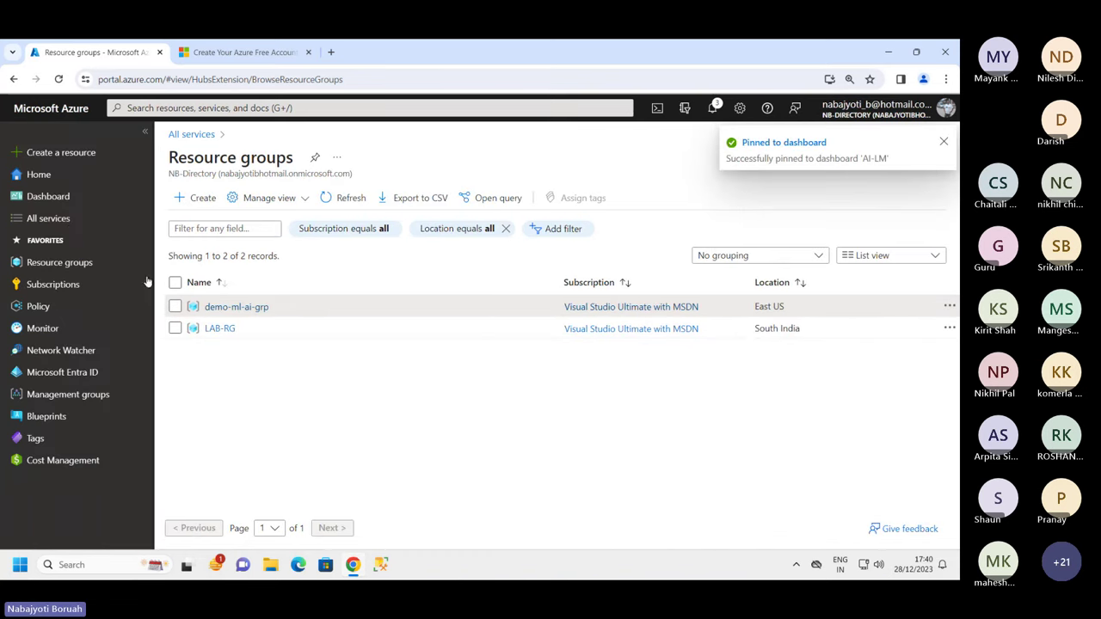
pyautogui.click(57, 198)
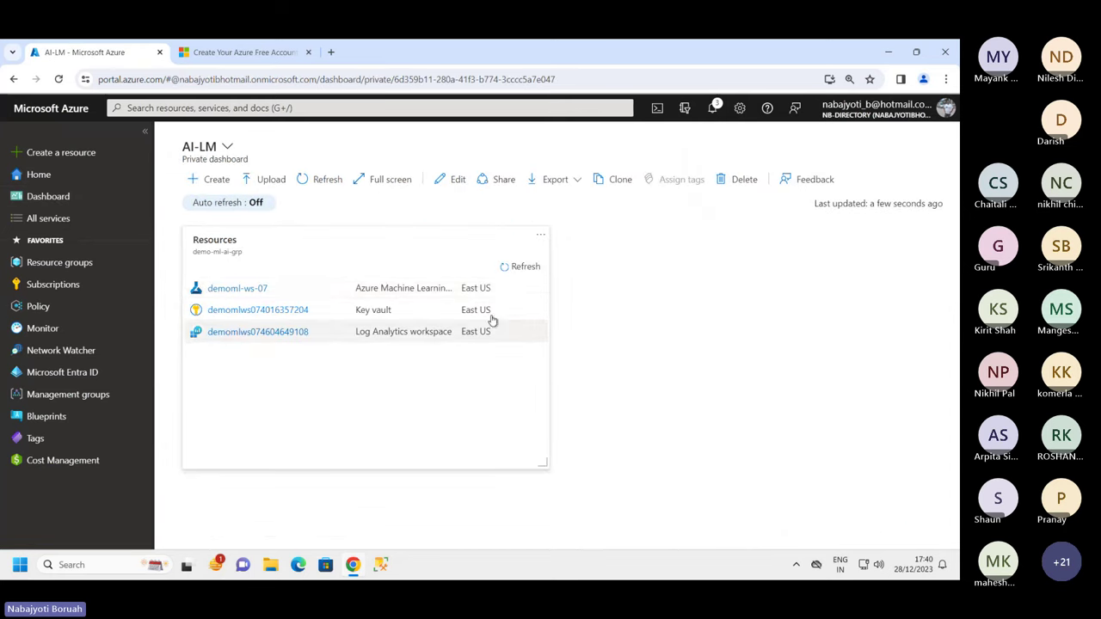
pyautogui.click(520, 267)
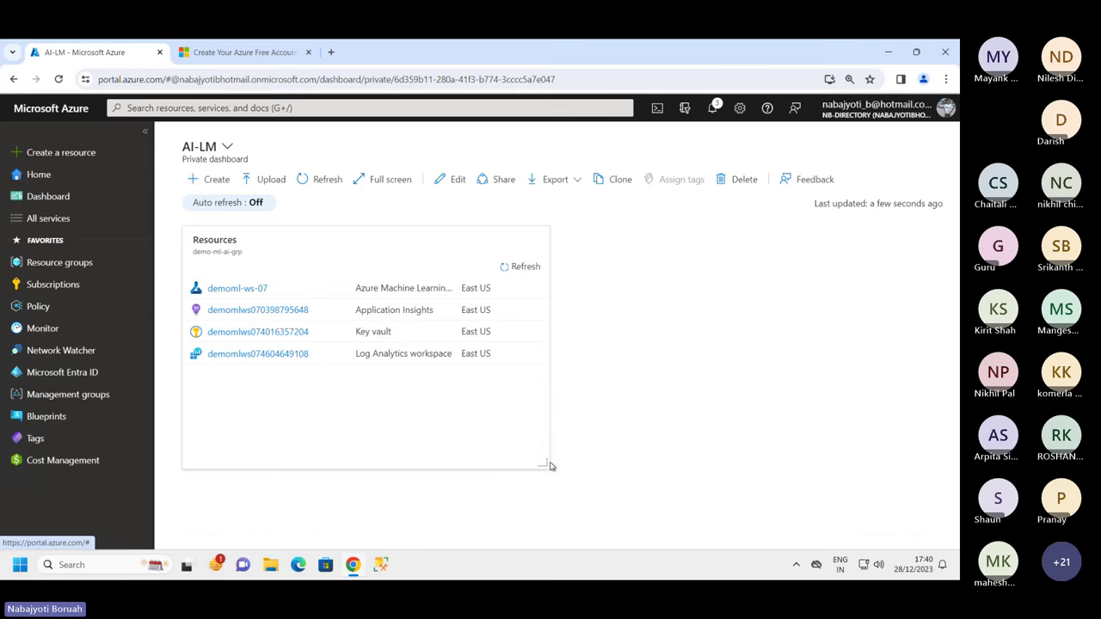
pyautogui.moveTo(547, 463); pyautogui.dragTo(700, 474)
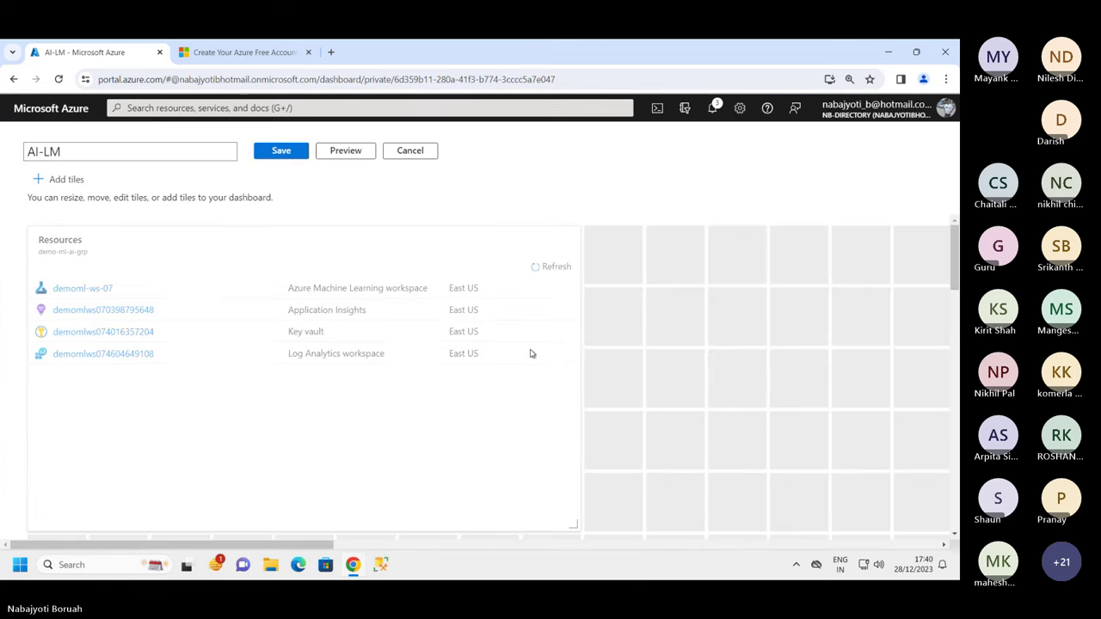
pyautogui.click(281, 152)
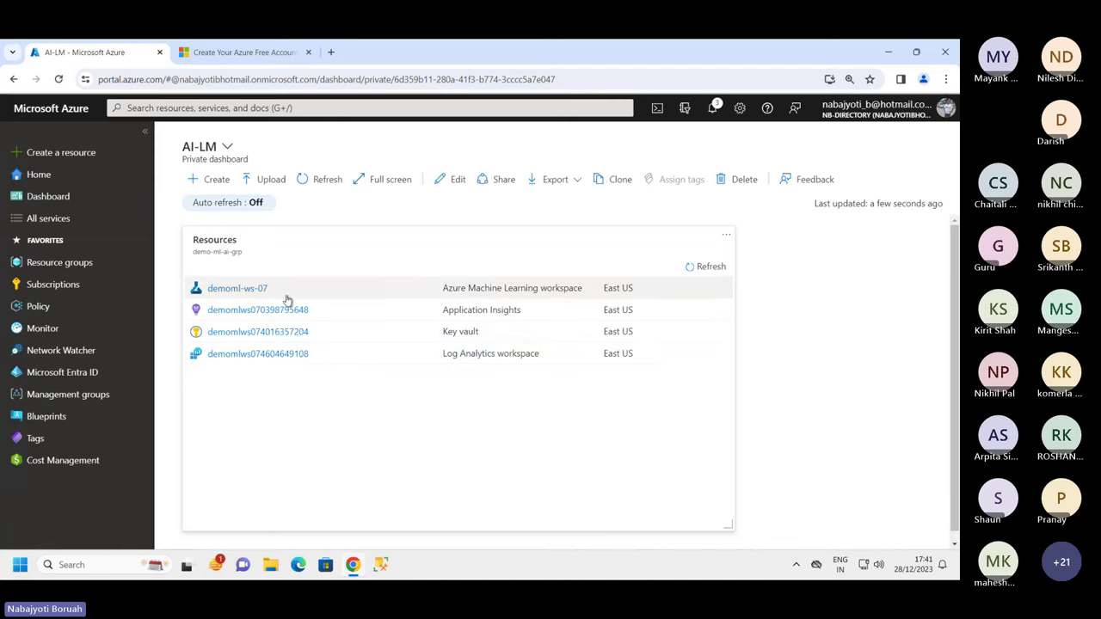
# Open the demoml-ws-07 workspace from the dashboard and launch its Azure Machine Learning studio.
pyautogui.click(239, 291)
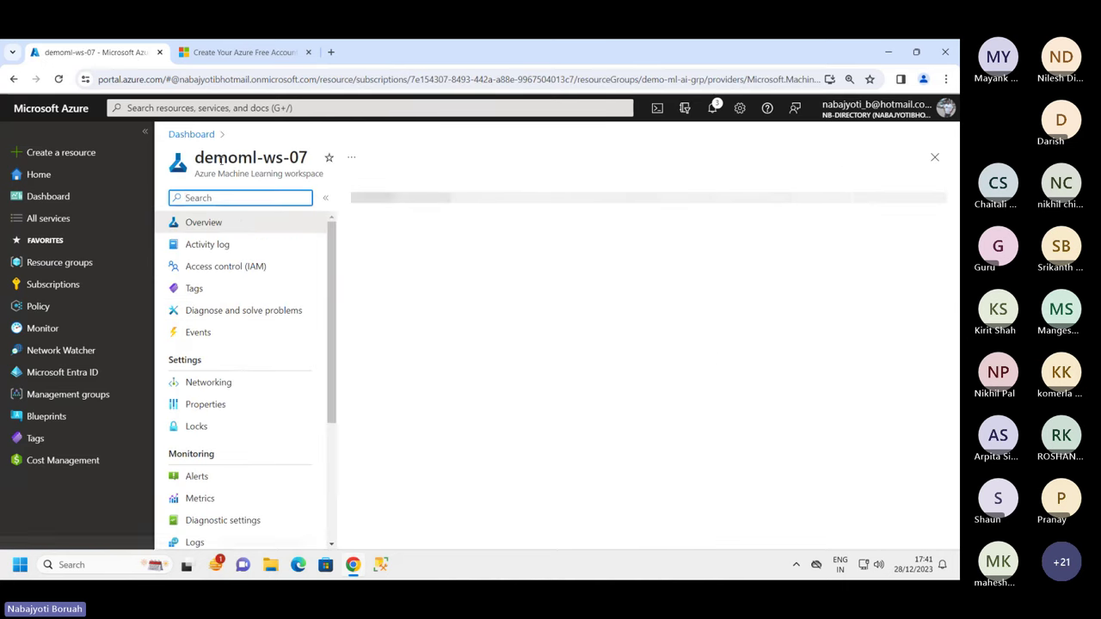
pyautogui.moveTo(204, 159); pyautogui.dragTo(300, 159)
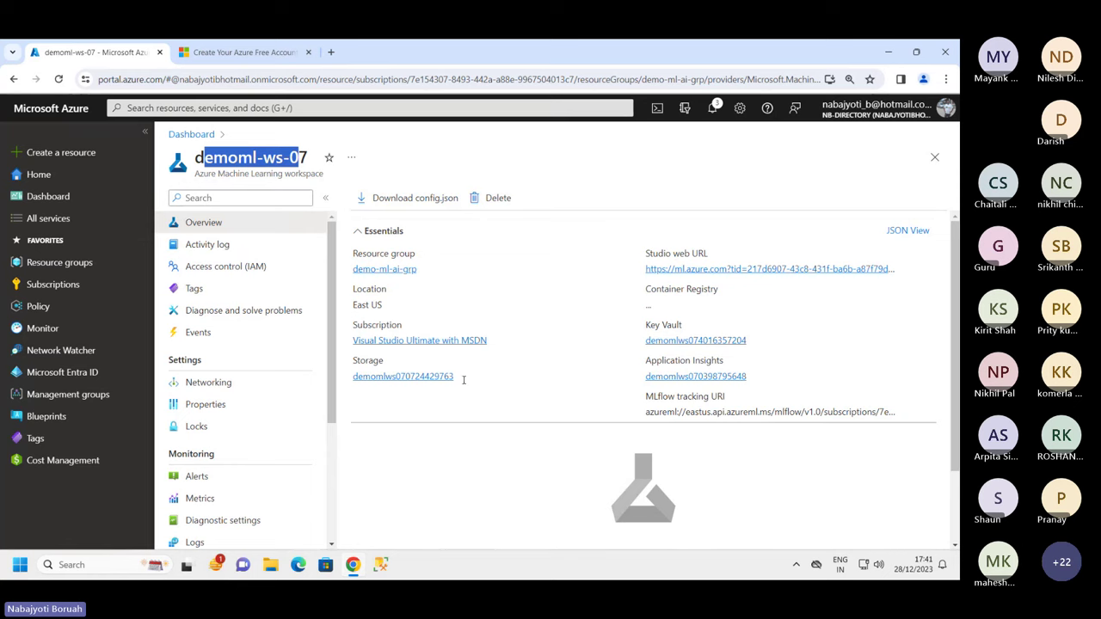
pyautogui.scroll(-2, 536, 413)
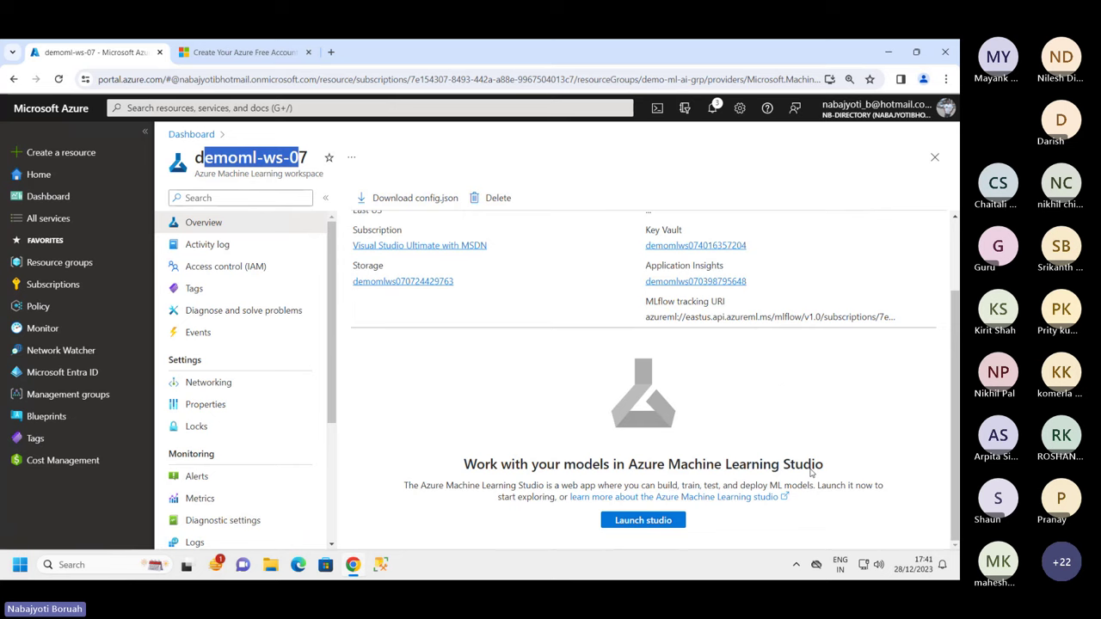
pyautogui.click(146, 134)
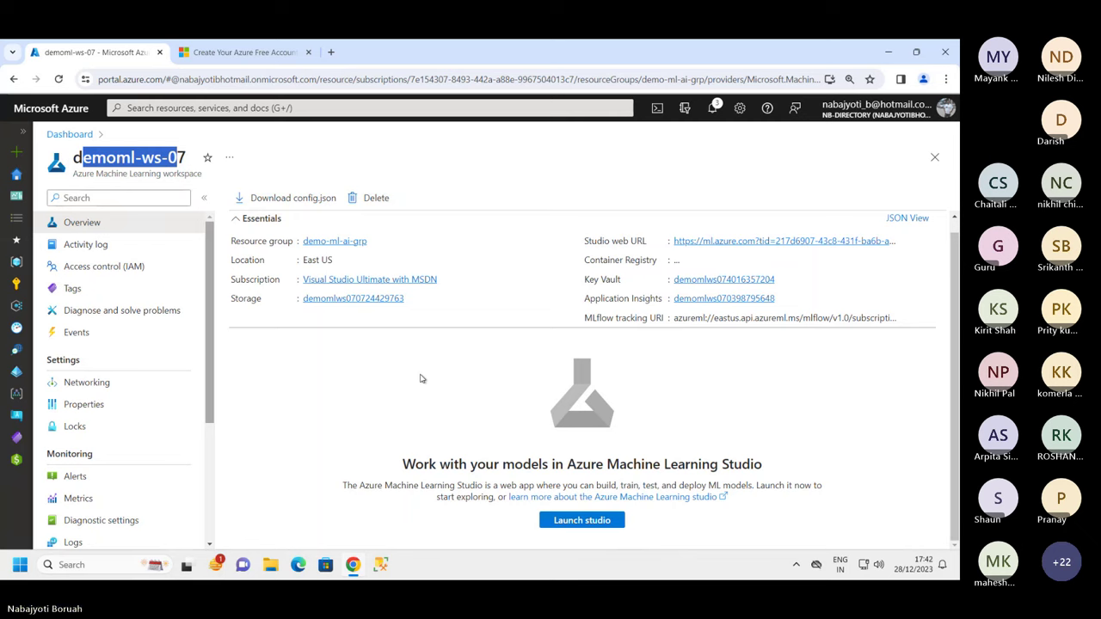
pyautogui.click(560, 526)
pyautogui.click(559, 524)
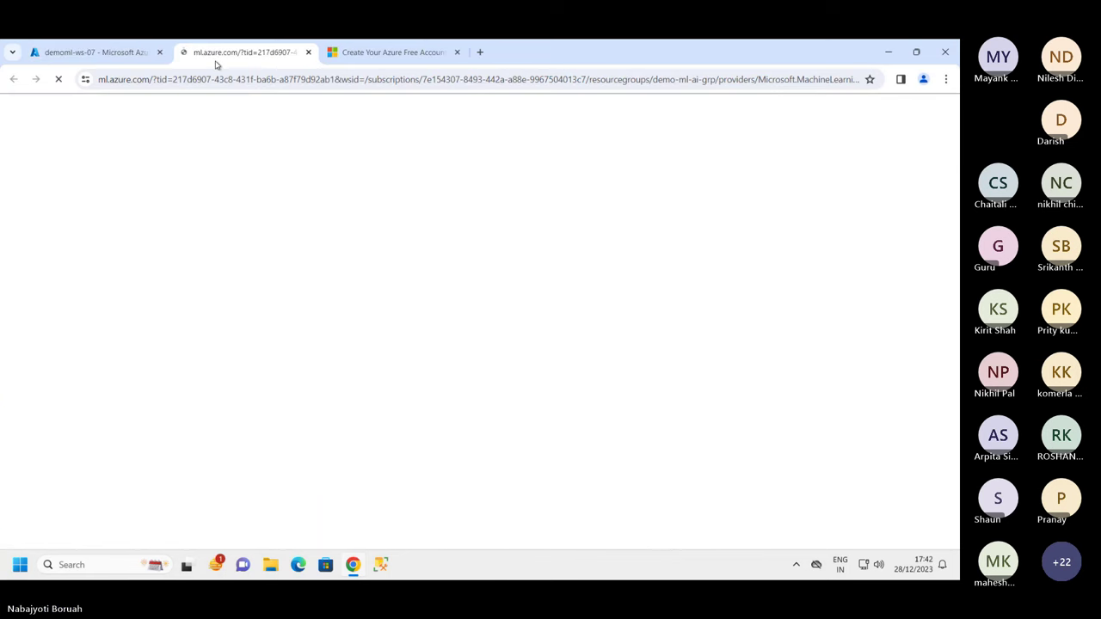
pyautogui.moveTo(152, 80); pyautogui.dragTo(74, 80)
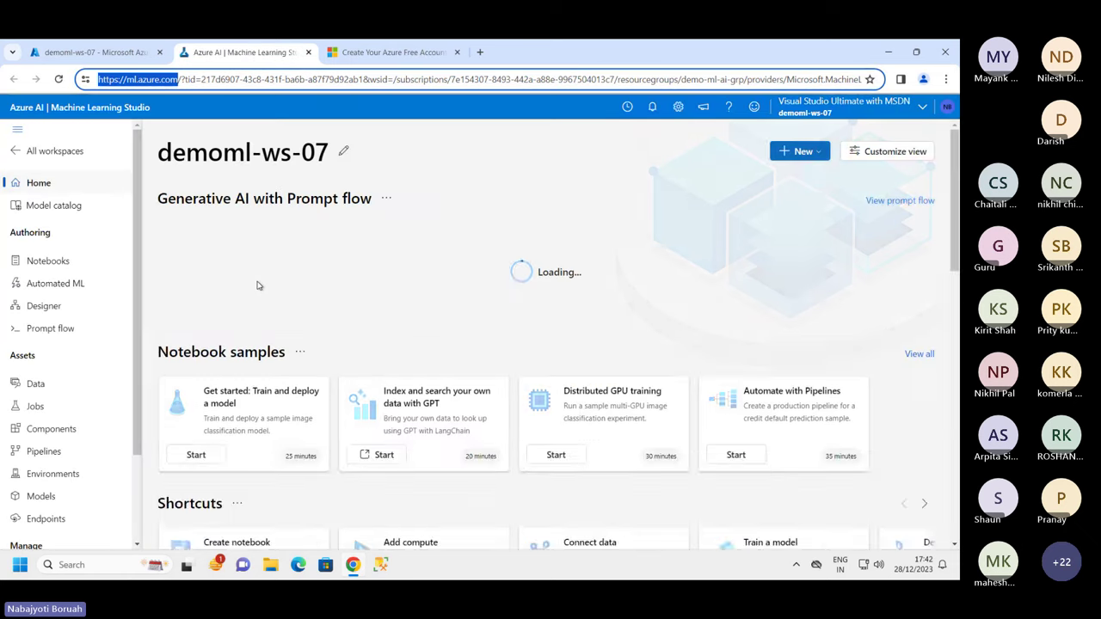
pyautogui.rightClick(175, 80)
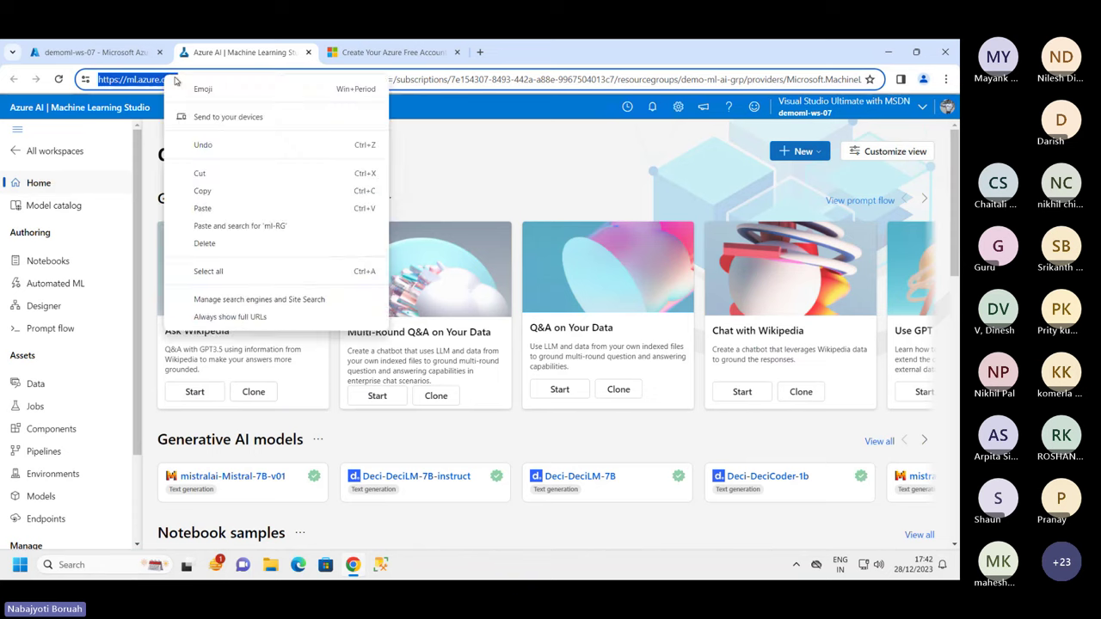
pyautogui.click(214, 190)
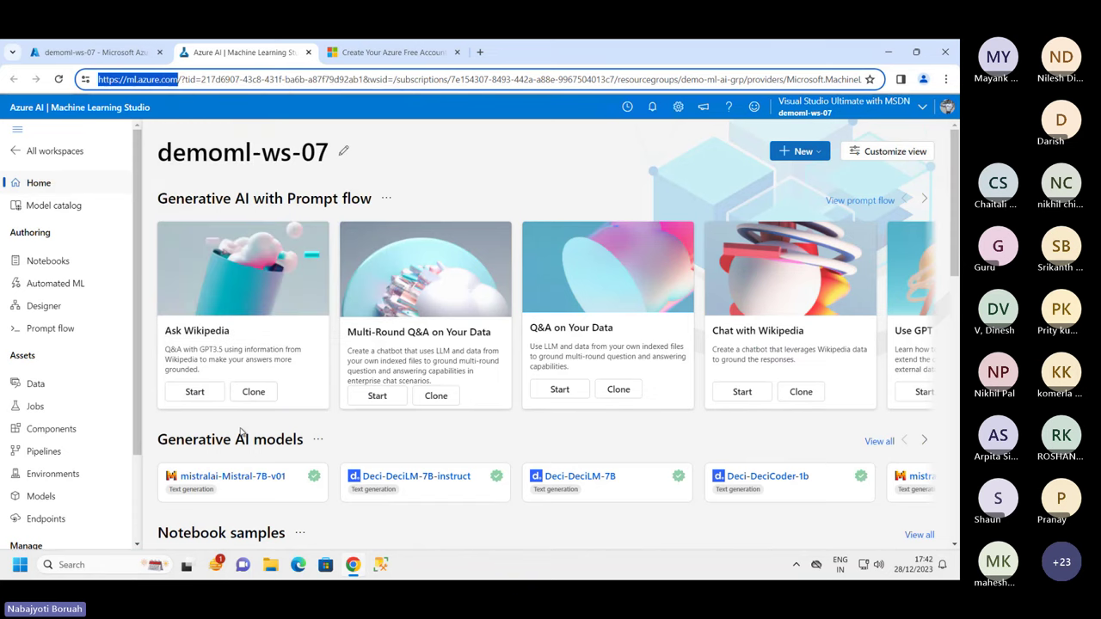
# Switch to Notepad and start a new blank note in a maximized window.
pyautogui.click(20, 565)
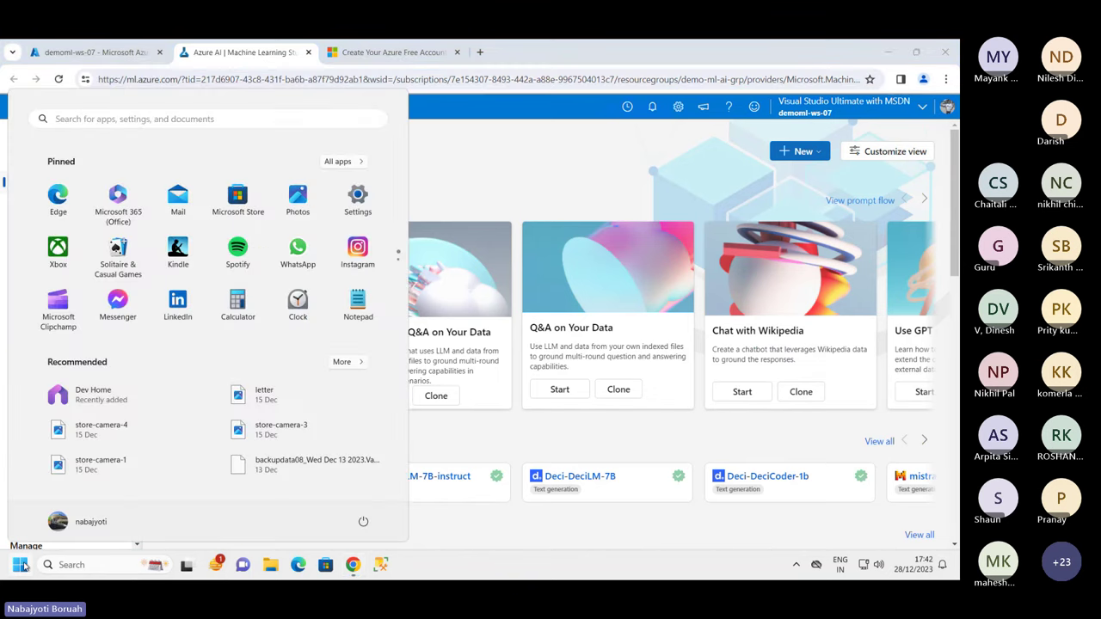
pyautogui.write('note')
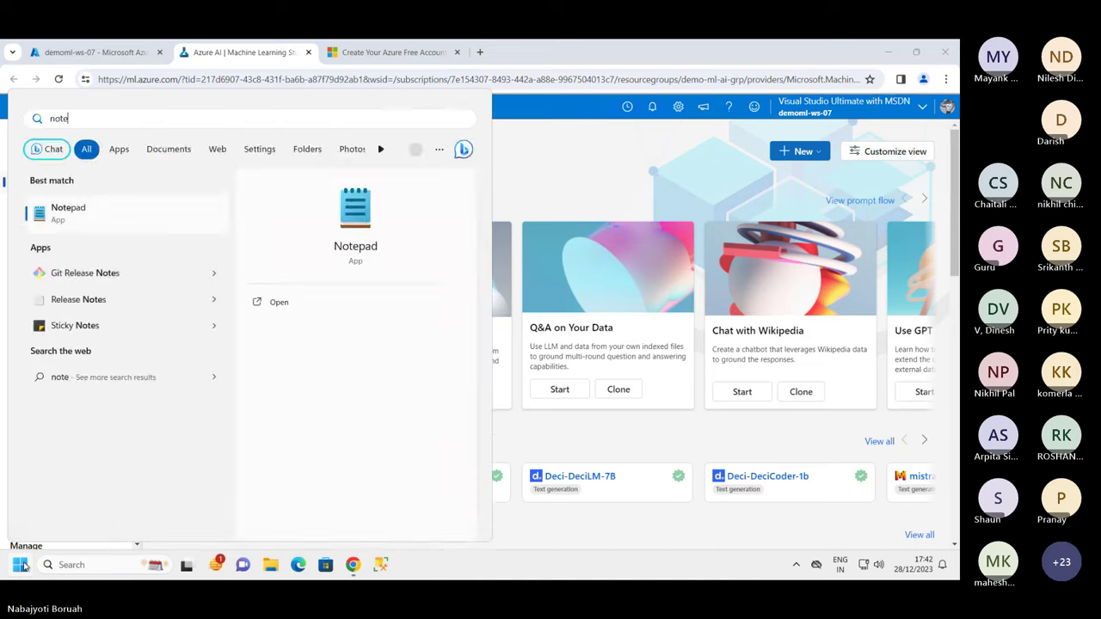
pyautogui.press('Escape')
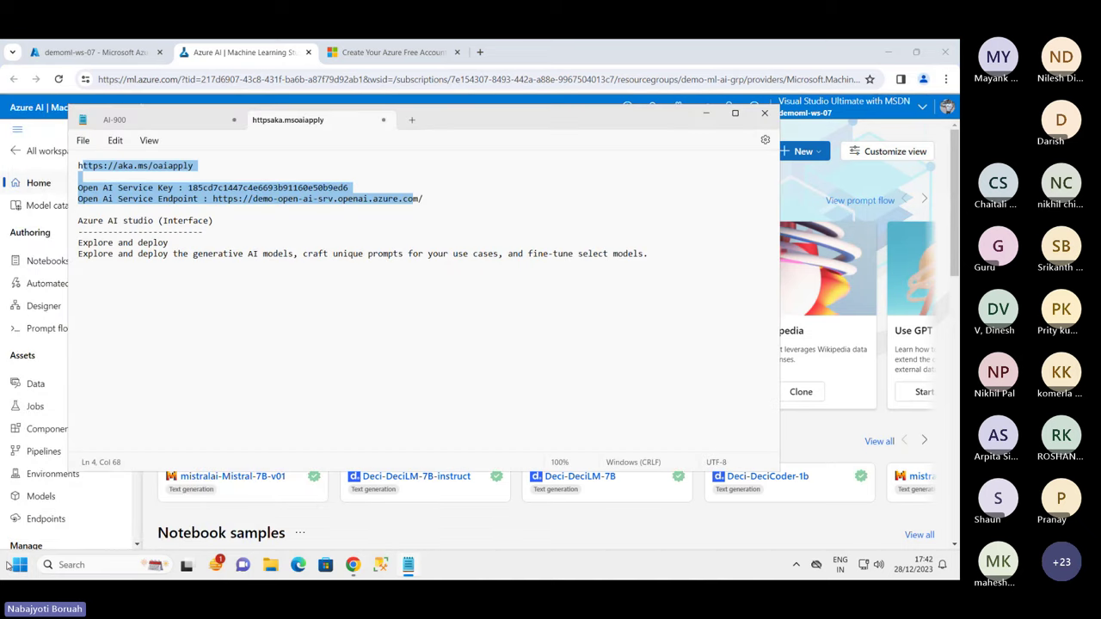
pyautogui.click(412, 120)
pyautogui.click(734, 113)
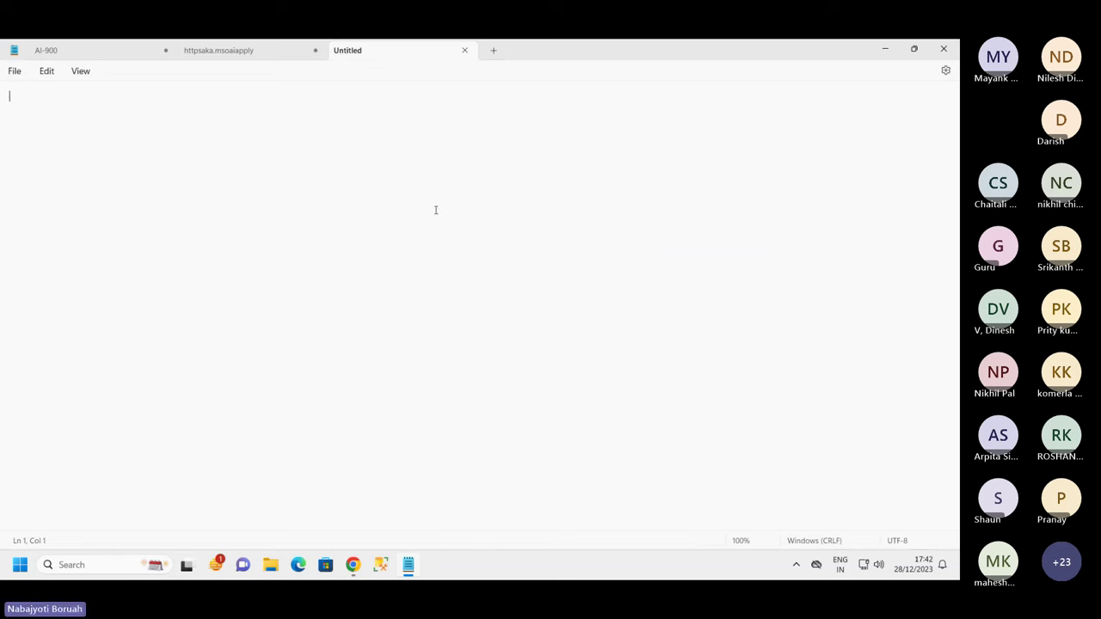
pyautogui.write('hppts://')
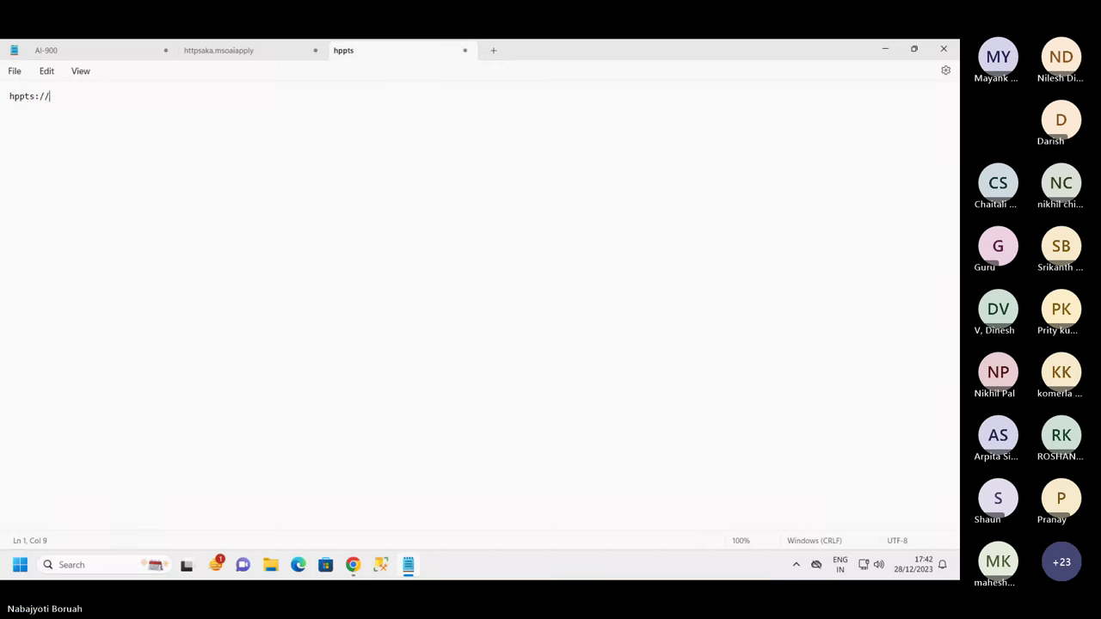
pyautogui.write('portal.')
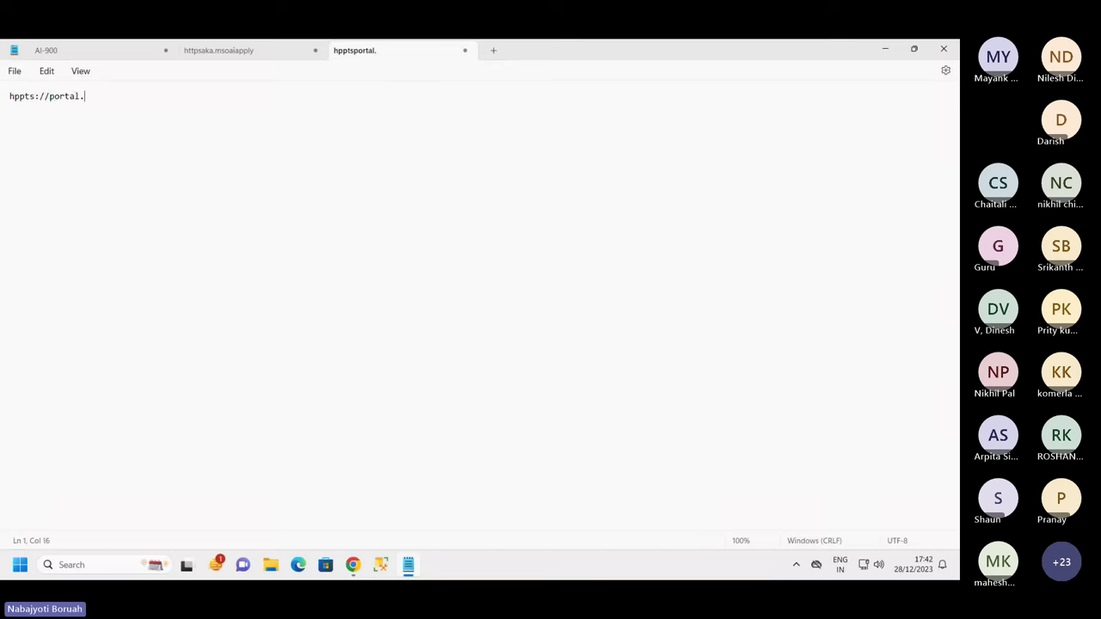
pyautogui.write('azure.com')
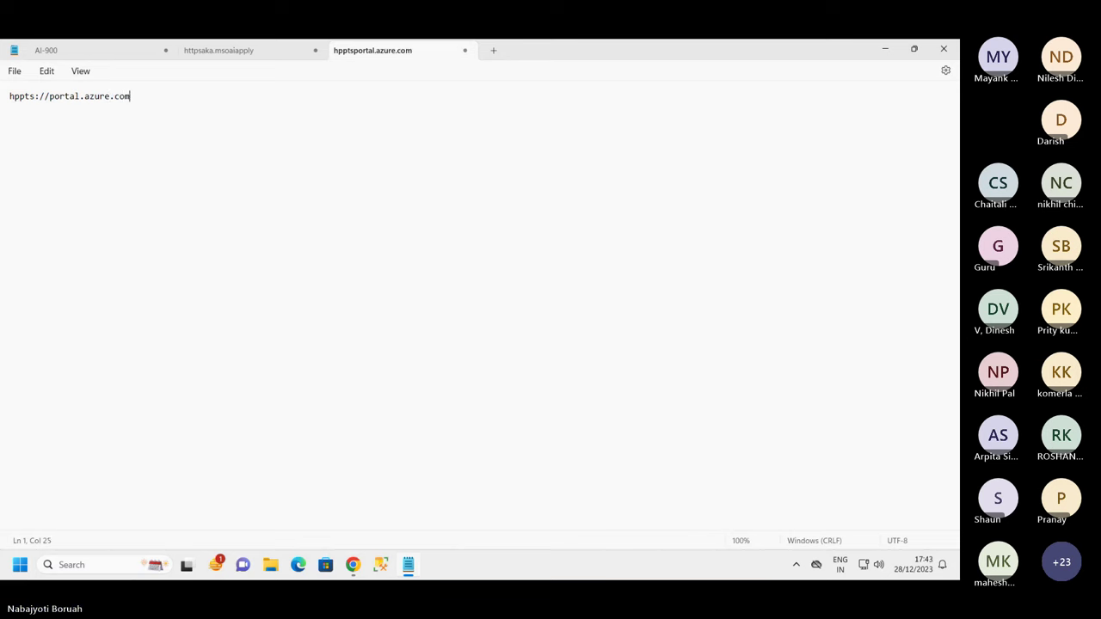
pyautogui.scroll(8, 435, 210)
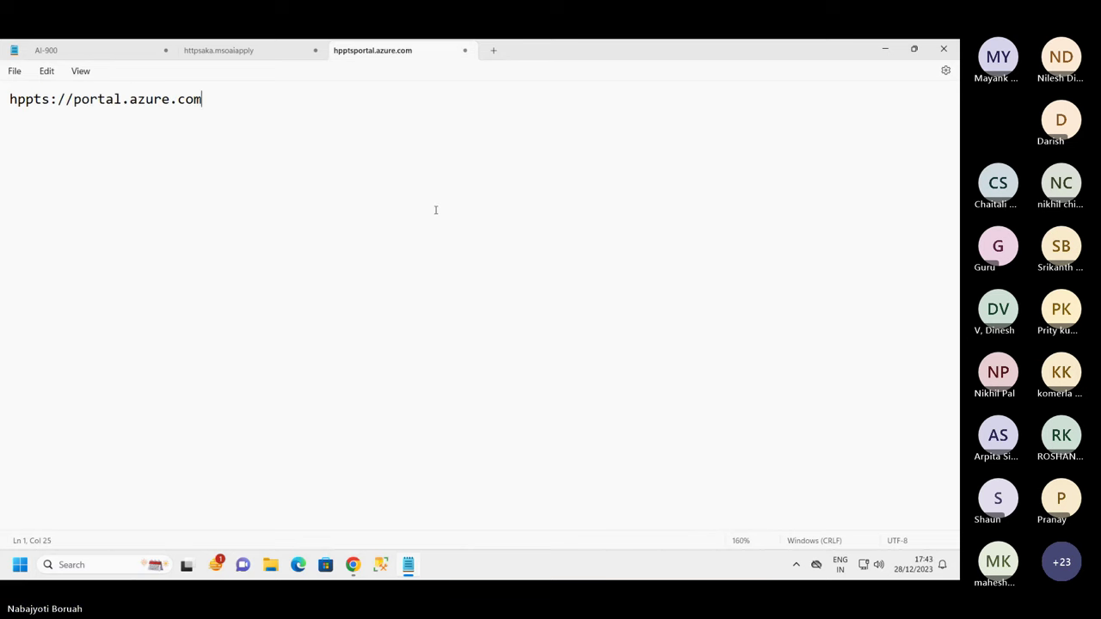
pyautogui.press('Left')
pyautogui.press('Left')
pyautogui.press('Left')
pyautogui.press('Left')
pyautogui.press('Left')
pyautogui.press('Left')
pyautogui.press('Left')
pyautogui.press('Left')
pyautogui.press('Left')
pyautogui.press('Left')
pyautogui.press('Left')
pyautogui.press('Left')
pyautogui.press('Left')
pyautogui.press('Left')
pyautogui.press('Left')
pyautogui.press('Left')
pyautogui.press('Left')
pyautogui.press('Left')
pyautogui.press('Left')
pyautogui.press('Left')
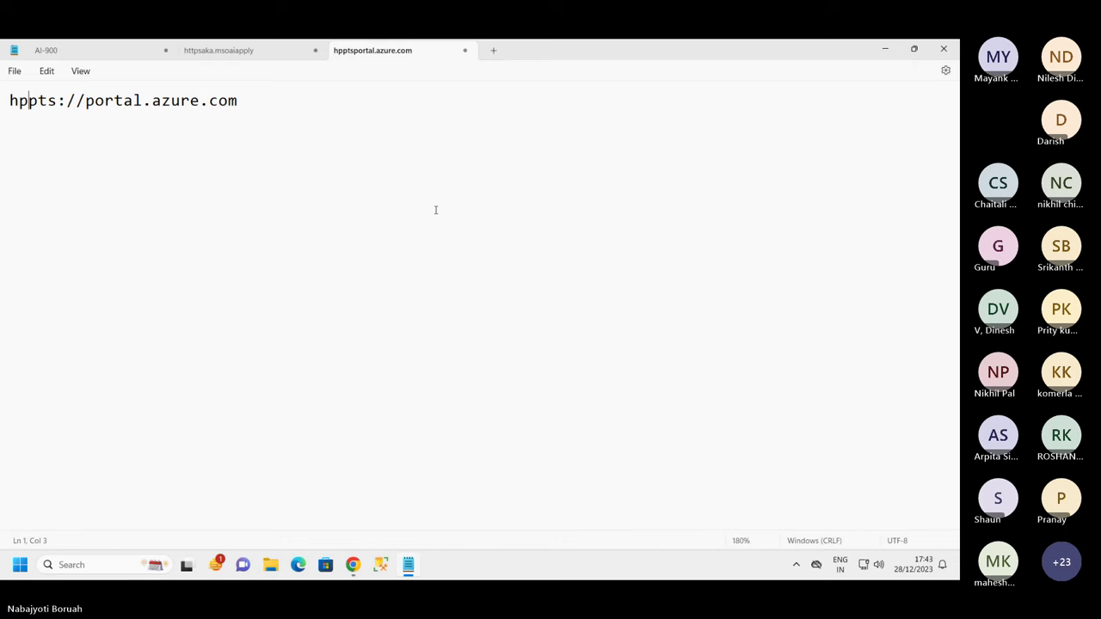
pyautogui.press('Delete')
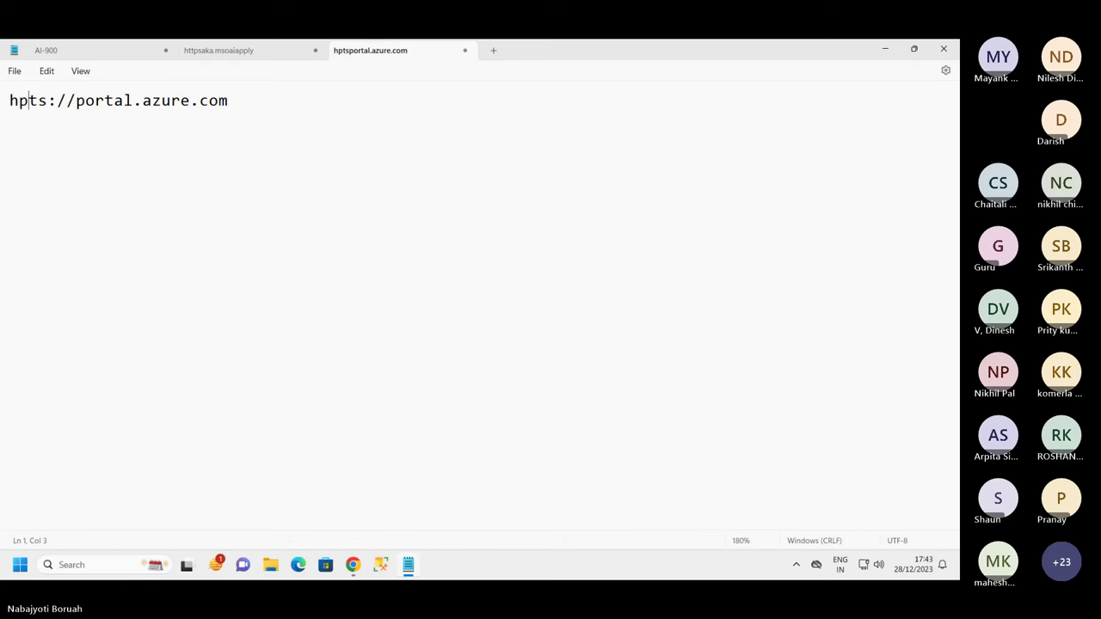
pyautogui.press('BackSpace')
pyautogui.write('t')
pyautogui.press('Right')
pyautogui.write('p')
pyautogui.press('Left')
pyautogui.press('Left')
pyautogui.press('Left')
pyautogui.press('Left')
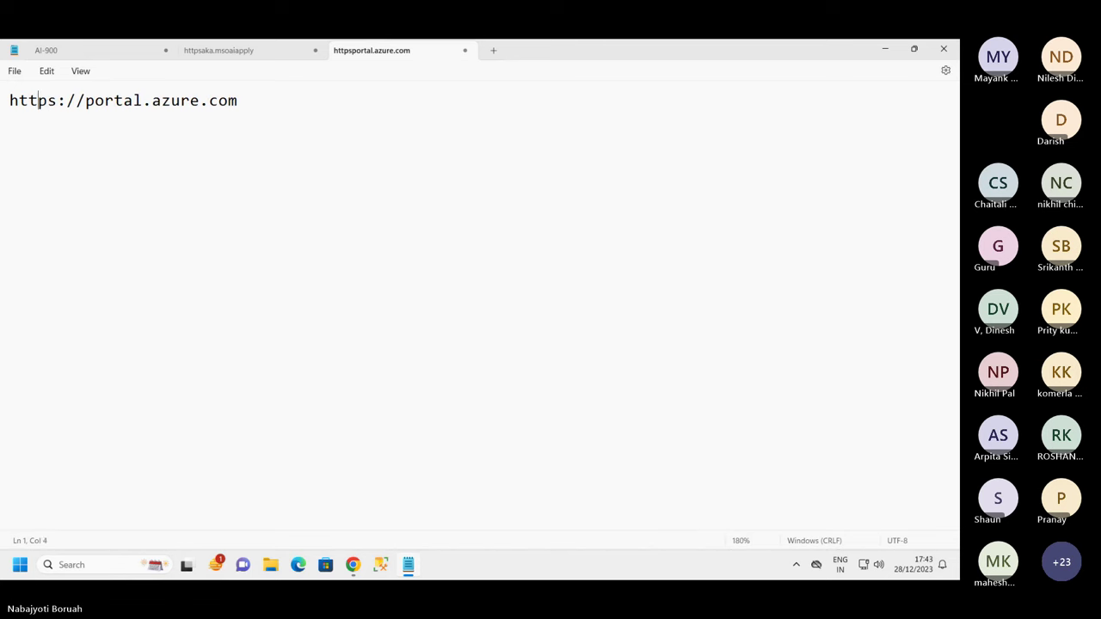
# Add the heading "Azure Managementment portal" above the portal address, with a line of dashes beneath the heading.
pyautogui.press('Return')
pyautogui.press('Up')
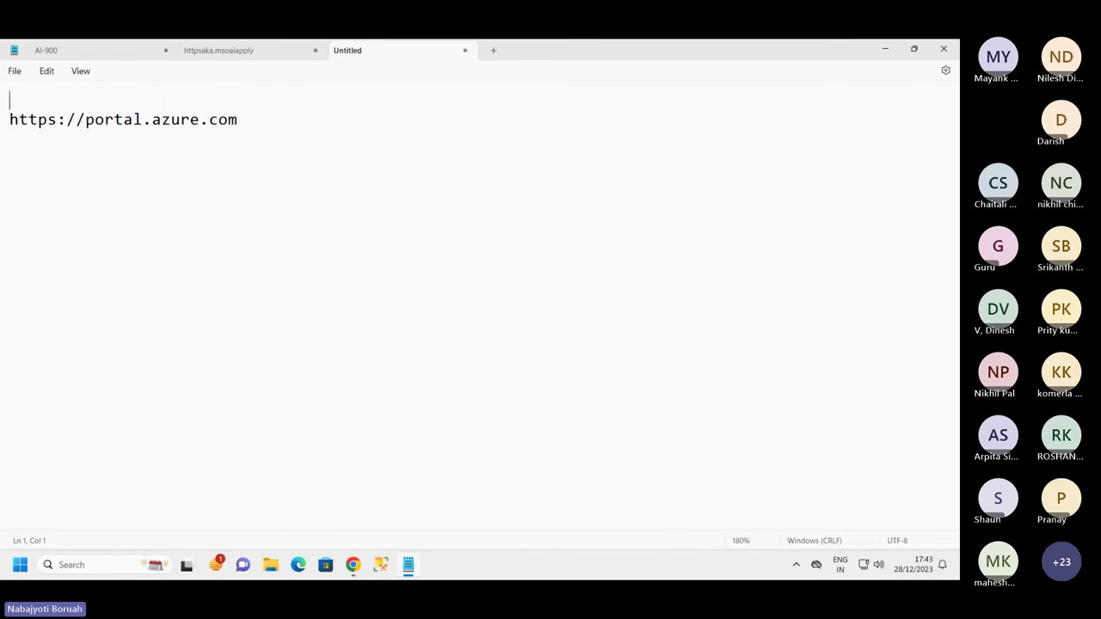
pyautogui.write('Azure ')
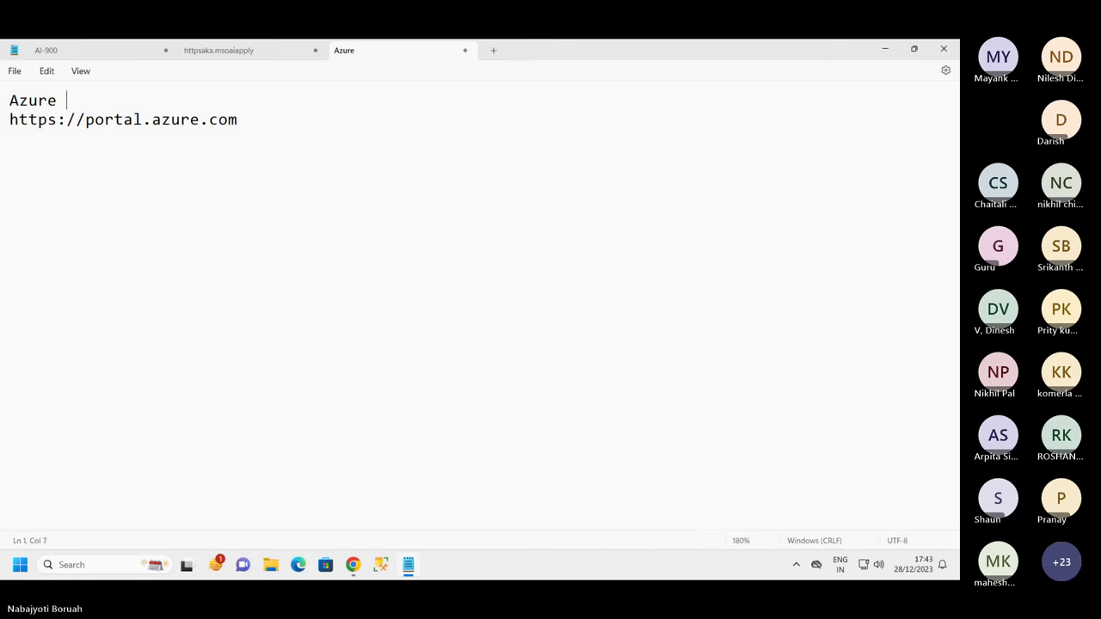
pyautogui.write('Managementm')
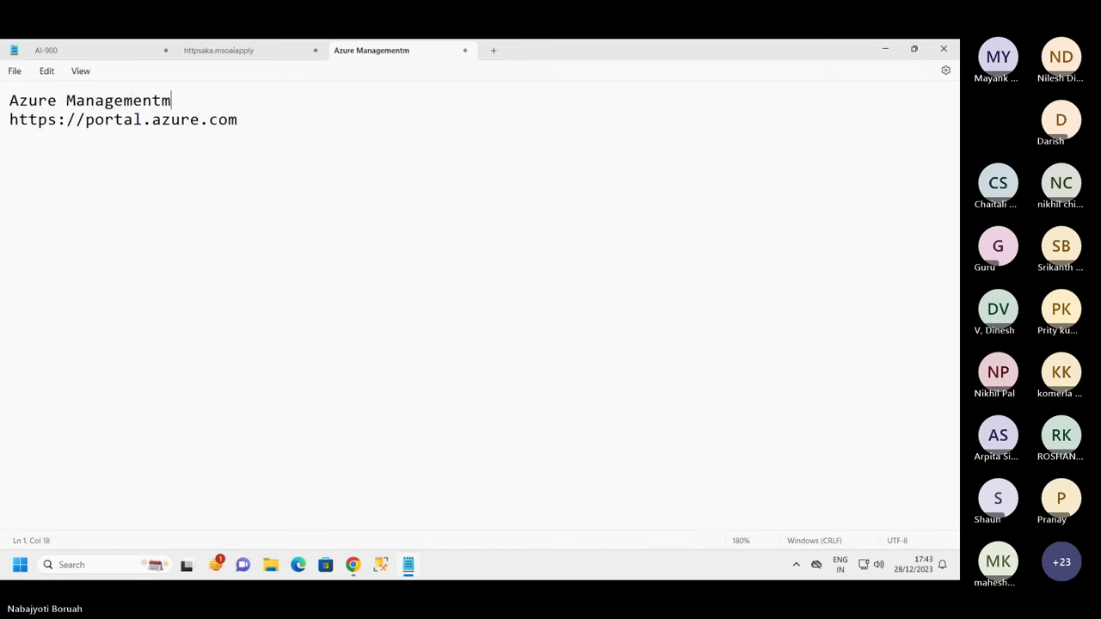
pyautogui.write('ent f')
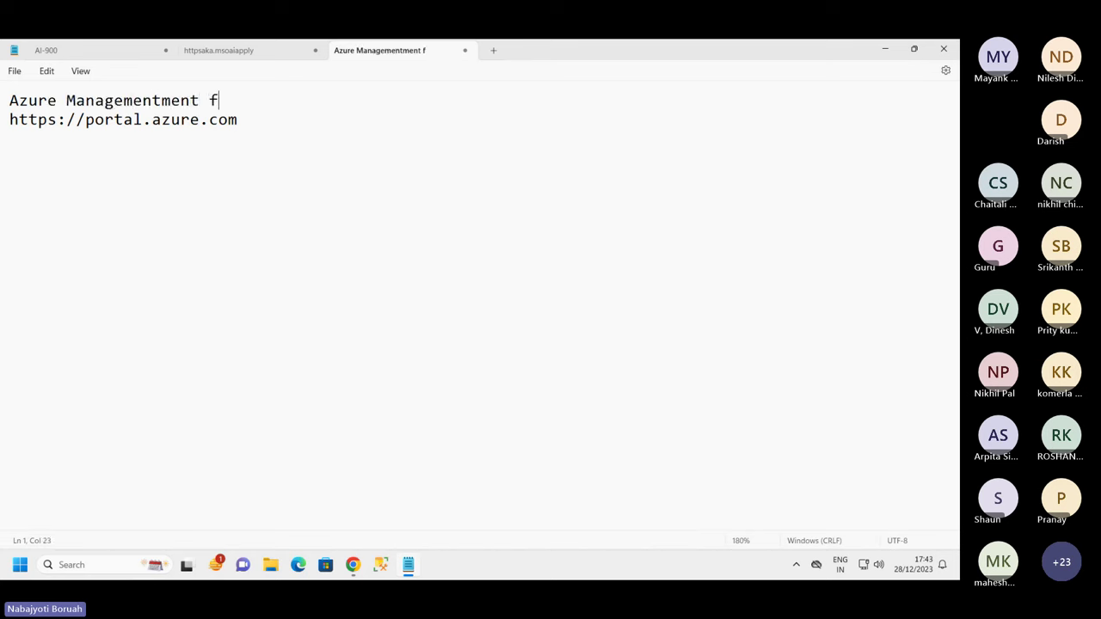
pyautogui.press('BackSpace')
pyautogui.write('portal')
pyautogui.press('Return')
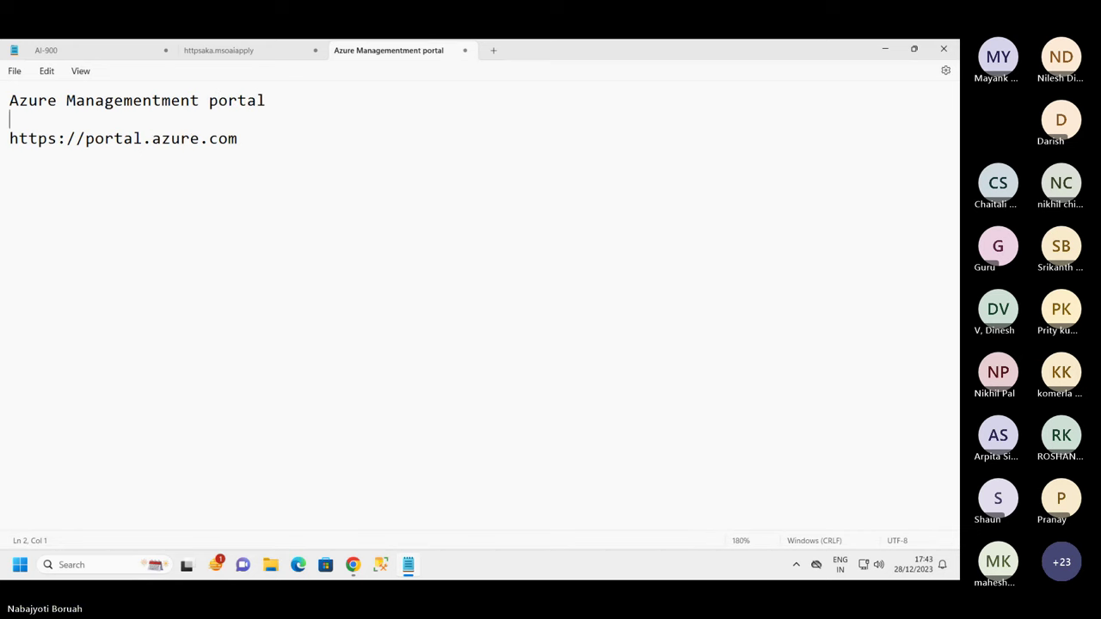
pyautogui.write('---------------------')
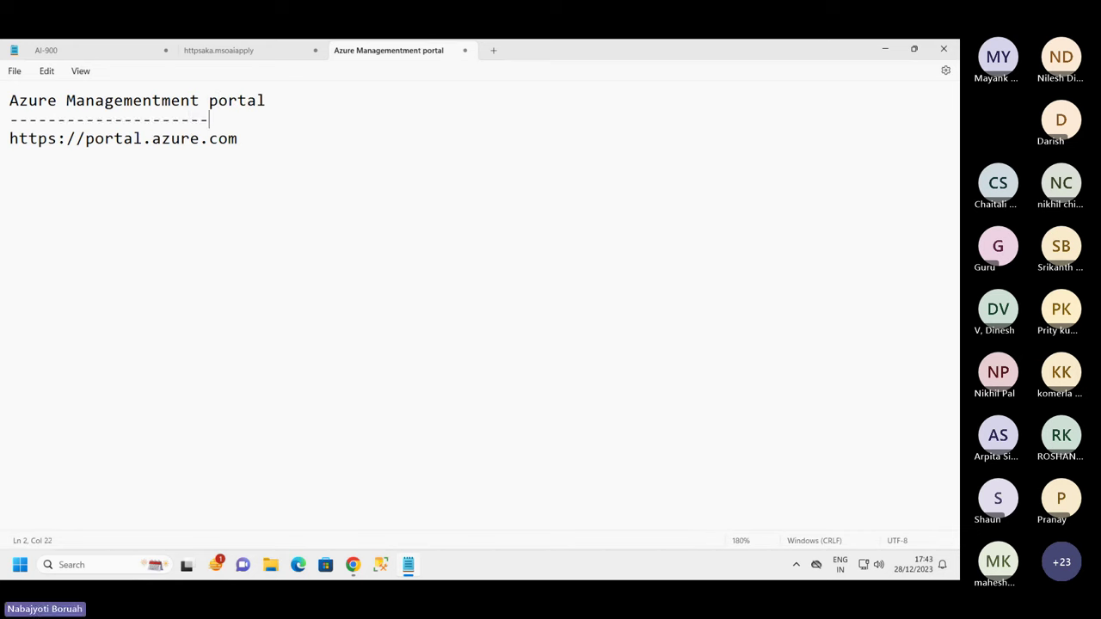
# Lengthen the dashed underline and append "(CLI/Powershell/RestAPI/Custom Application)" to the "Azure Managementment portal" heading.
pyautogui.write('------')
pyautogui.click(266, 100)
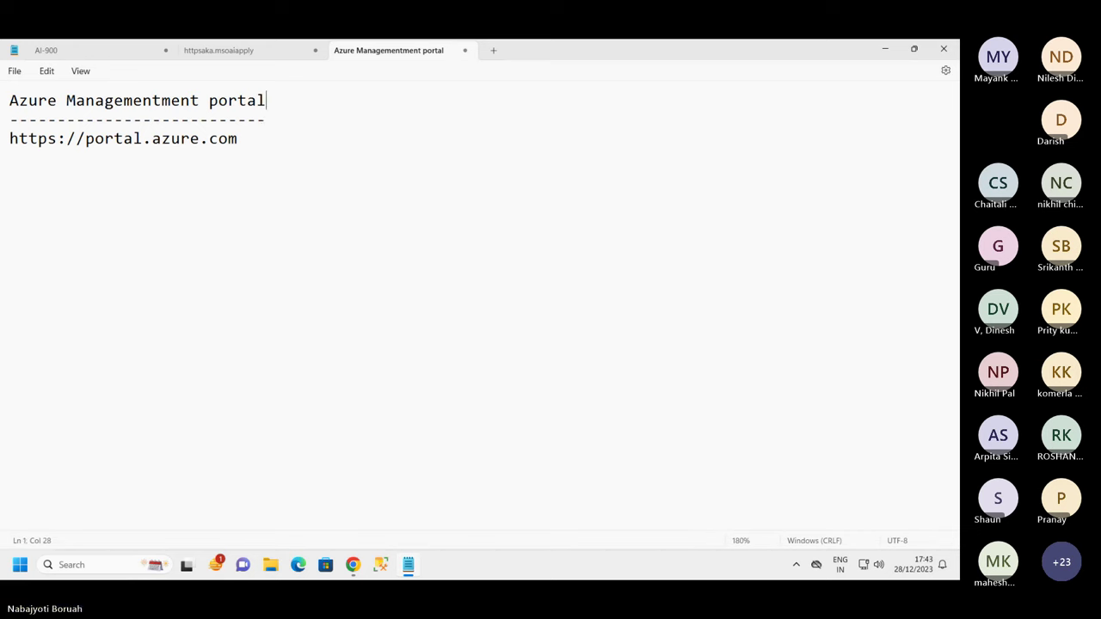
pyautogui.write('(')
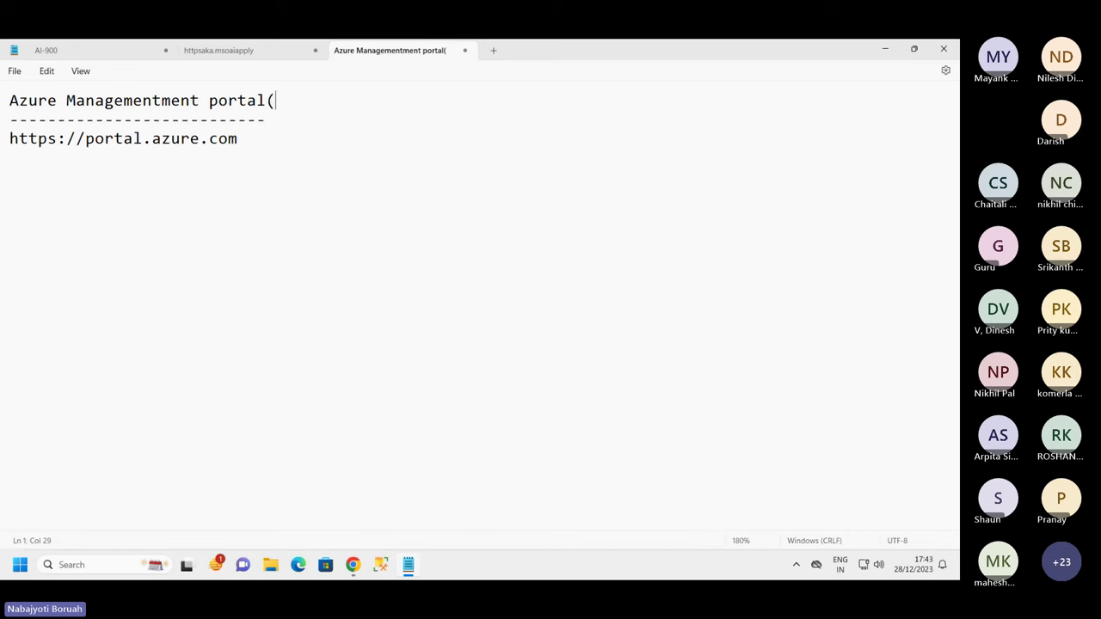
pyautogui.write('CLI/Powershell')
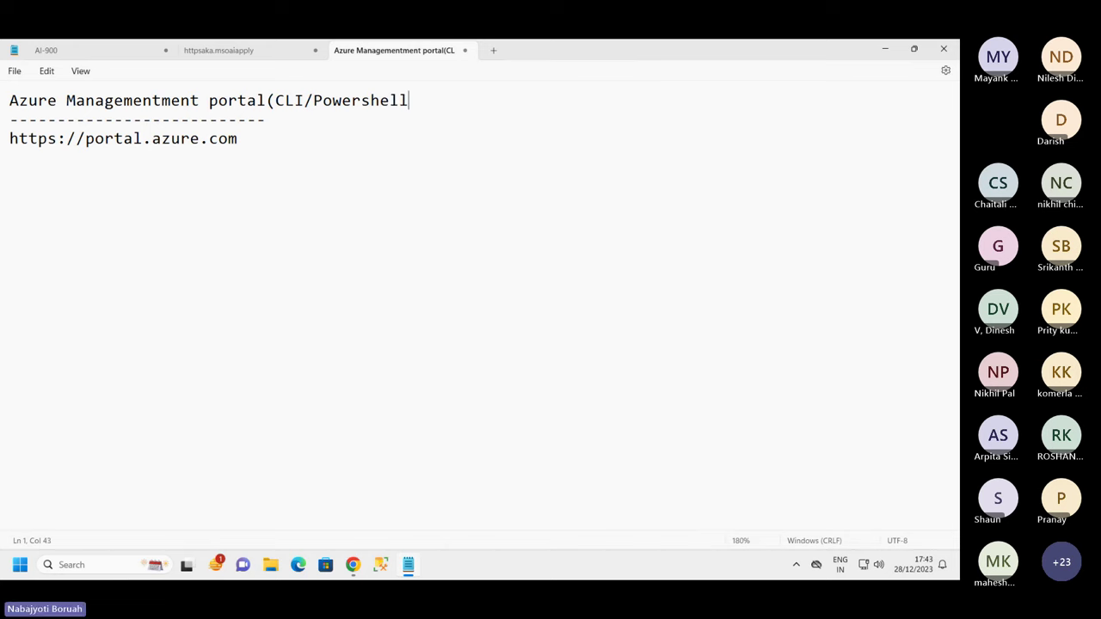
pyautogui.write('/RestAPI/')
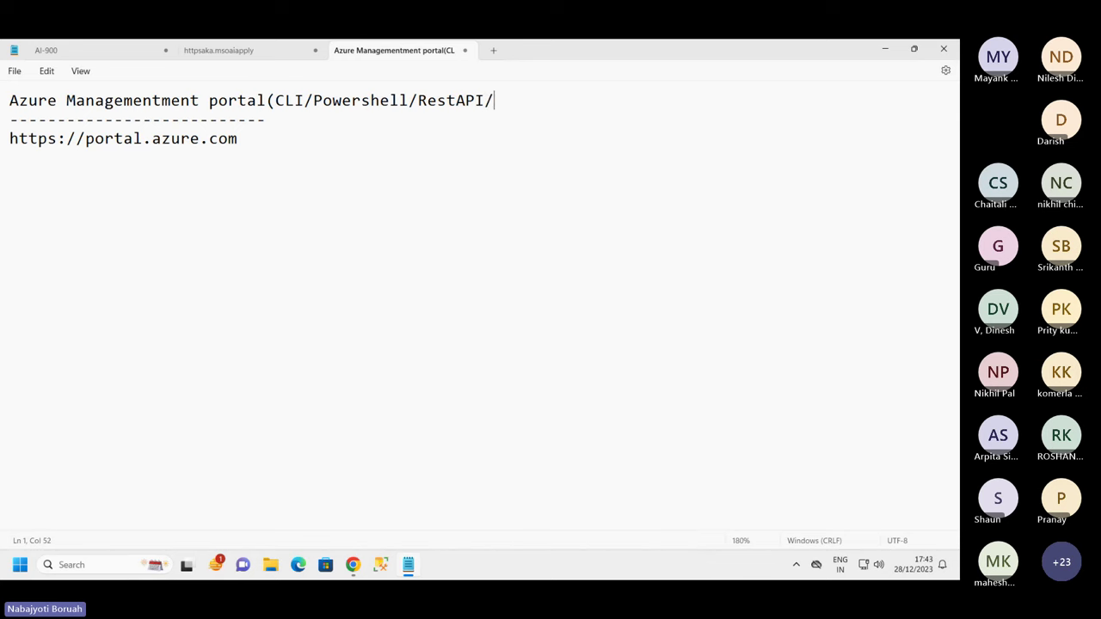
pyautogui.write('Custom')
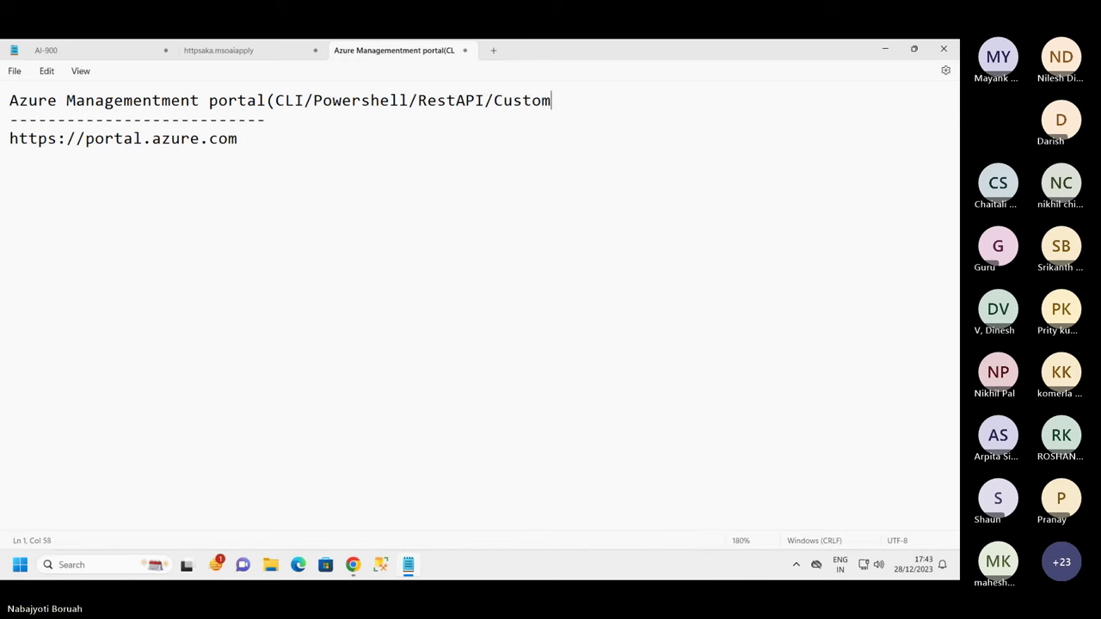
pyautogui.write(' App')
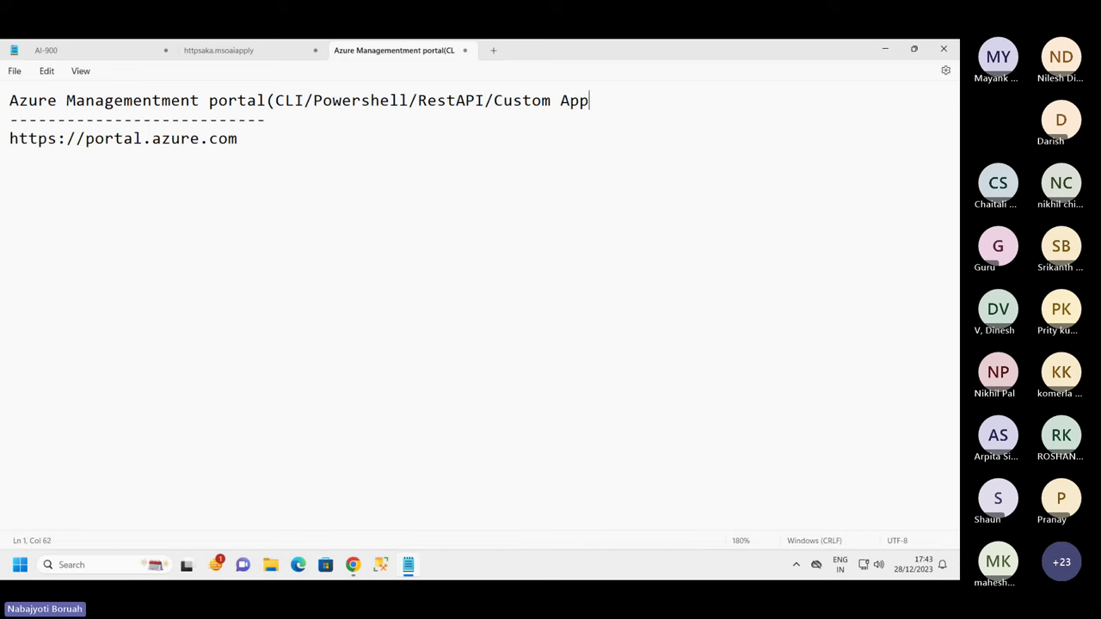
pyautogui.write('lication)')
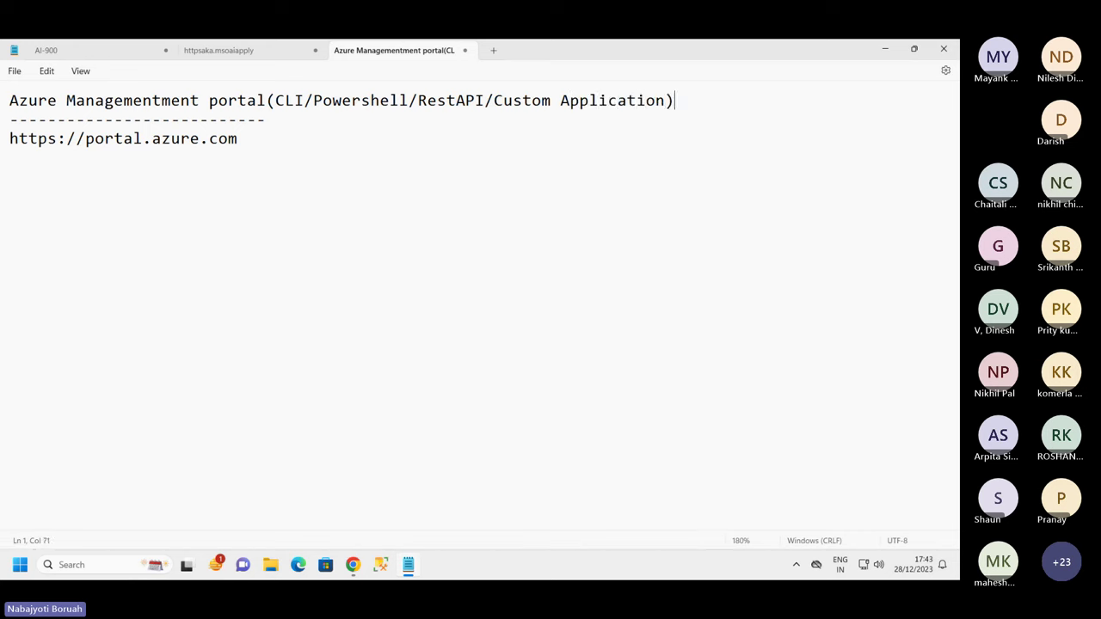
# Extend the dashed line beneath the first heading so it spans the heading's full width.
pyautogui.click(280, 121)
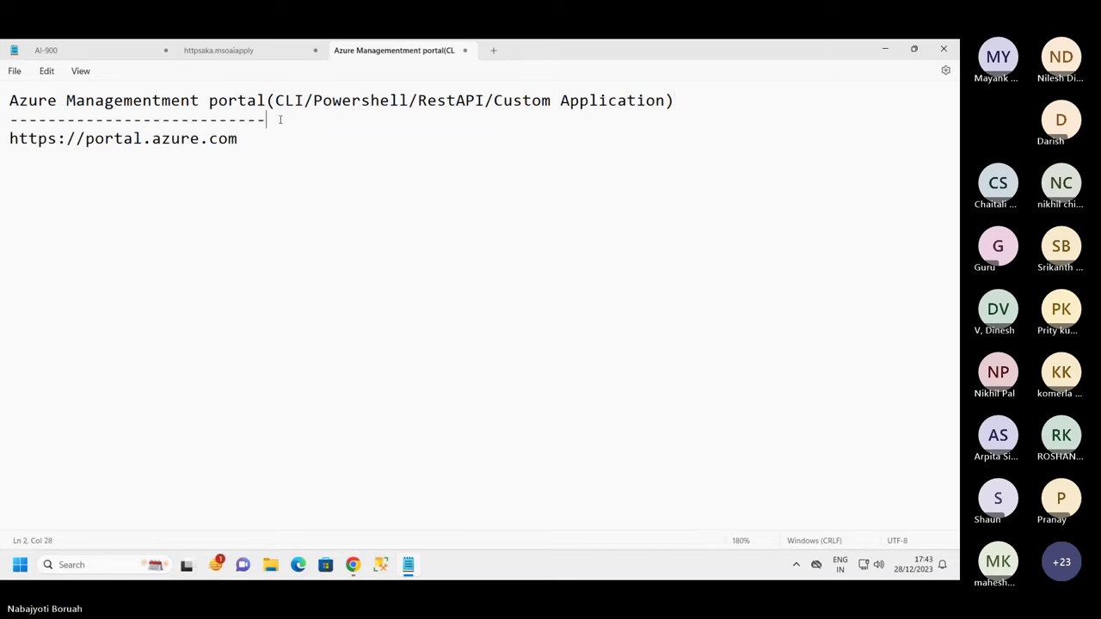
pyautogui.write('---------')
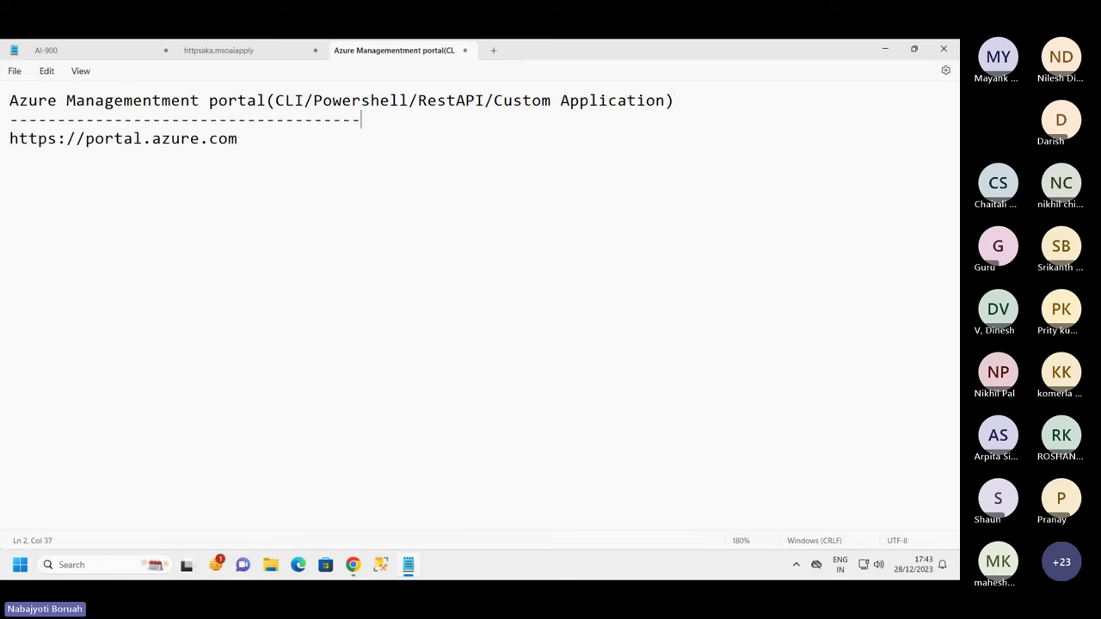
pyautogui.write('------------------------------------')
pyautogui.press('BackSpace')
pyautogui.press('BackSpace')
pyautogui.click(254, 145)
pyautogui.write('/')
pyautogui.press('Return')
pyautogui.press('Return')
pyautogui.write('https://ml.azure.com/')
pyautogui.click(9, 156)
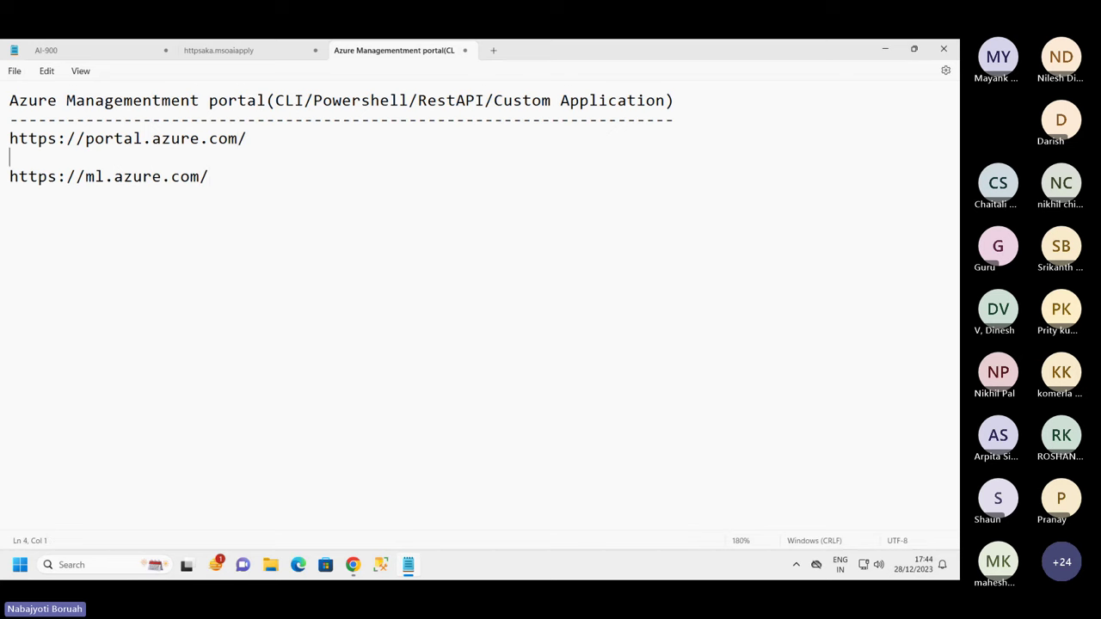
pyautogui.press('Return')
pyautogui.write('Ml ')
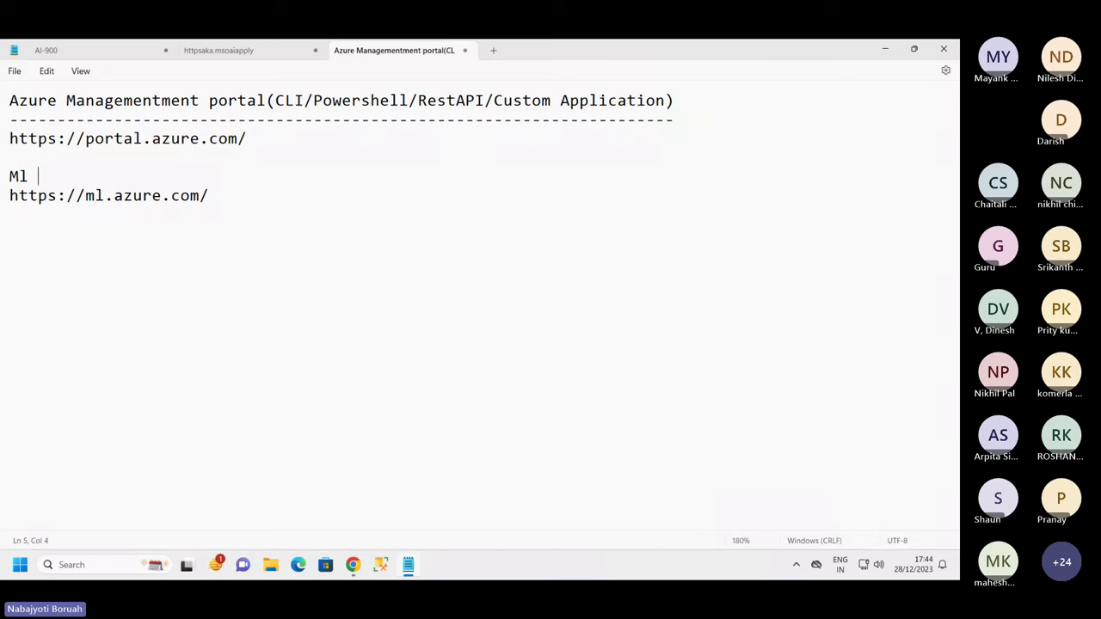
pyautogui.write('St')
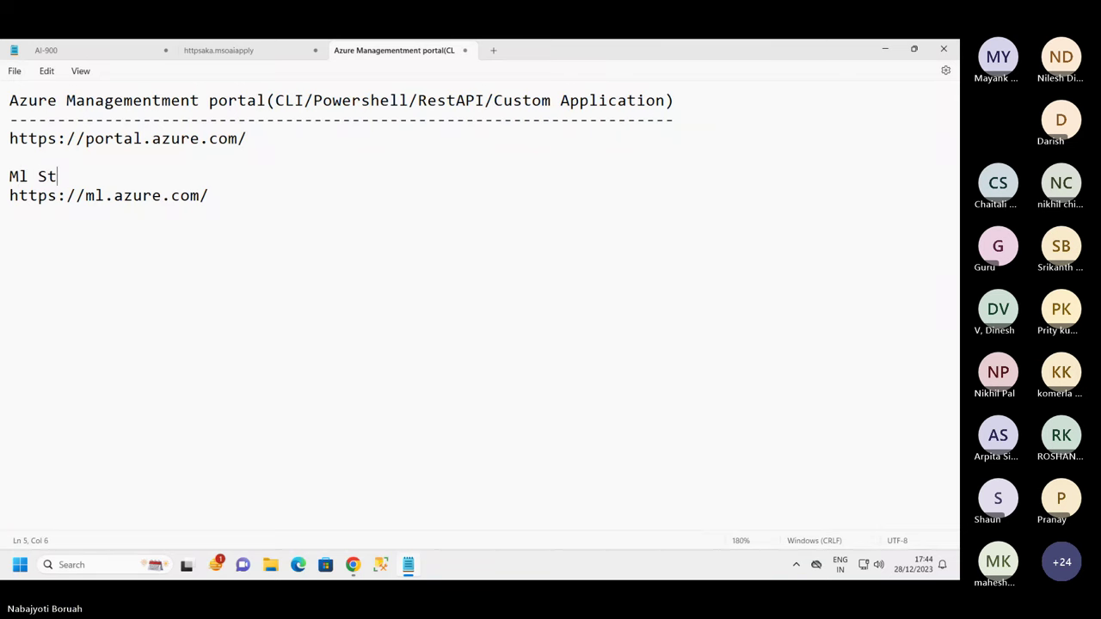
pyautogui.write('udio')
pyautogui.press('Return')
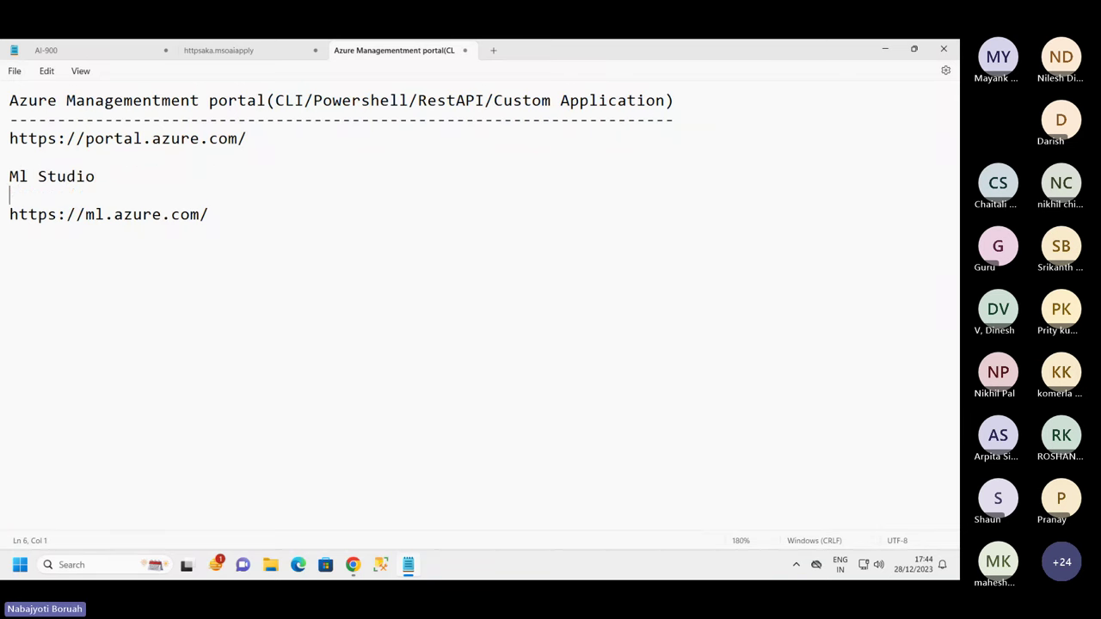
pyautogui.write('------------------------------')
pyautogui.moveTo(227, 213); pyautogui.dragTo(19, 215)
pyautogui.click(182, 265)
# Switch to Chrome, review the directory, subscription and workspace details of demoml-ws-07 without changing them, and open the Automated ML page.
pyautogui.click(353, 564)
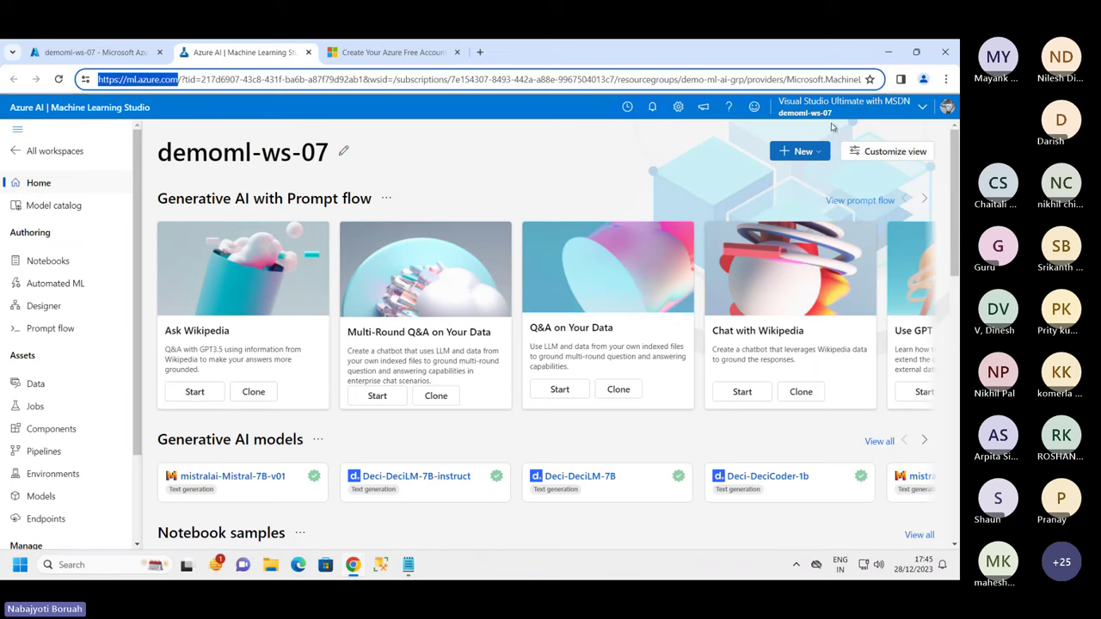
pyautogui.click(798, 114)
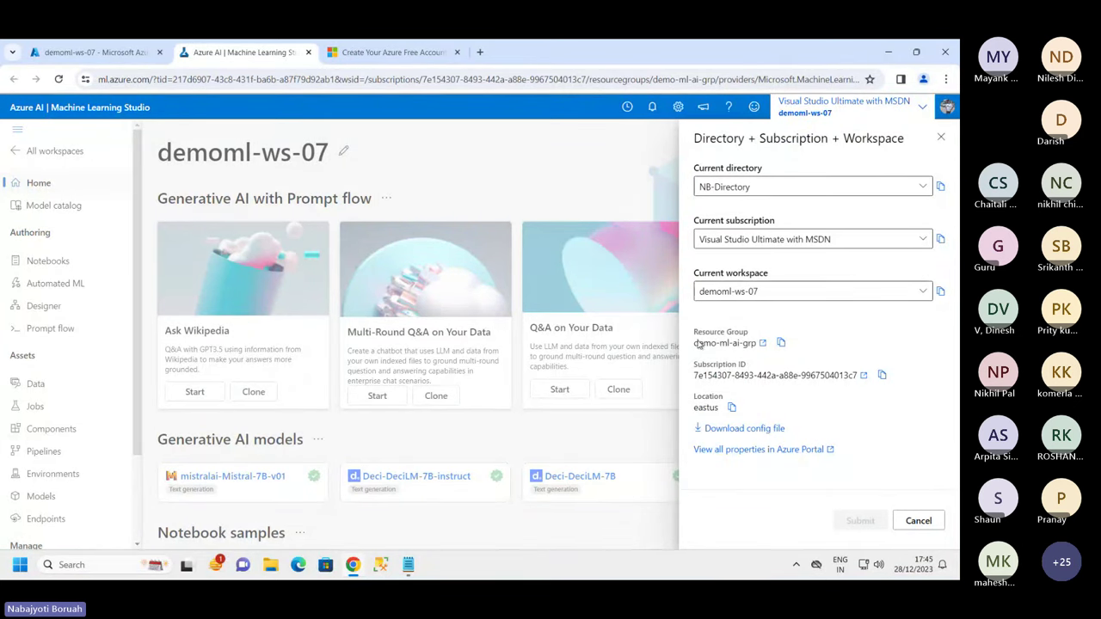
pyautogui.click(762, 296)
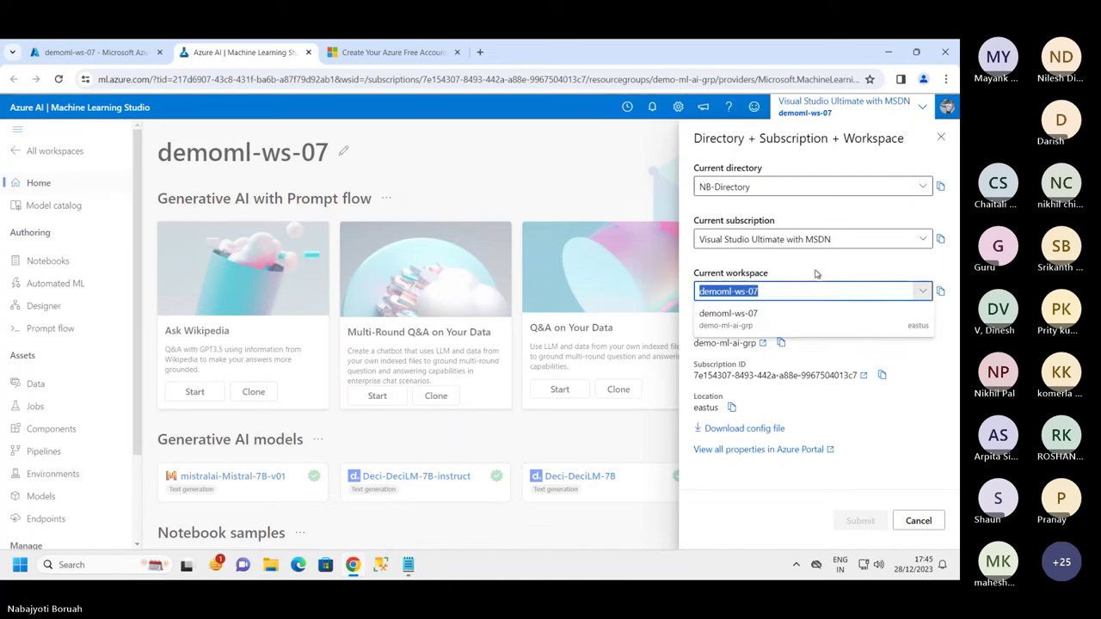
pyautogui.click(880, 328)
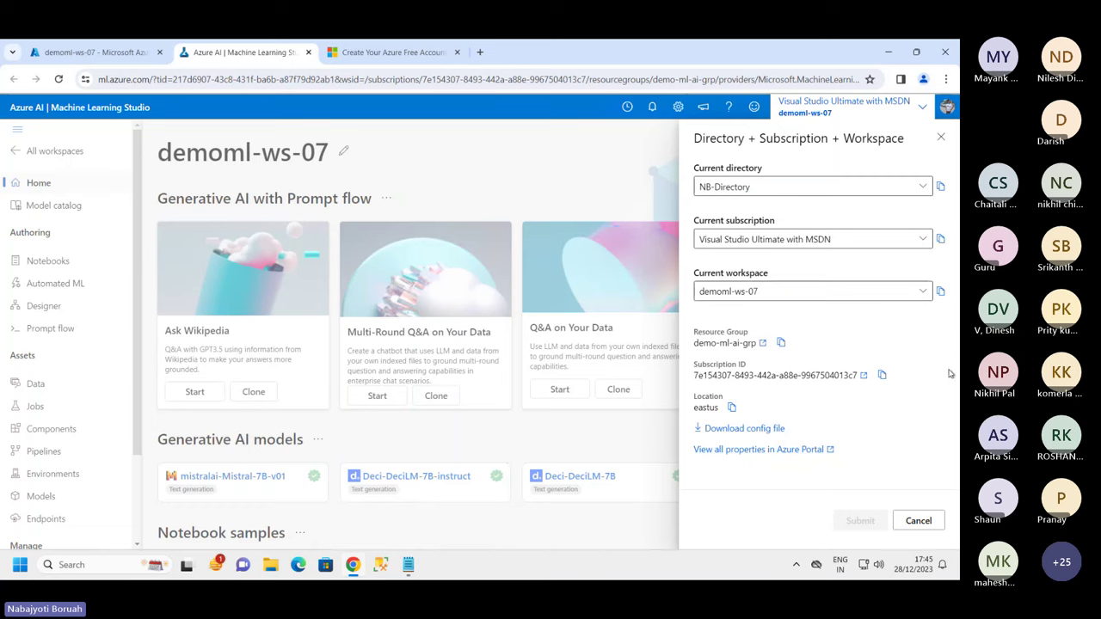
pyautogui.click(918, 521)
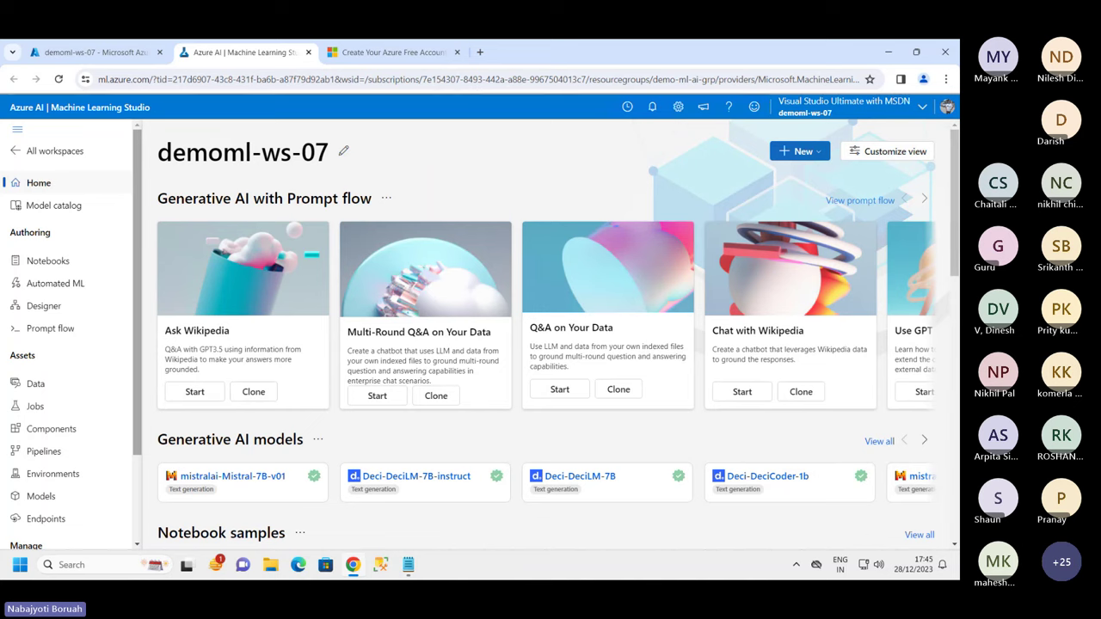
pyautogui.click(57, 285)
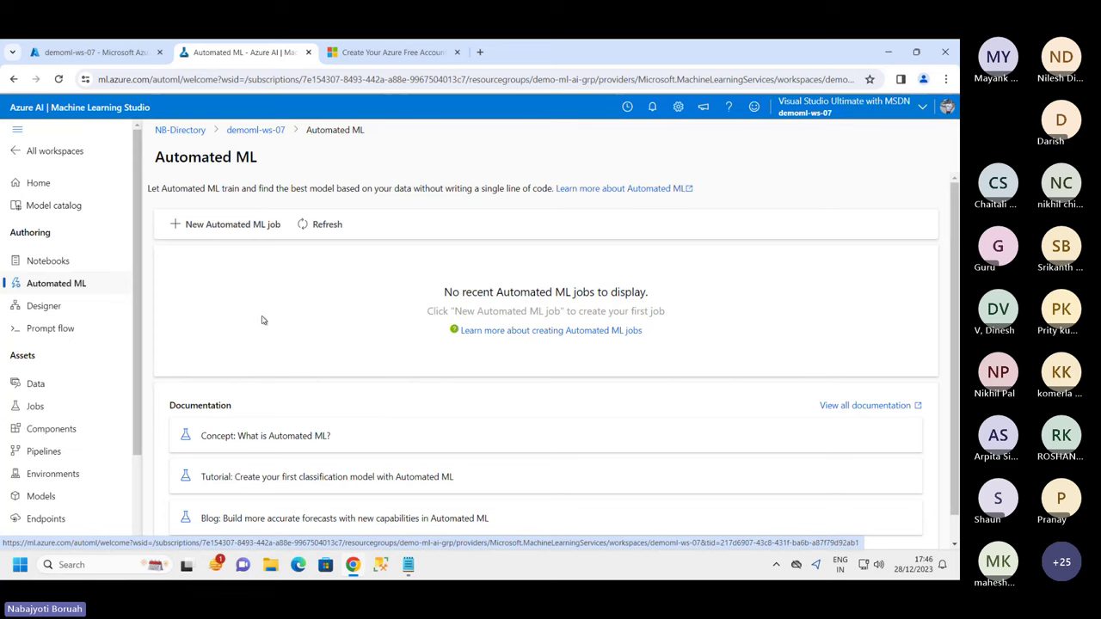
# Switch to Notepad and insert the paragraph on automated machine learning and the bicycle rental exercise, two blank lines below the studio address.
pyautogui.click(408, 564)
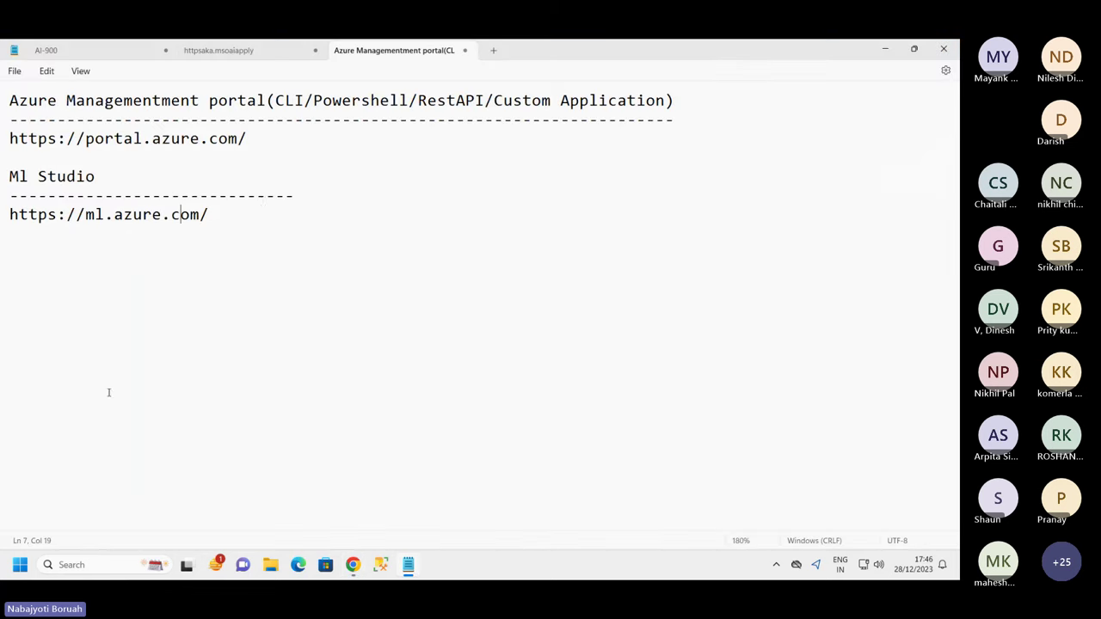
pyautogui.click(250, 217)
pyautogui.press('Return')
pyautogui.press('Return')
pyautogui.press('Return')
pyautogui.write('Automated machine learning enables you to try multiple algorithms and parameters to train multiple models, and identify the best one for your data. In this exercise, you’ll use a dataset of historical bicycle rental details to train a model that predicts the number of bicycle rentals that should be expected on a given day, based on seasonal and meteorological features.')
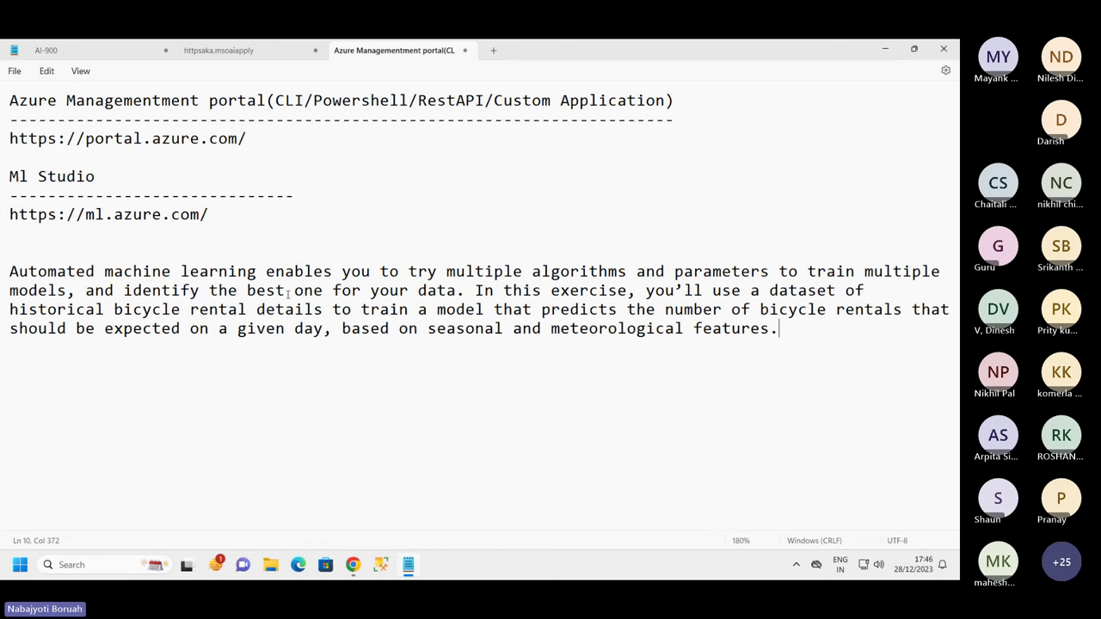
# Split the inserted text before "In this exercise" into two paragraphs separated by a blank line.
pyautogui.click(472, 291)
pyautogui.press('Return')
pyautogui.press('Return')
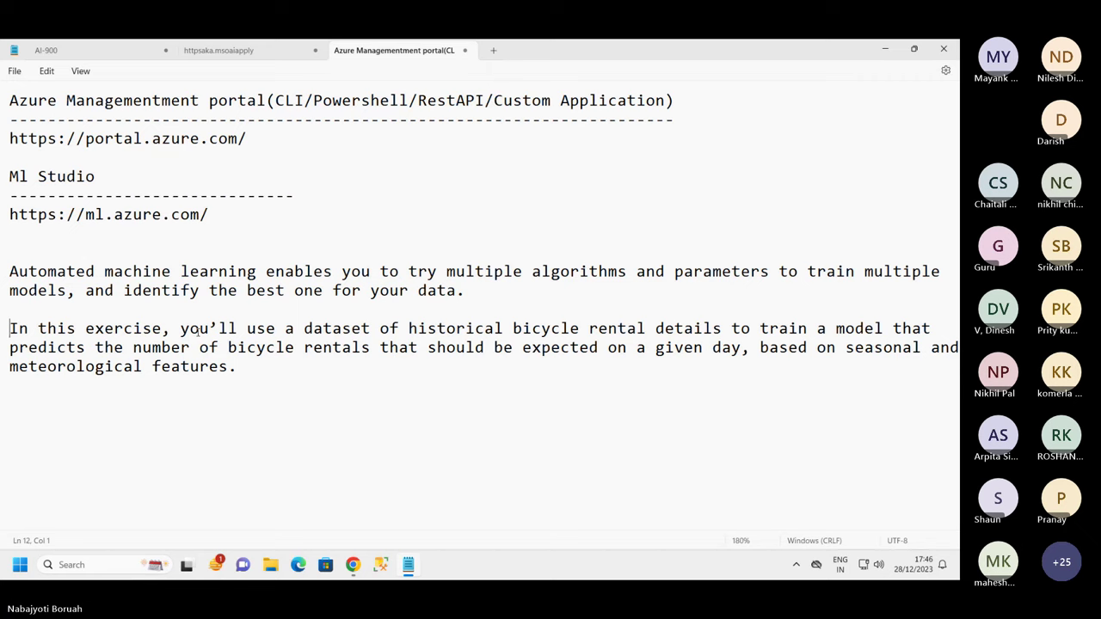
# Change "you’ll" to "we’ll" in the exercise paragraph.
pyautogui.doubleClick(219, 328)
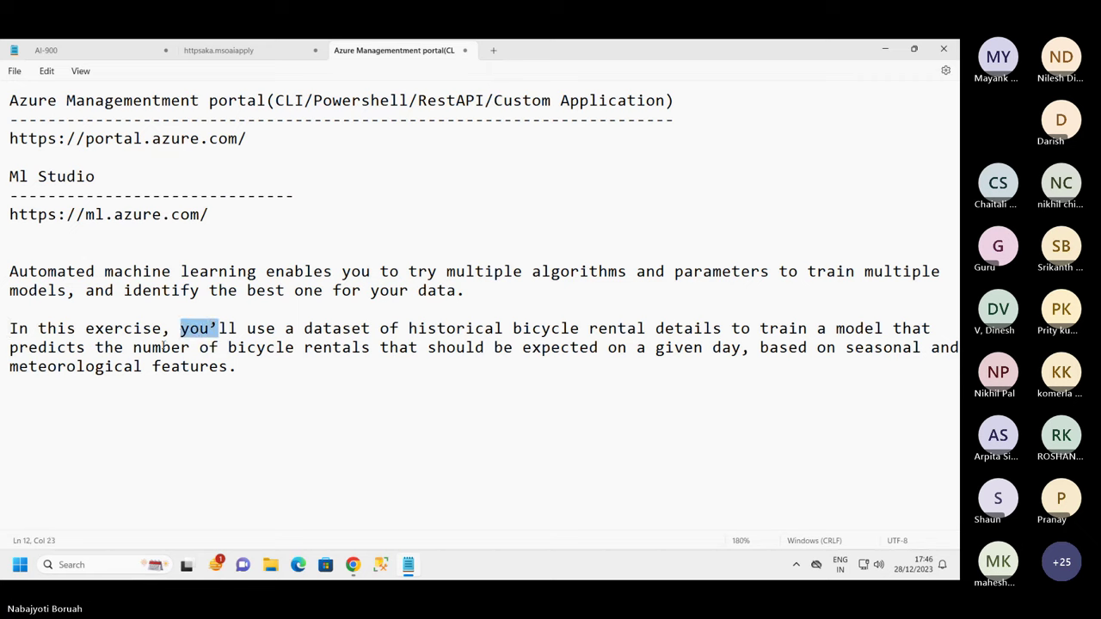
pyautogui.press('Left')
pyautogui.press('Right')
pyautogui.press('Right')
pyautogui.press('Right')
pyautogui.press('BackSpace')
pyautogui.press('BackSpace')
pyautogui.press('BackSpace')
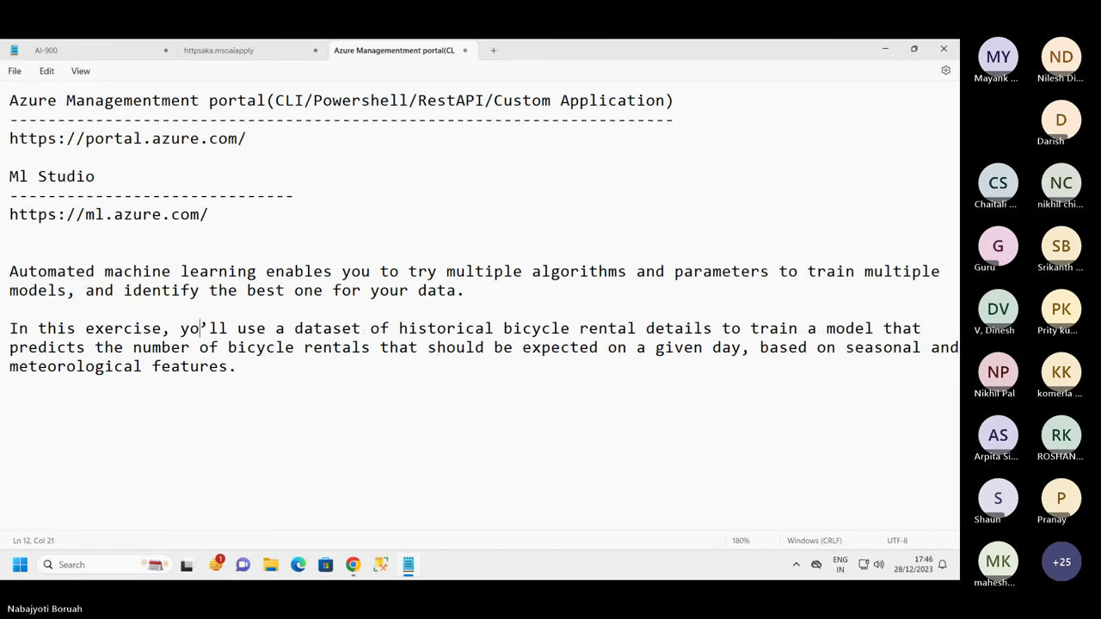
pyautogui.write('we')
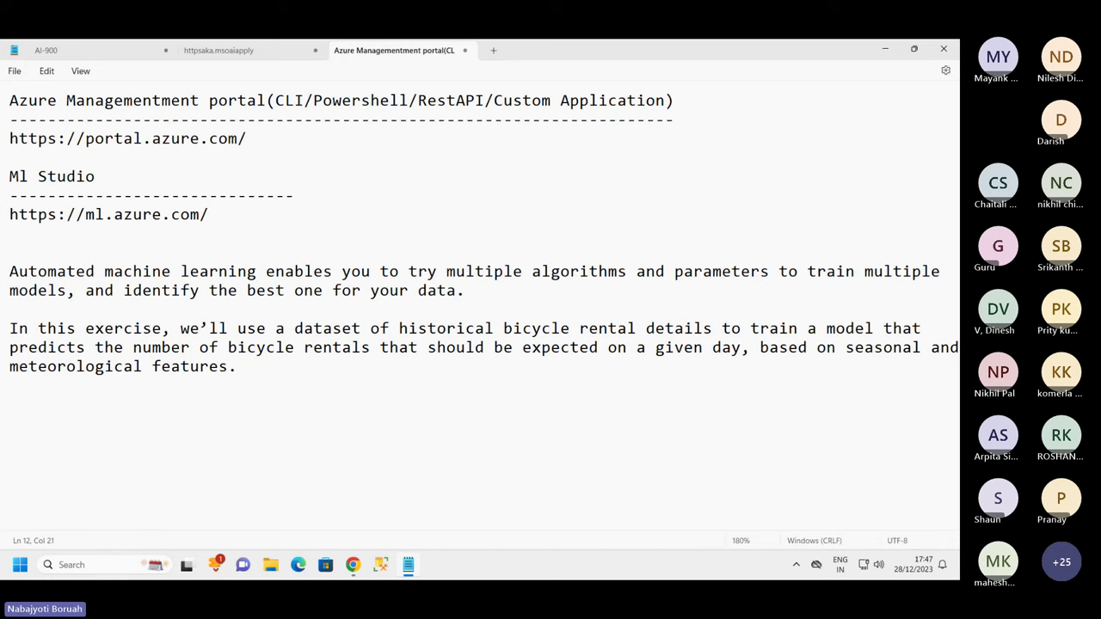
# Add the line "Data - historical bicycle rental details" below the exercise paragraph, copying the phrase from that paragraph.
pyautogui.click(265, 367)
pyautogui.press('Return')
pyautogui.press('Return')
pyautogui.write('Datat')
pyautogui.press('BackSpace')
pyautogui.write('-')
pyautogui.moveTo(391, 327); pyautogui.dragTo(713, 328)
pyautogui.hotkey('ctrl', 'c')
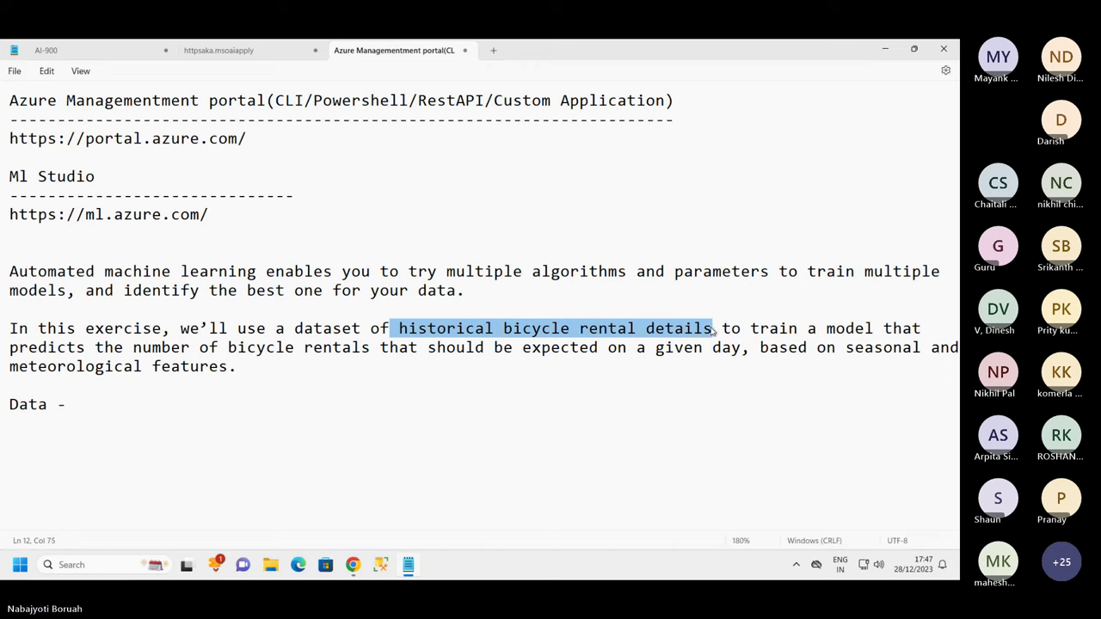
pyautogui.click(123, 408)
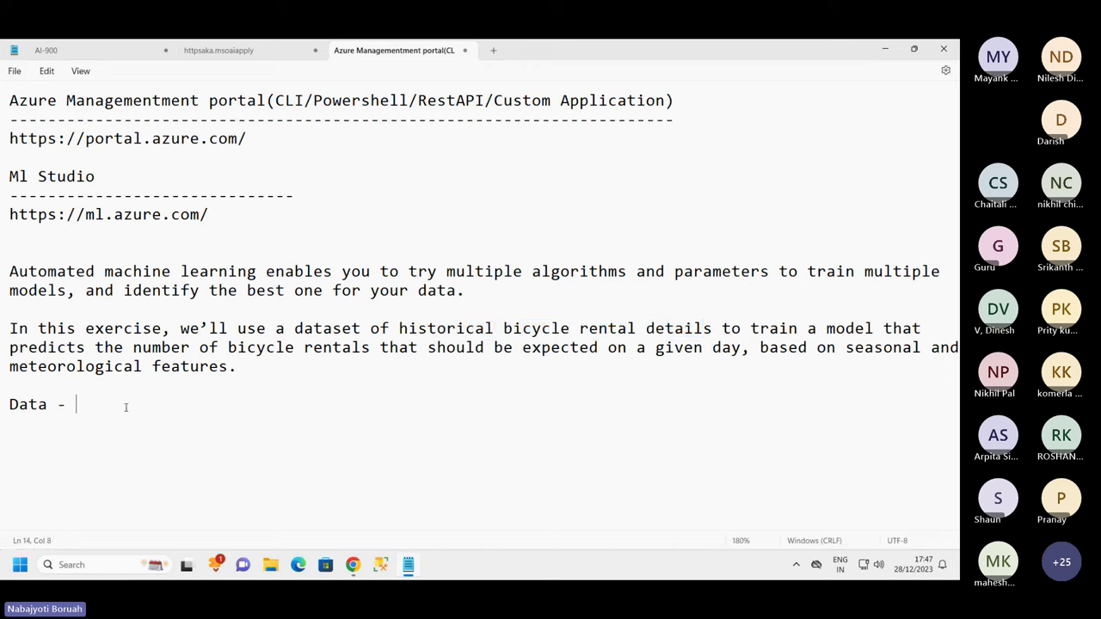
pyautogui.hotkey('ctrl', 'v')
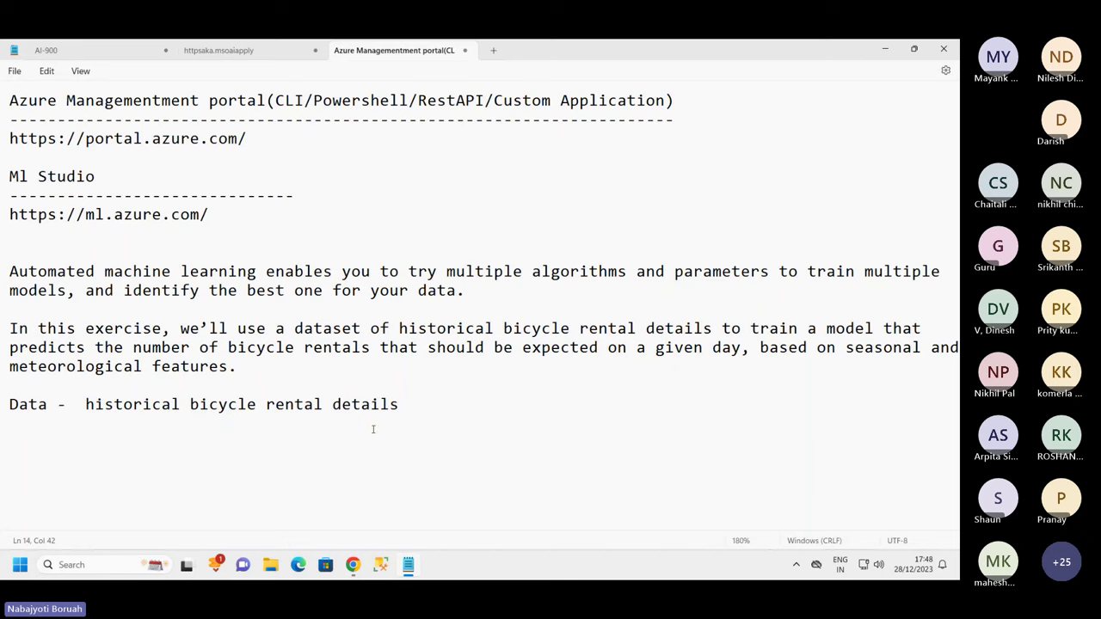
# Add the line "Train - historical bicycle rental details" below the Data line, reusing the copied phrase.
pyautogui.press('Return')
pyautogui.press('Return')
pyautogui.write('Train')
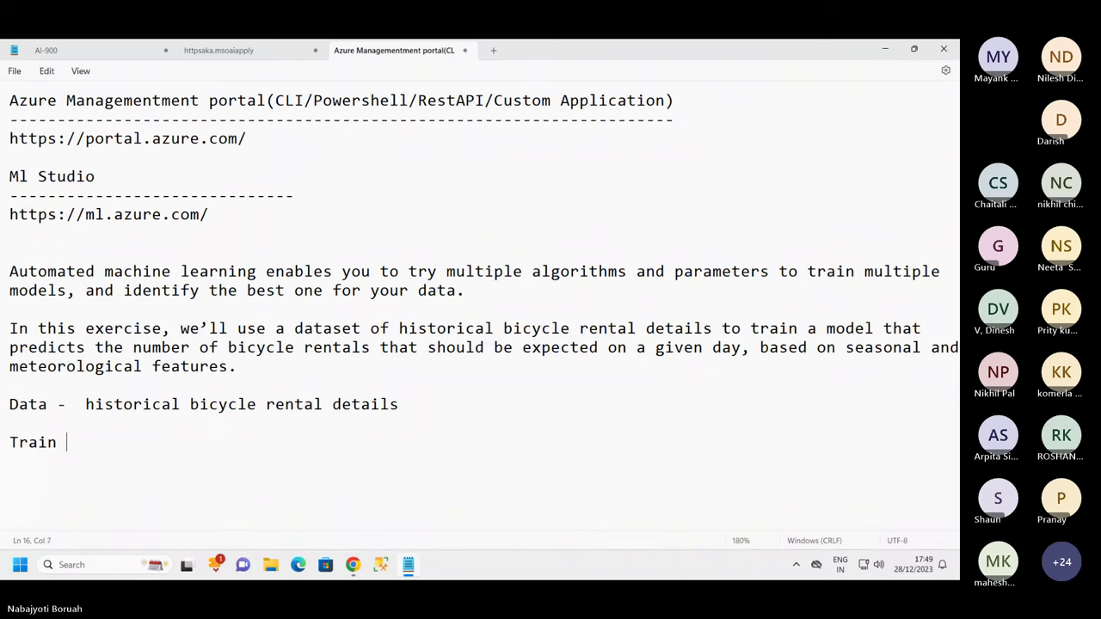
pyautogui.write(' -')
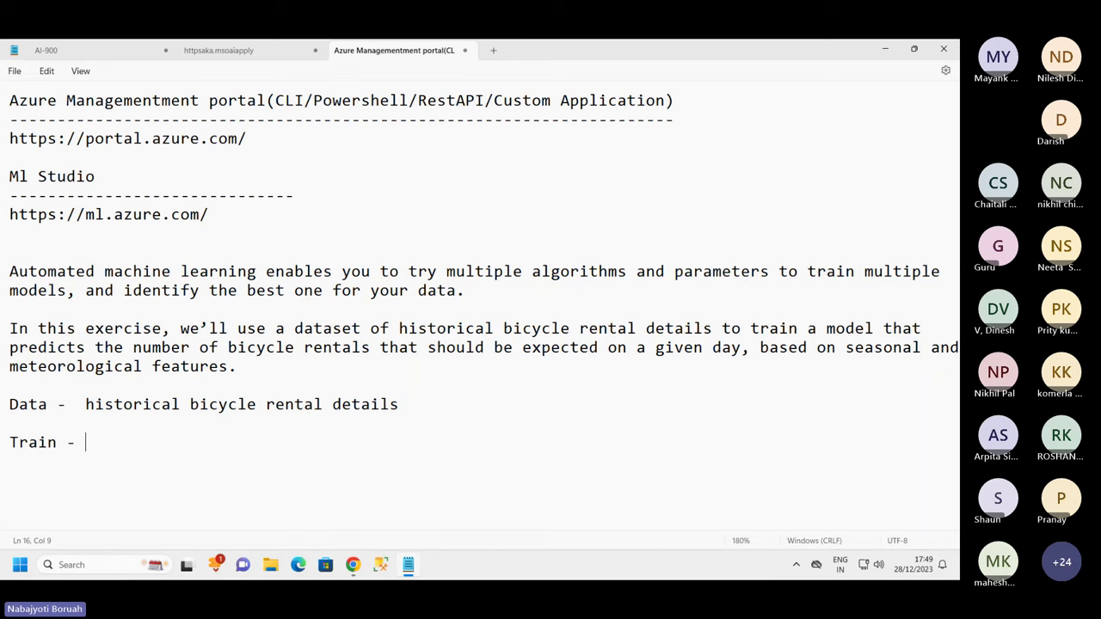
pyautogui.hotkey('ctrl', 'v')
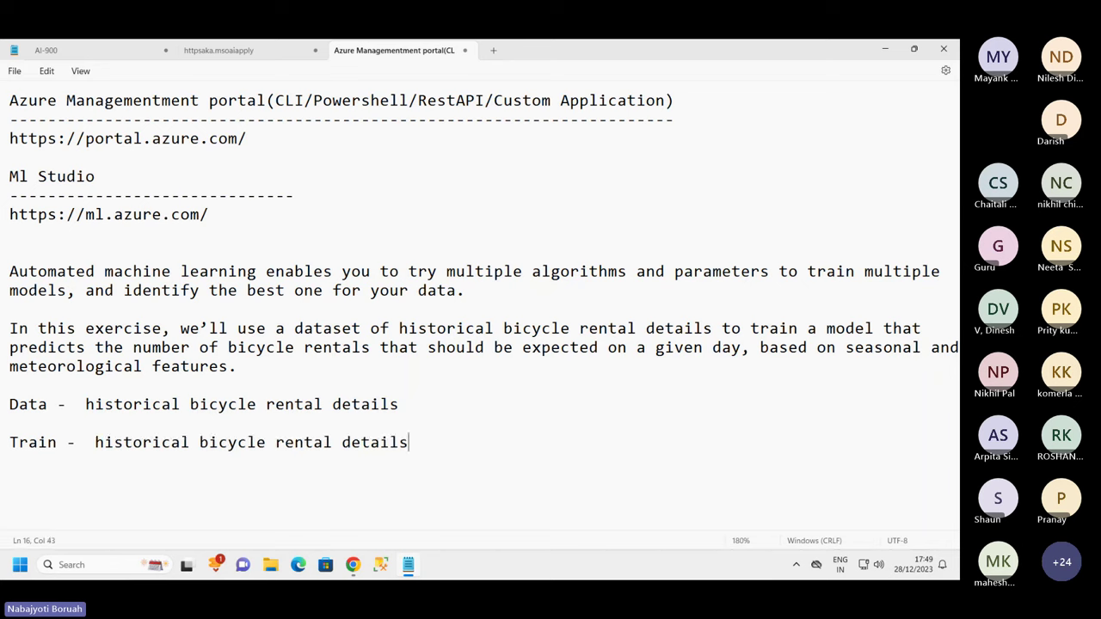
# Add the lines "Model - output" and "Publish the model" below the Train line, separated by blank lines.
pyautogui.press('Return')
pyautogui.press('Return')
pyautogui.write('Model - outp')
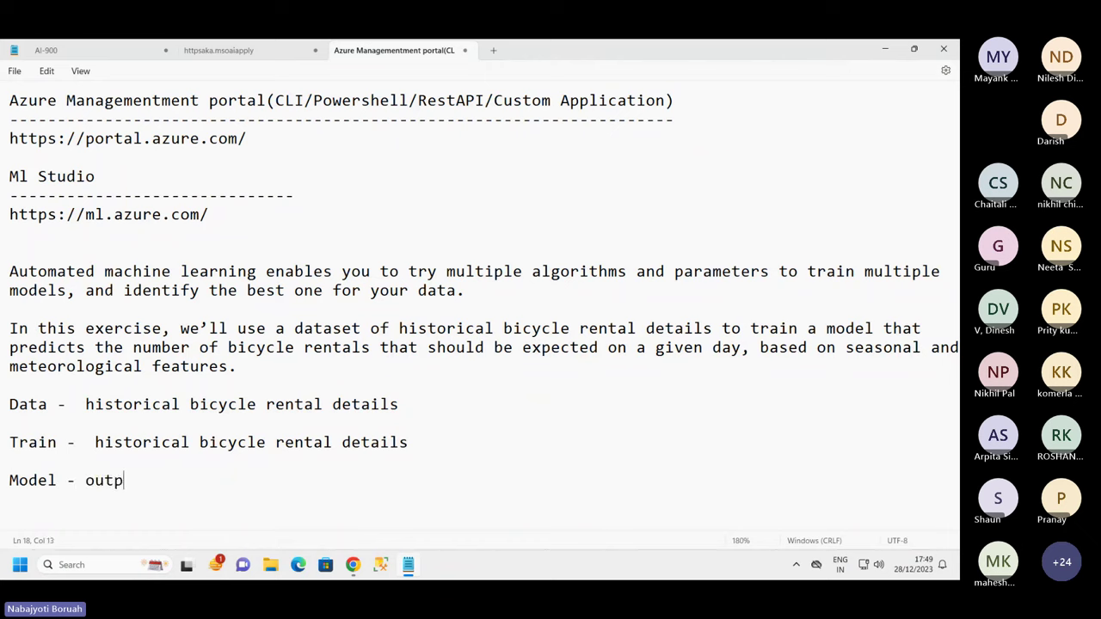
pyautogui.write('ut')
pyautogui.press('Return')
pyautogui.press('Return')
pyautogui.write('Publis')
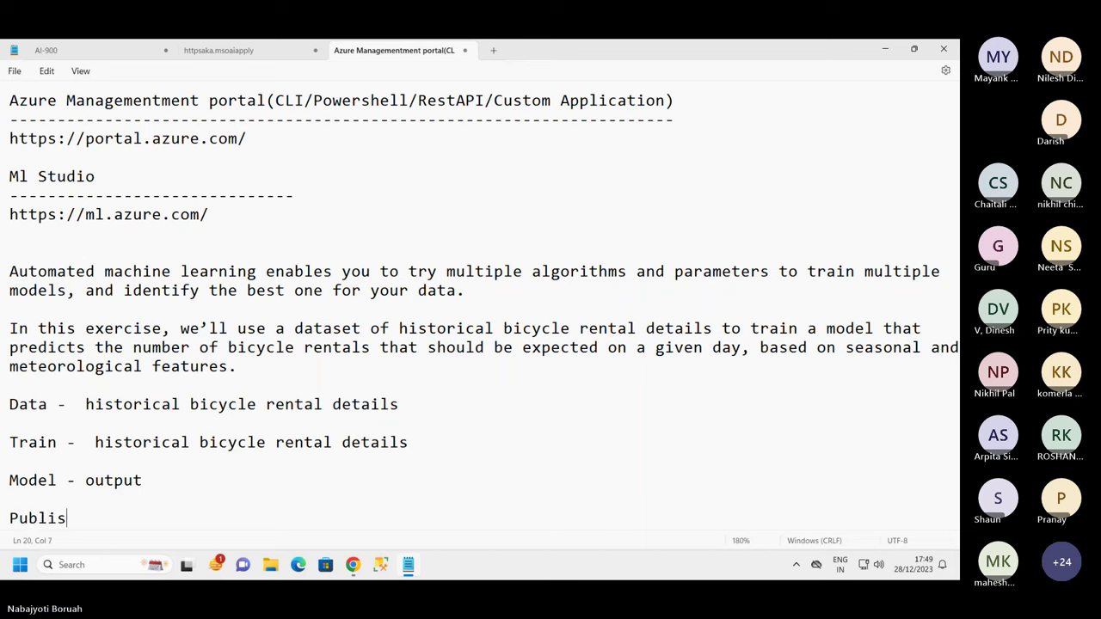
pyautogui.write('h the model')
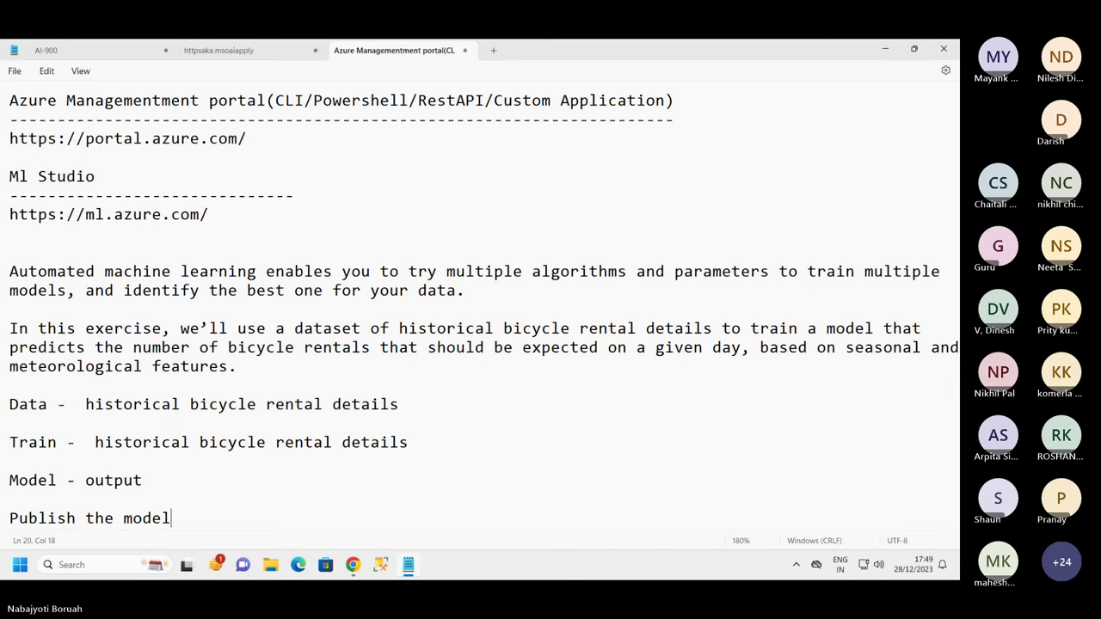
# Add the line "Consume the model" below the "Publish the model" line, separated by a blank line.
pyautogui.press('Return')
pyautogui.press('Return')
pyautogui.write('C')
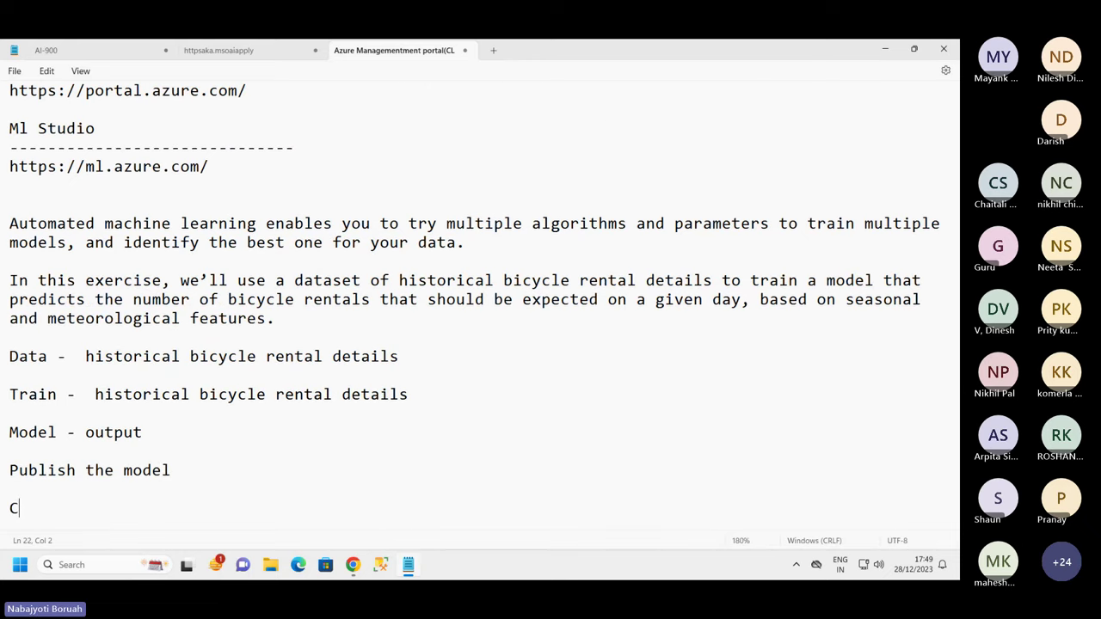
pyautogui.write('onsume ')
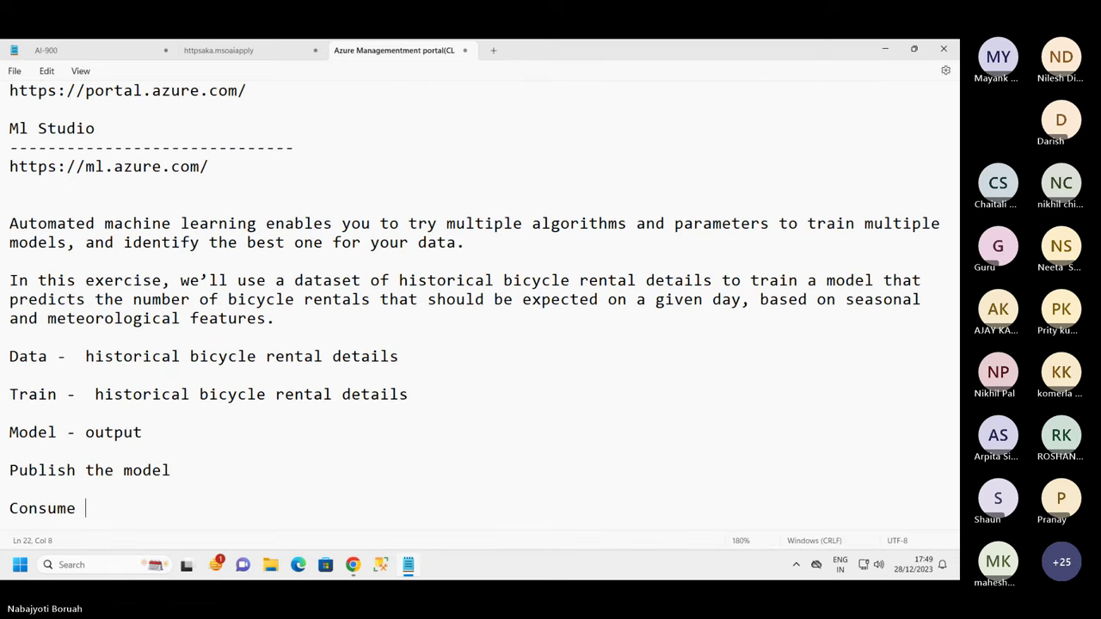
pyautogui.write('the mo')
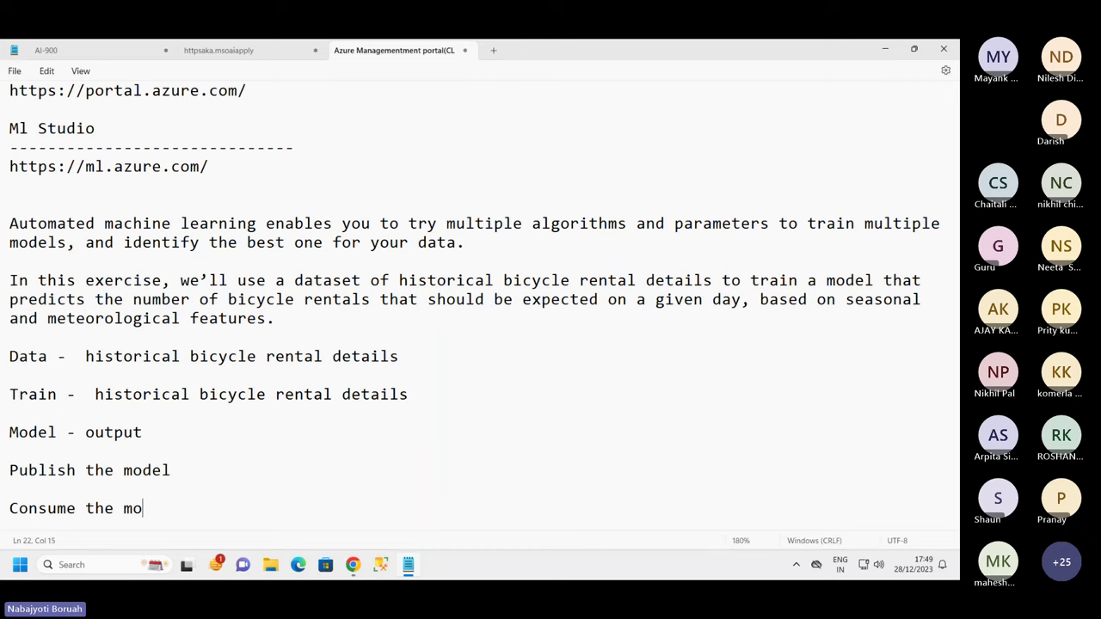
pyautogui.write('del')
pyautogui.press('Return')
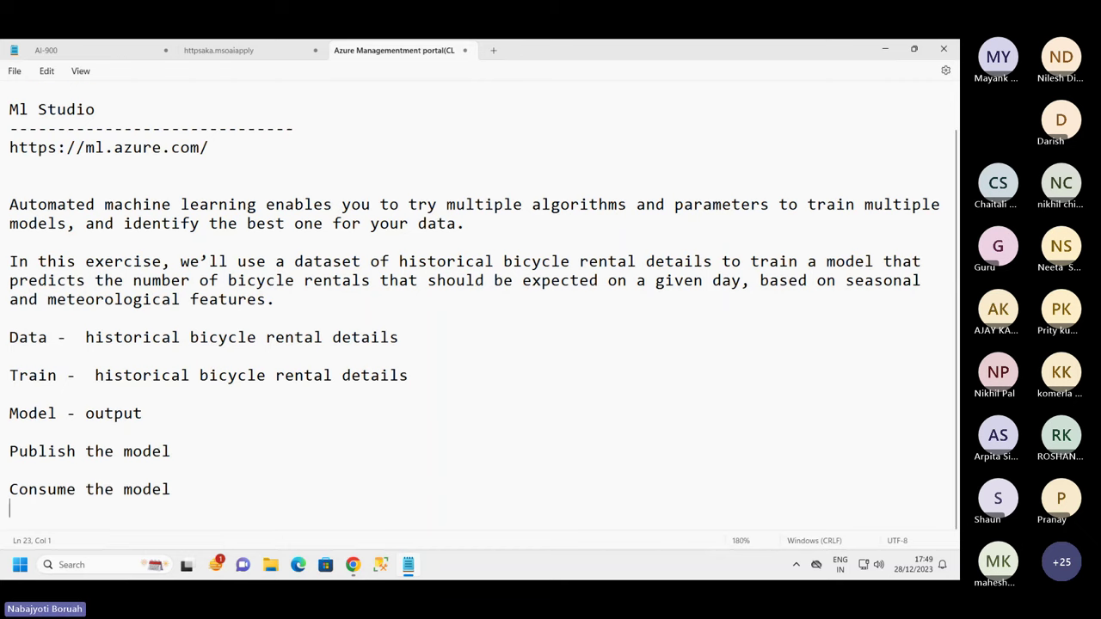
# Add the line "Prediction with the model" below the "Consume the model" line, separated by a blank line.
pyautogui.press('Return')
pyautogui.write('Pre')
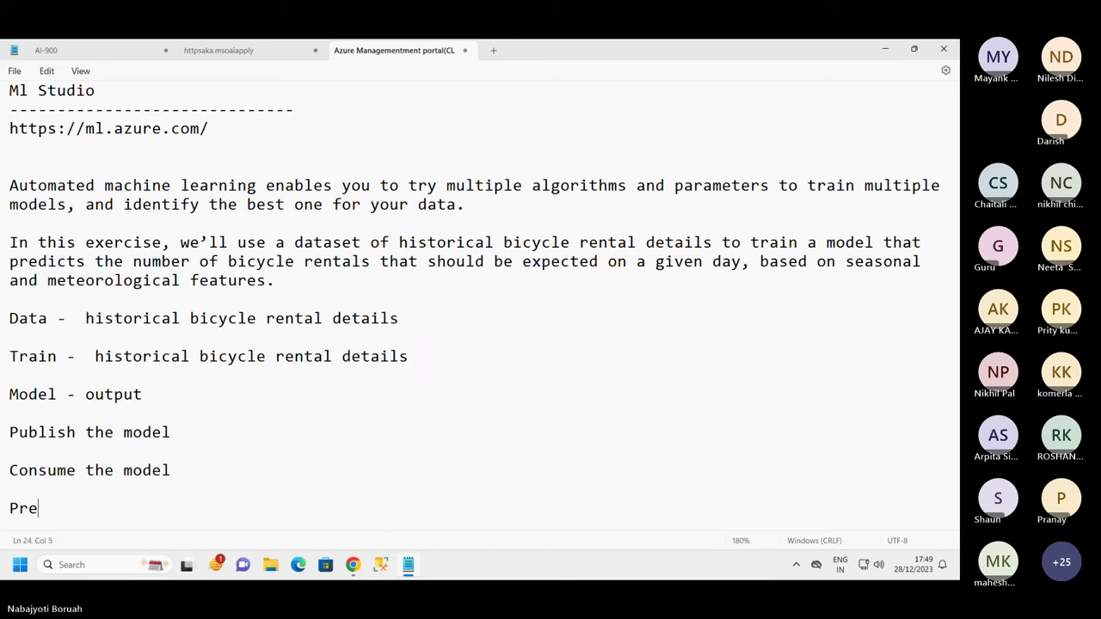
pyautogui.write('dict with')
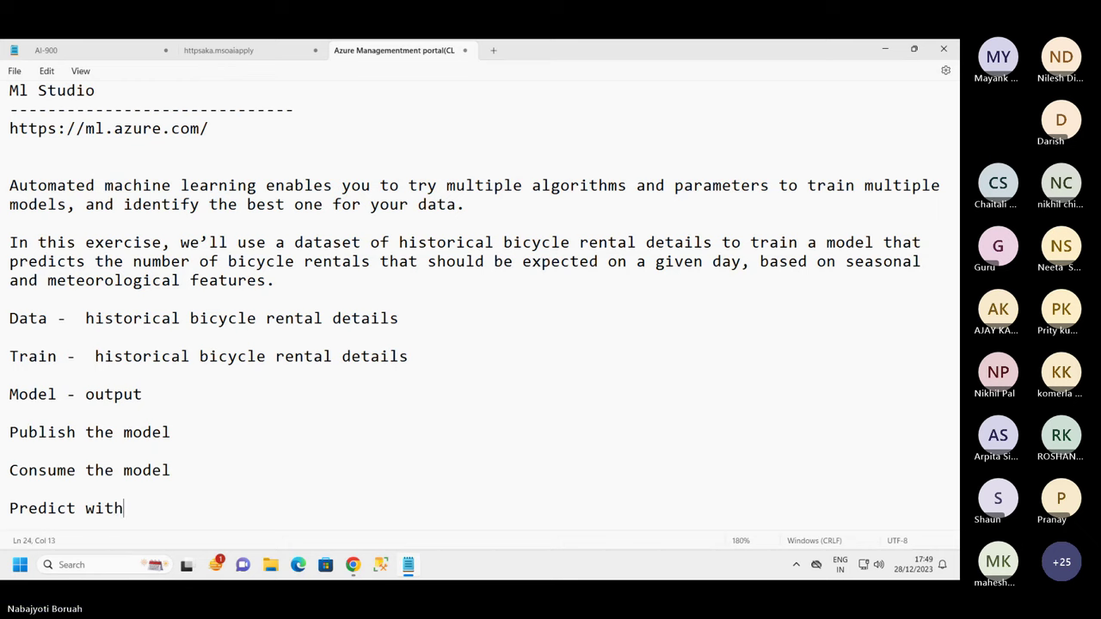
pyautogui.press('BackSpace')
pyautogui.press('BackSpace')
pyautogui.press('BackSpace')
pyautogui.press('BackSpace')
pyautogui.press('BackSpace')
pyautogui.write('ion')
pyautogui.write(' t')
pyautogui.press('BackSpace')
pyautogui.write('with the ')
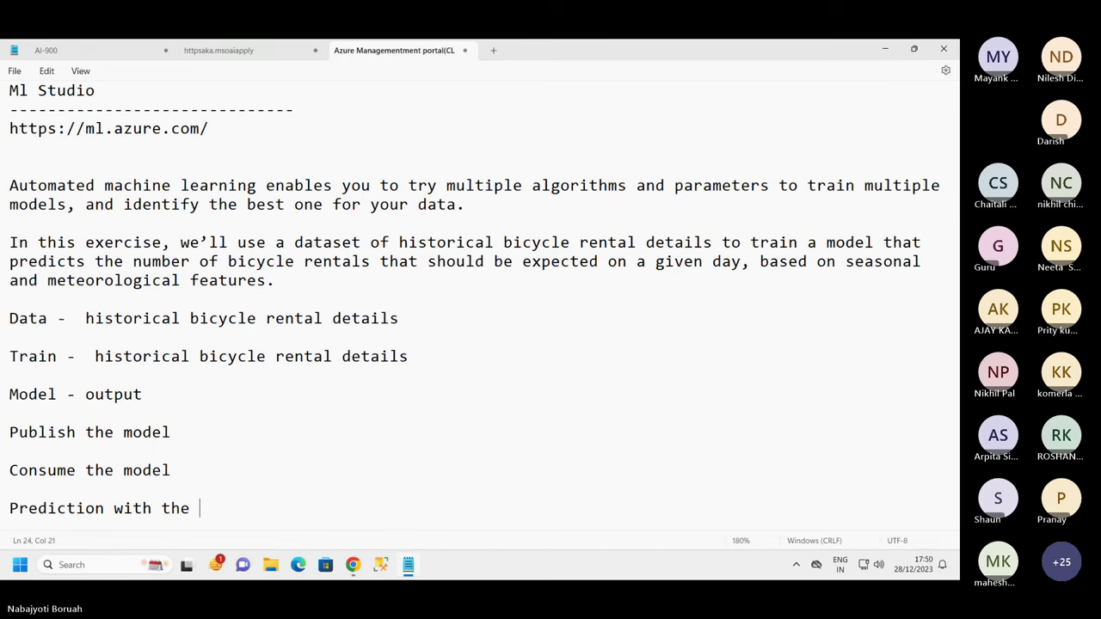
pyautogui.write('model')
pyautogui.press('Return')
pyautogui.press('Return')
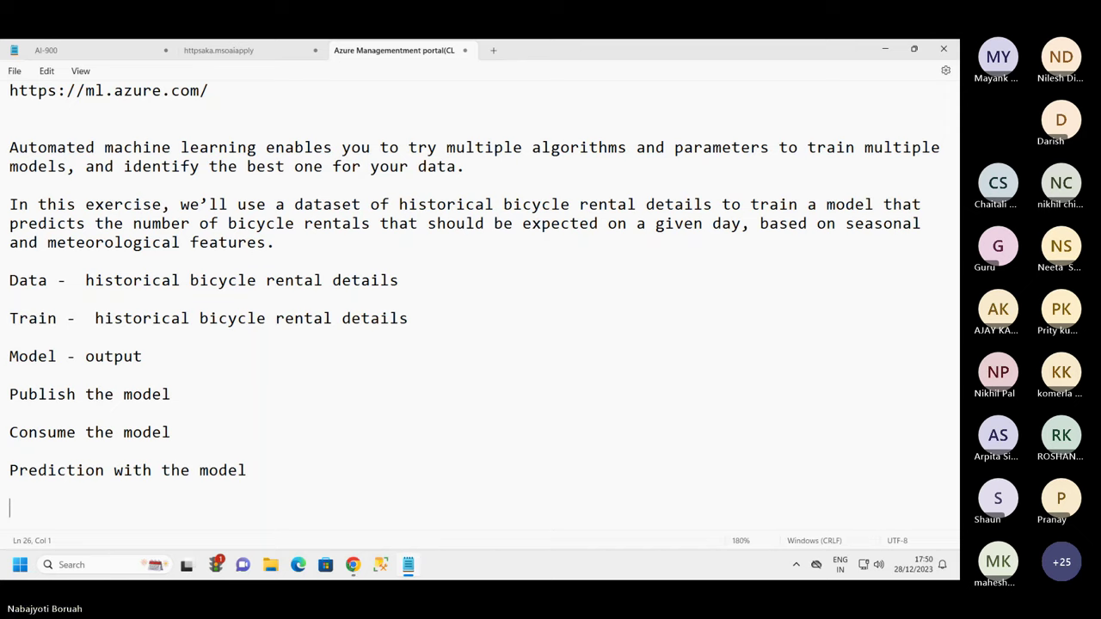
# Insert "with an algorithms" after "Train" in the Train line of the exercise notes.
pyautogui.click(353, 565)
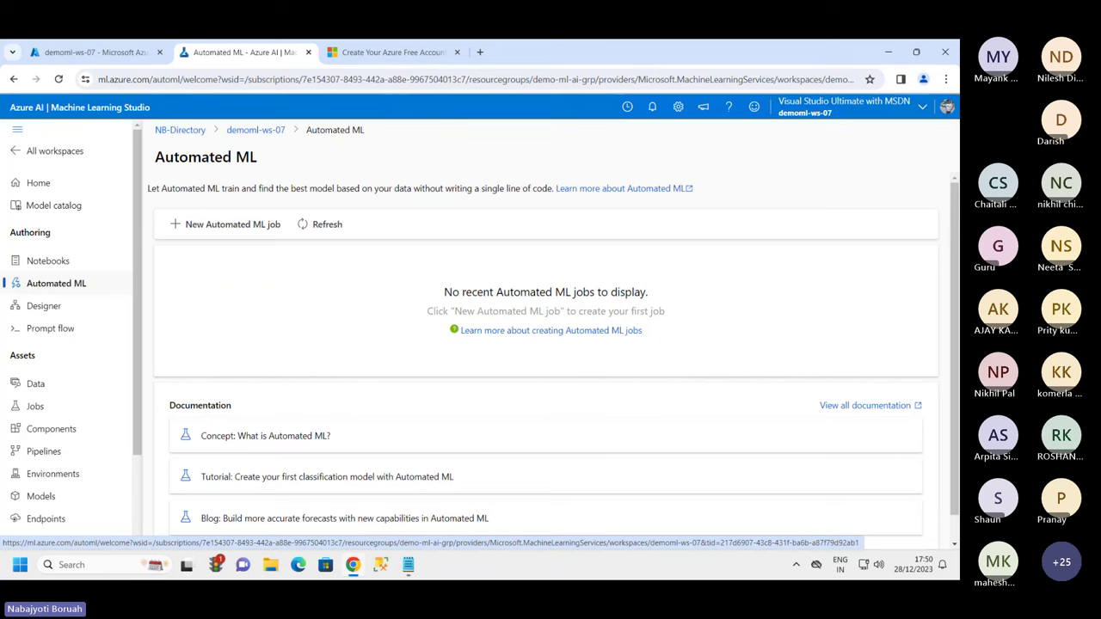
pyautogui.click(407, 564)
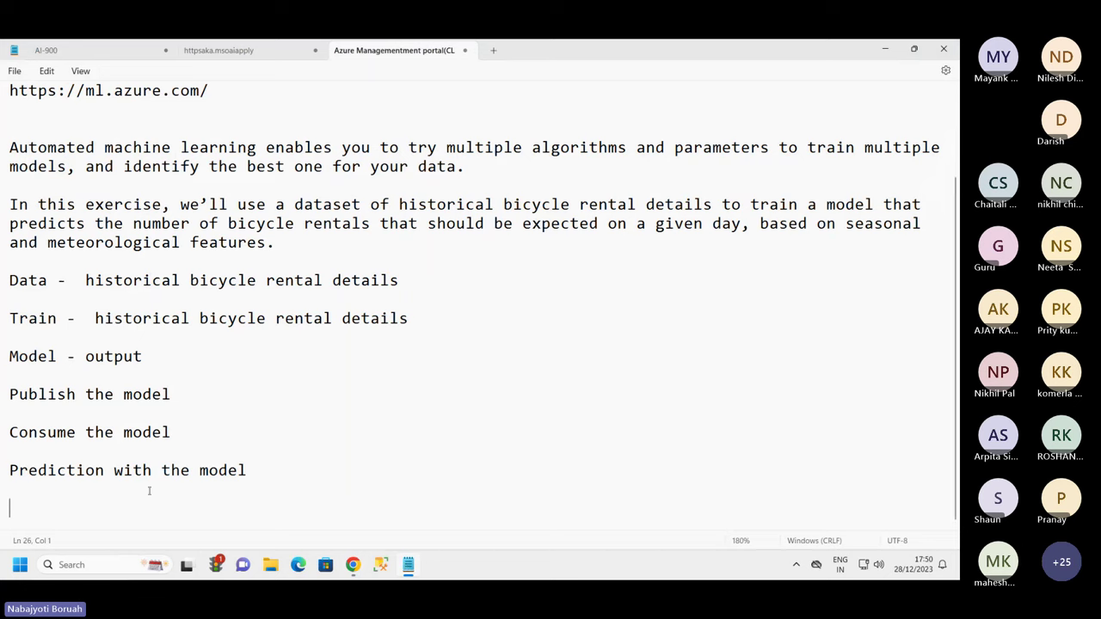
pyautogui.click(87, 468)
pyautogui.click(59, 320)
pyautogui.write('with ')
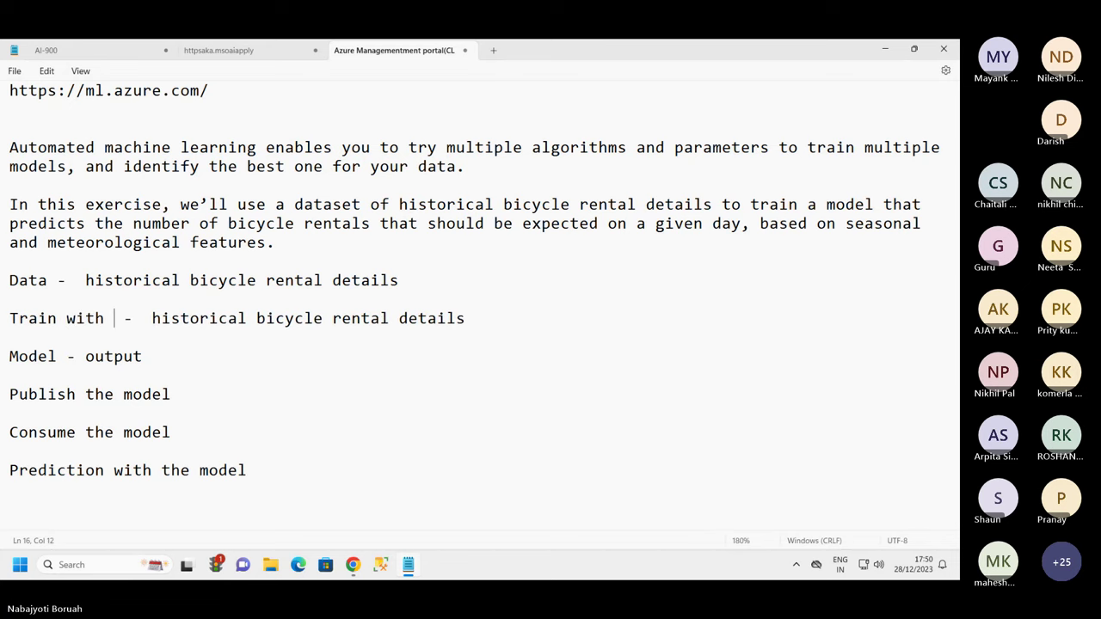
pyautogui.write('an ')
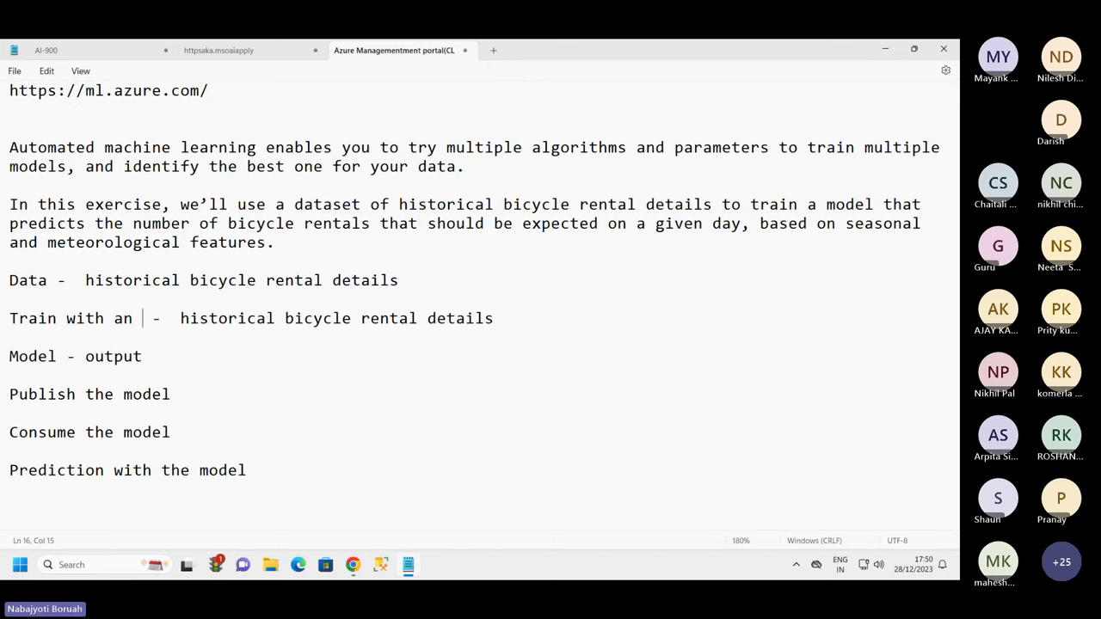
pyautogui.write(' algorithms')
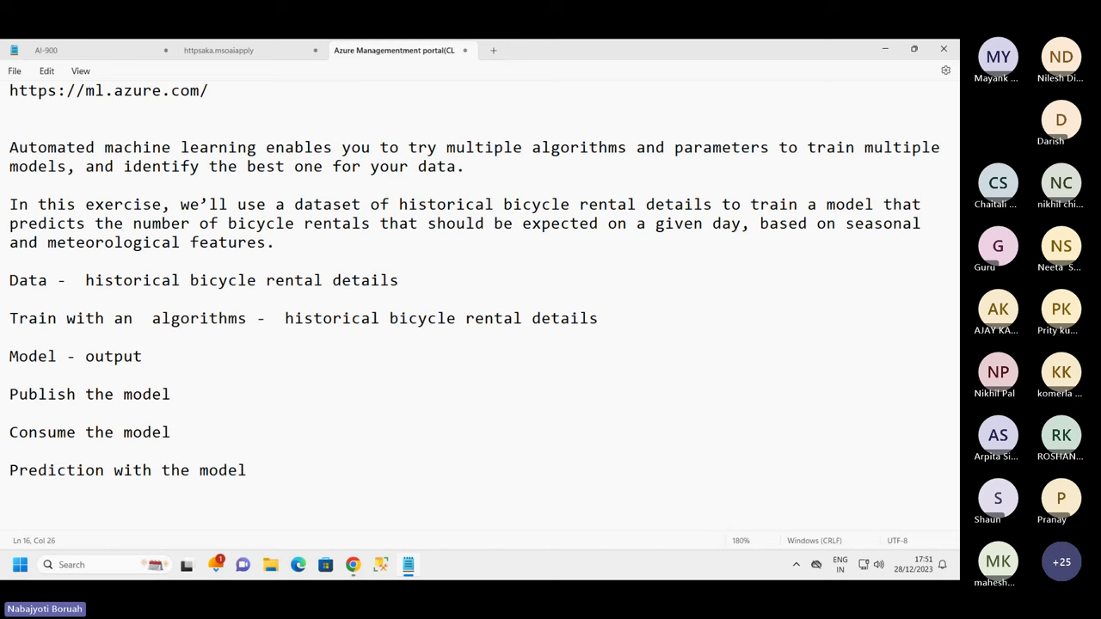
pyautogui.click(84, 496)
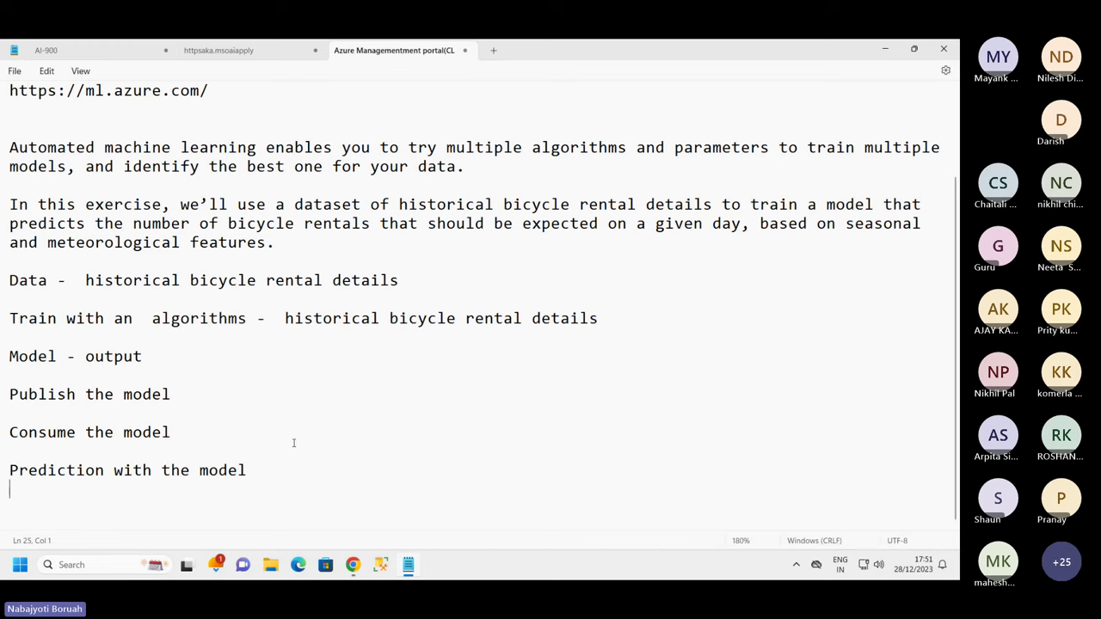
# Switch to Chrome and open the "Concept: What is Automated ML?" documentation article in a new browser tab.
pyautogui.click(354, 565)
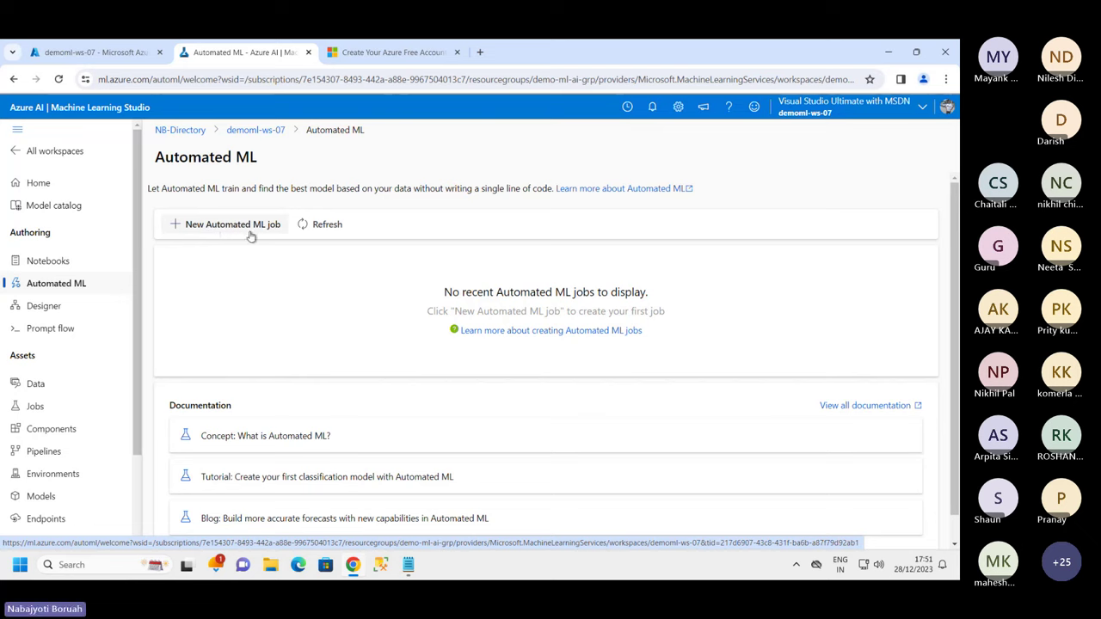
pyautogui.rightClick(305, 436)
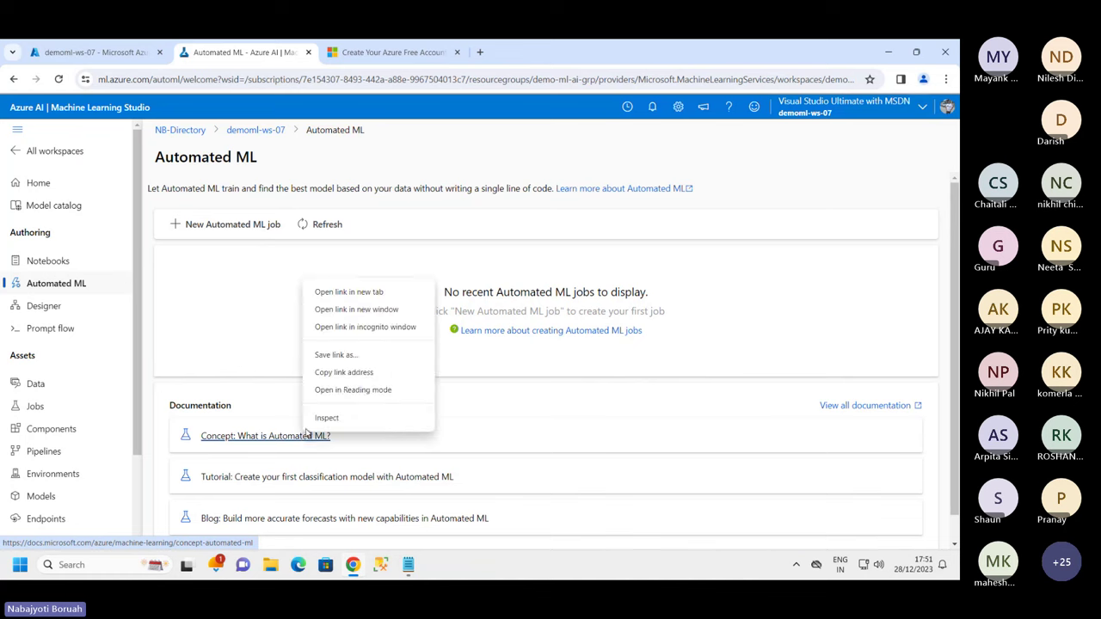
pyautogui.click(353, 294)
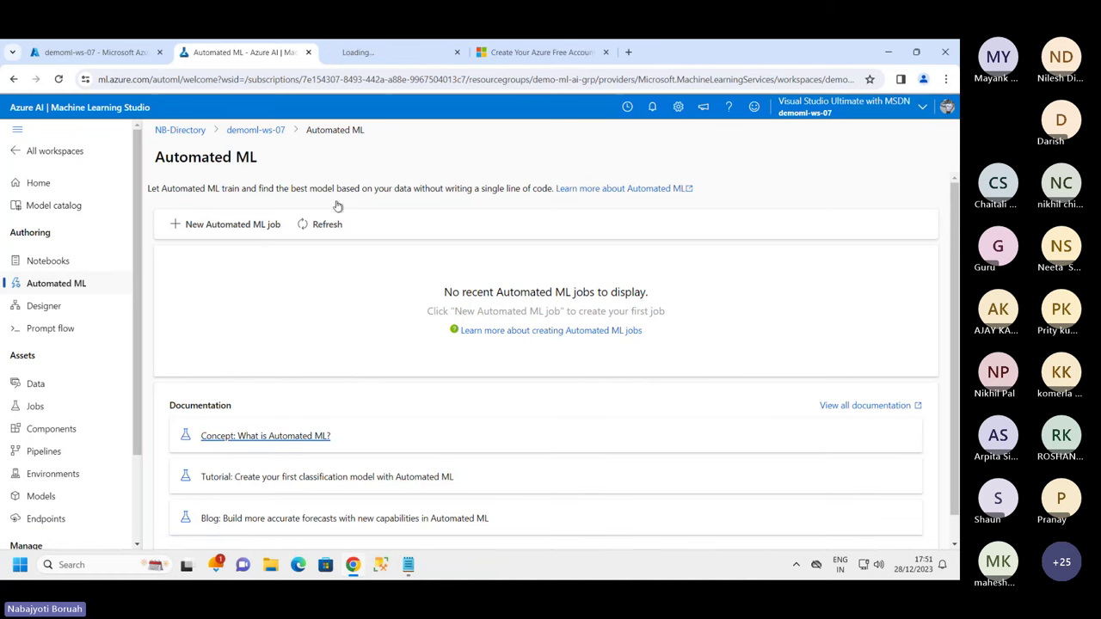
pyautogui.click(400, 51)
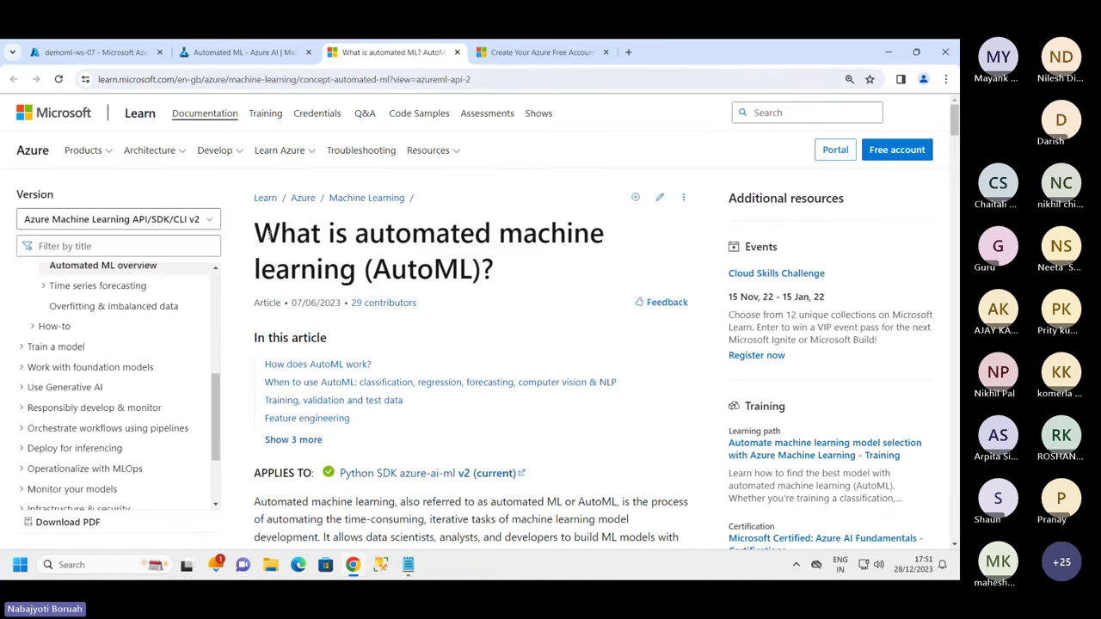
# Examine the article's title and introductory paragraph for the definition of automated machine learning and its benefits.
pyautogui.moveTo(255, 234); pyautogui.dragTo(552, 269)
pyautogui.click(443, 282)
pyautogui.scroll(-3, 442, 282)
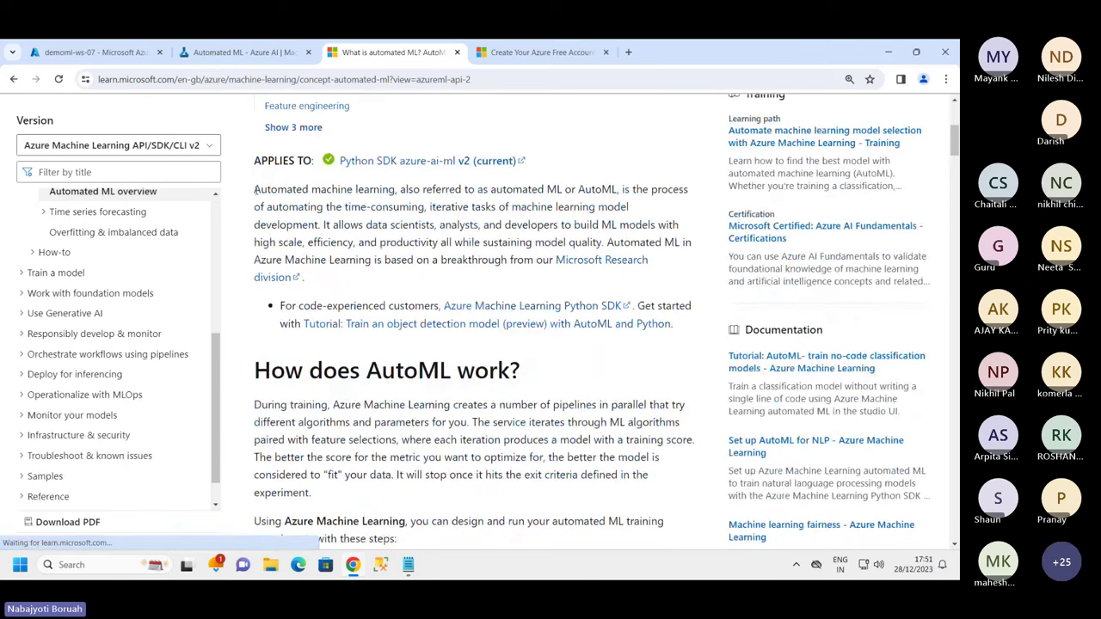
pyautogui.moveTo(255, 190); pyautogui.dragTo(665, 209)
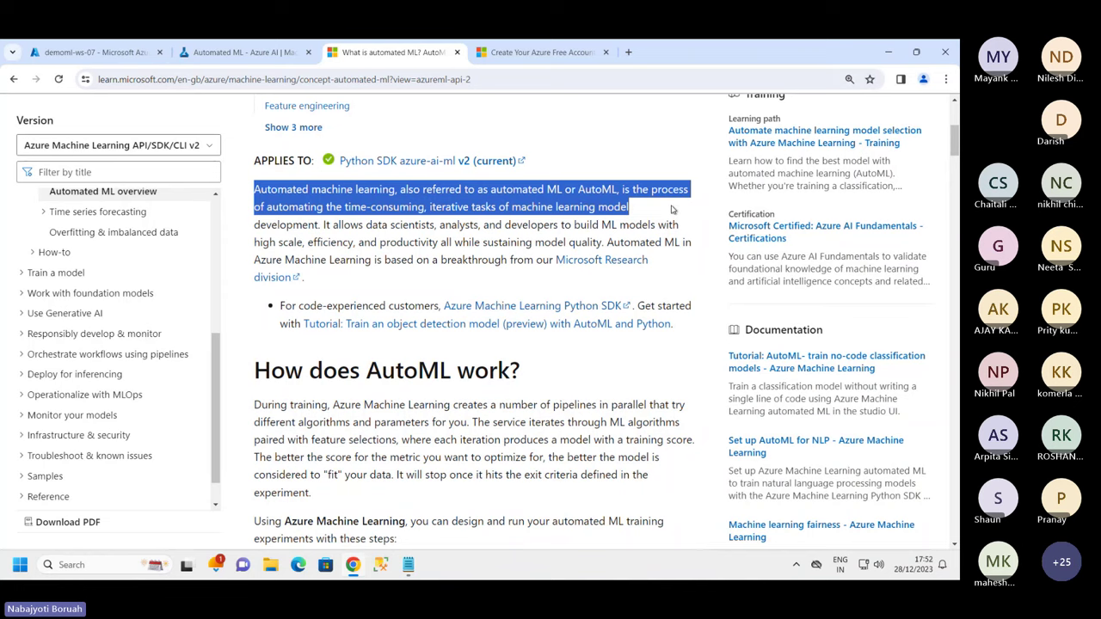
pyautogui.moveTo(672, 209); pyautogui.dragTo(320, 223)
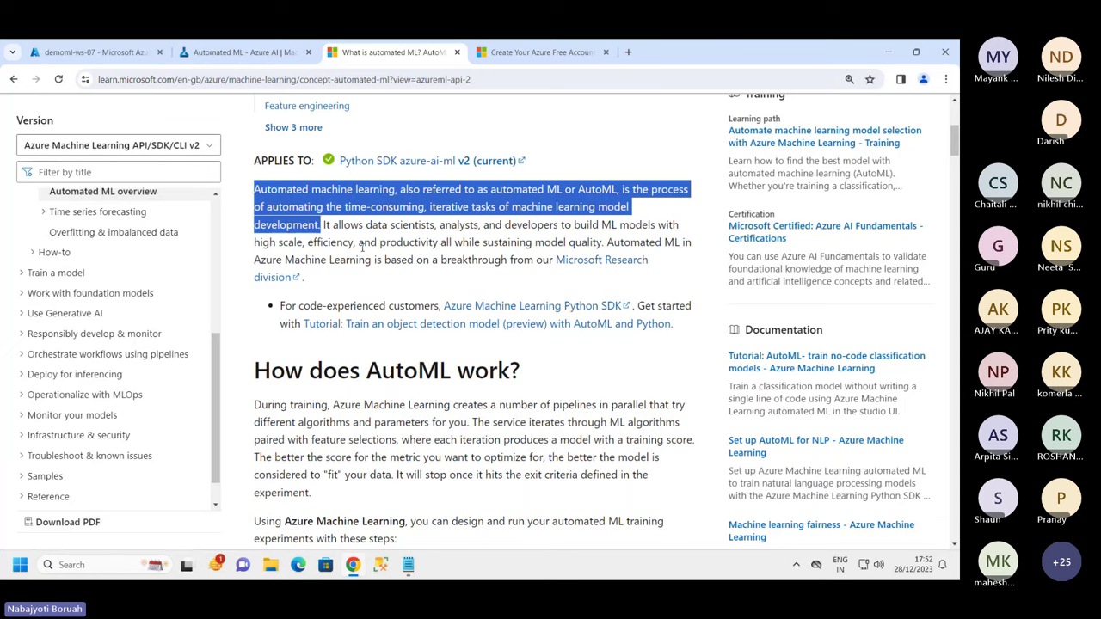
pyautogui.moveTo(392, 226); pyautogui.dragTo(437, 228)
pyautogui.click(437, 225)
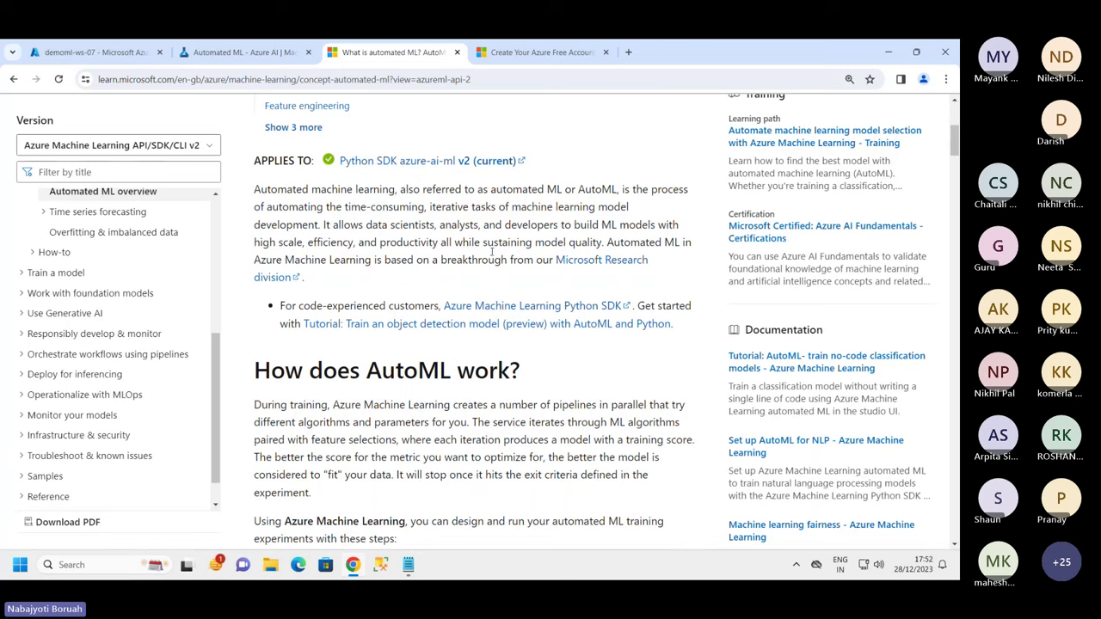
pyautogui.doubleClick(599, 243)
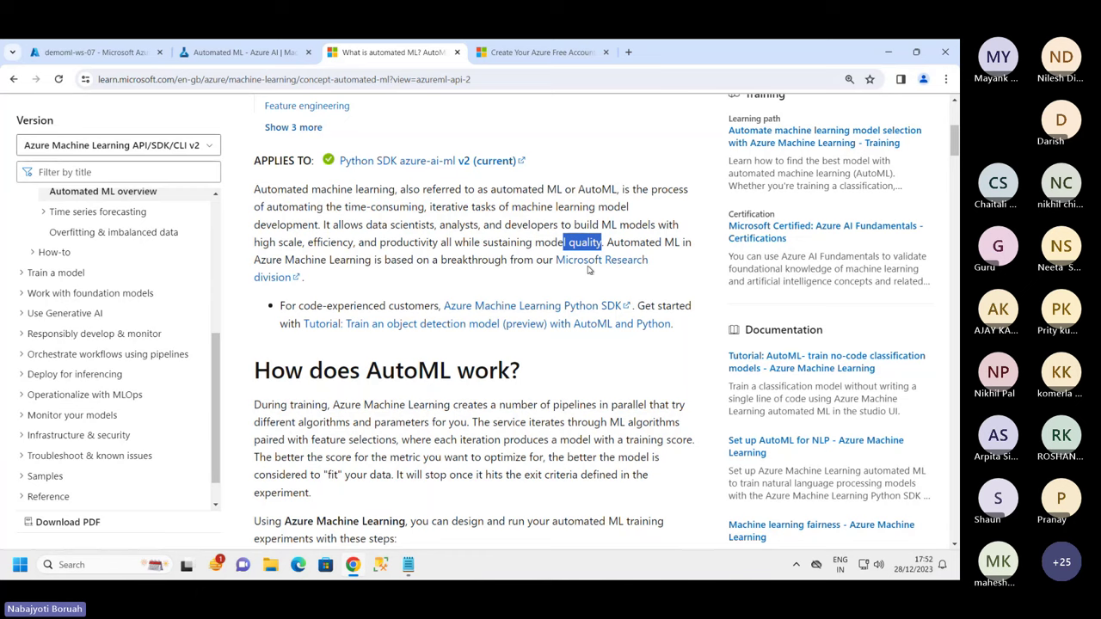
# Return to the Automated ML page, start a new Automated ML job and choose to create a new experiment for it.
pyautogui.click(232, 52)
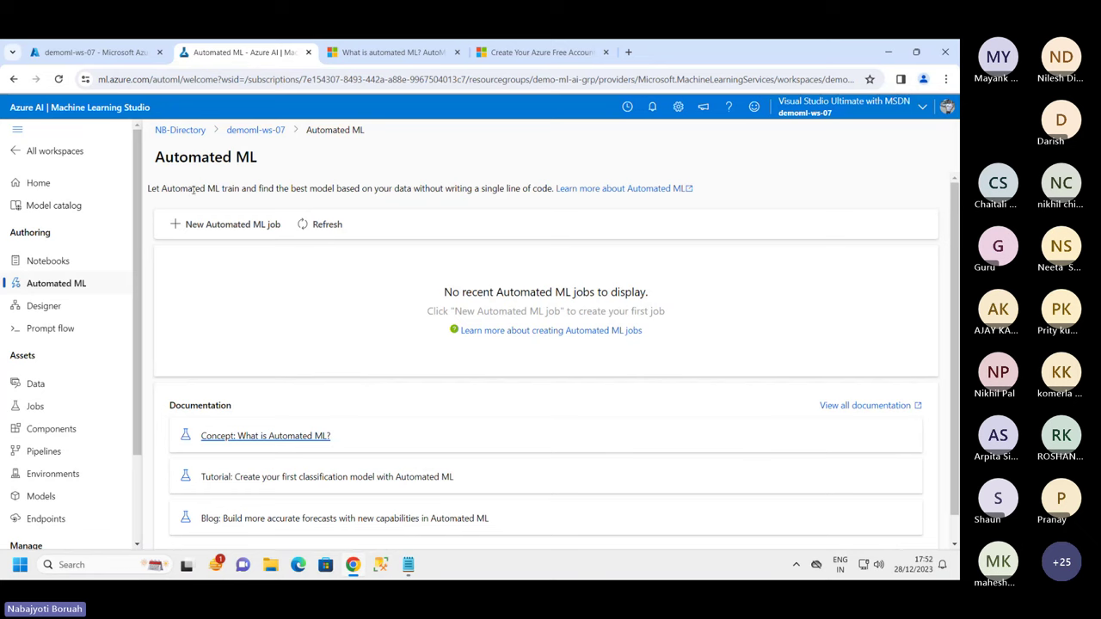
pyautogui.moveTo(156, 157); pyautogui.dragTo(260, 161)
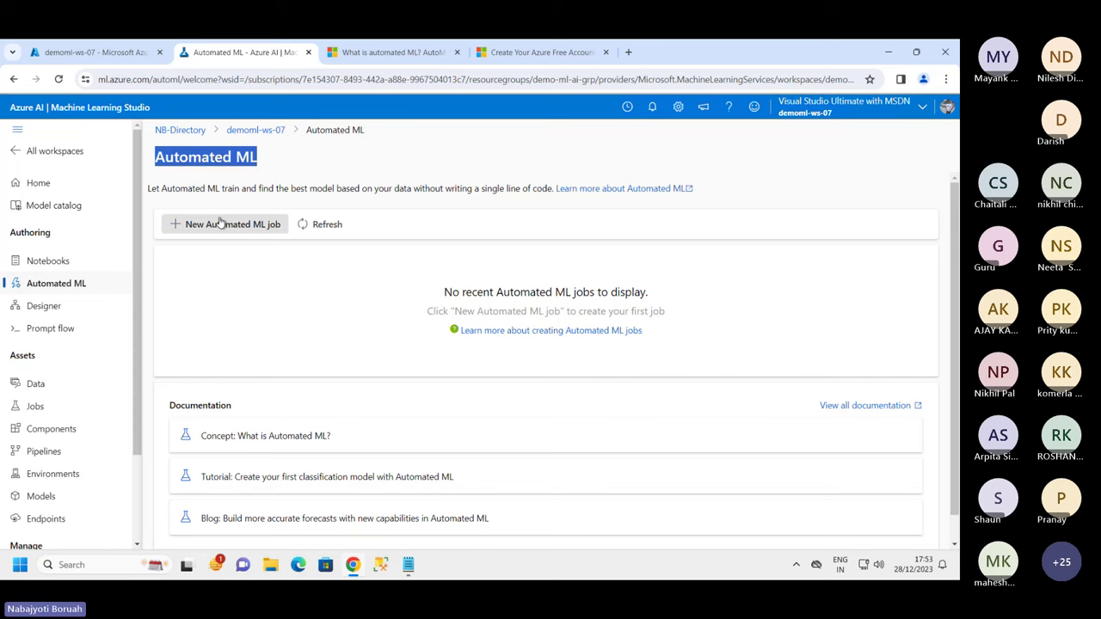
pyautogui.click(245, 224)
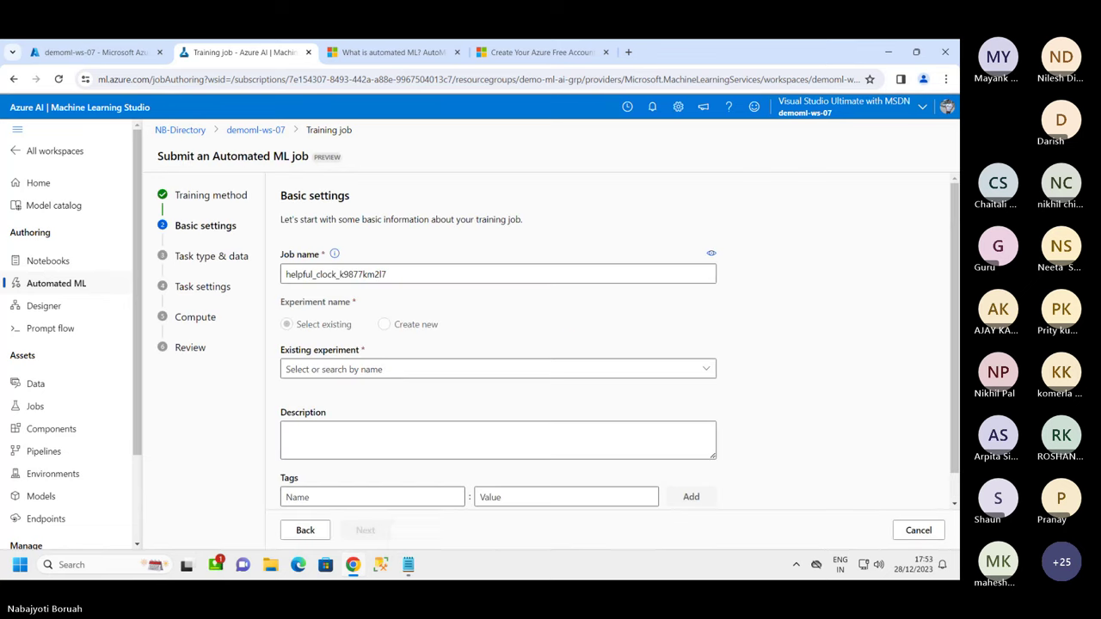
pyautogui.click(384, 324)
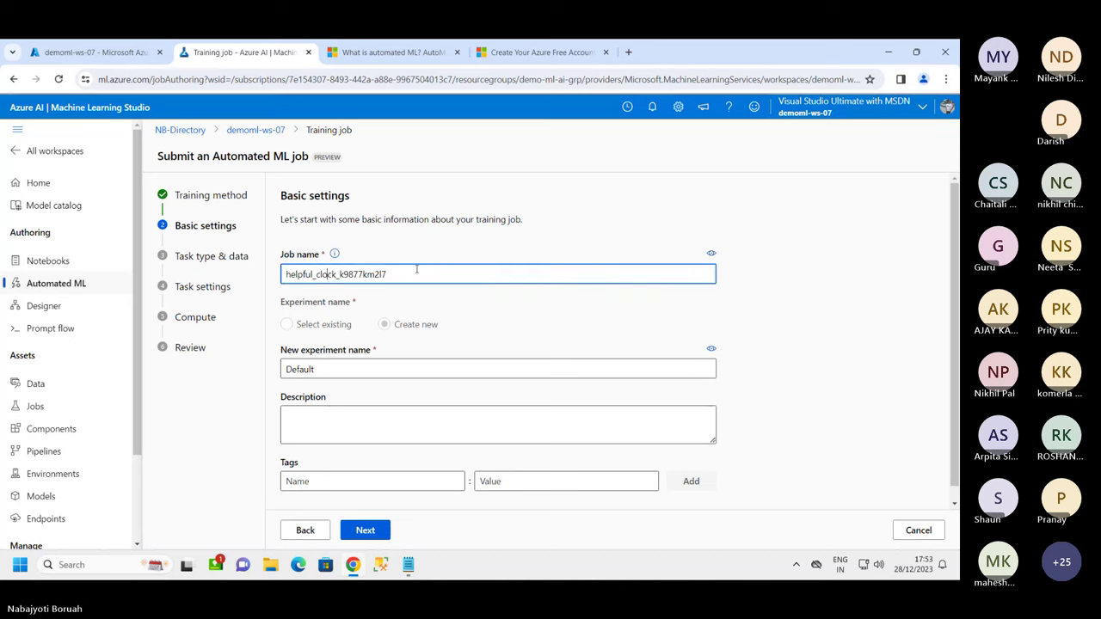
# Replace the generated job name with "rental-bike-automl-job" in the job's basic settings.
pyautogui.moveTo(418, 273); pyautogui.dragTo(289, 274)
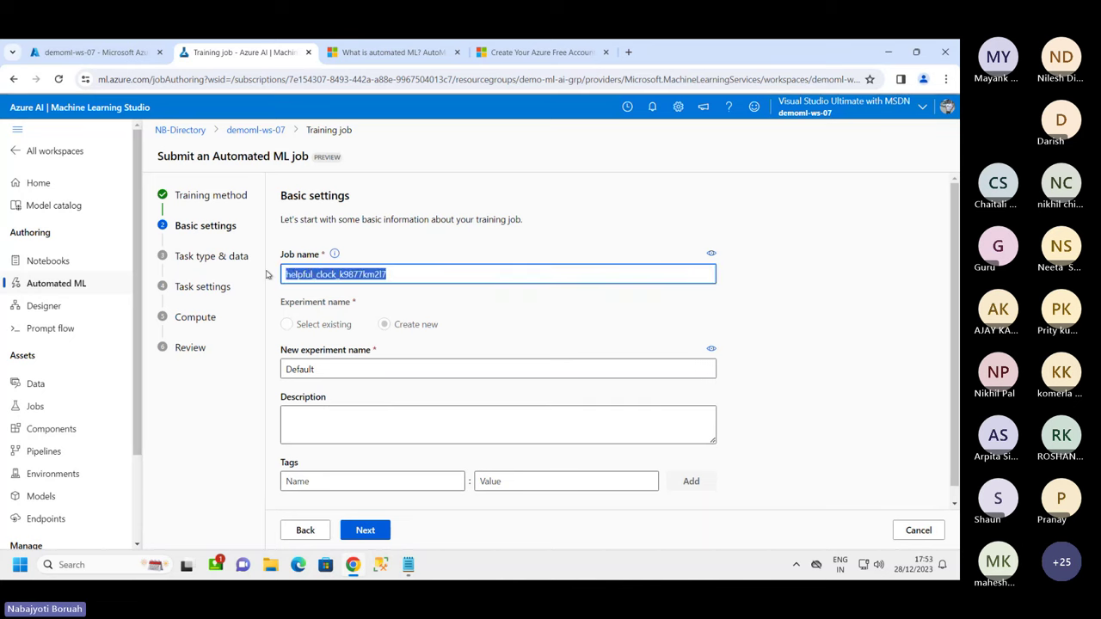
pyautogui.press('BackSpace')
pyautogui.write('mslearn-bike-automl')
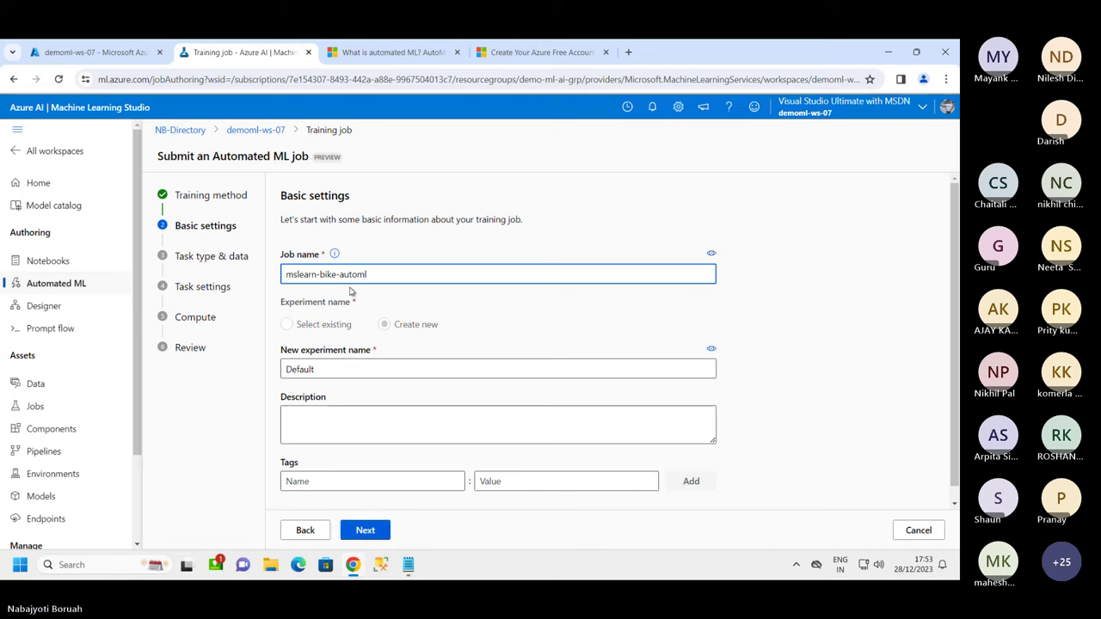
pyautogui.moveTo(317, 275); pyautogui.dragTo(285, 275)
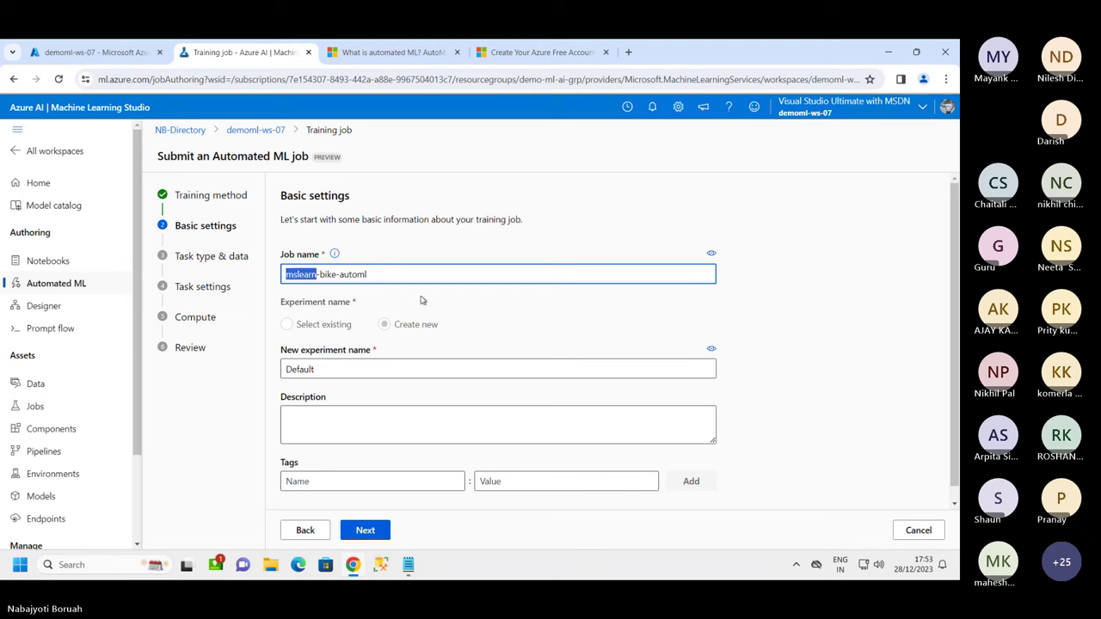
pyautogui.write('rent')
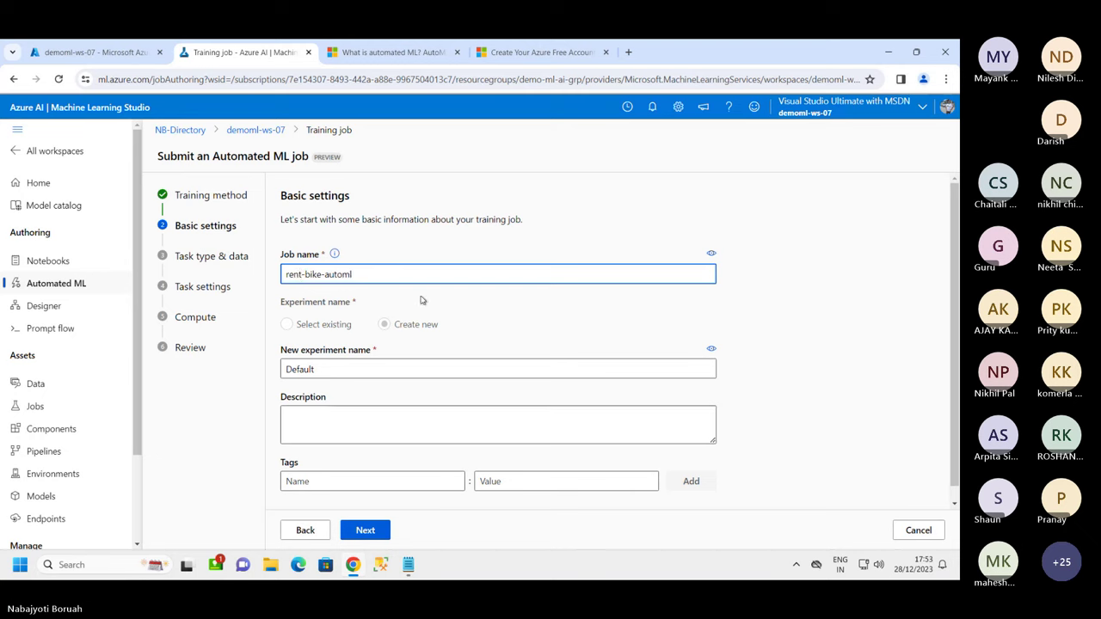
pyautogui.write('el')
pyautogui.press('BackSpace')
pyautogui.press('BackSpace')
pyautogui.write('automl-job')
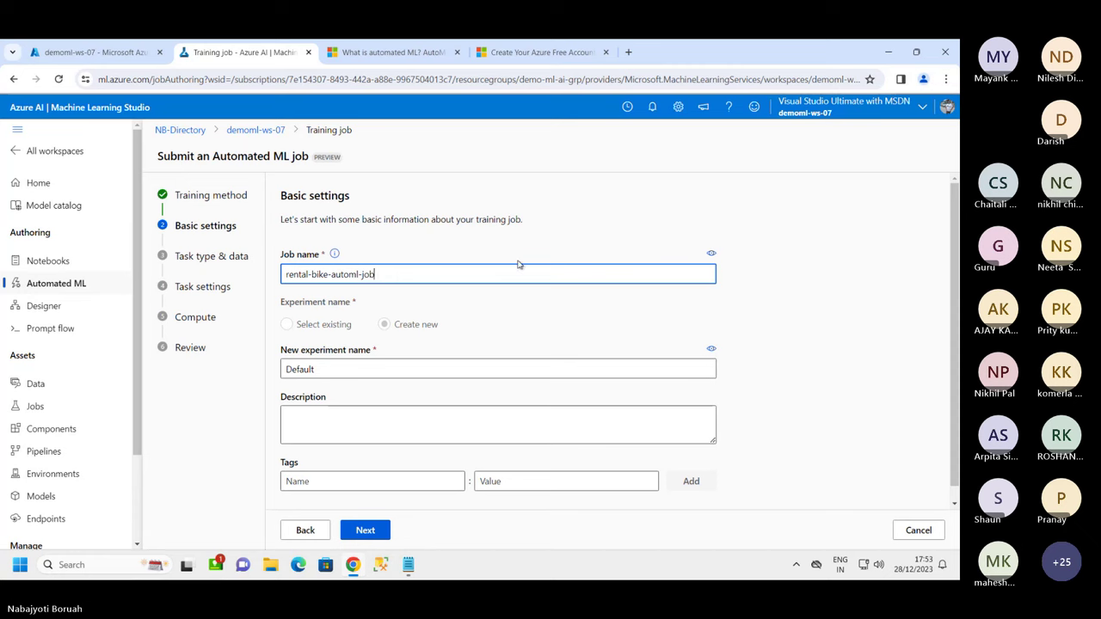
pyautogui.click(757, 301)
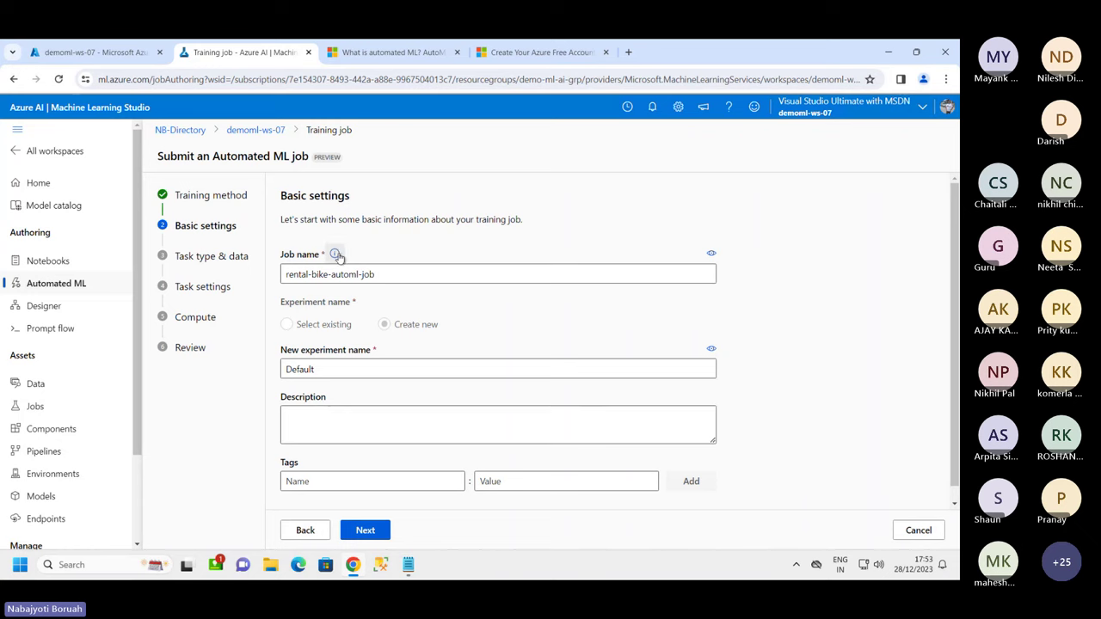
pyautogui.moveTo(337, 256)
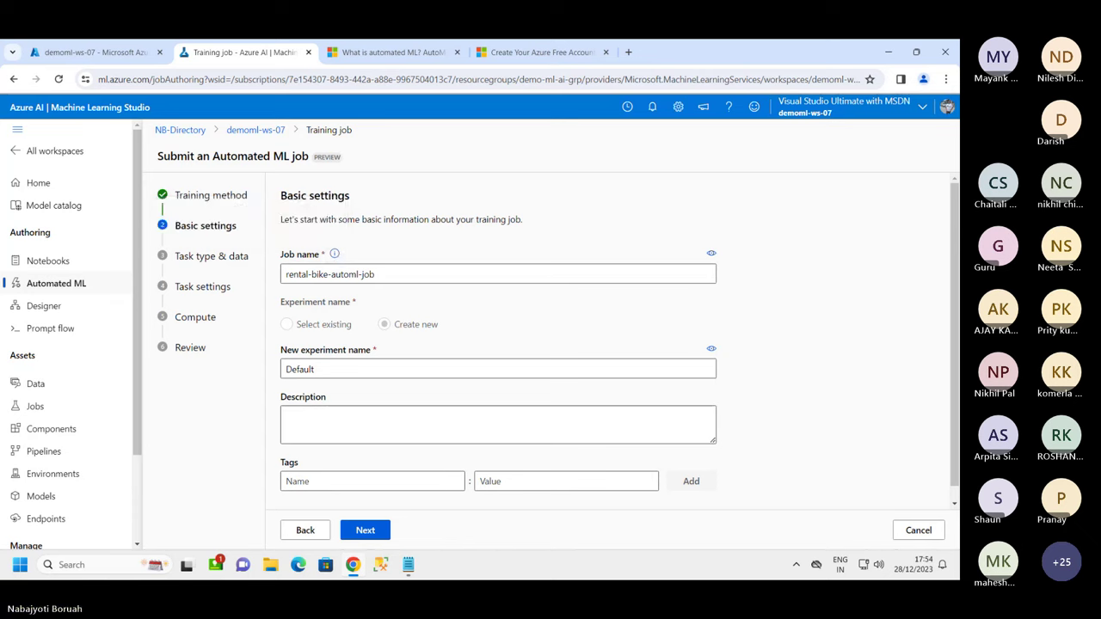
pyautogui.scroll(-1, 953, 327)
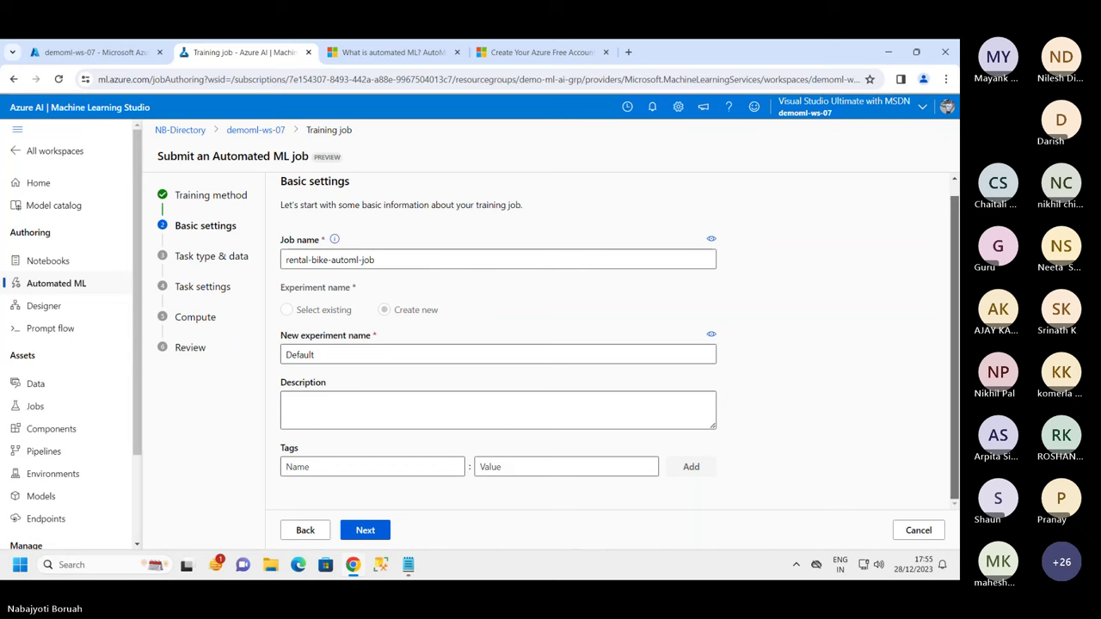
# Name the new experiment "bike-rental" and enter the description "Automated machine learning for bike rental prediction".
pyautogui.click(322, 356)
pyautogui.doubleClick(299, 358)
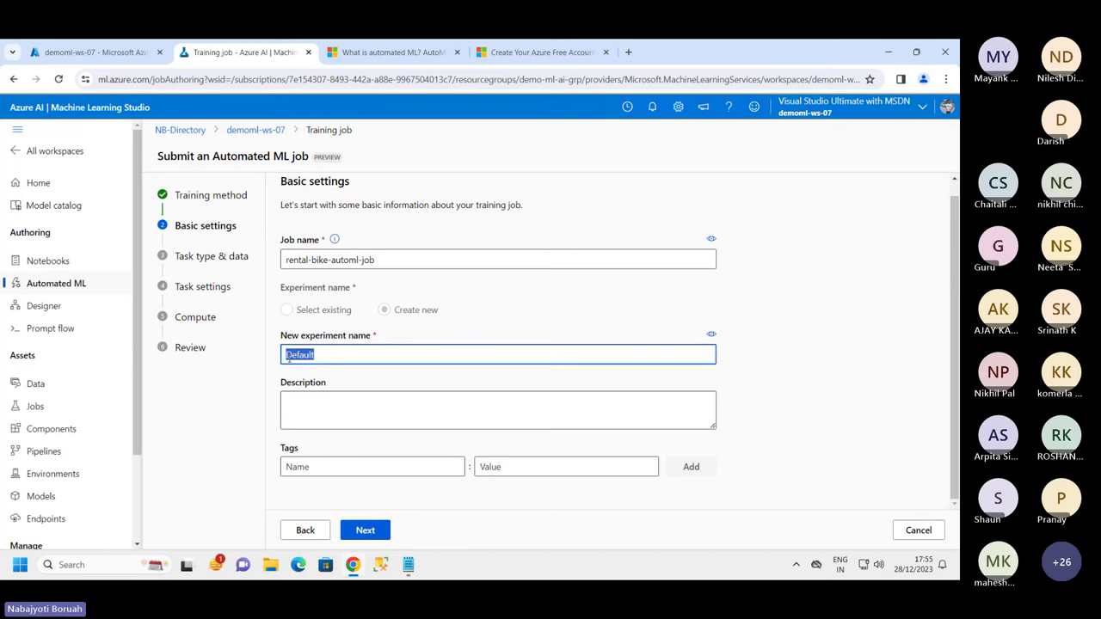
pyautogui.write('bike-rental')
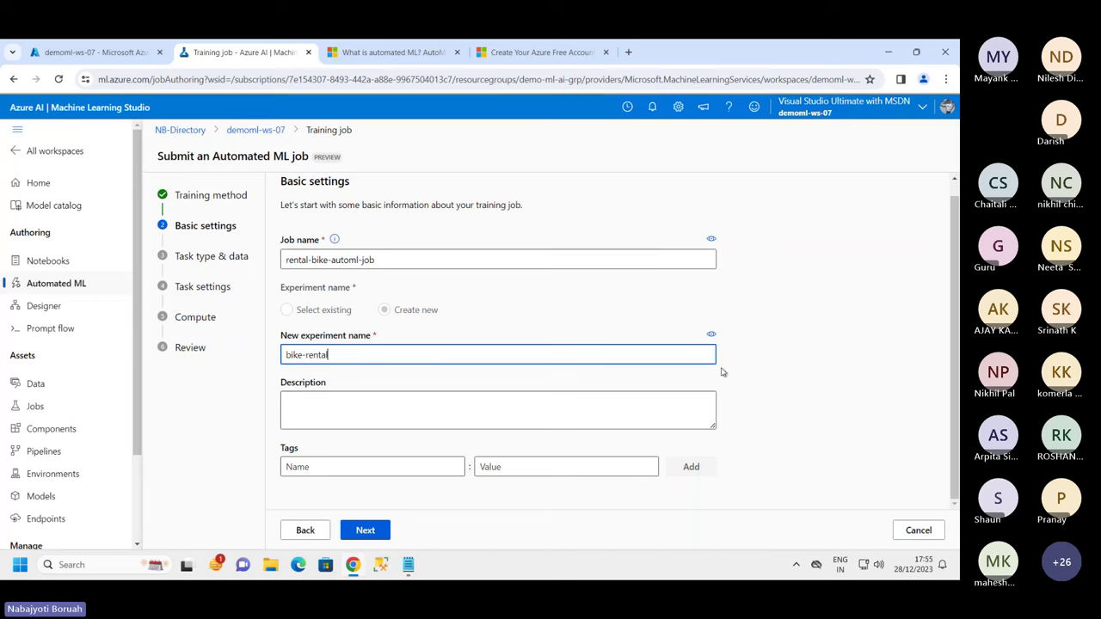
pyautogui.click(361, 398)
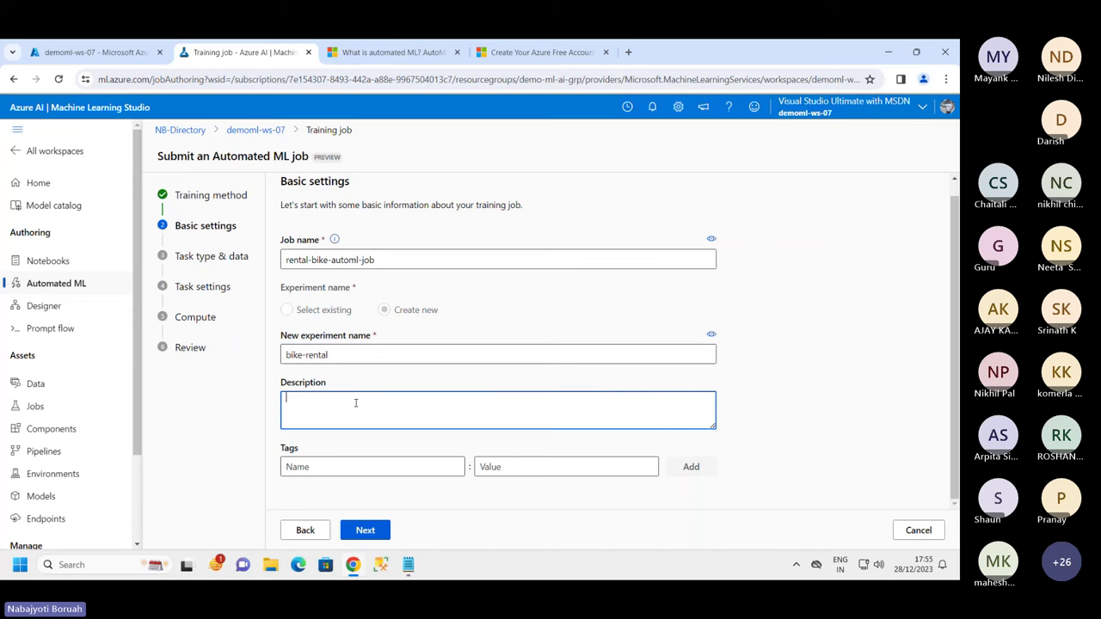
pyautogui.write('Automated machine learning for bike rental prediction')
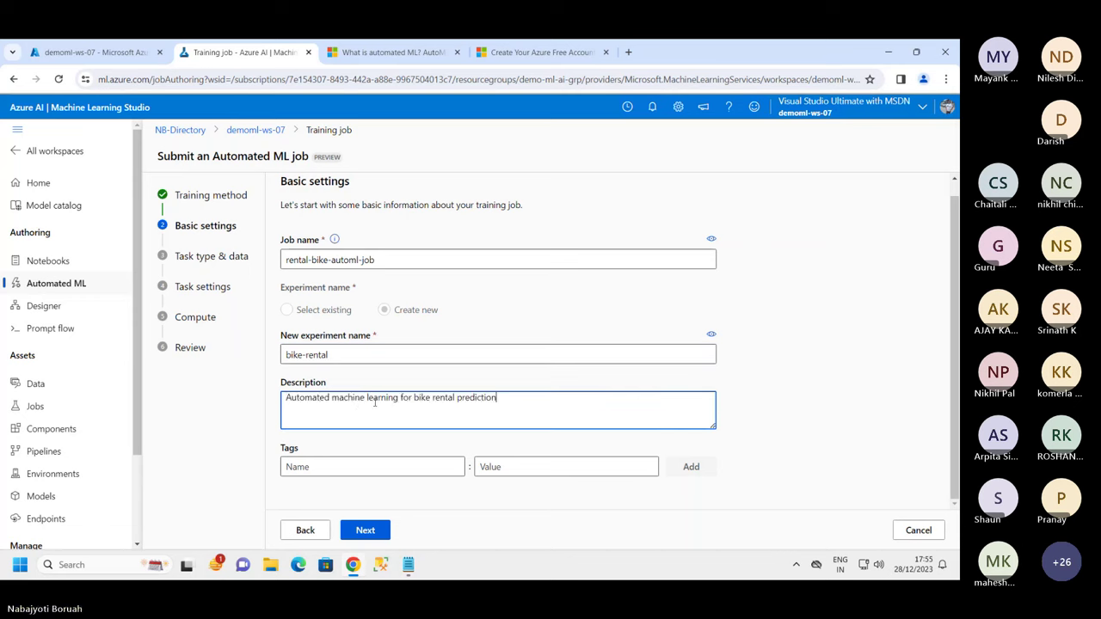
pyautogui.click(340, 465)
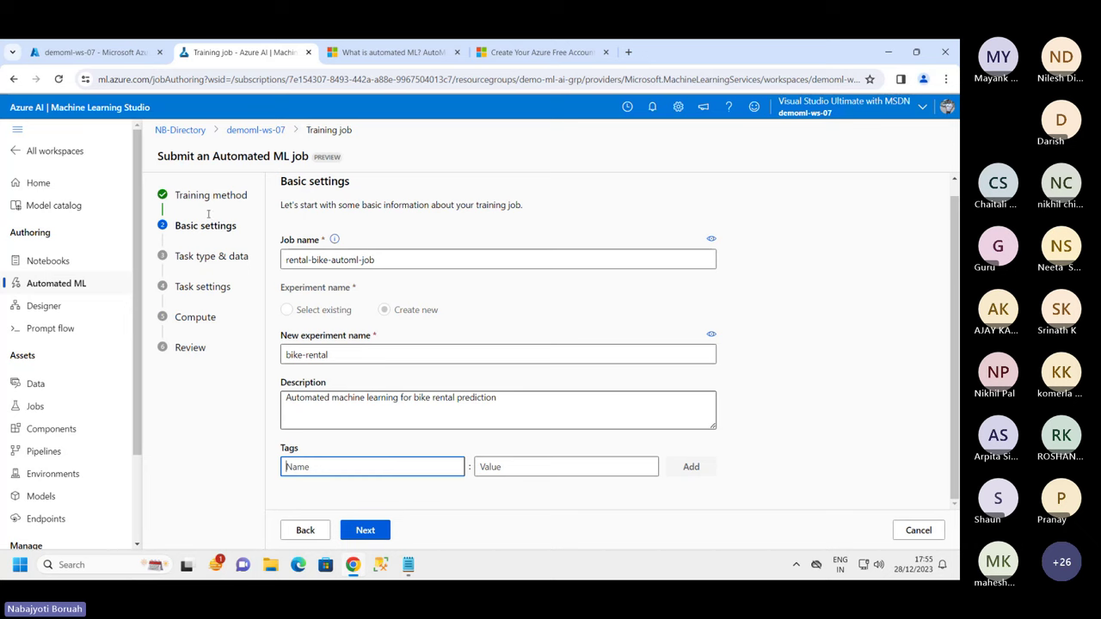
# Proceed to the task type and data stage and choose Regression as the job's task type.
pyautogui.click(367, 531)
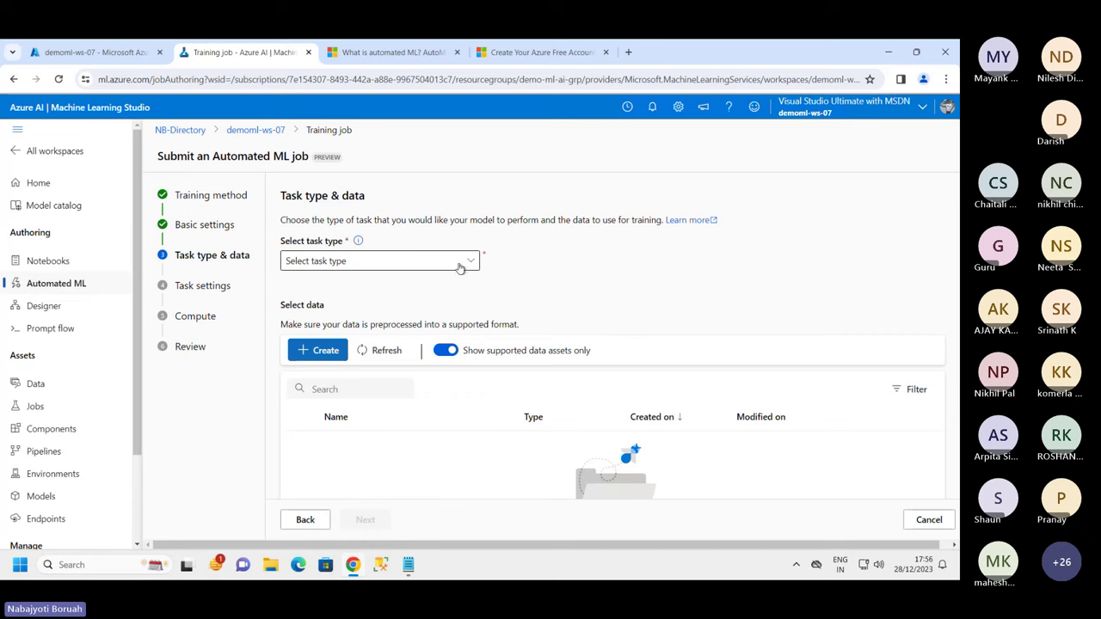
pyautogui.click(466, 262)
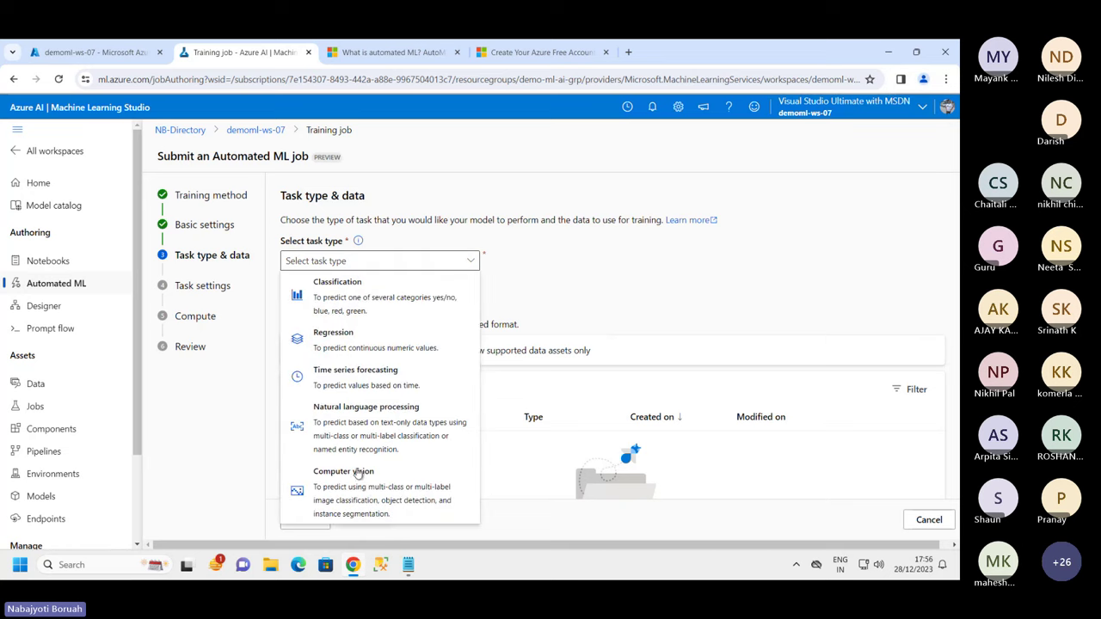
pyautogui.click(333, 355)
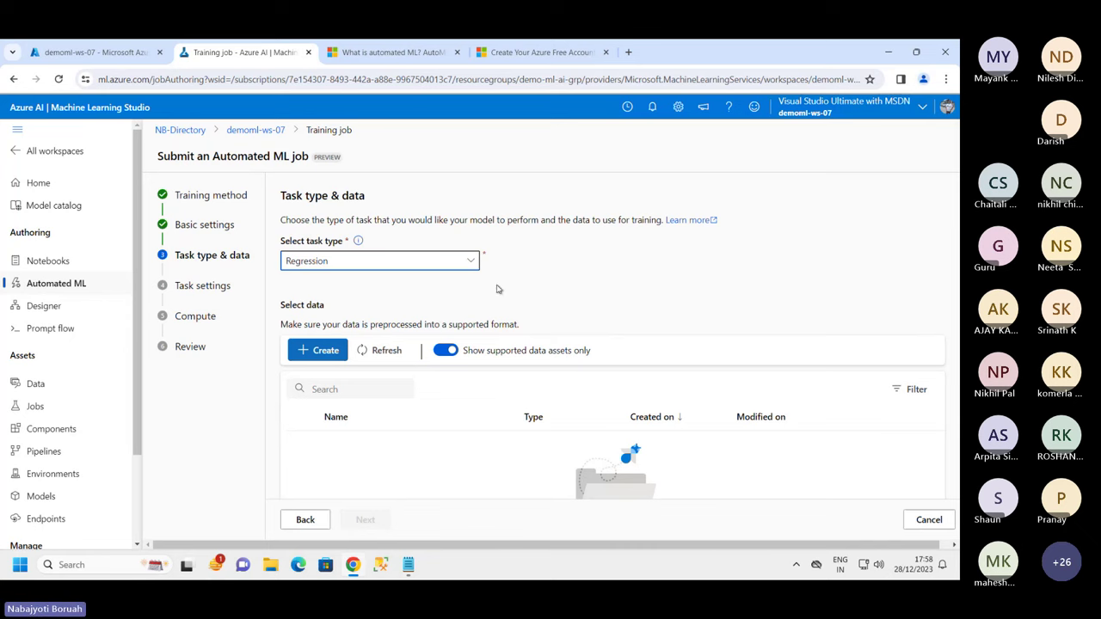
pyautogui.scroll(-1, 483, 301)
pyautogui.scroll(1, 369, 289)
# Switch to Notepad to review the Data line on historical bicycle rental details, and return to the Automated ML job in Chrome.
pyautogui.moveTo(284, 303); pyautogui.dragTo(339, 304)
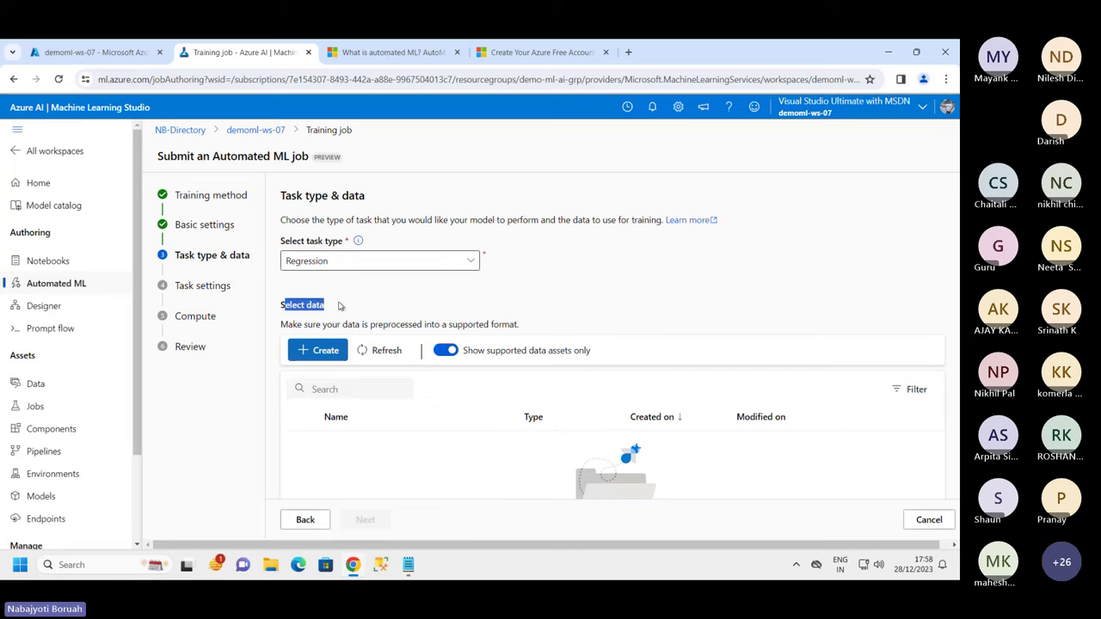
pyautogui.click(407, 568)
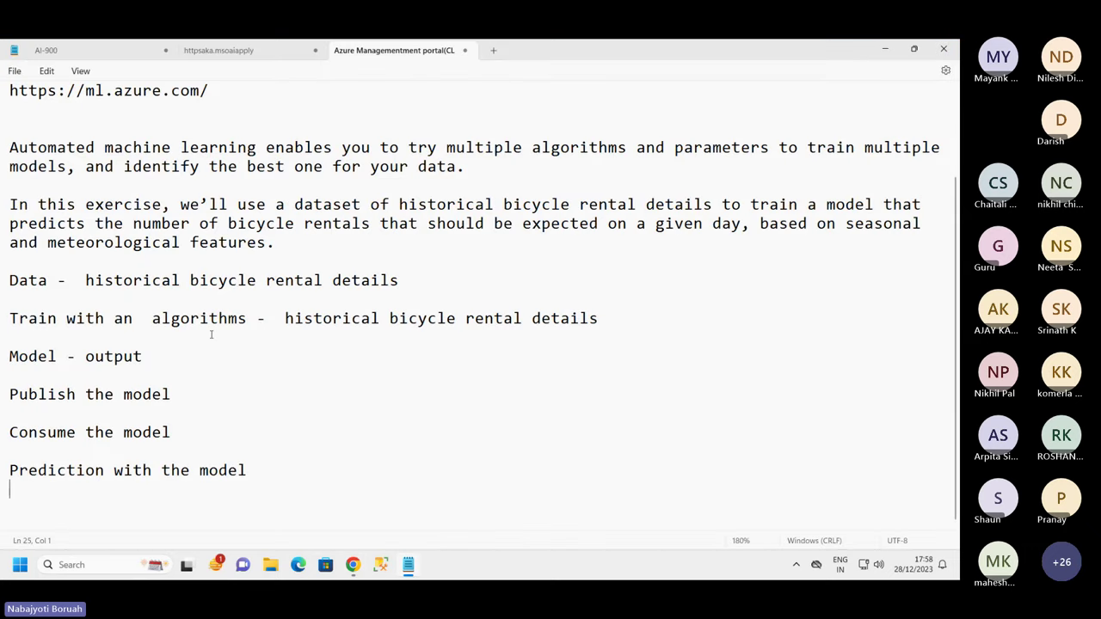
pyautogui.moveTo(94, 281); pyautogui.dragTo(410, 277)
pyautogui.doubleClick(48, 282)
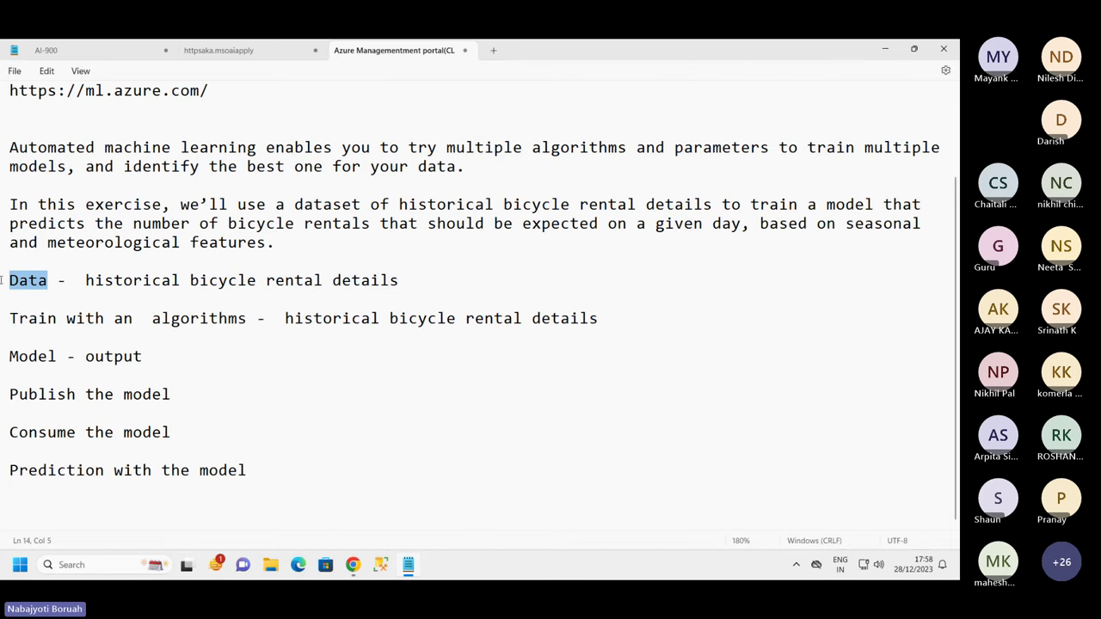
pyautogui.click(349, 567)
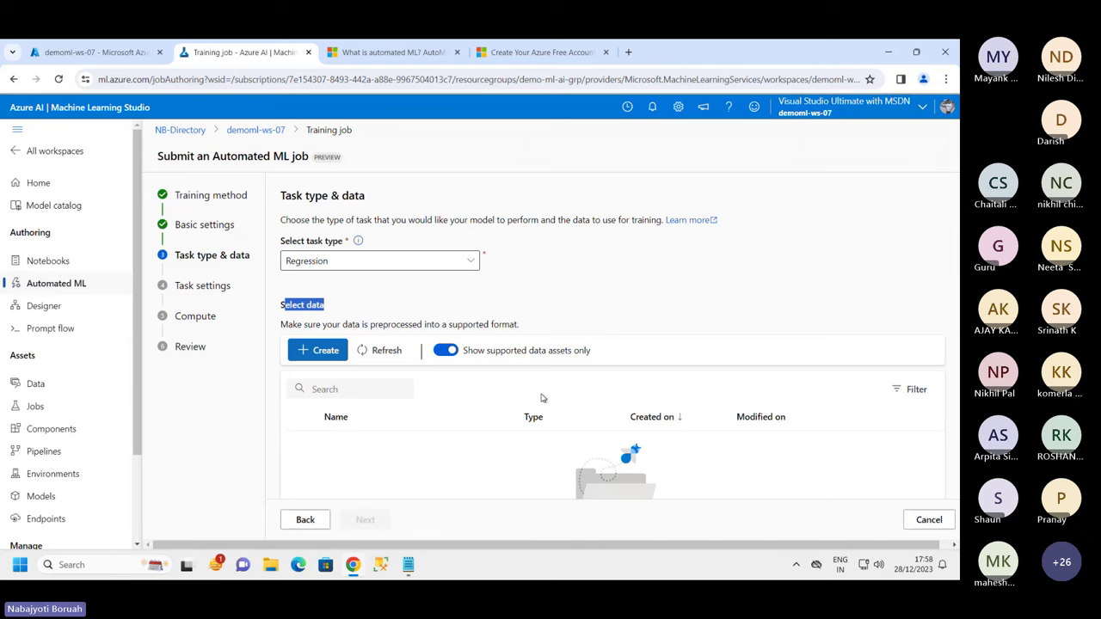
# Start creating a data asset for the job, naming it "bike-rentals-ds" with the description "Historic bike rental data".
pyautogui.scroll(-1, 460, 387)
pyautogui.scroll(1, 418, 378)
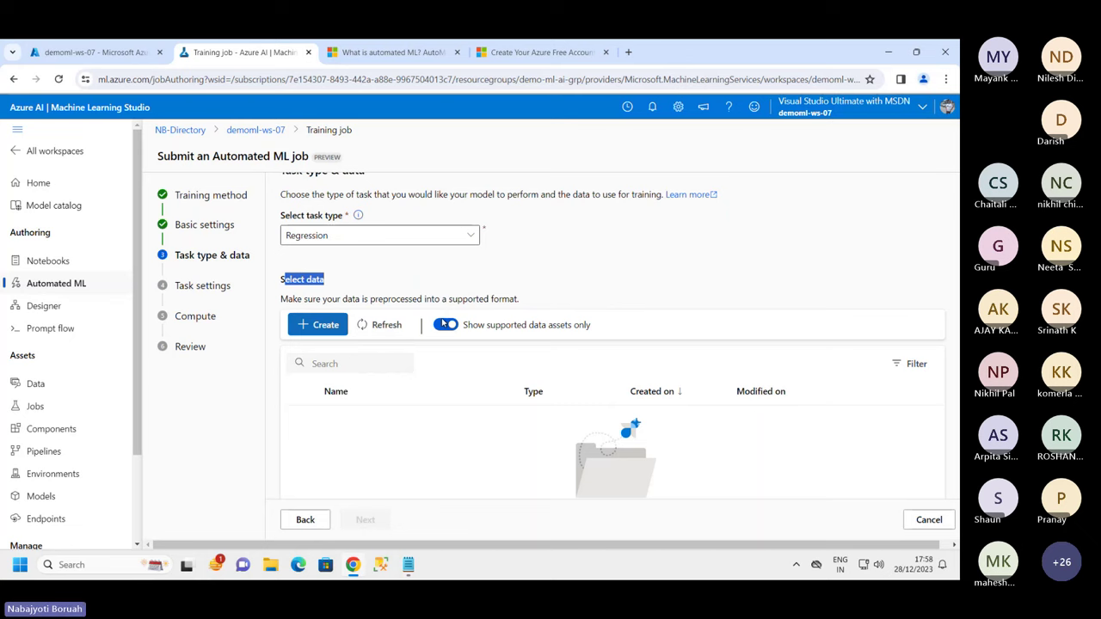
pyautogui.click(316, 324)
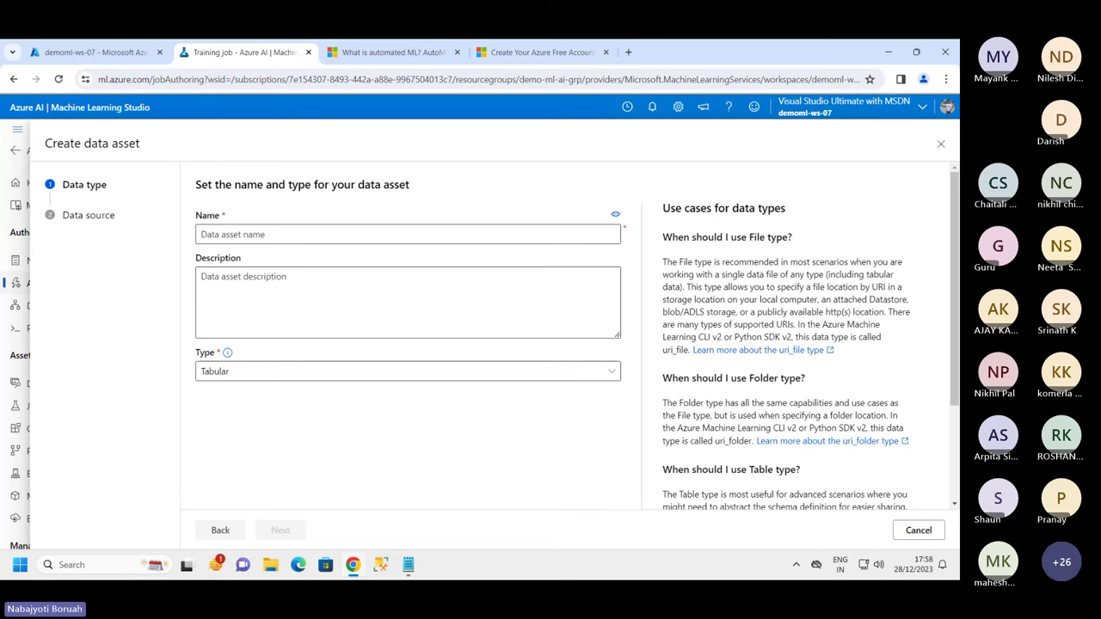
pyautogui.click(218, 237)
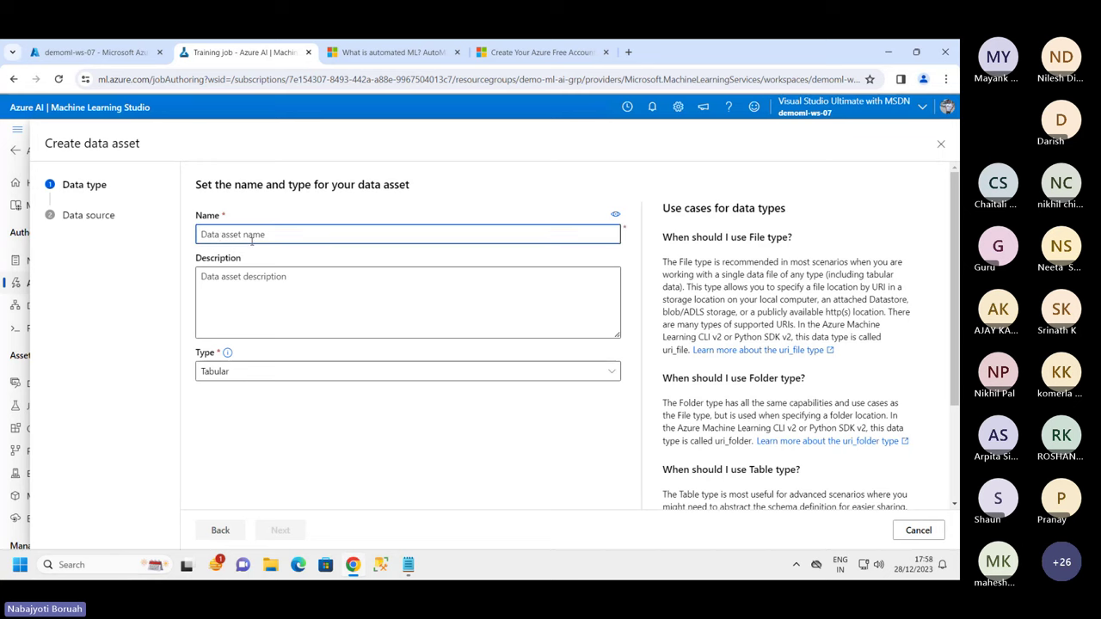
pyautogui.write('bike-rentals')
pyautogui.write('-')
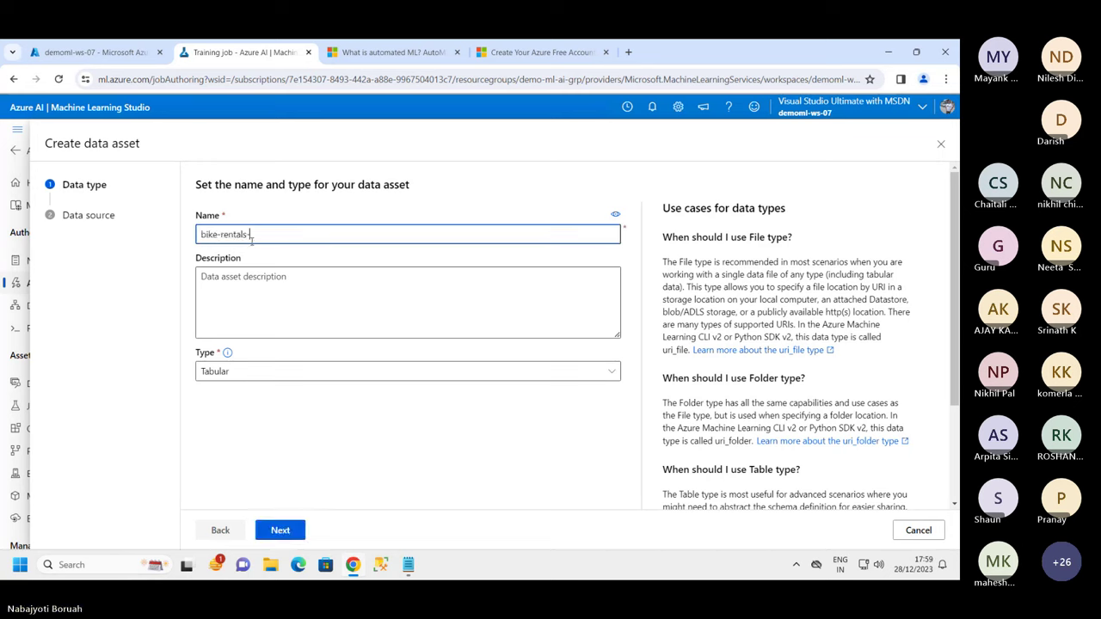
pyautogui.write('ds')
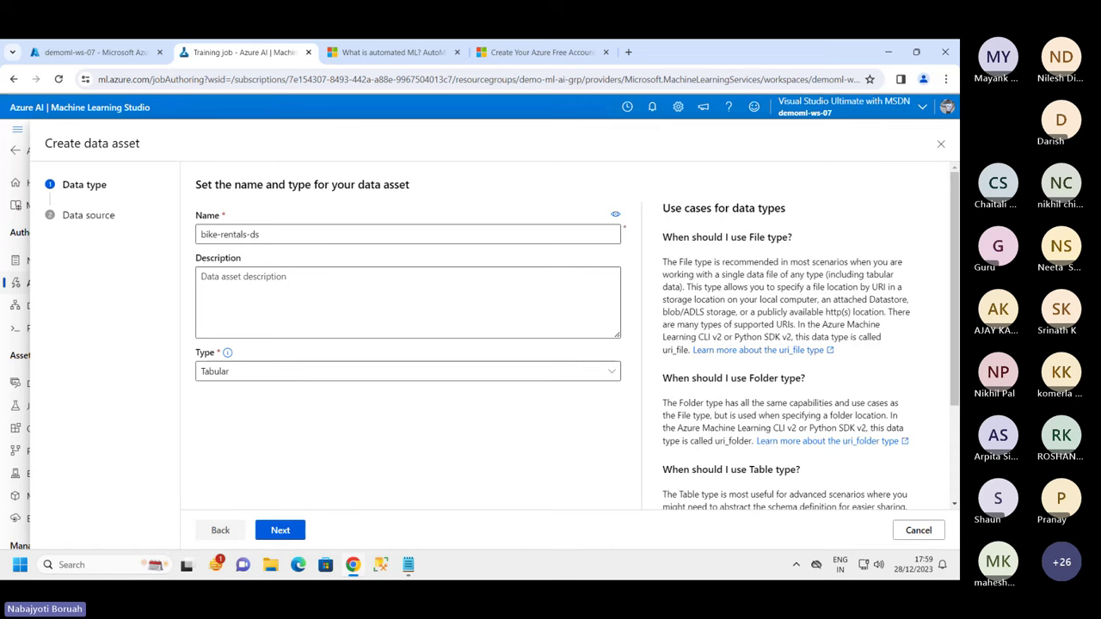
pyautogui.click(246, 283)
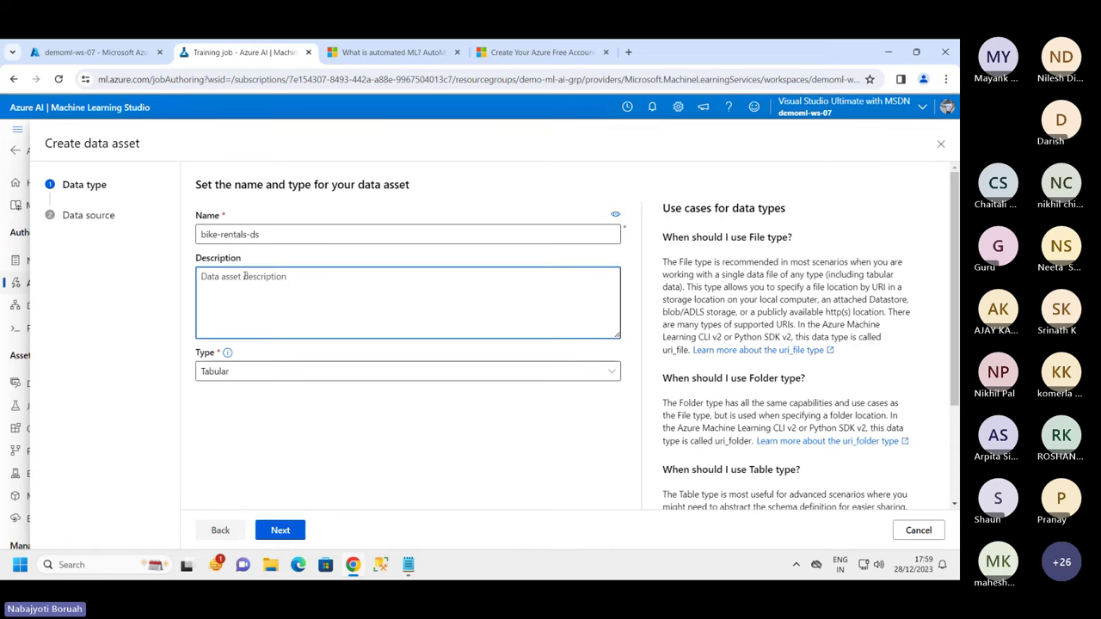
pyautogui.write('Historic bike rental data')
pyautogui.click(228, 353)
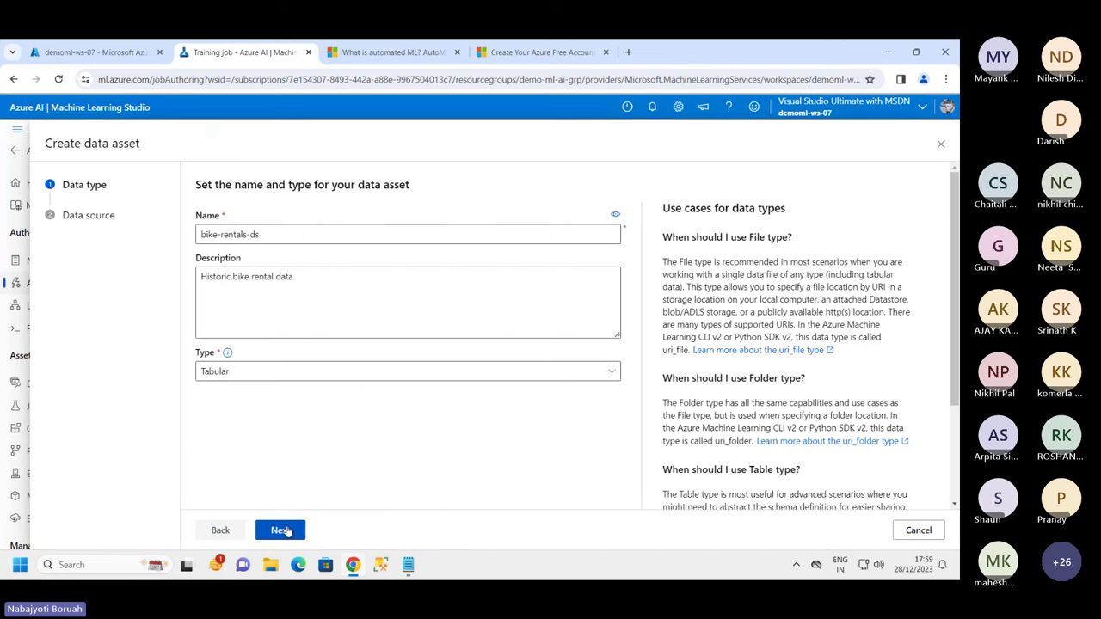
pyautogui.click(285, 530)
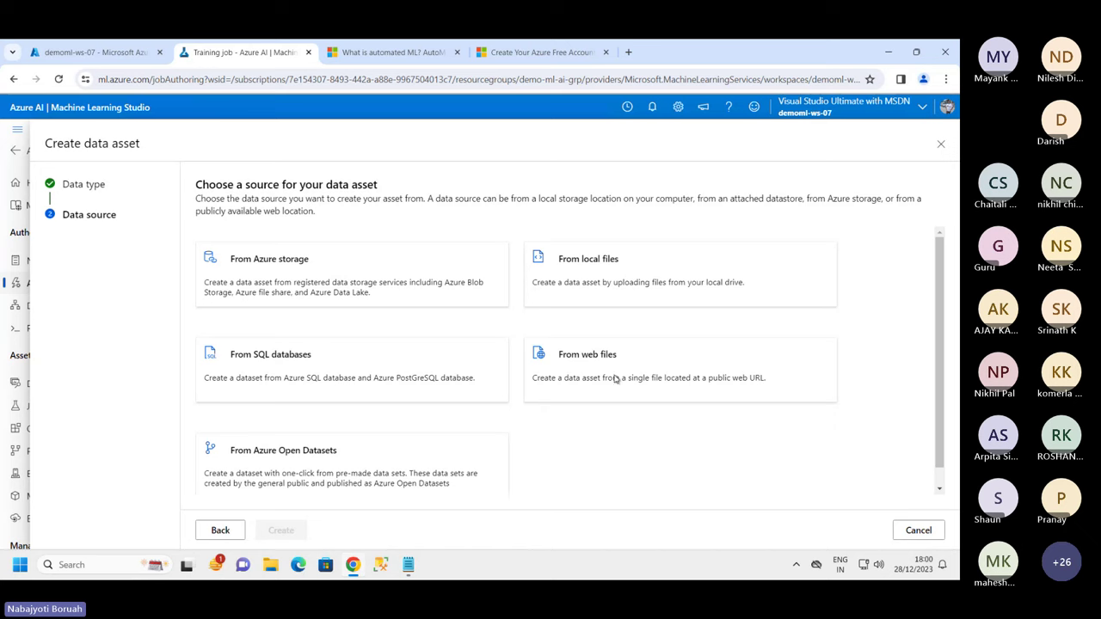
pyautogui.click(580, 362)
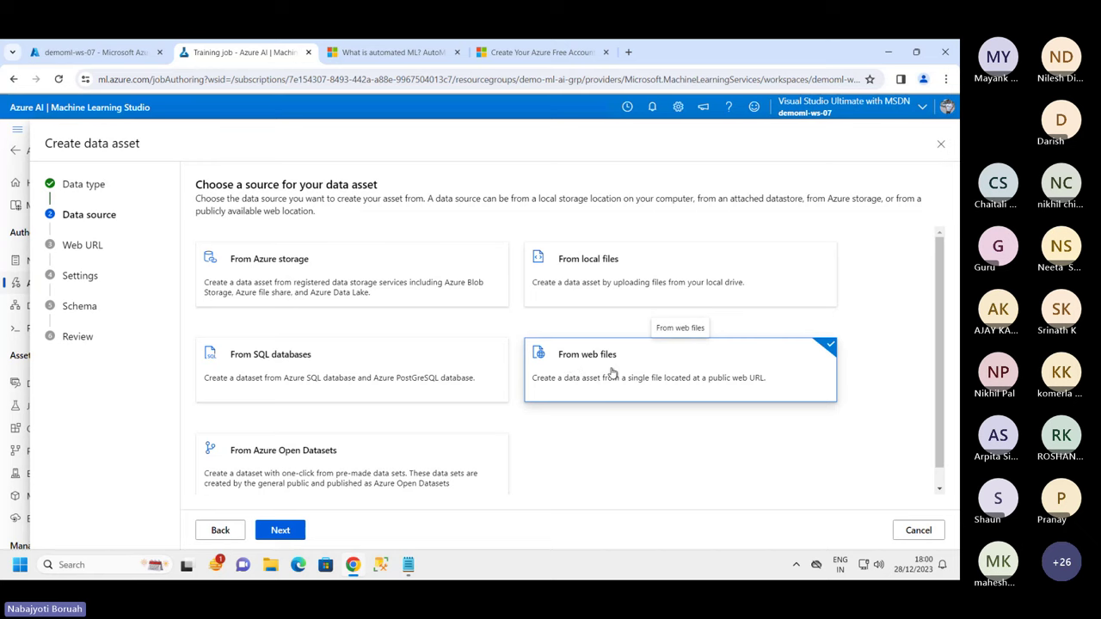
pyautogui.click(280, 530)
pyautogui.click(221, 268)
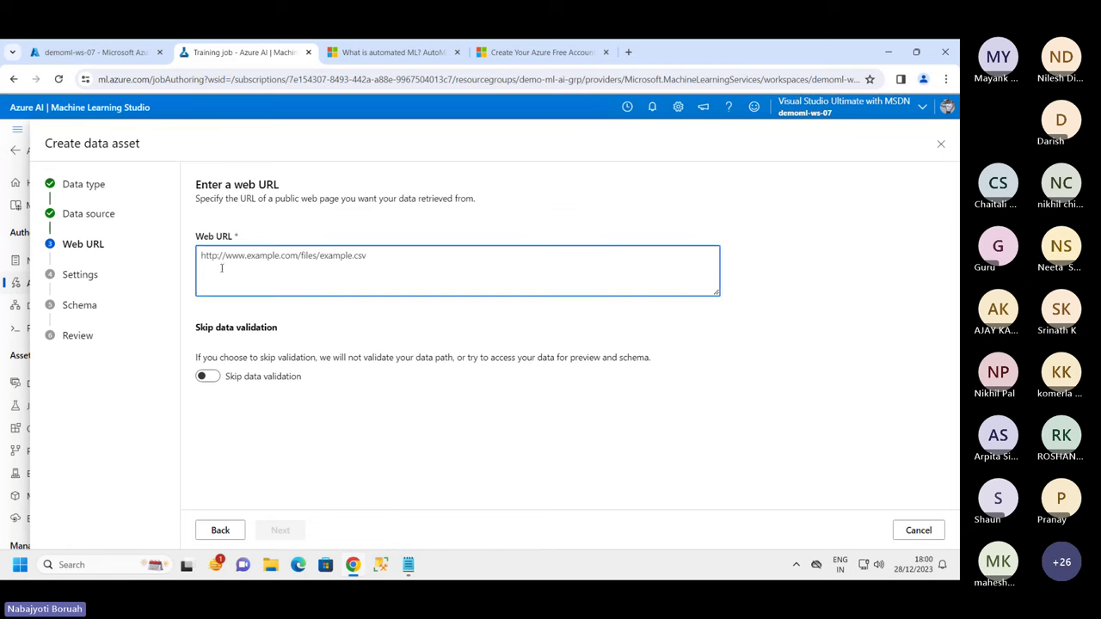
pyautogui.write('https://aka.ms/bike-rentals')
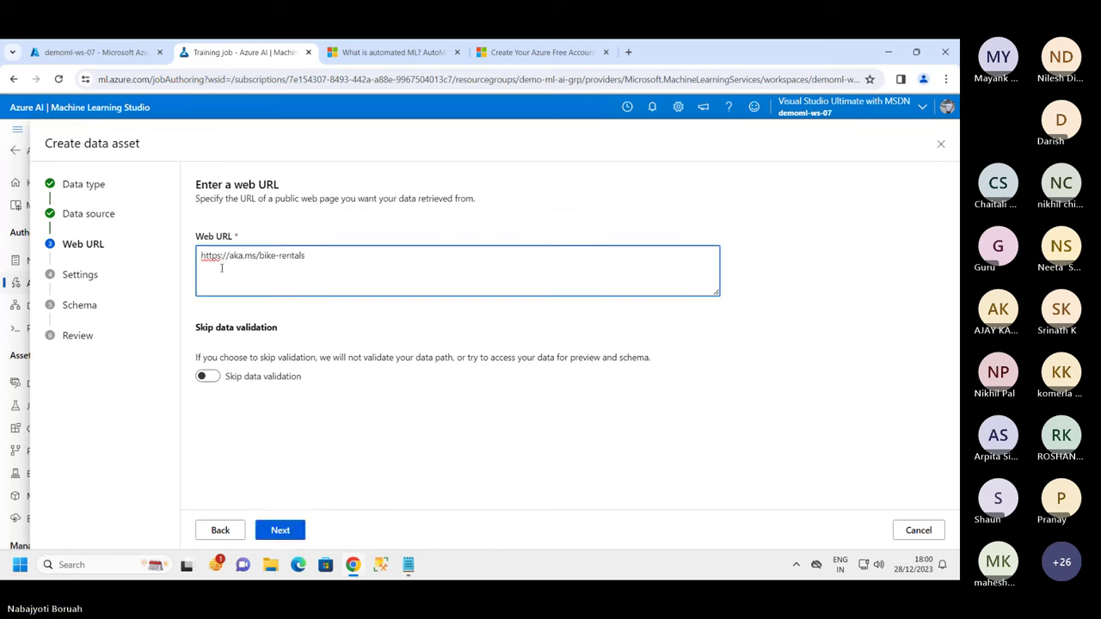
pyautogui.click(520, 324)
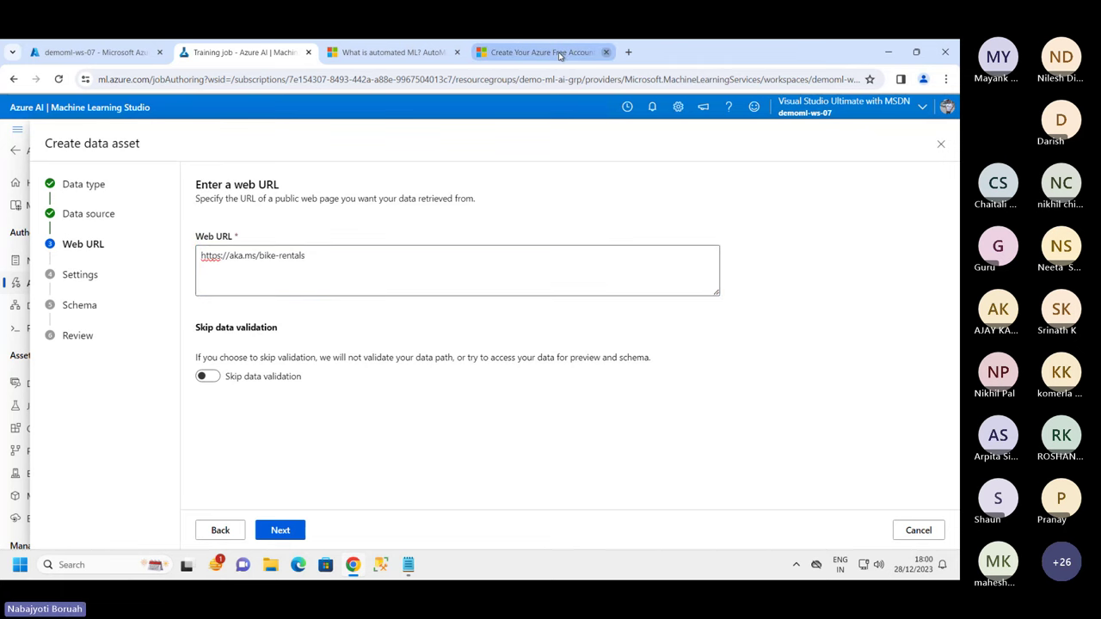
pyautogui.click(391, 52)
pyautogui.click(348, 78)
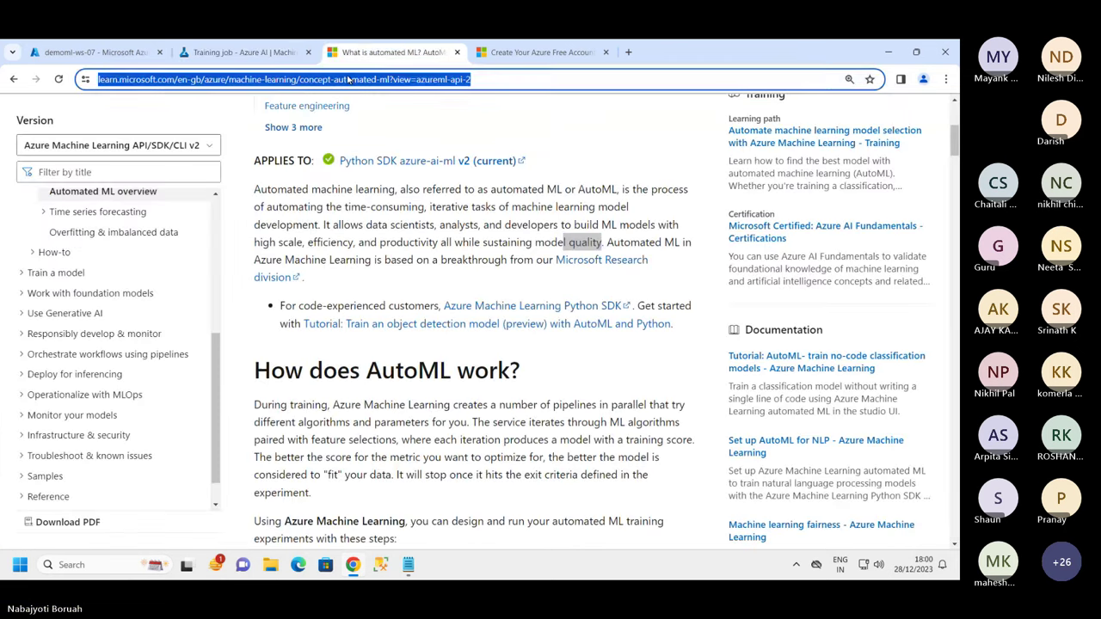
pyautogui.write('https://aka.ms/bike-rentals')
pyautogui.press('Return')
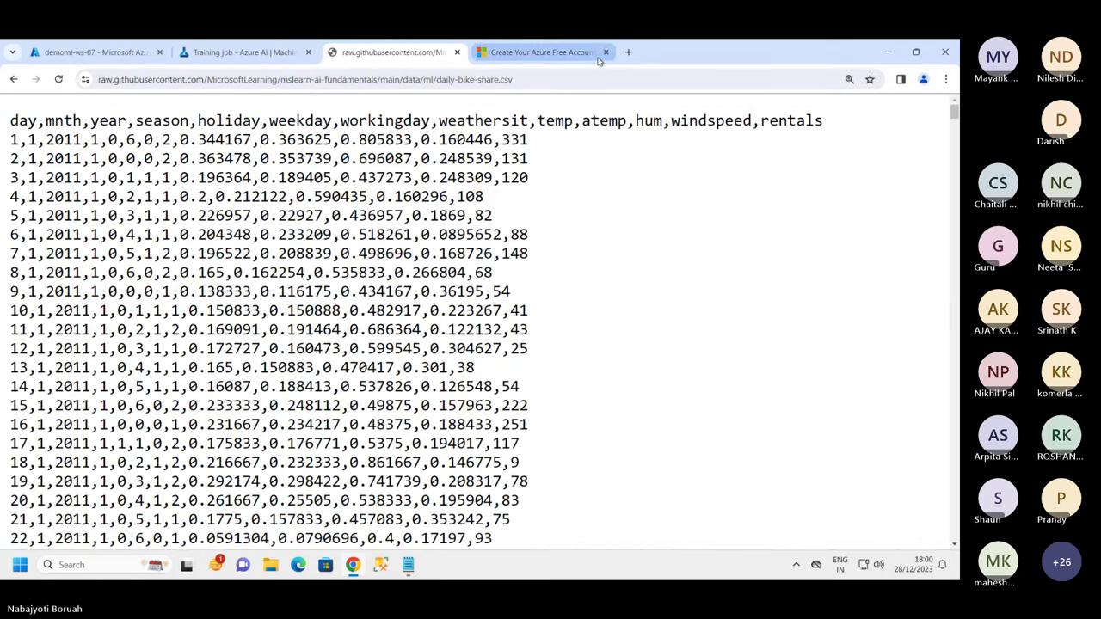
pyautogui.click(606, 52)
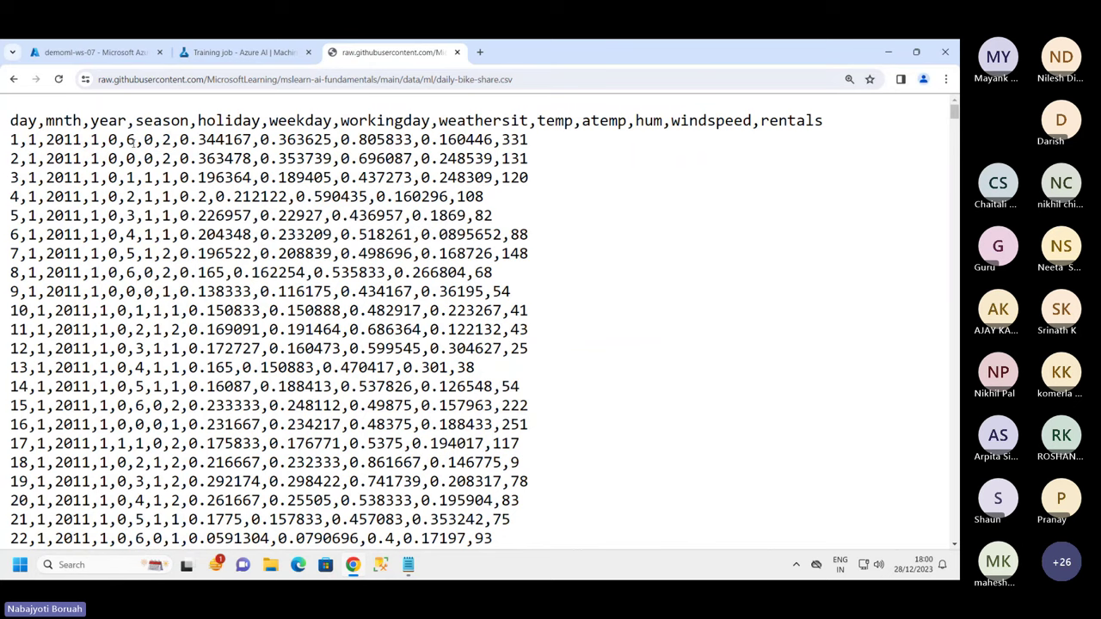
# Examine the column headers of the daily bike-share CSV from day through weathersit, along with values in the first data row.
pyautogui.doubleClick(11, 140)
pyautogui.doubleClick(31, 122)
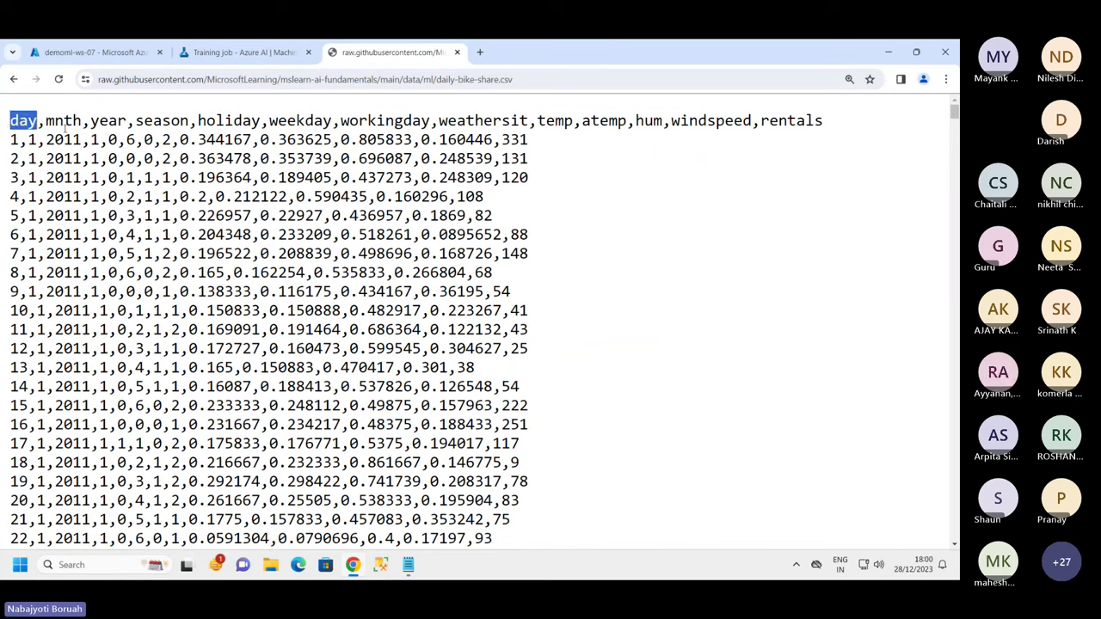
pyautogui.doubleClick(31, 140)
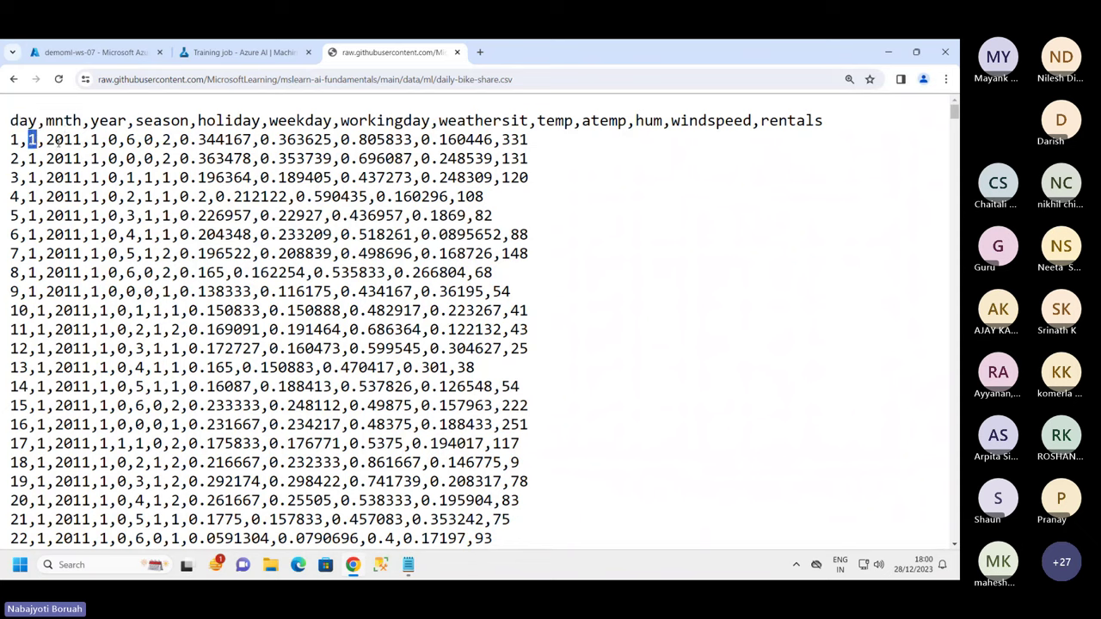
pyautogui.moveTo(118, 122); pyautogui.dragTo(106, 123)
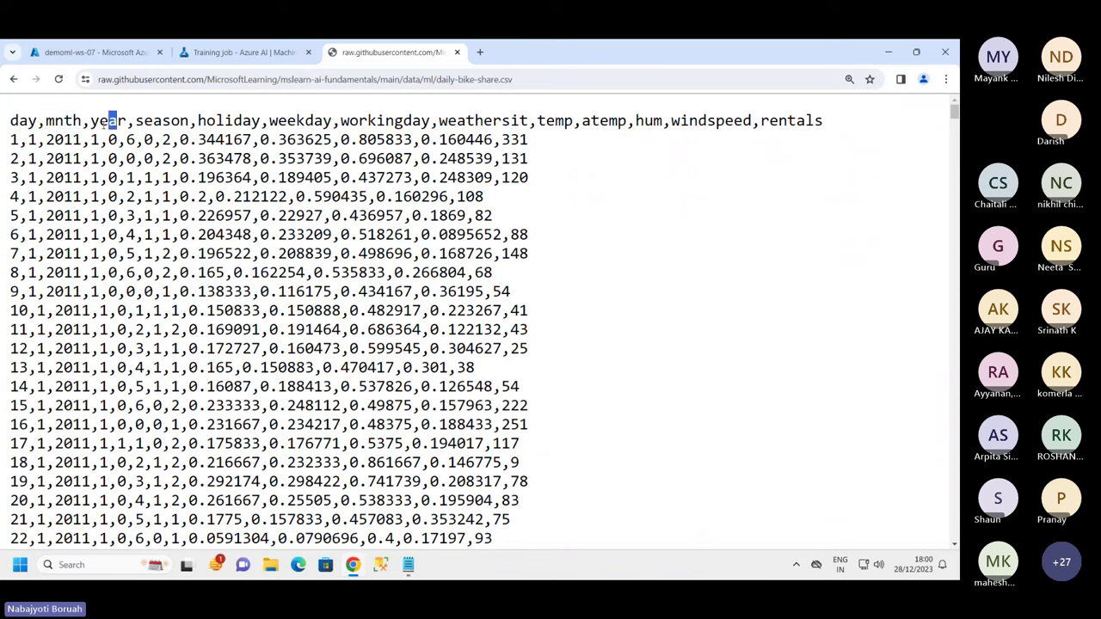
pyautogui.doubleClick(164, 127)
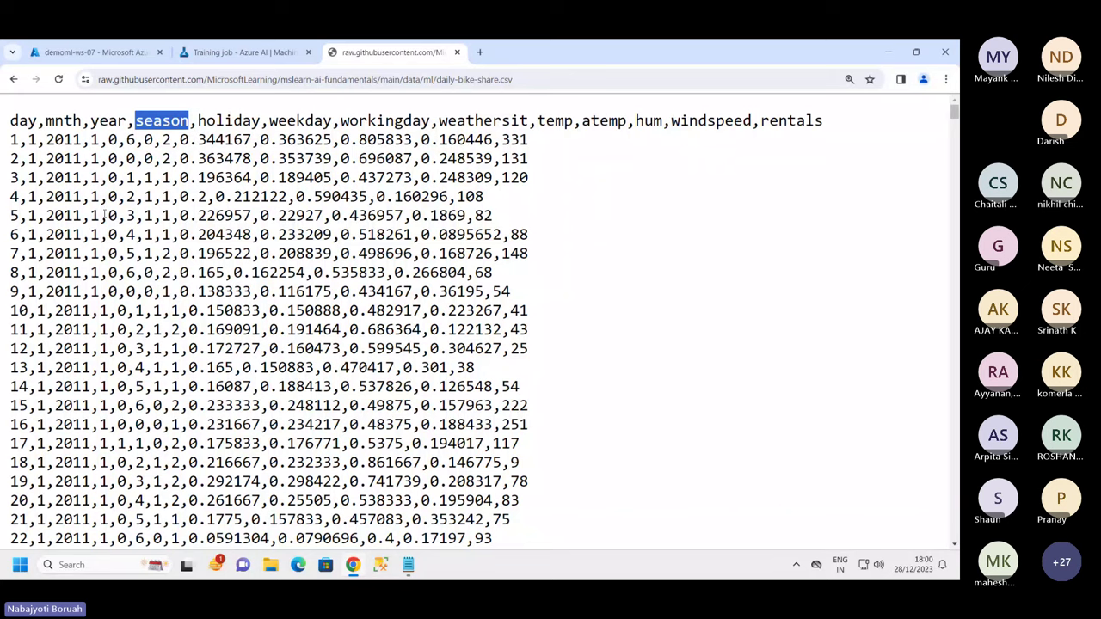
pyautogui.scroll(-15, 105, 215)
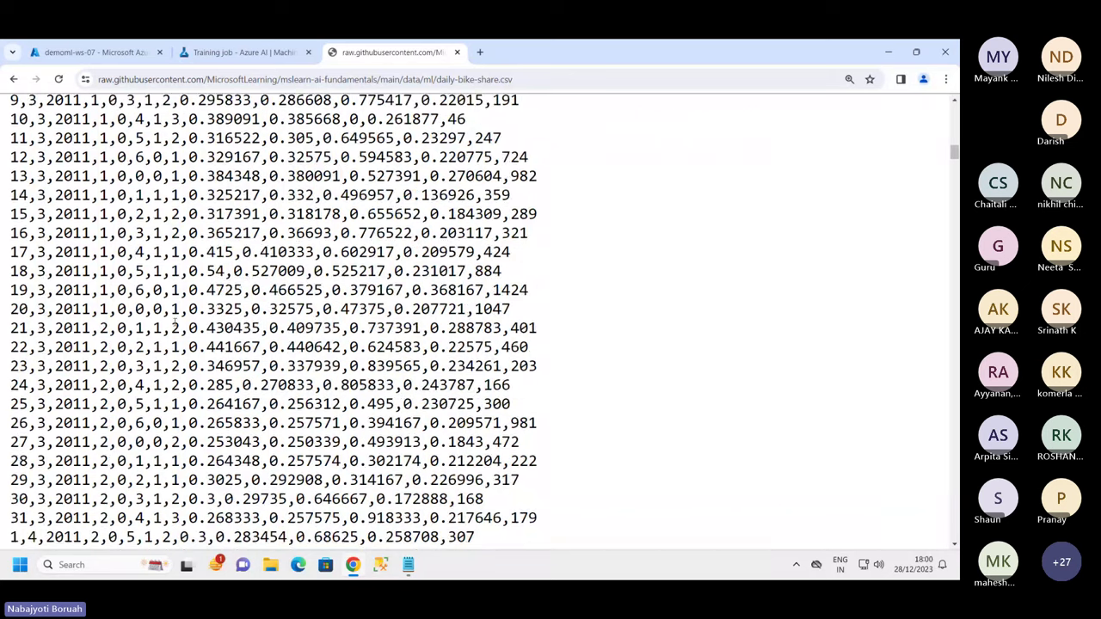
pyautogui.scroll(15, 174, 323)
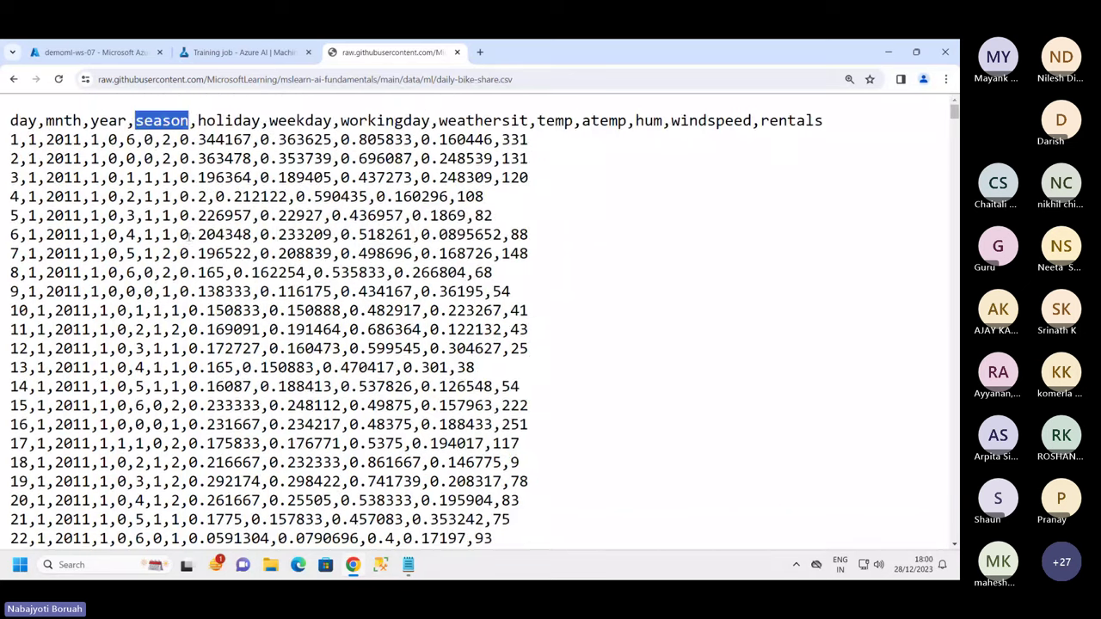
pyautogui.doubleClick(228, 120)
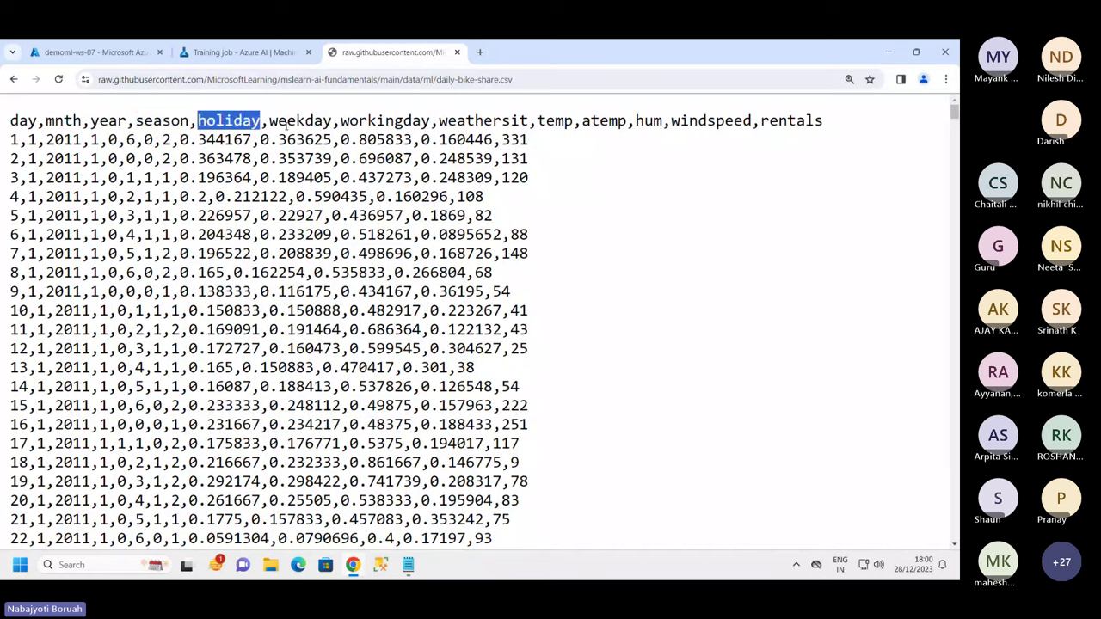
pyautogui.click(287, 126)
pyautogui.doubleClick(293, 121)
pyautogui.doubleClick(385, 121)
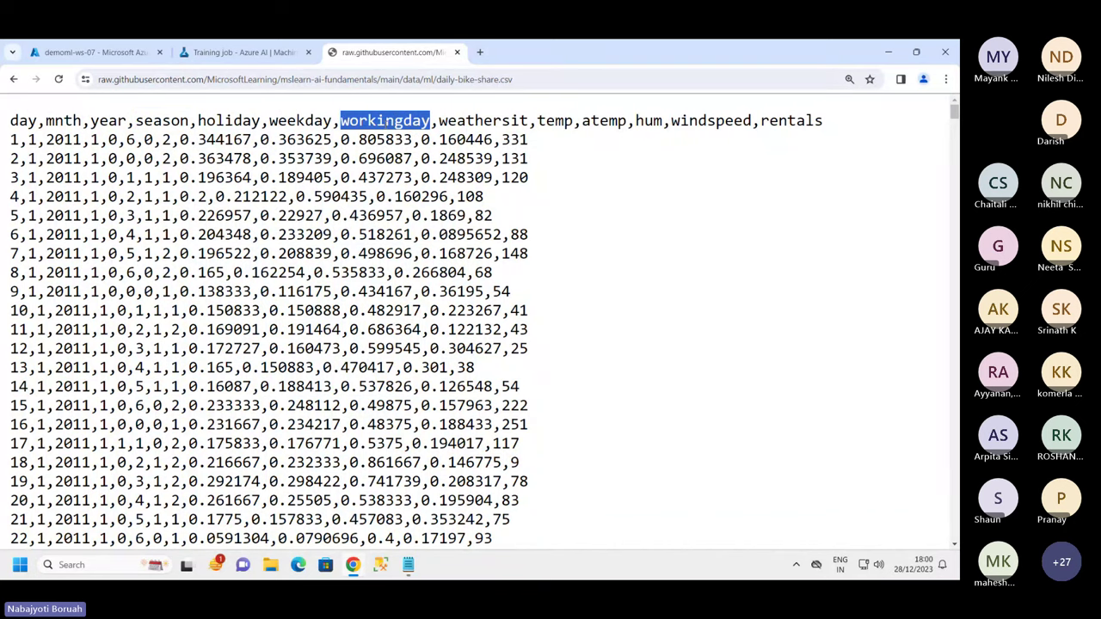
pyautogui.moveTo(439, 121); pyautogui.dragTo(520, 121)
# Compare the feature values with the final rentals value in the first three data rows, and locate the rentals header.
pyautogui.moveTo(533, 158); pyautogui.dragTo(152, 139)
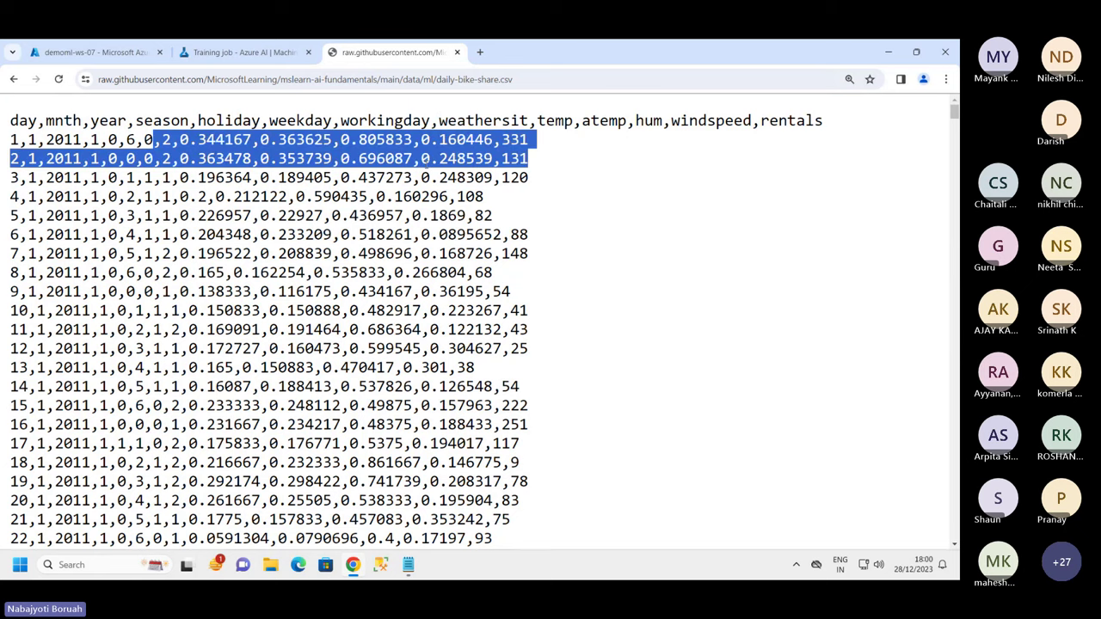
pyautogui.click(438, 175)
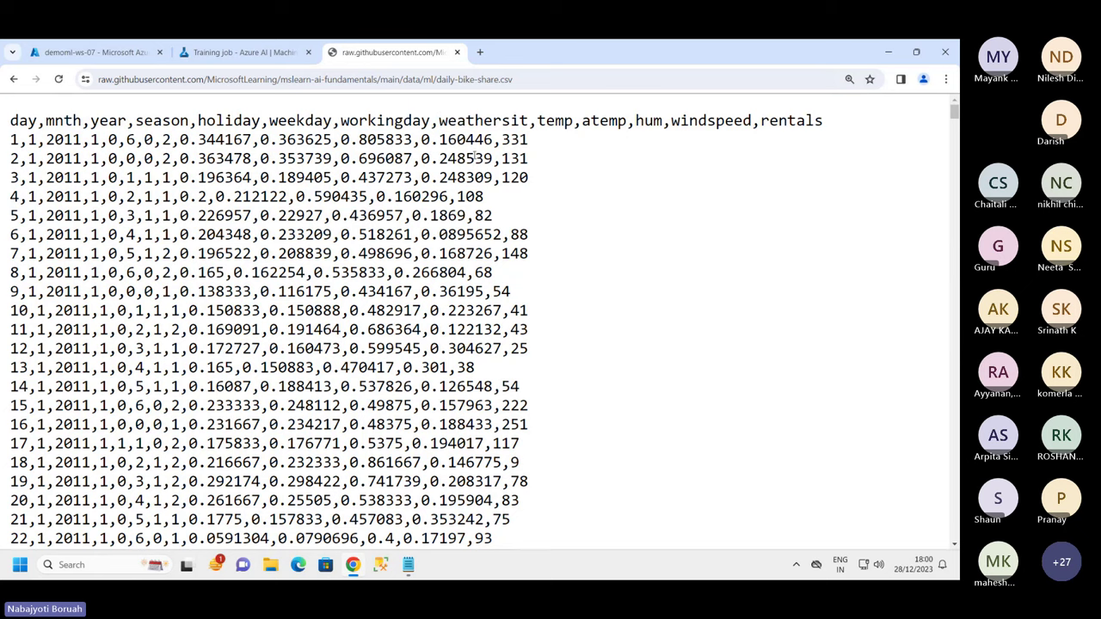
pyautogui.moveTo(461, 139); pyautogui.dragTo(9, 140)
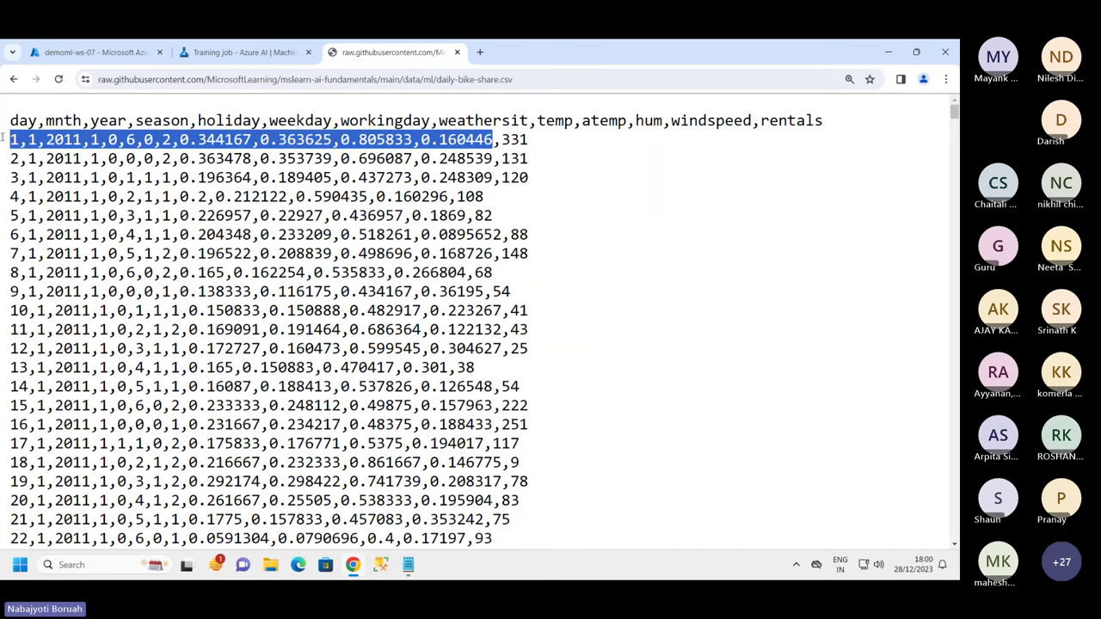
pyautogui.moveTo(501, 139); pyautogui.dragTo(530, 139)
pyautogui.moveTo(490, 160); pyautogui.dragTo(376, 160)
pyautogui.moveTo(501, 160); pyautogui.dragTo(10, 178)
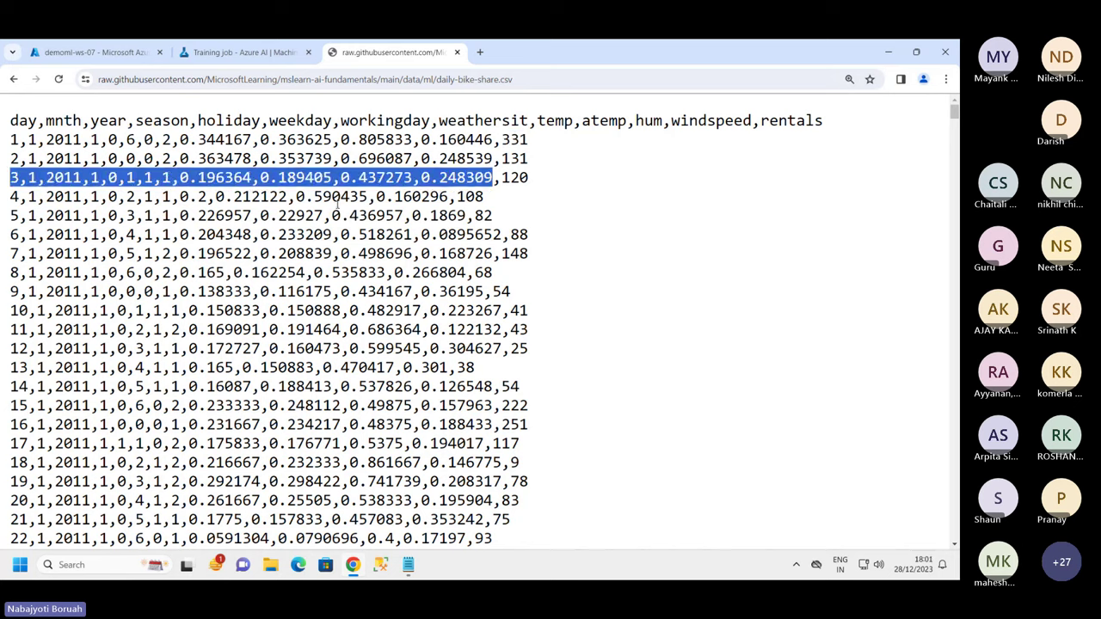
pyautogui.moveTo(500, 177); pyautogui.dragTo(542, 182)
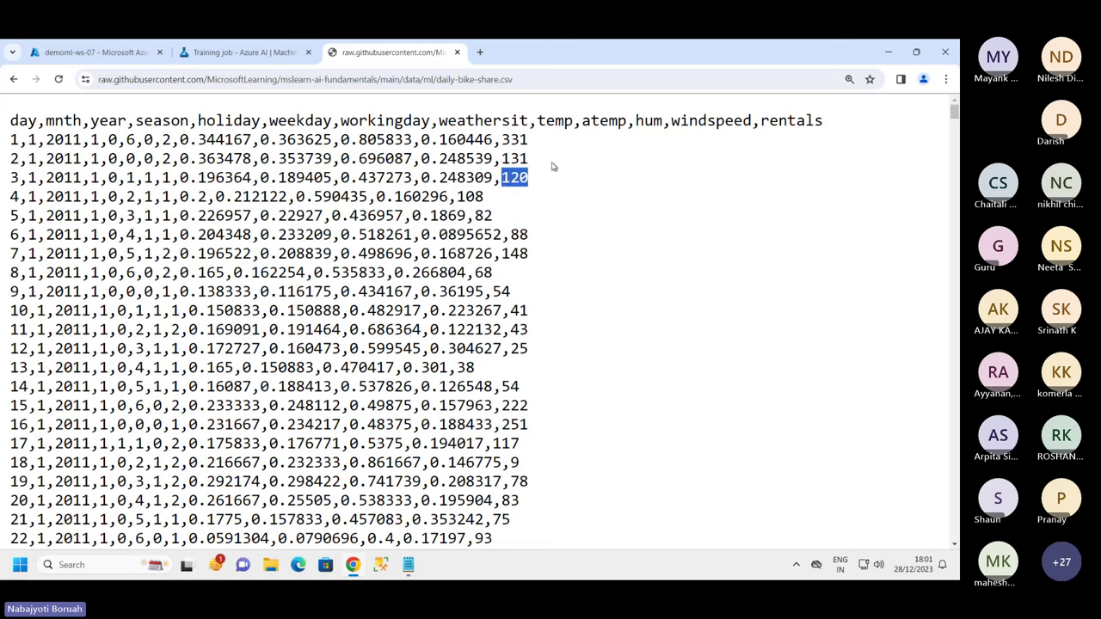
pyautogui.moveTo(760, 120); pyautogui.dragTo(823, 121)
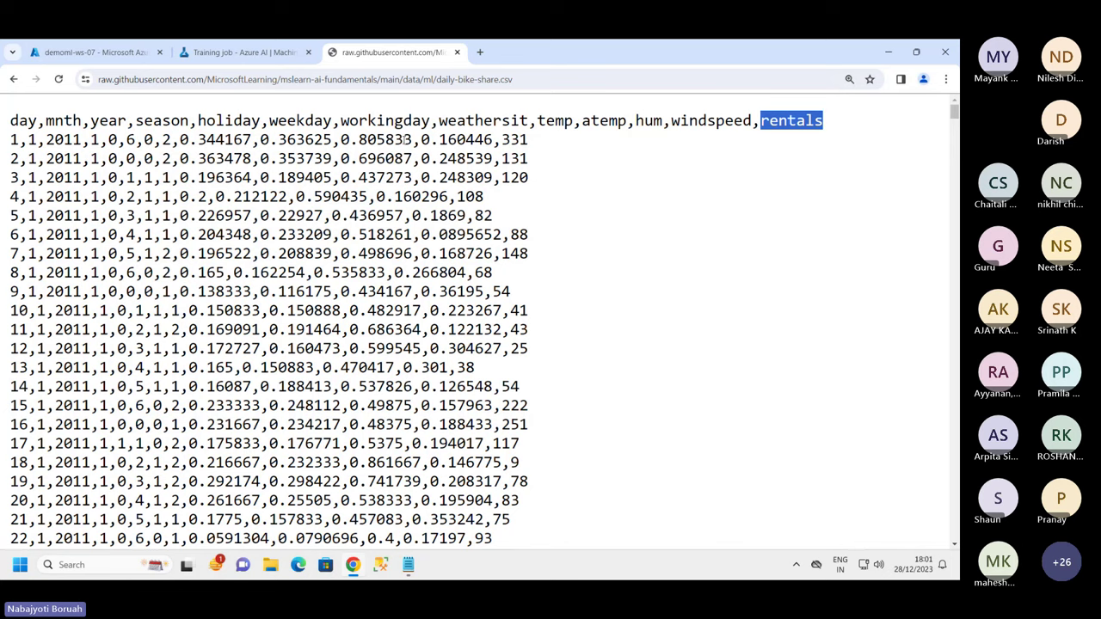
# Review the first row's features against its rentals label, and look through the daily records further down the CSV.
pyautogui.moveTo(501, 140); pyautogui.dragTo(10, 140)
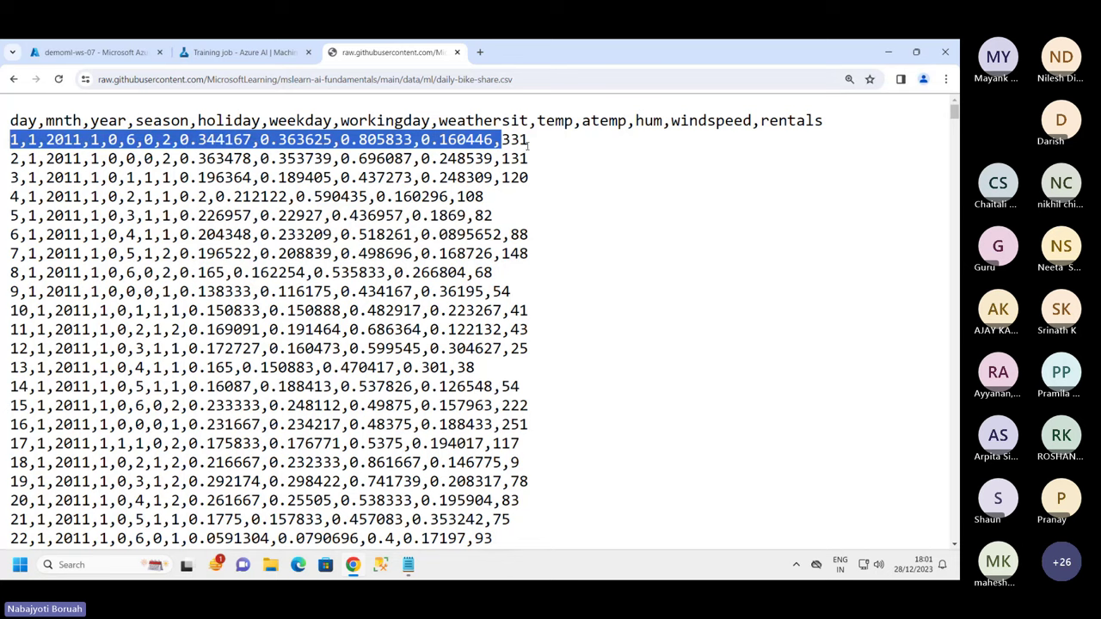
pyautogui.moveTo(527, 140); pyautogui.dragTo(500, 140)
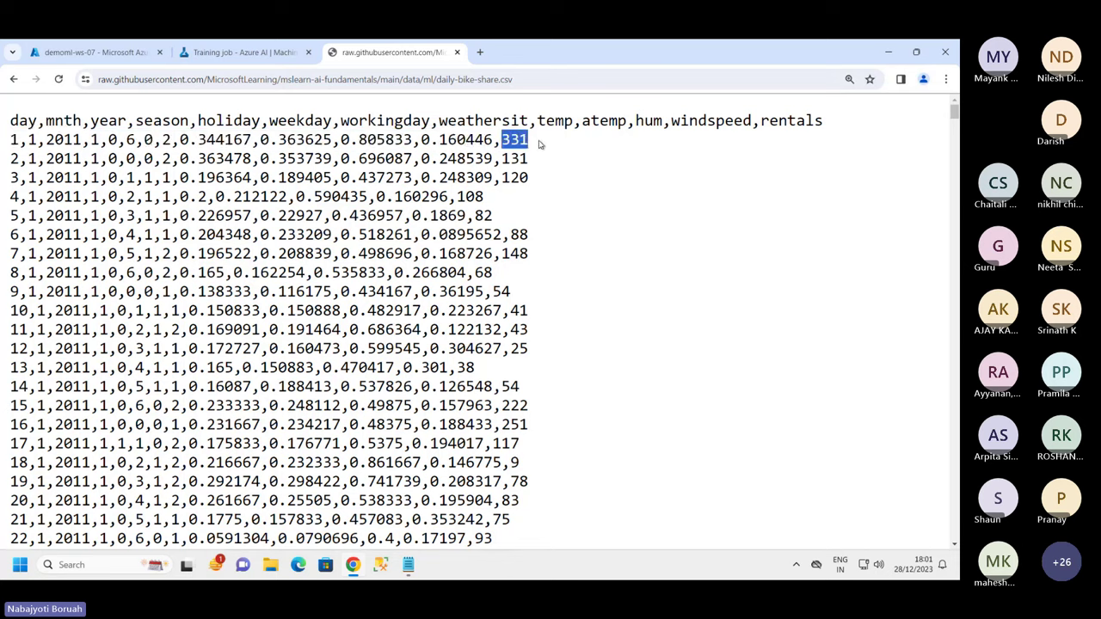
pyautogui.moveTo(540, 146); pyautogui.dragTo(9, 143)
pyautogui.click(376, 167)
pyautogui.moveTo(493, 142); pyautogui.dragTo(10, 139)
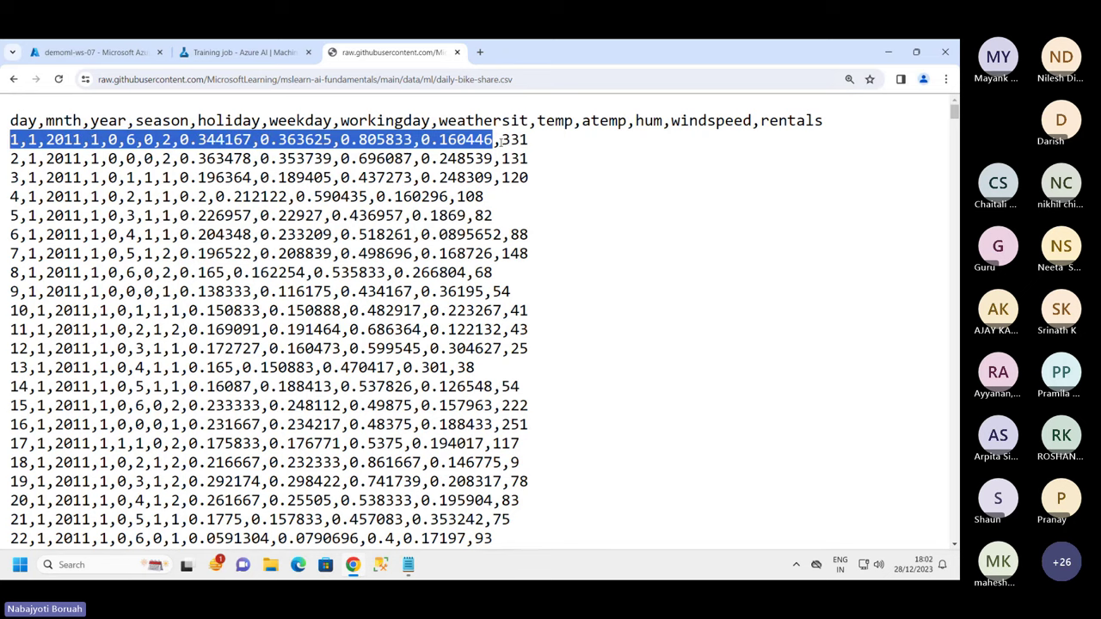
pyautogui.moveTo(501, 143); pyautogui.dragTo(533, 146)
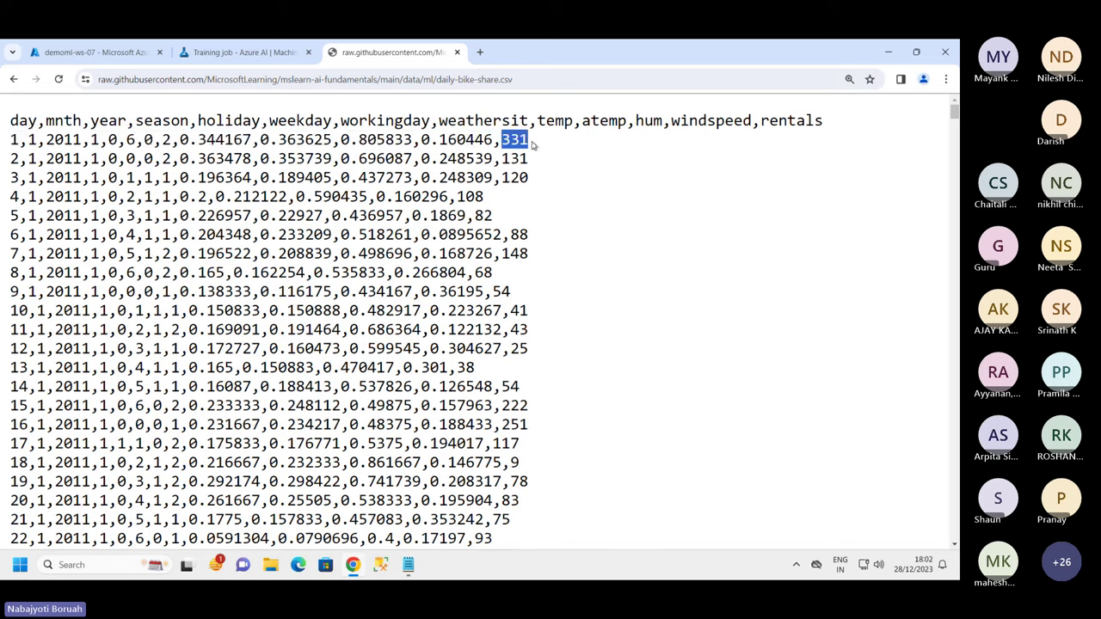
pyautogui.scroll(-10, 344, 194)
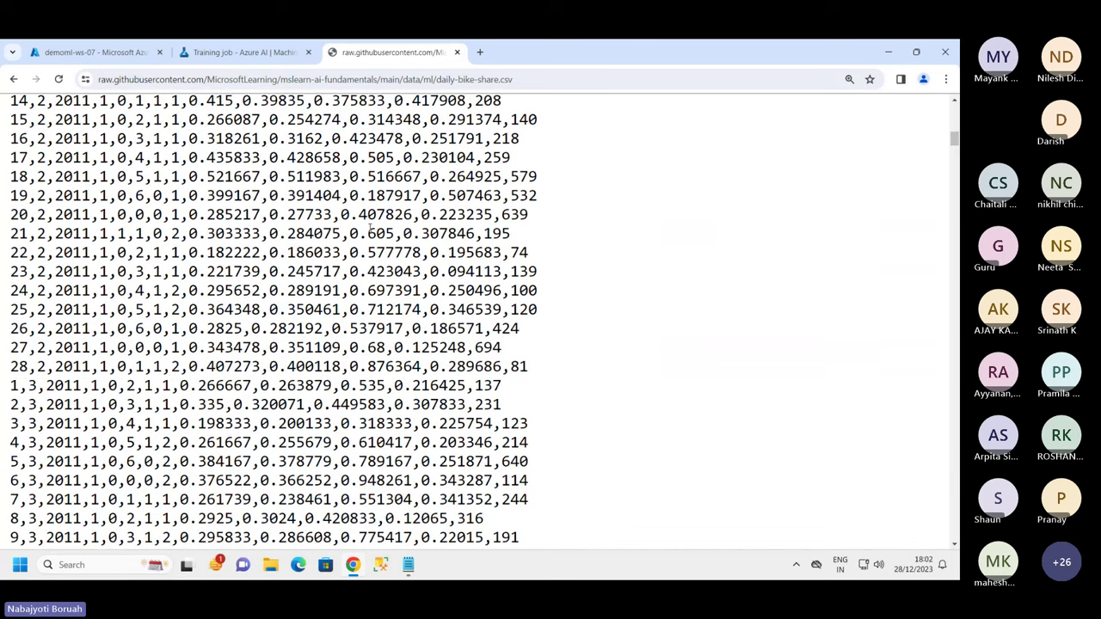
pyautogui.scroll(-20, 370, 228)
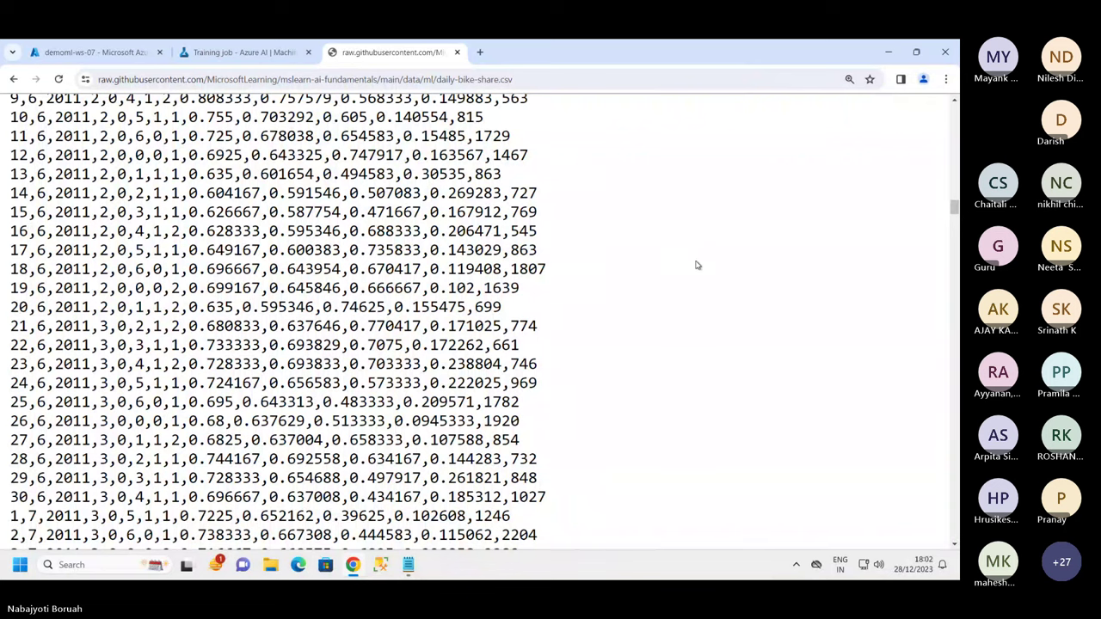
pyautogui.scroll(-2, 591, 278)
pyautogui.scroll(2, 590, 278)
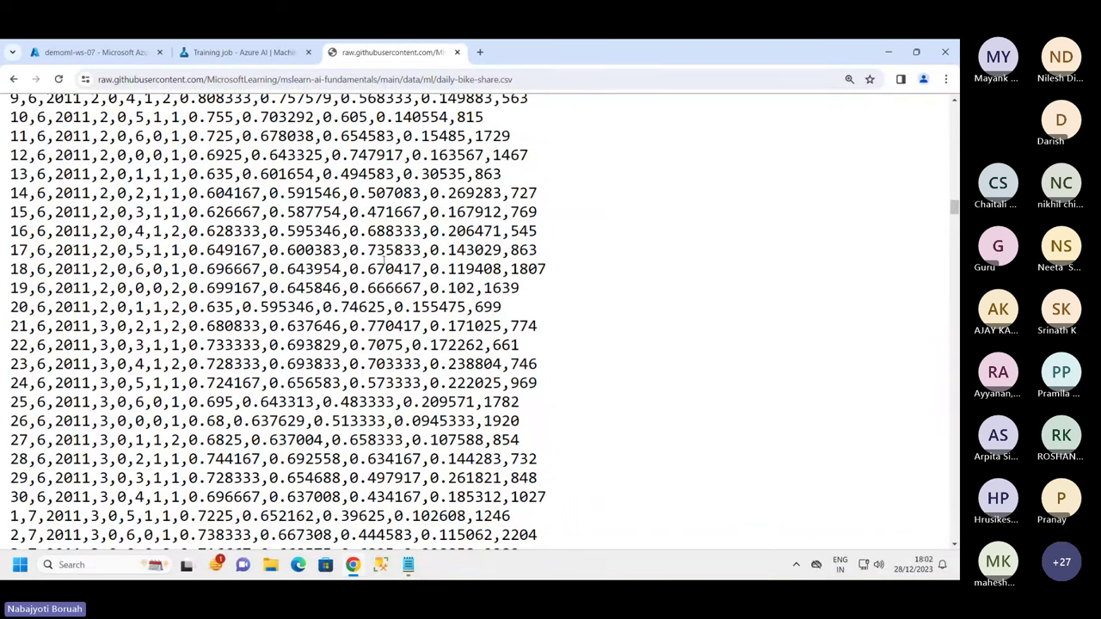
pyautogui.click(408, 566)
pyautogui.click(270, 467)
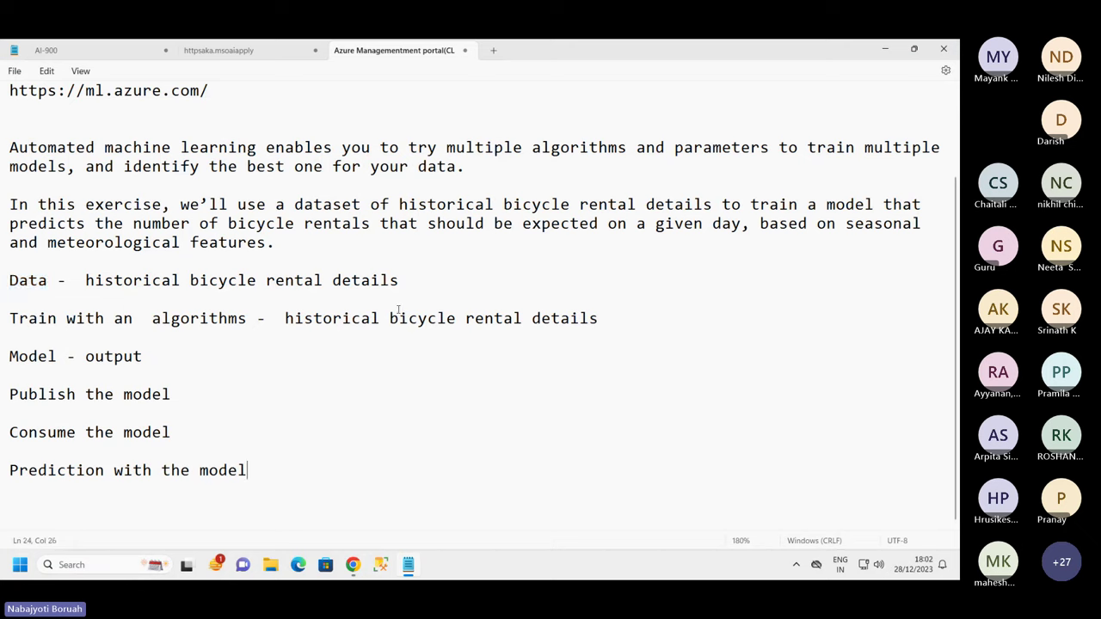
pyautogui.click(448, 284)
pyautogui.write('(')
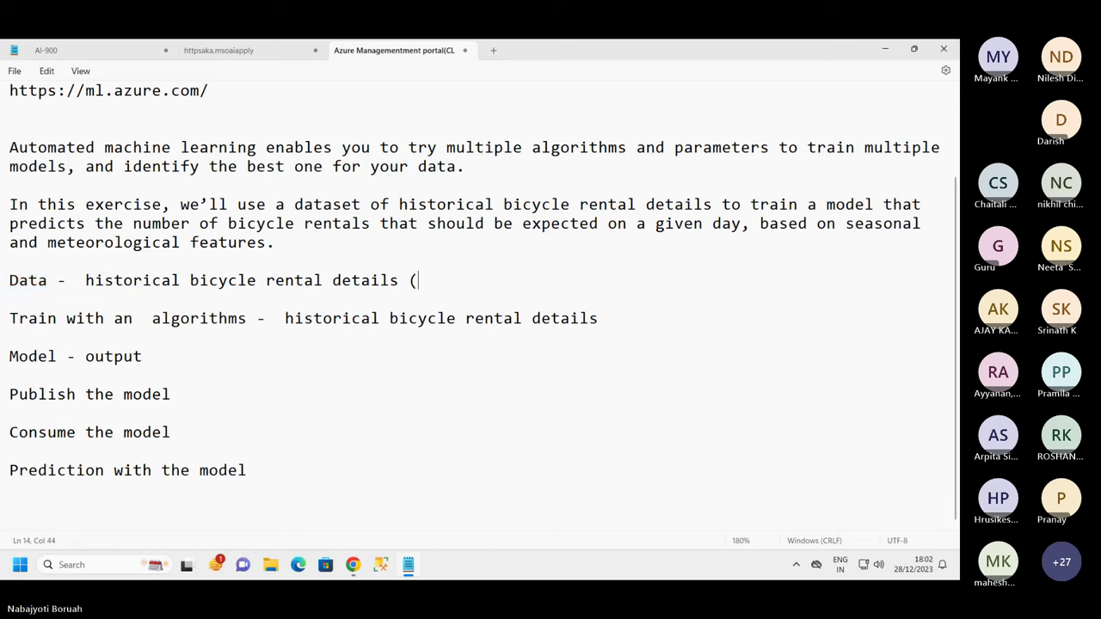
pyautogui.write('https://aka.ms/bike-rentals')
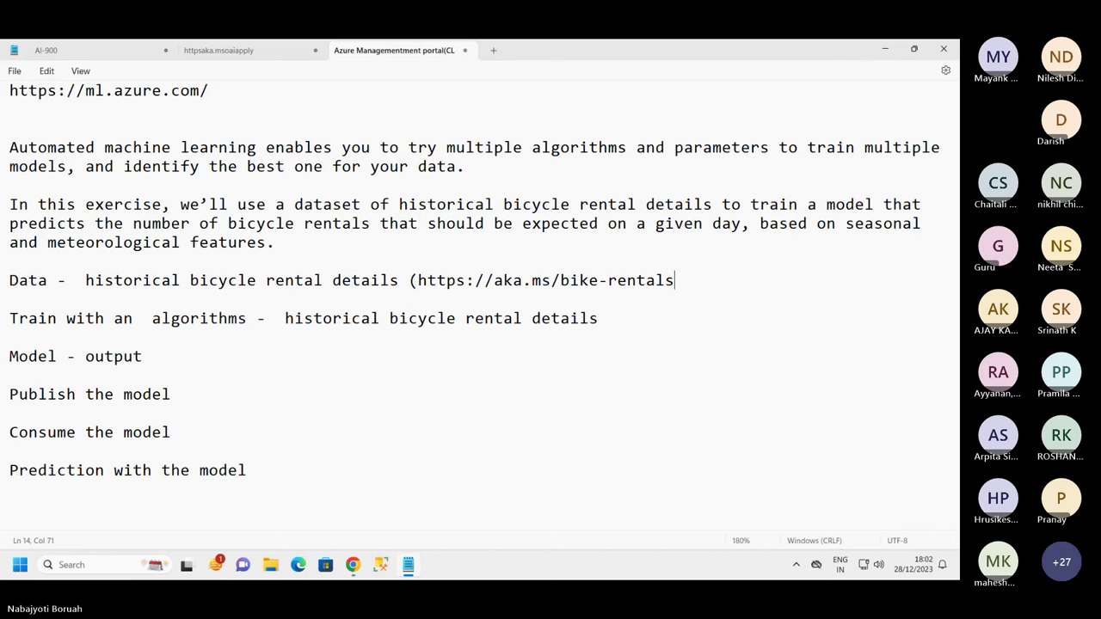
pyautogui.write(')')
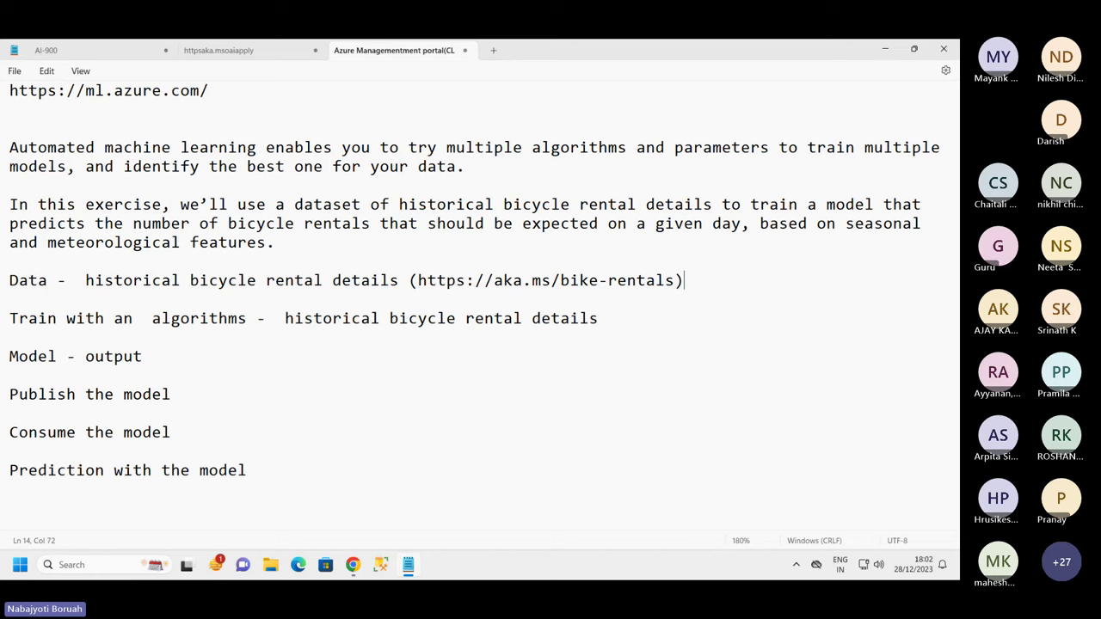
# Return to the data asset setup in Chrome, accept the web URL, and review the data preview in the parsing settings.
pyautogui.click(356, 560)
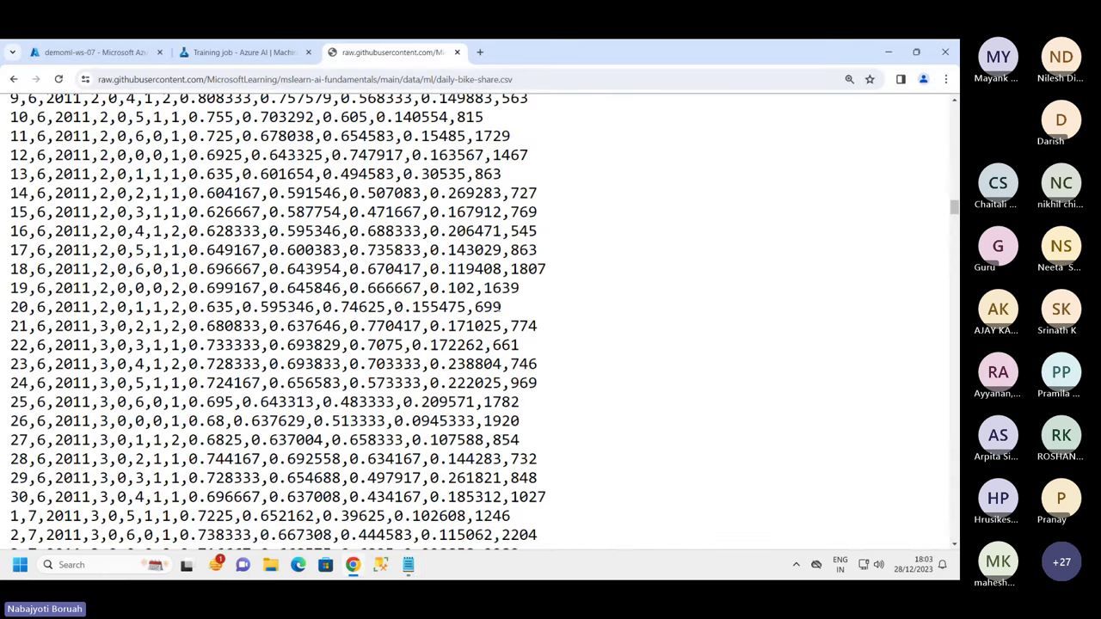
pyautogui.click(241, 51)
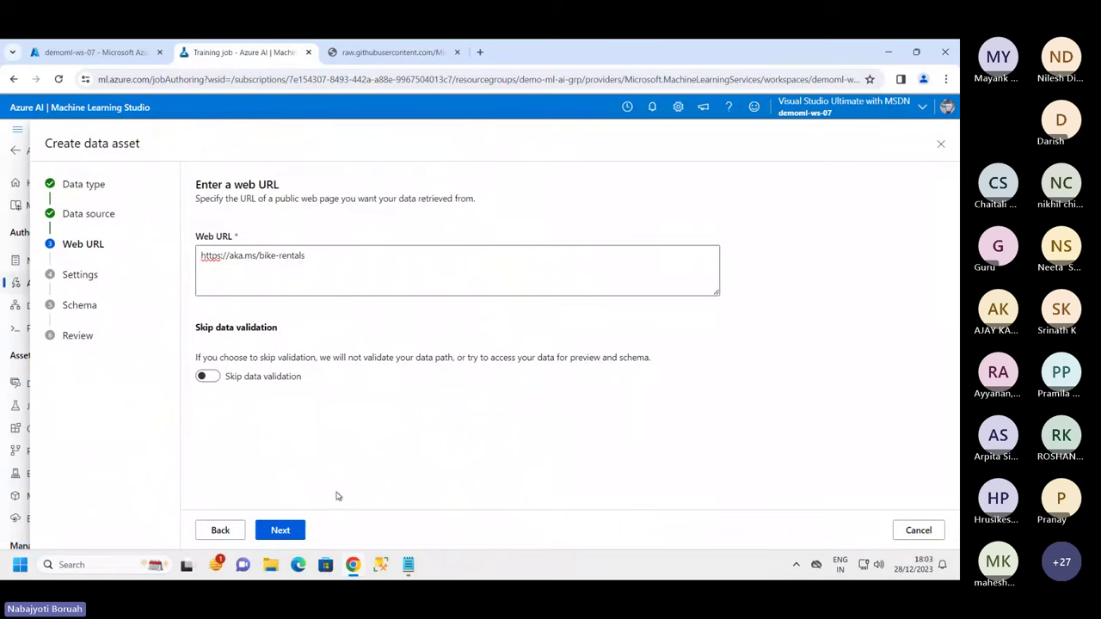
pyautogui.click(282, 529)
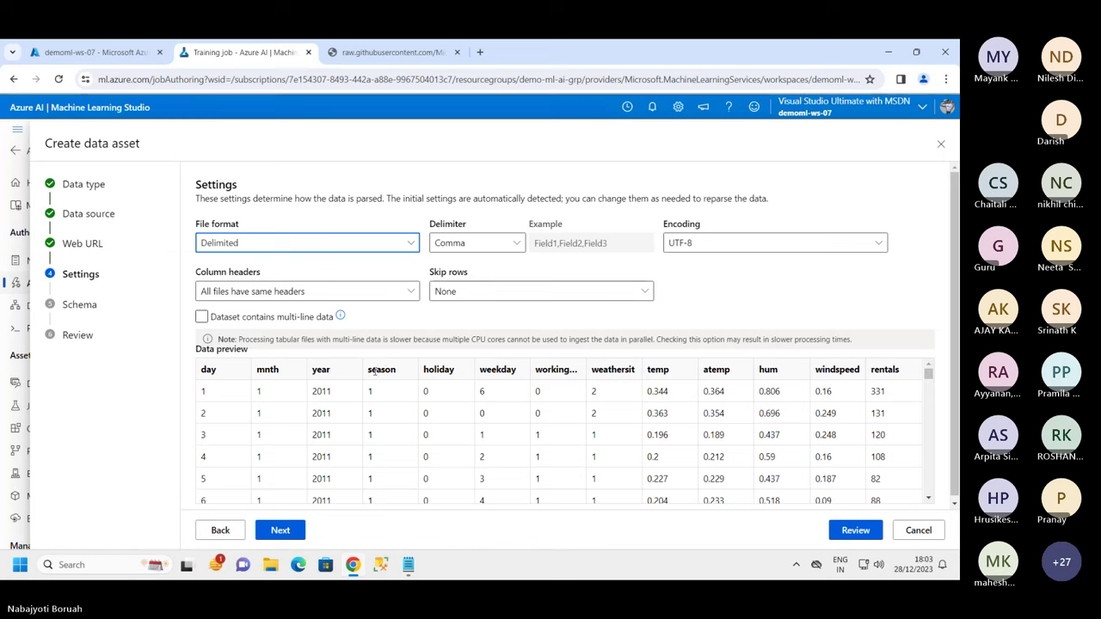
pyautogui.scroll(-1, 301, 456)
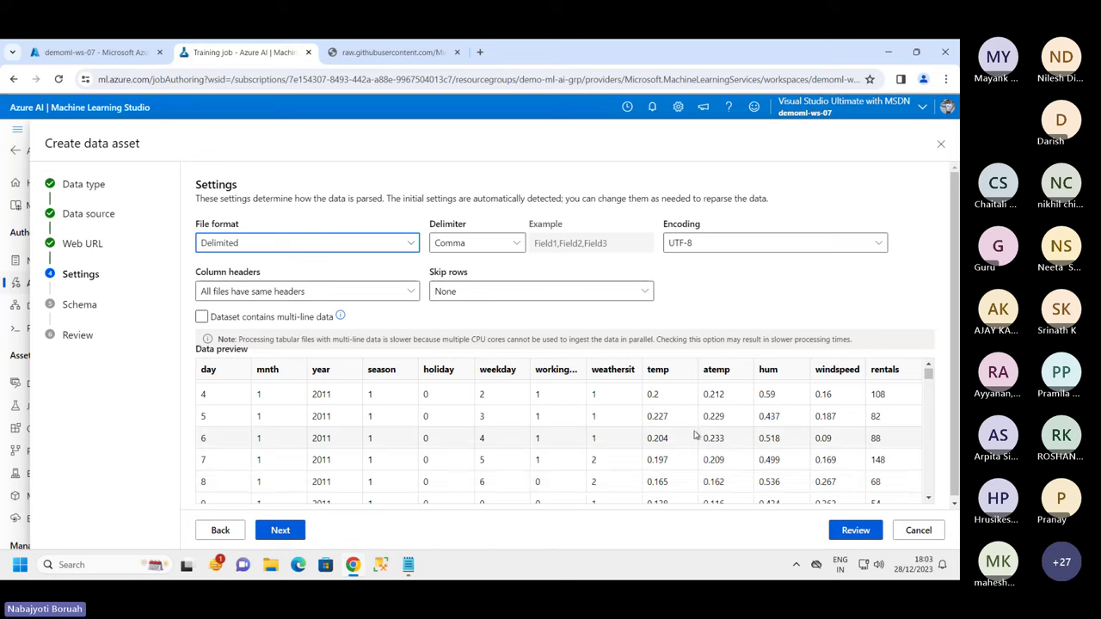
pyautogui.scroll(-3, 314, 464)
pyautogui.scroll(5, 314, 460)
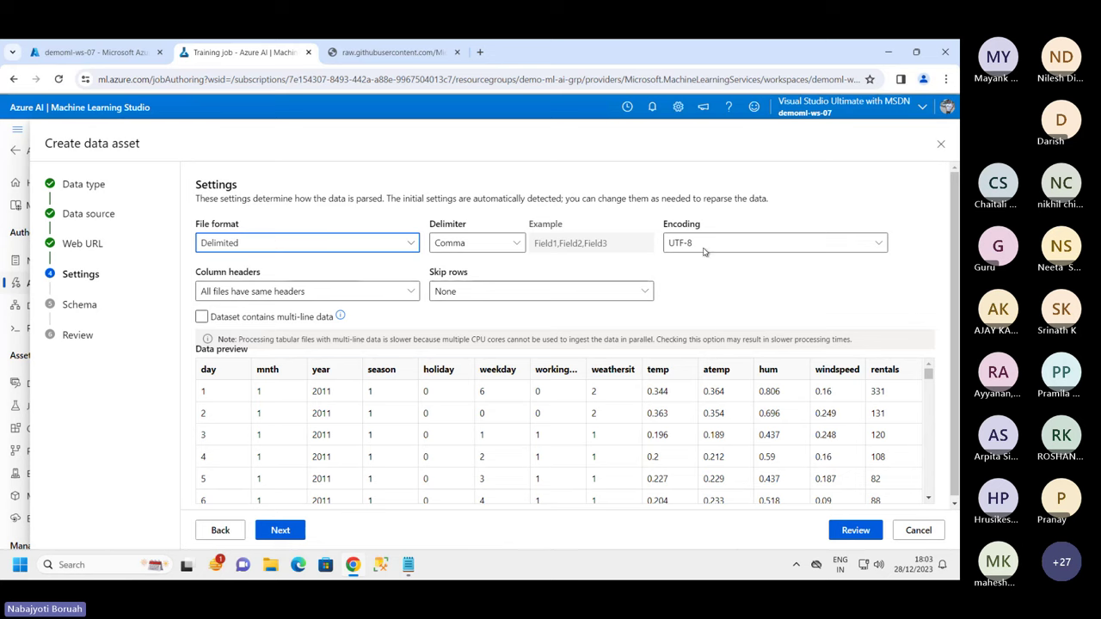
# Set the column headers option to "Only first file has headers" and continue to the data asset's schema.
pyautogui.click(370, 297)
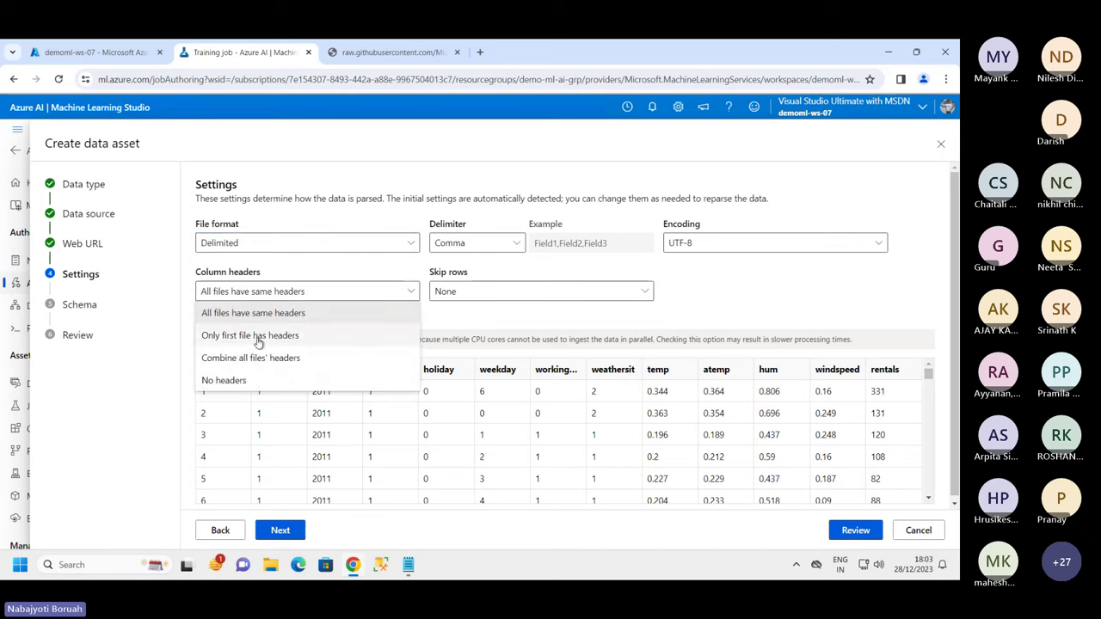
pyautogui.click(258, 337)
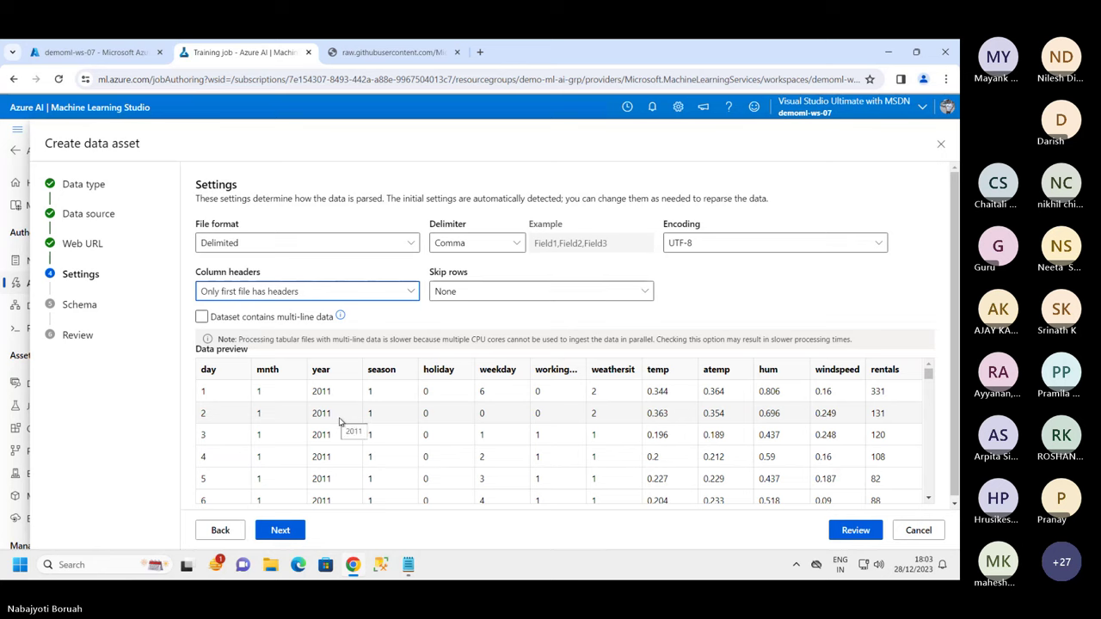
pyautogui.scroll(-2, 370, 420)
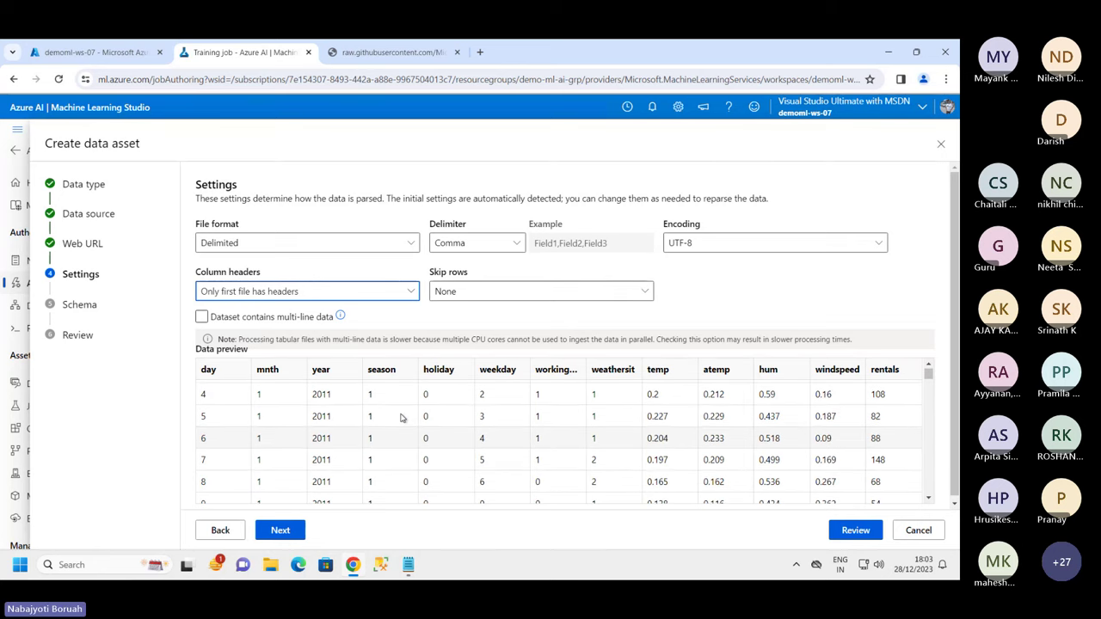
pyautogui.scroll(2, 401, 418)
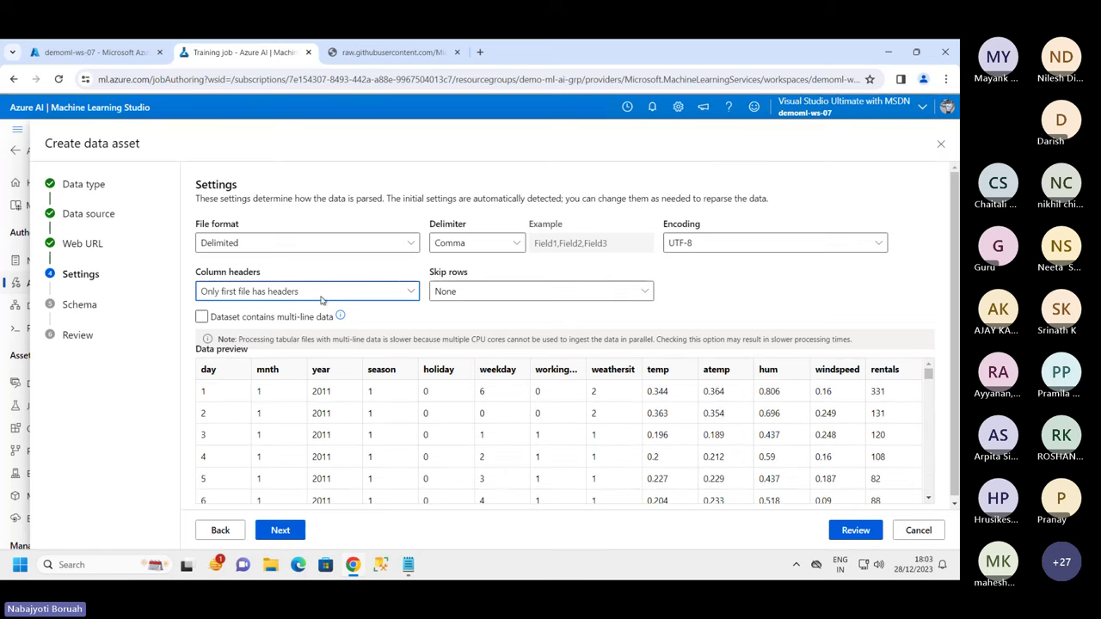
pyautogui.click(289, 531)
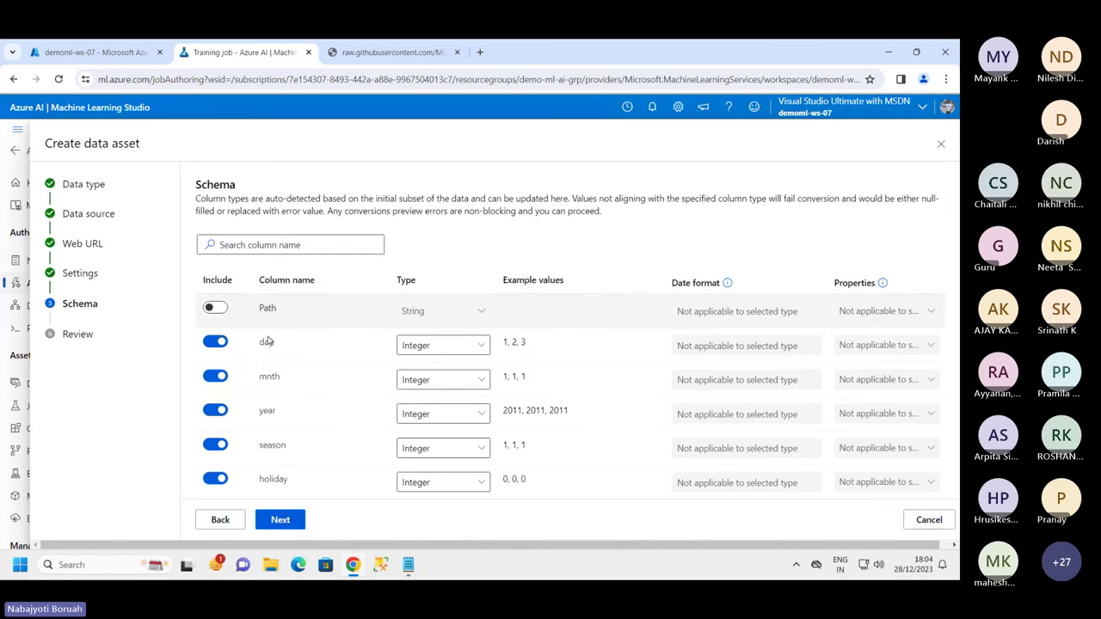
# Examine the included columns, their detected types and example values throughout the data asset's schema, from Path to rentals.
pyautogui.scroll(-3, 288, 445)
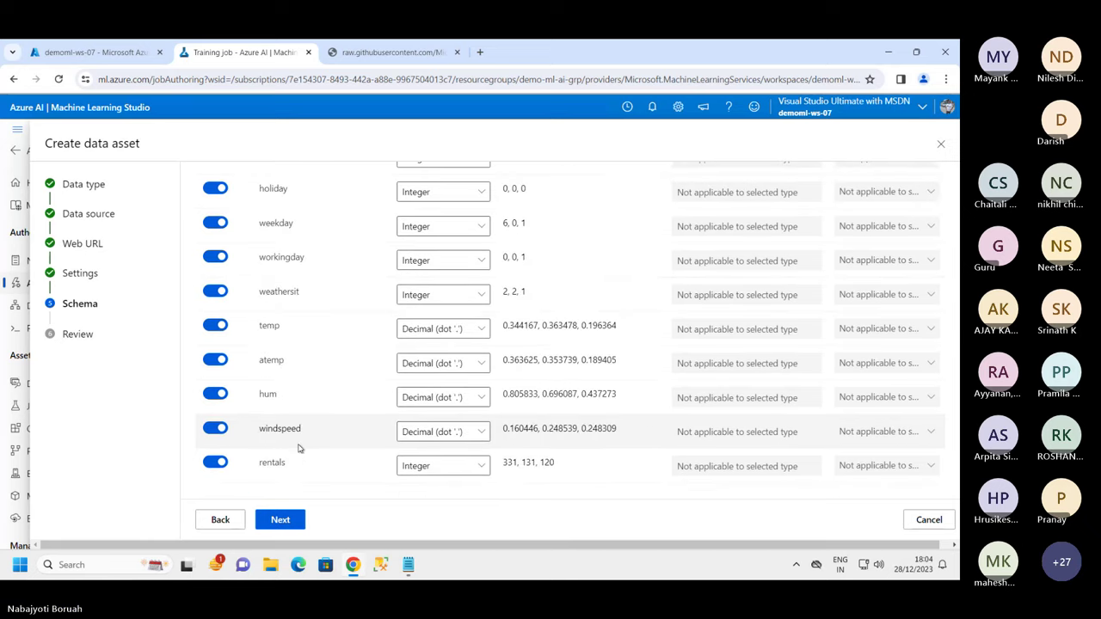
pyautogui.scroll(5, 297, 446)
pyautogui.scroll(-3, 455, 418)
pyautogui.scroll(3, 504, 346)
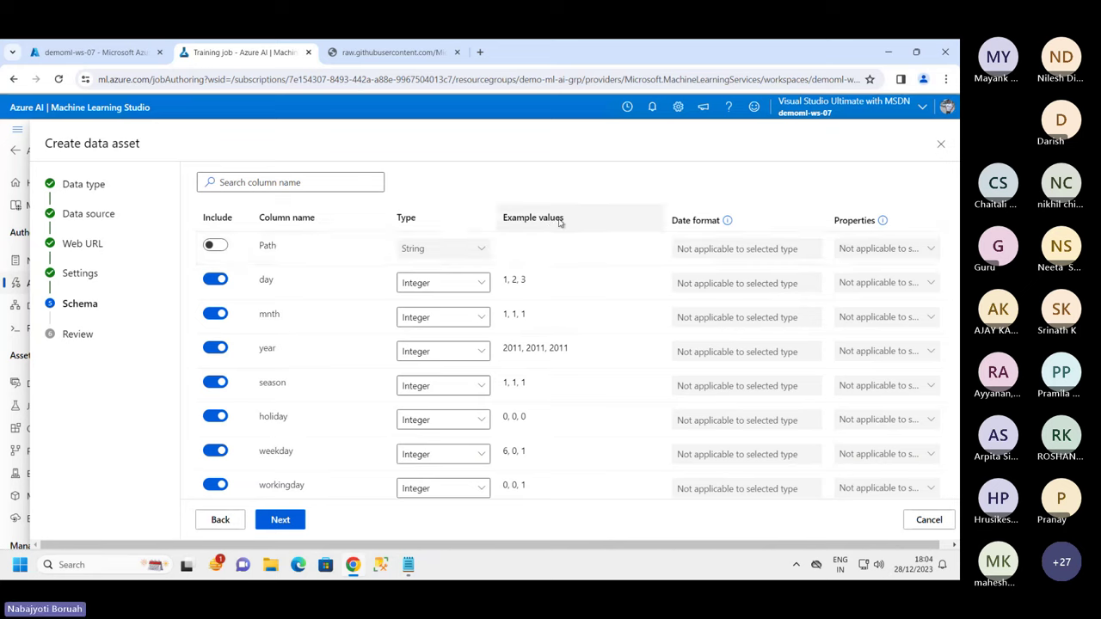
pyautogui.scroll(-2, 539, 473)
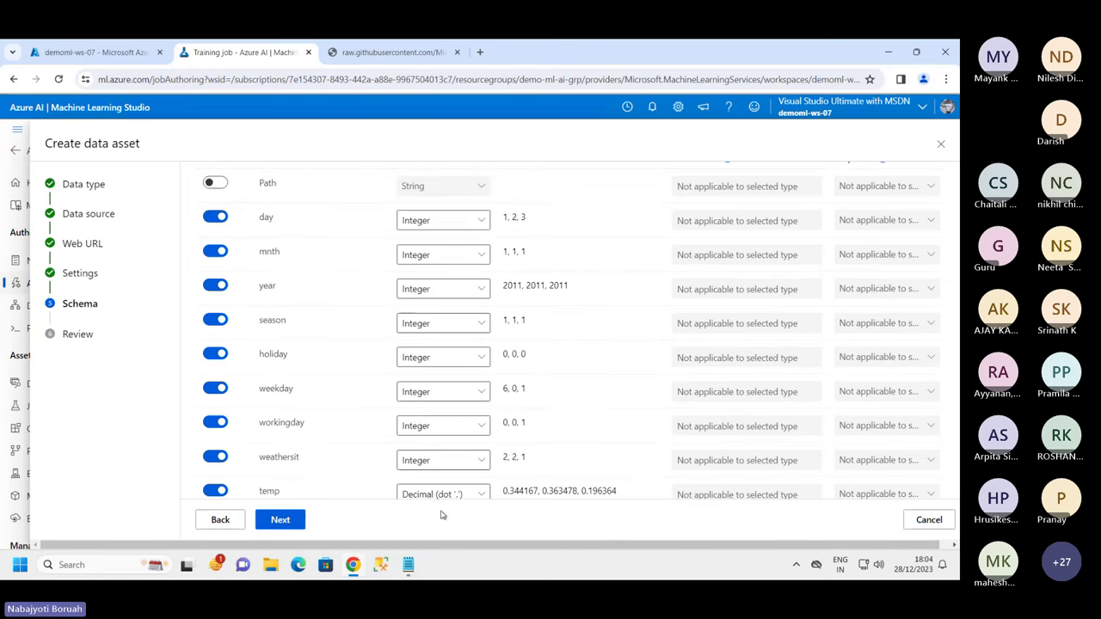
pyautogui.scroll(3, 432, 391)
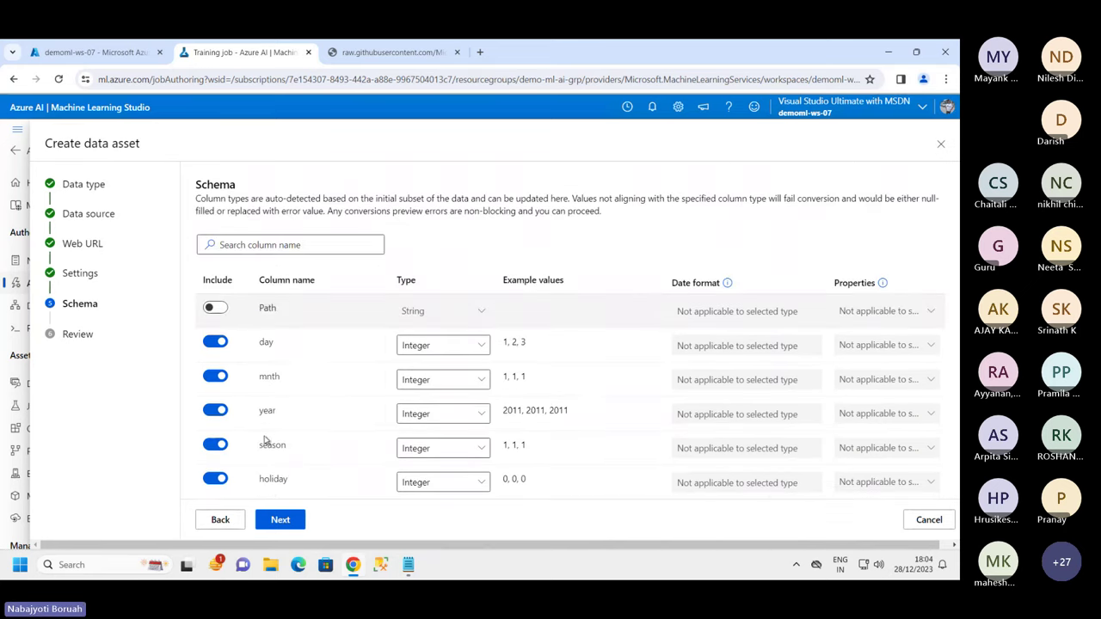
pyautogui.scroll(-4, 267, 441)
pyautogui.scroll(4, 457, 356)
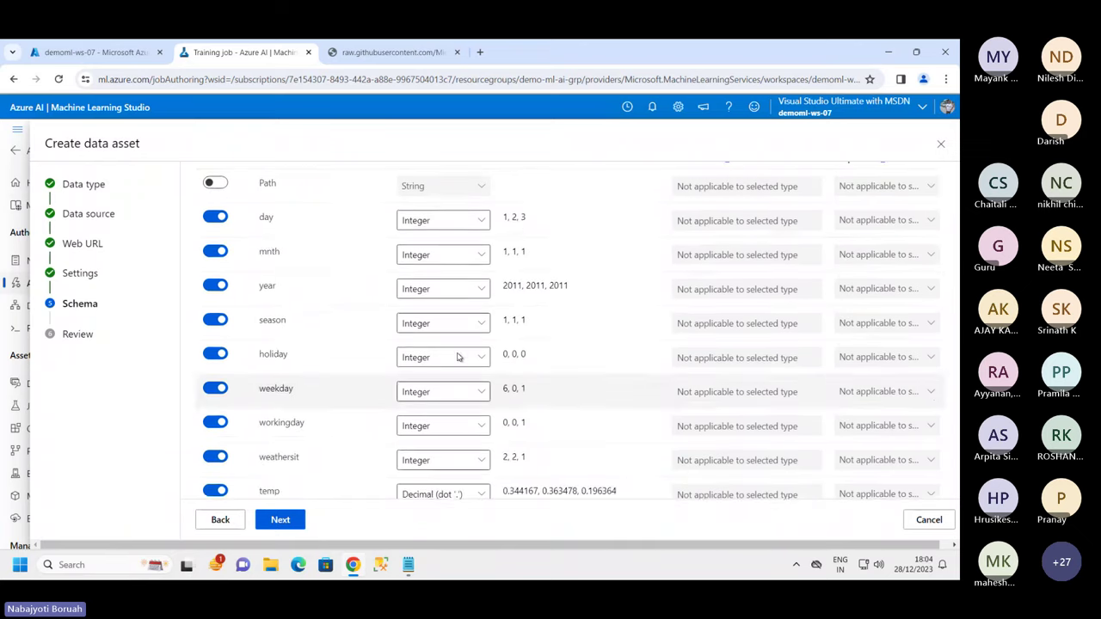
pyautogui.scroll(-4, 467, 494)
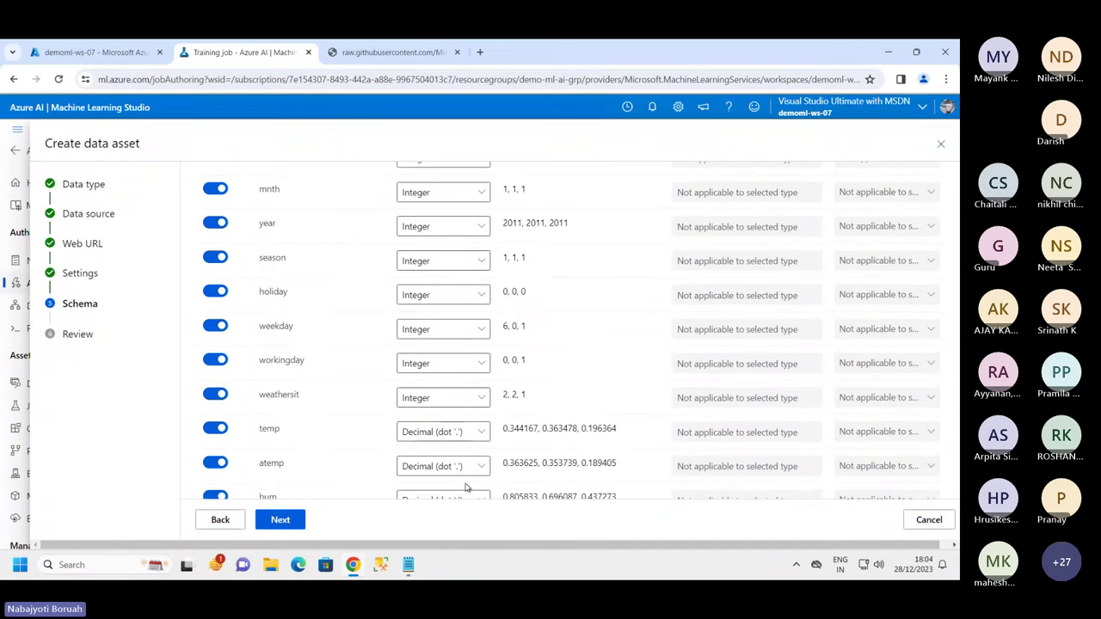
pyautogui.scroll(-3, 444, 499)
pyautogui.scroll(5, 321, 438)
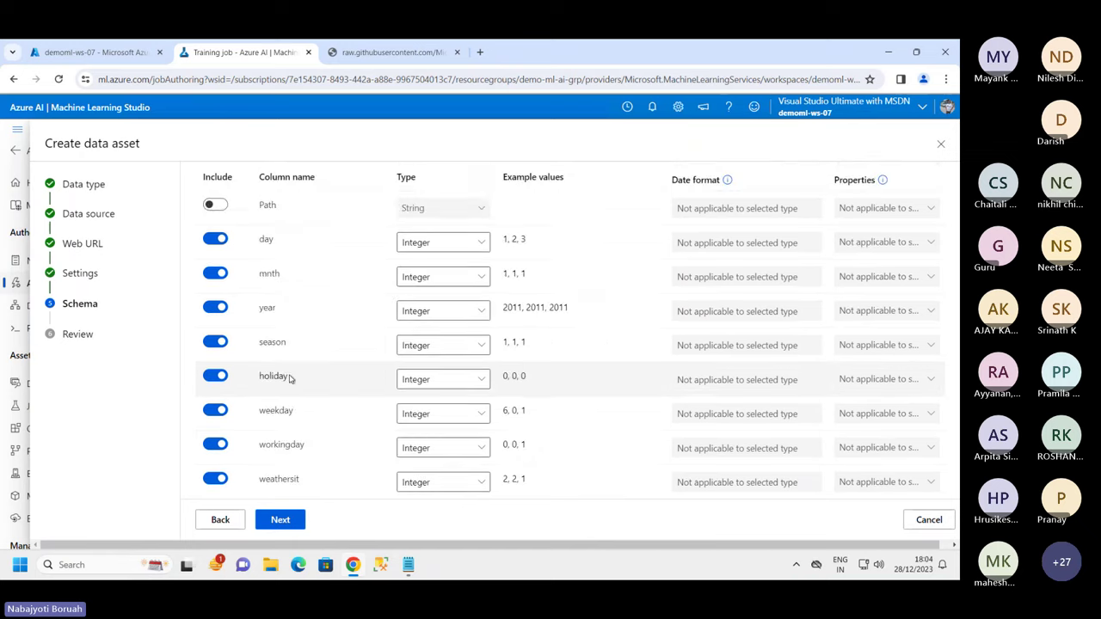
pyautogui.scroll(-5, 301, 434)
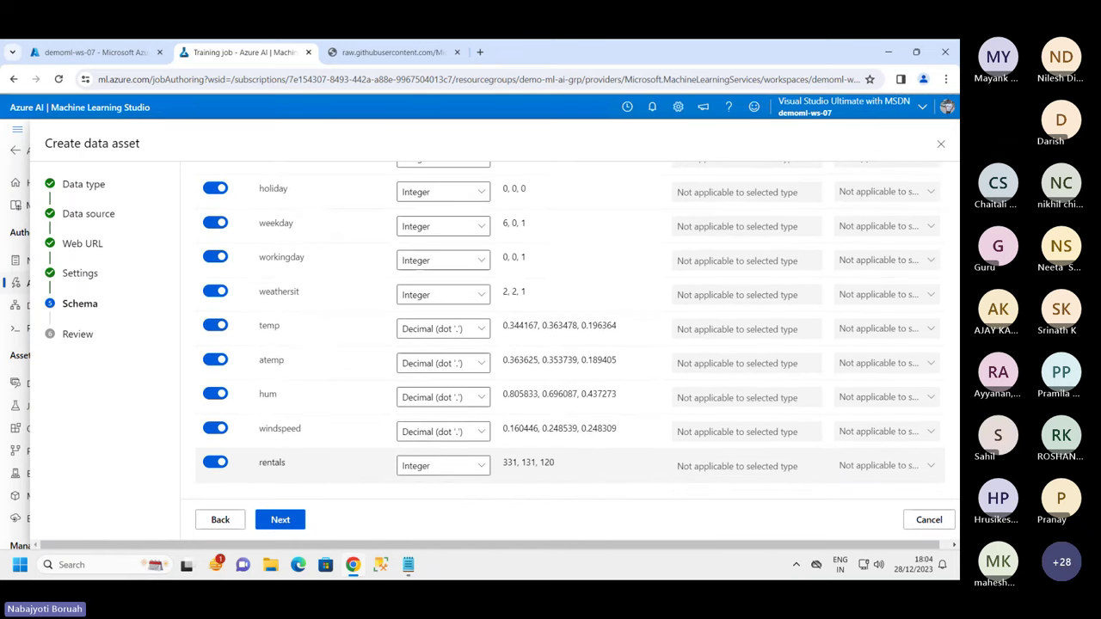
pyautogui.scroll(5, 396, 258)
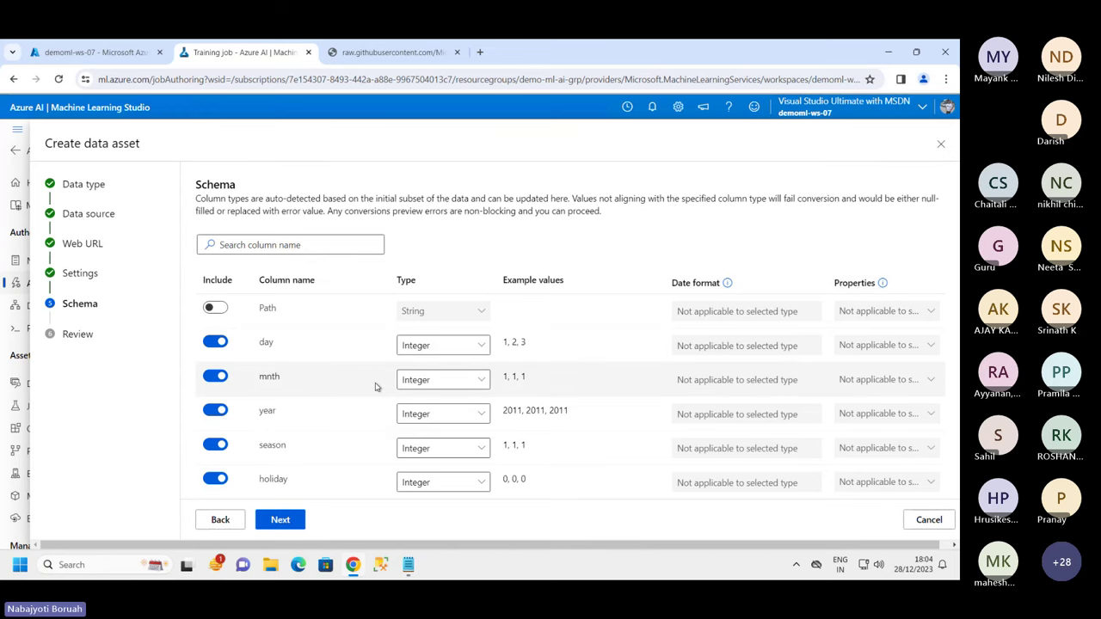
pyautogui.scroll(-2, 361, 413)
# Continue to the data asset's review, check its data type, source, web URL and parsing settings, and create the asset.
pyautogui.click(292, 526)
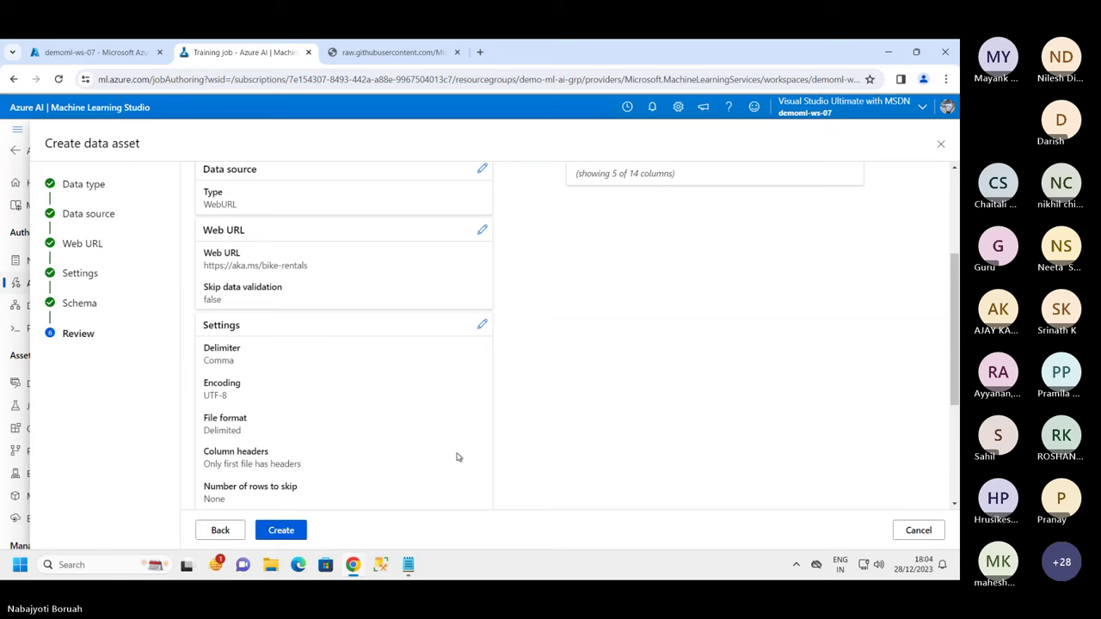
pyautogui.scroll(1, 445, 380)
pyautogui.scroll(2, 444, 380)
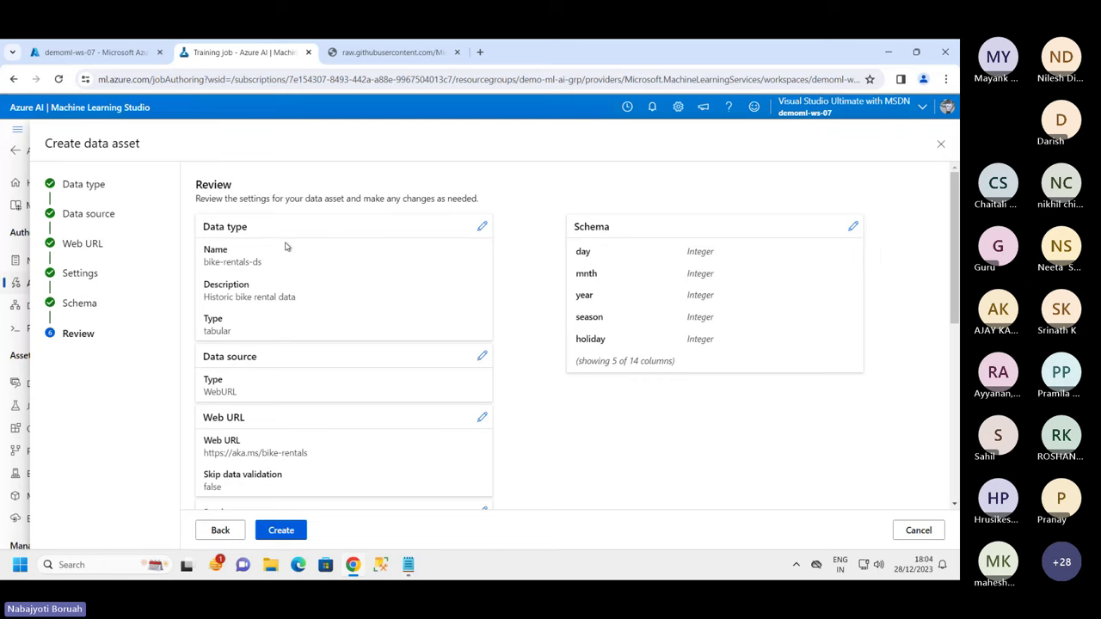
pyautogui.scroll(-2, 366, 286)
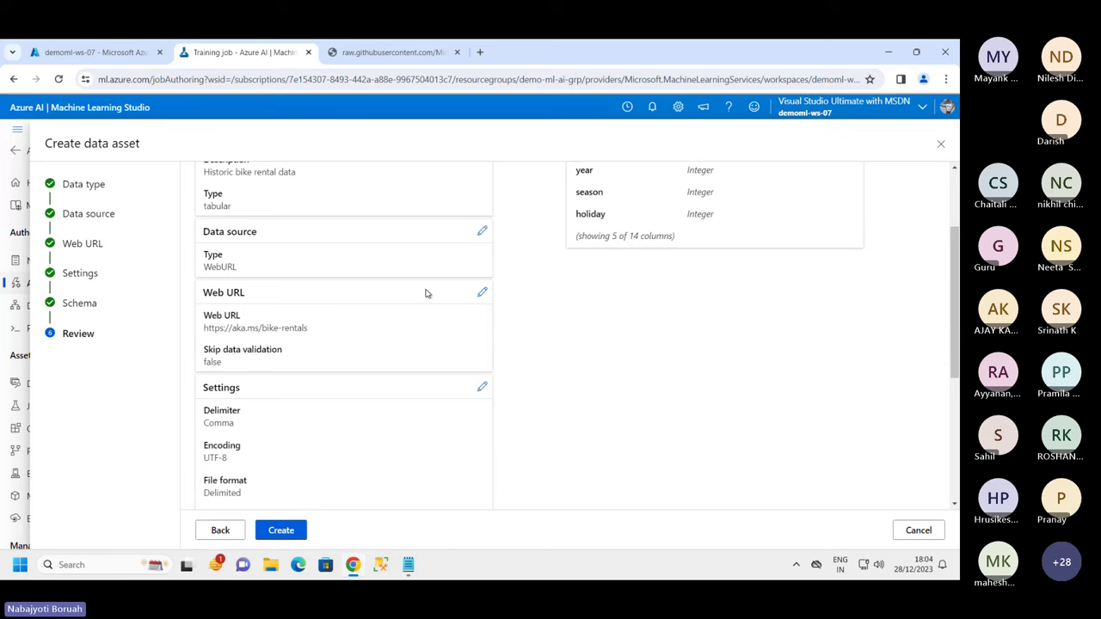
pyautogui.scroll(-2, 331, 387)
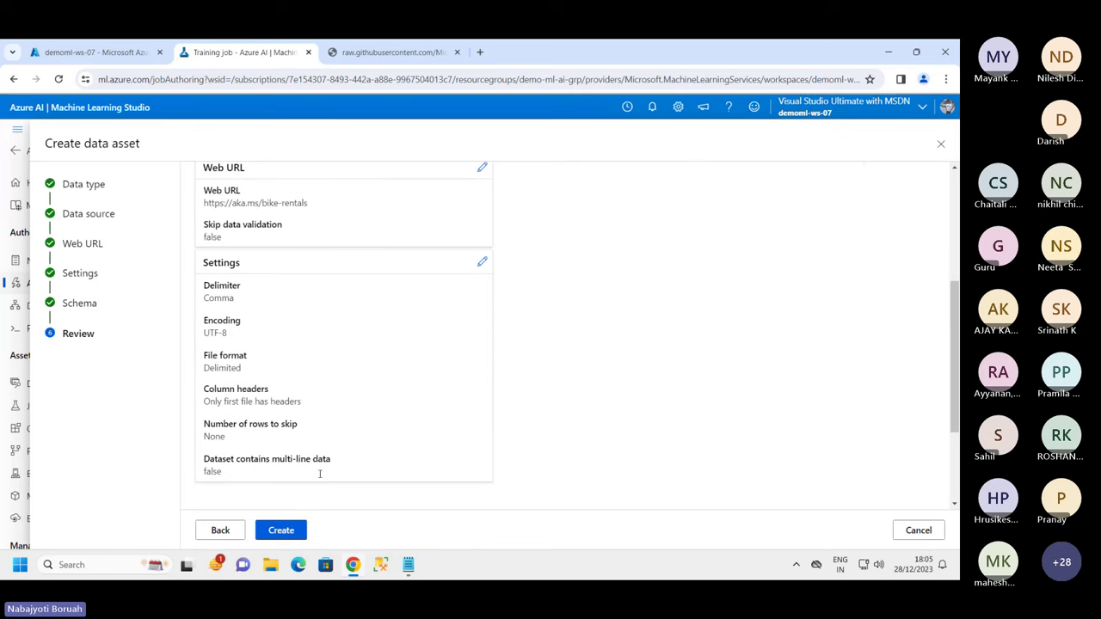
pyautogui.scroll(4, 412, 249)
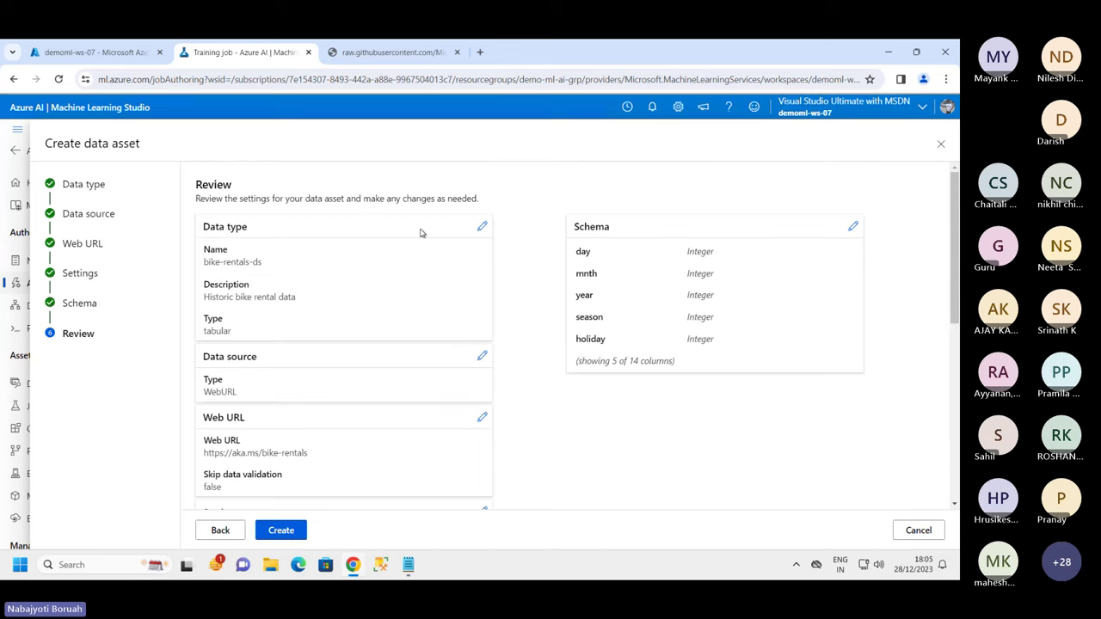
pyautogui.scroll(-4, 403, 280)
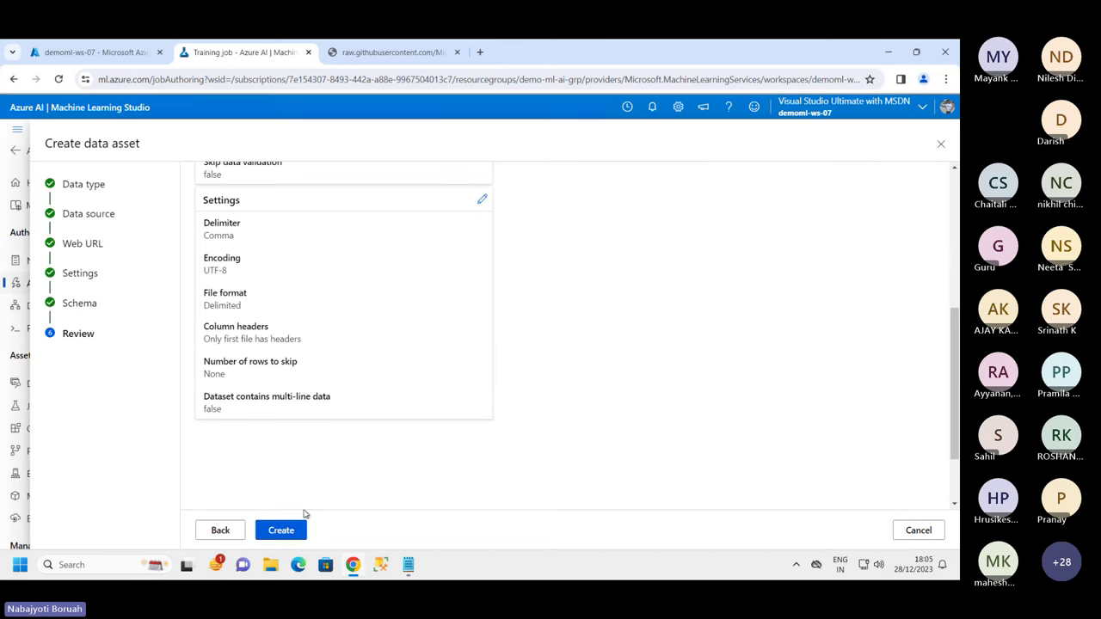
pyautogui.click(287, 531)
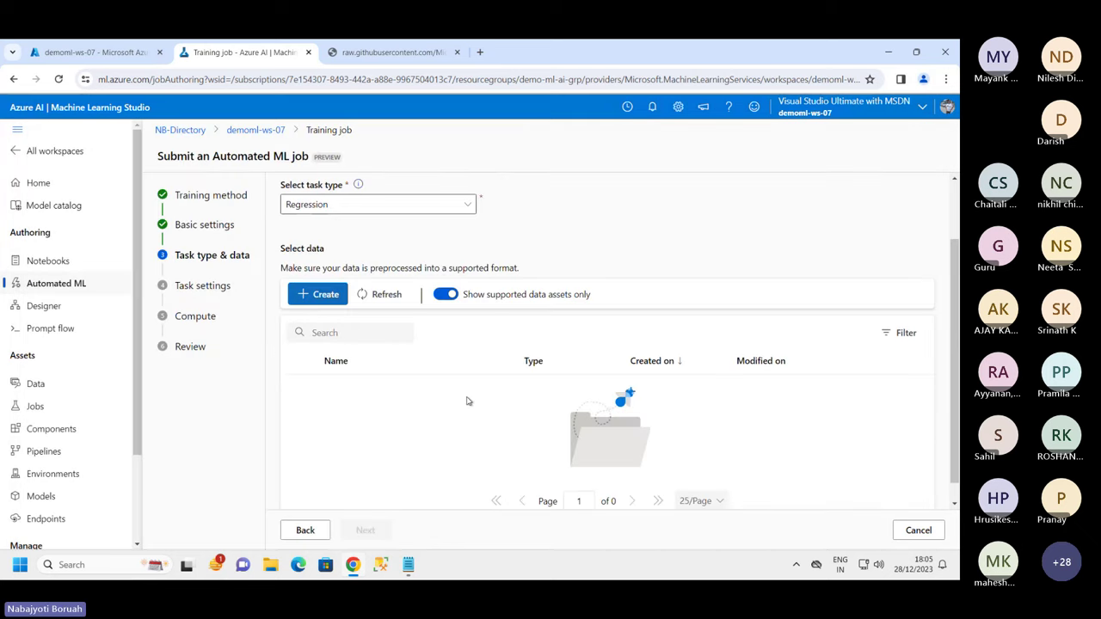
# Select the bike-rentals-ds data asset from the refreshed list as the job's data and continue to the task settings.
pyautogui.scroll(-1, 468, 401)
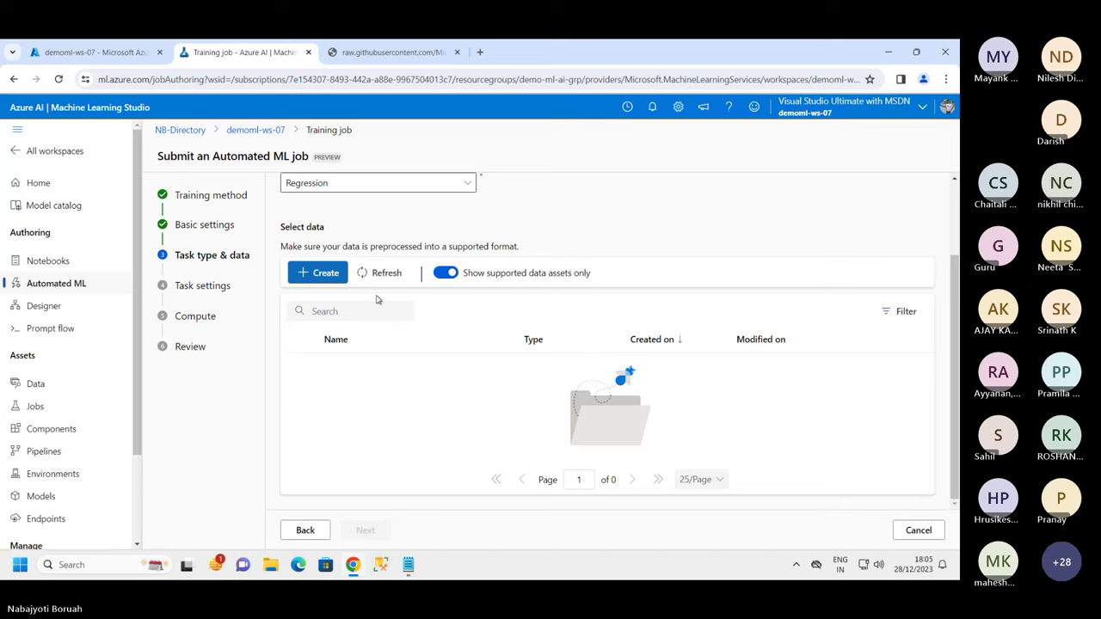
pyautogui.scroll(1, 376, 299)
pyautogui.scroll(-1, 407, 310)
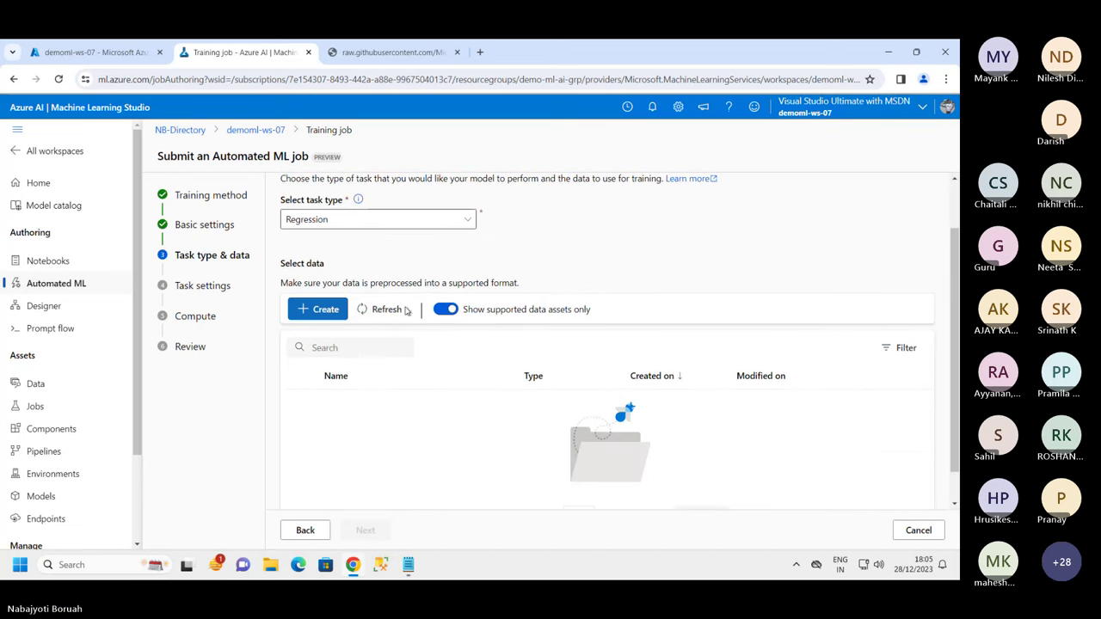
pyautogui.click(381, 310)
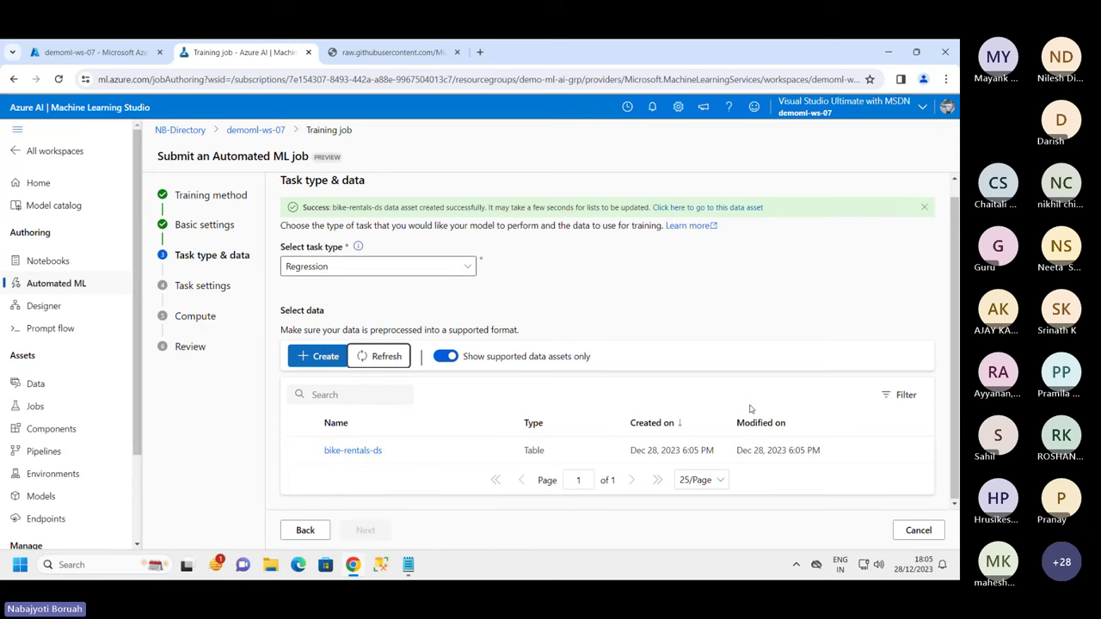
pyautogui.click(371, 450)
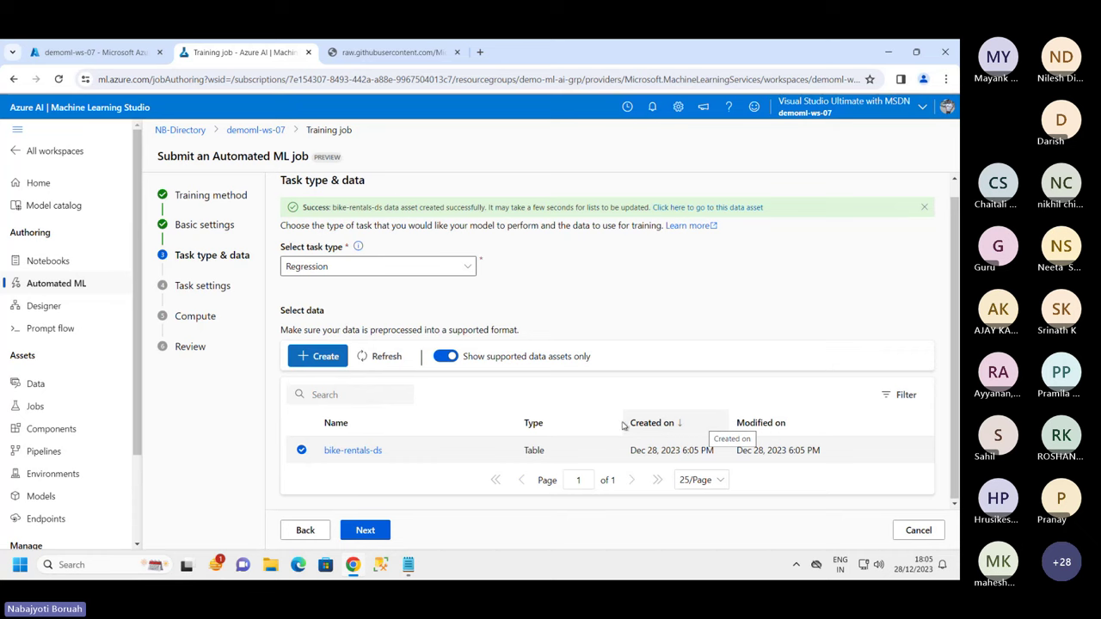
pyautogui.click(692, 485)
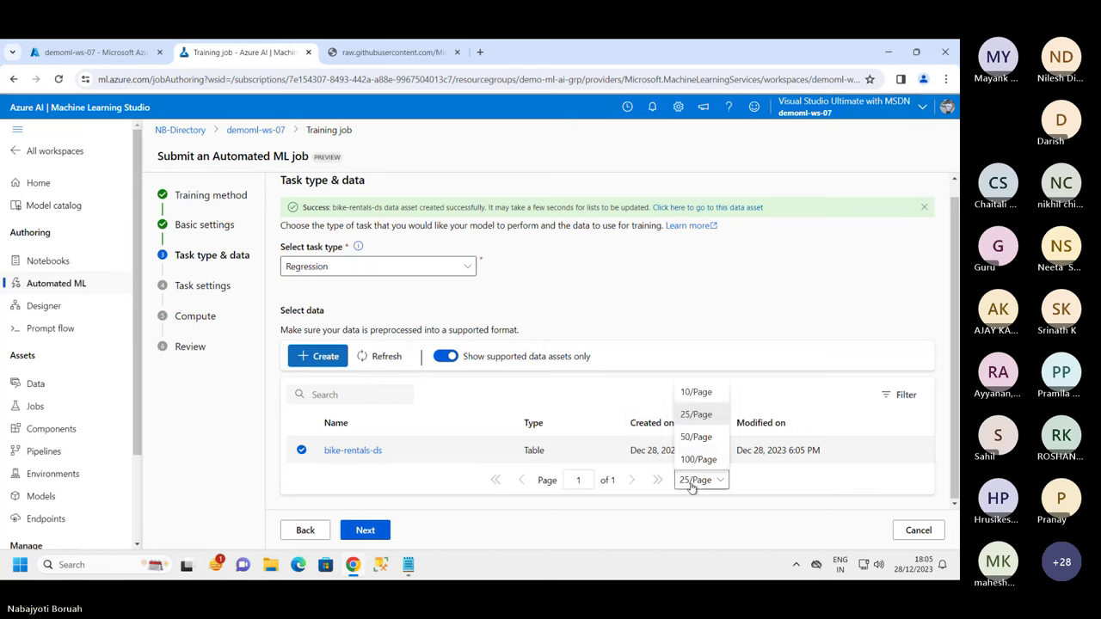
pyautogui.click(652, 508)
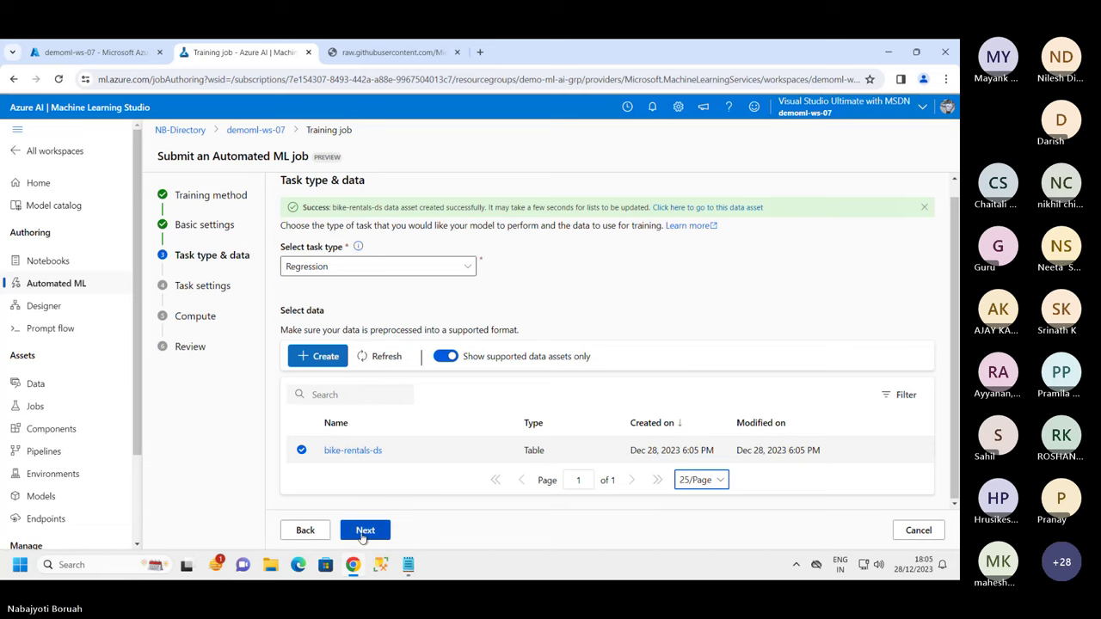
pyautogui.click(365, 531)
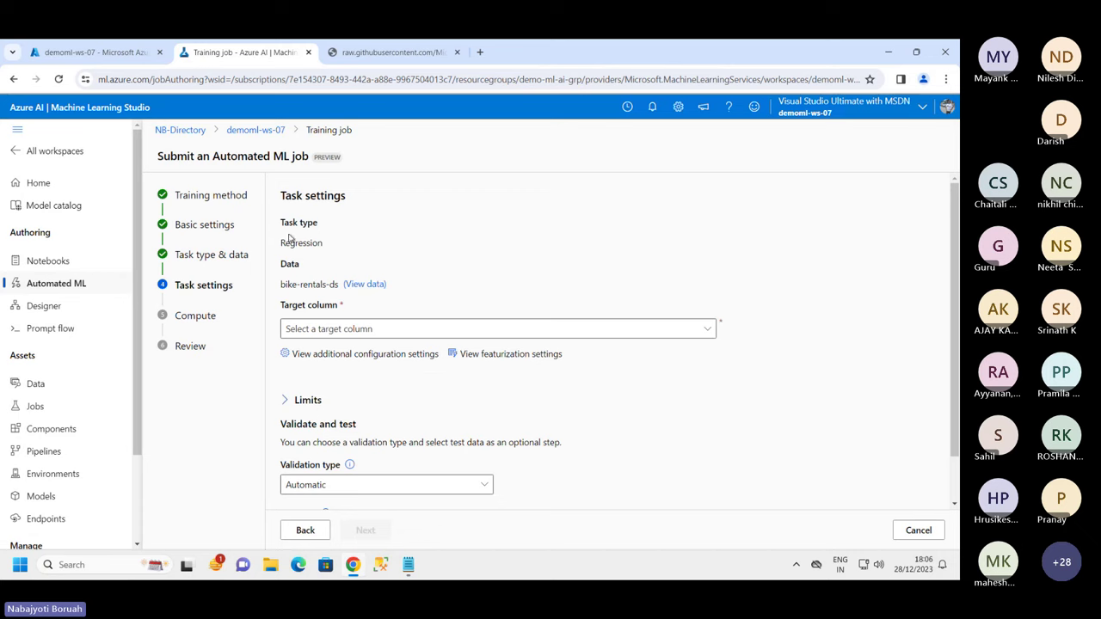
# Check the task type and data name in the task settings, and set the target column to rentals (Integer).
pyautogui.moveTo(283, 222); pyautogui.dragTo(327, 245)
pyautogui.moveTo(281, 285); pyautogui.dragTo(341, 286)
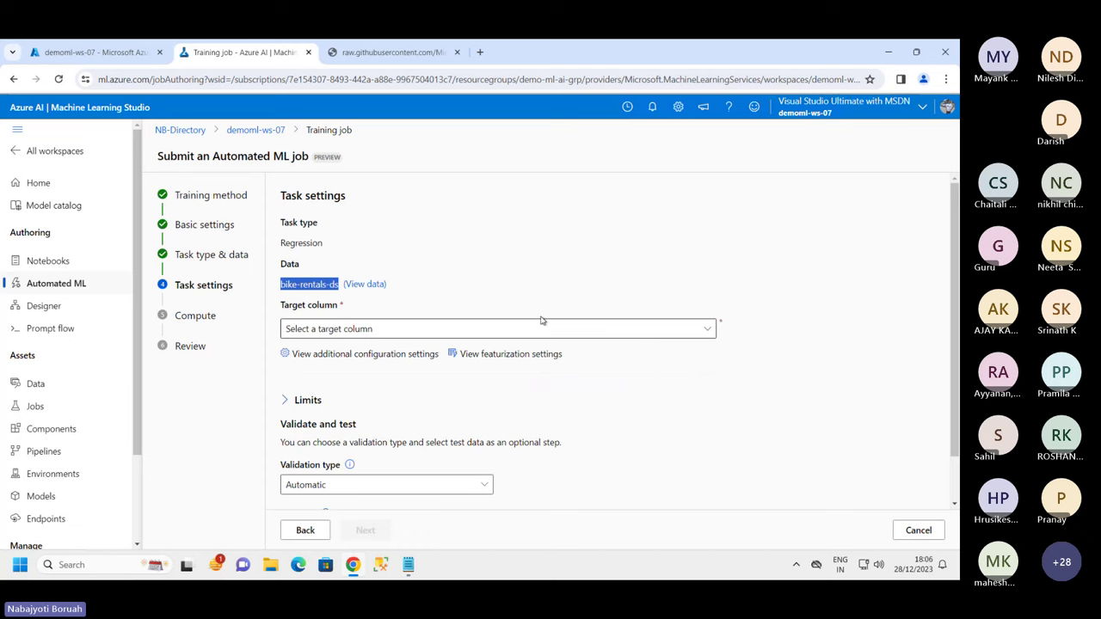
pyautogui.click(701, 334)
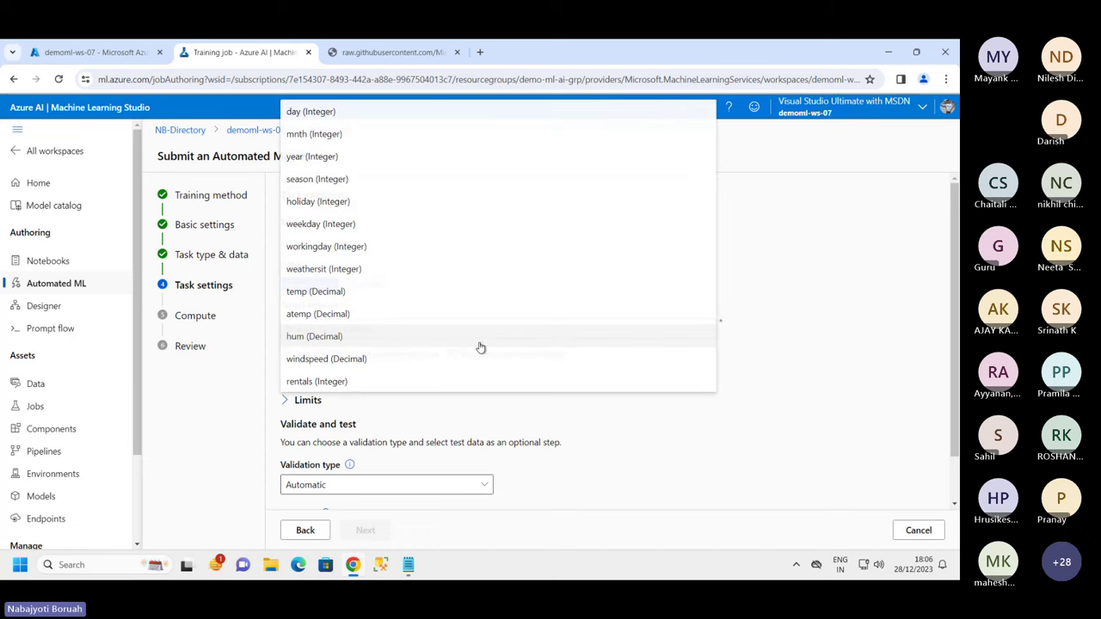
pyautogui.click(333, 381)
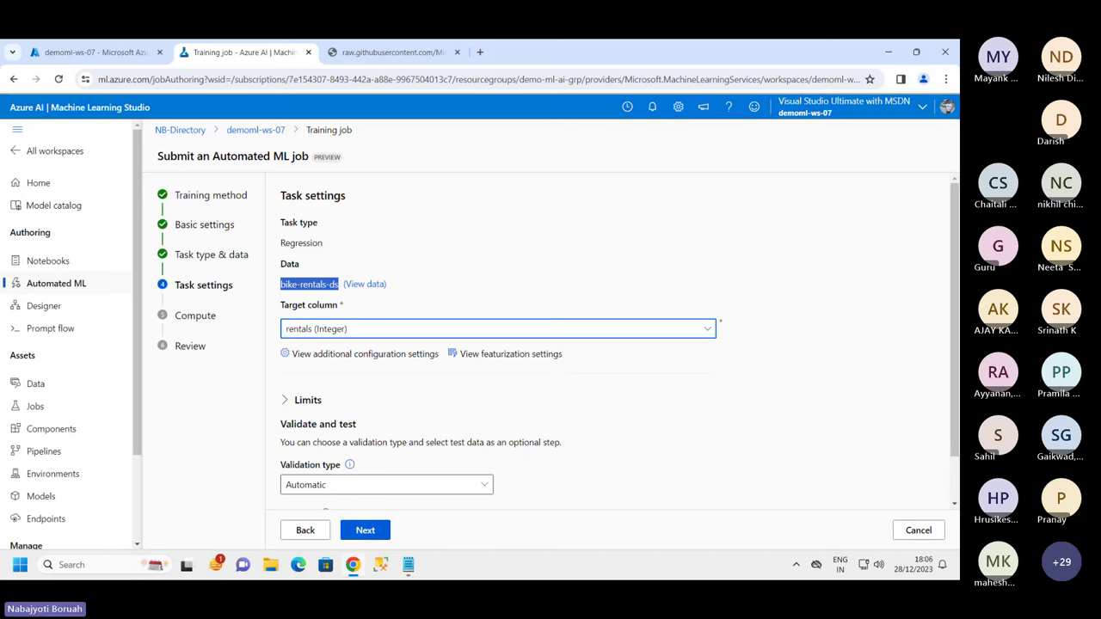
# Open the job's additional configuration settings and view the blocked models options with their explanation.
pyautogui.scroll(-1, 452, 403)
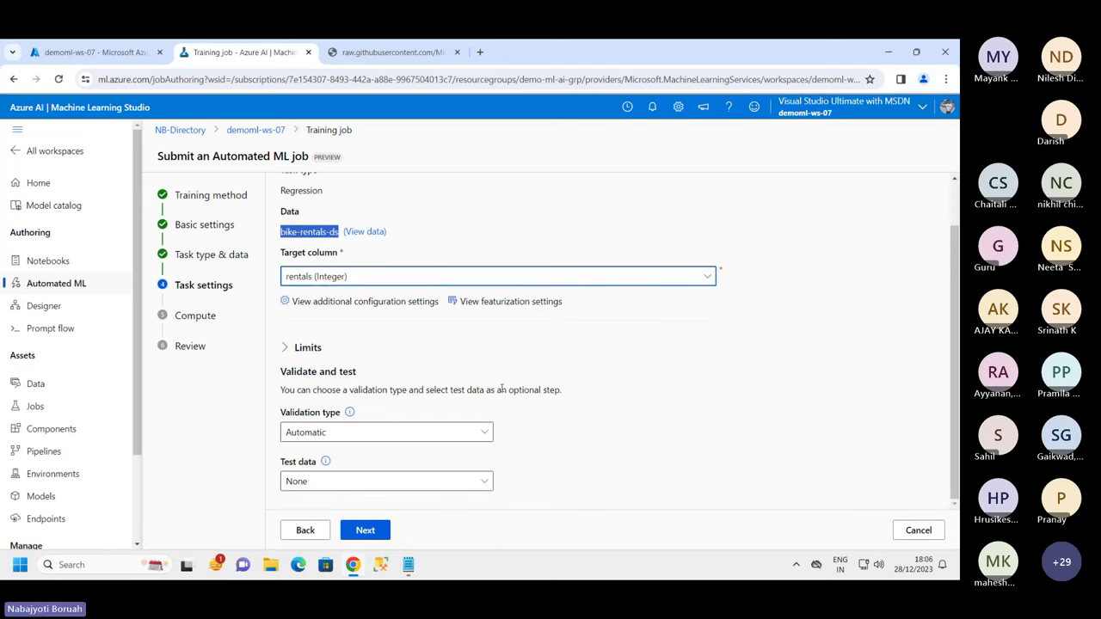
pyautogui.click(323, 306)
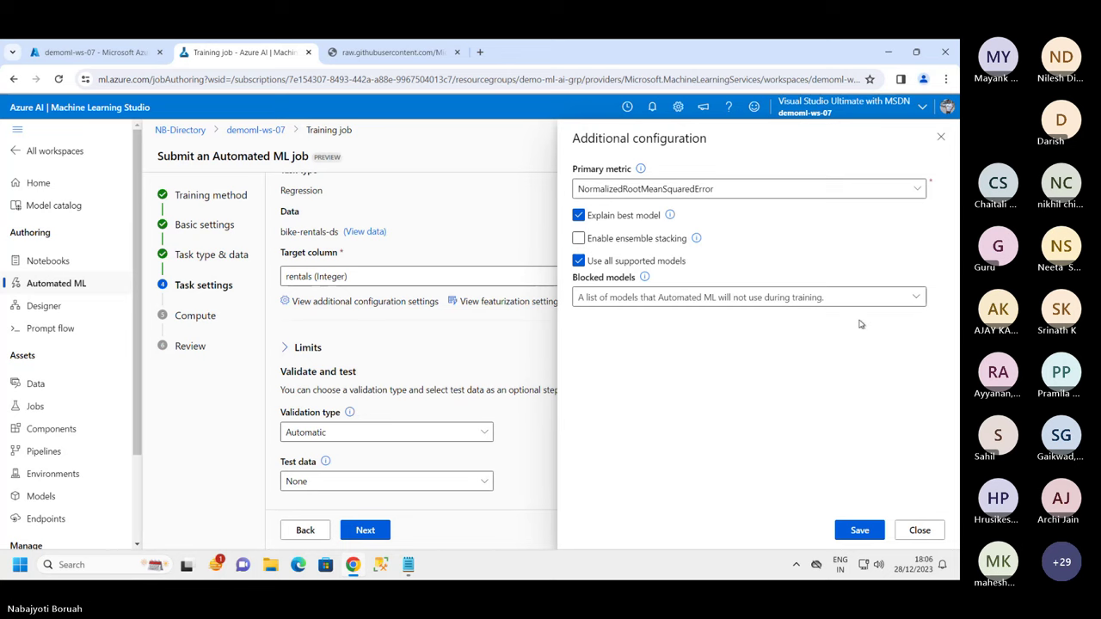
pyautogui.click(913, 301)
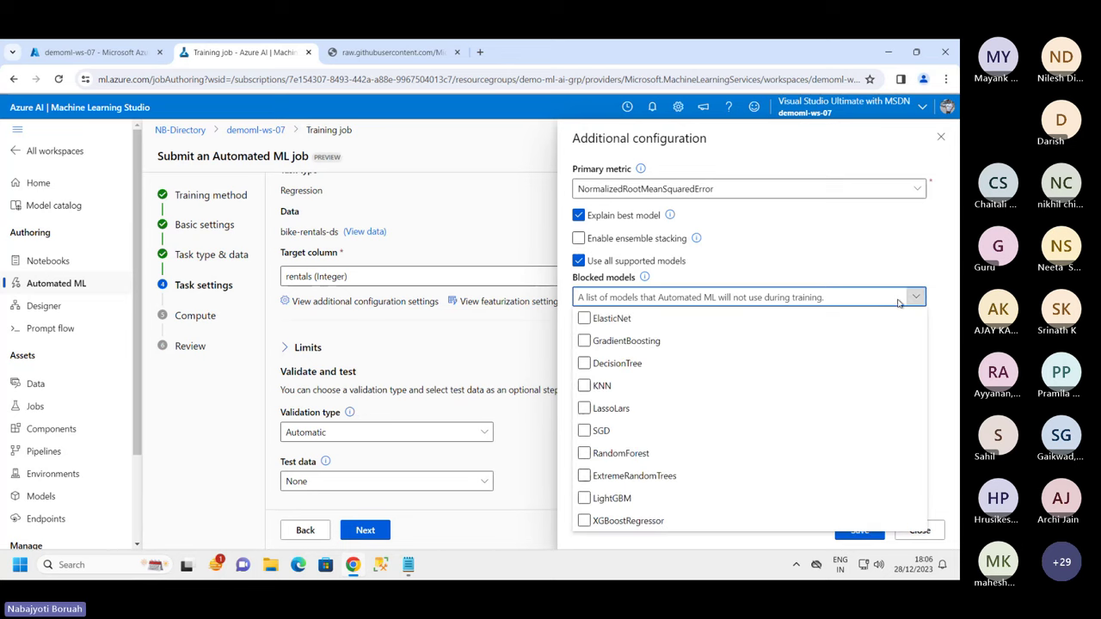
pyautogui.click(645, 277)
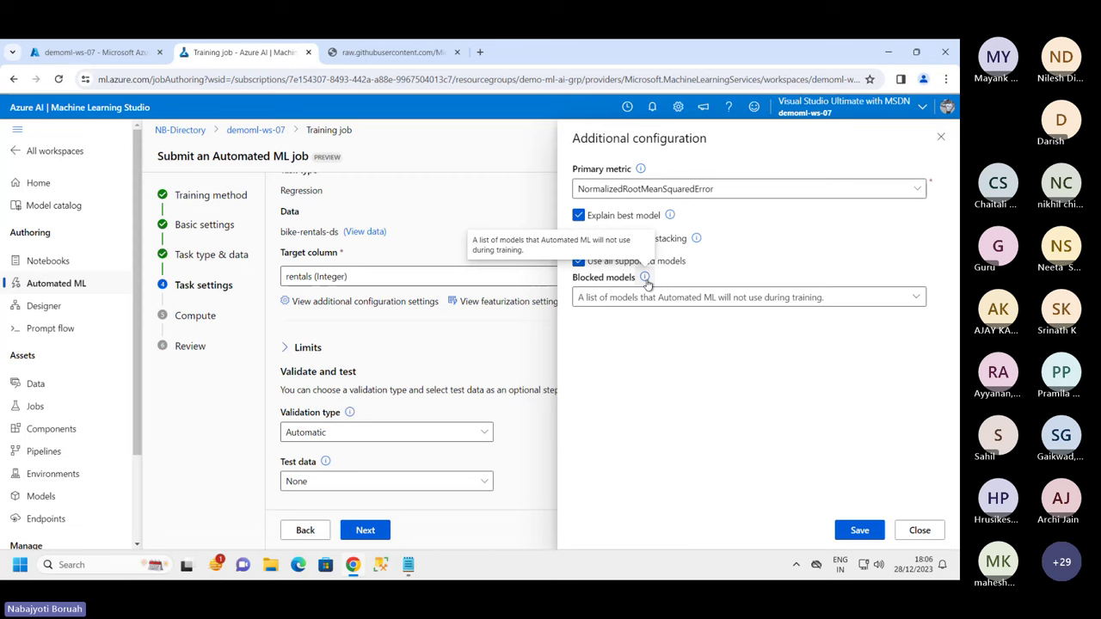
# Add RandomForest and LightGBM to the blocked models in the additional configuration.
pyautogui.click(914, 297)
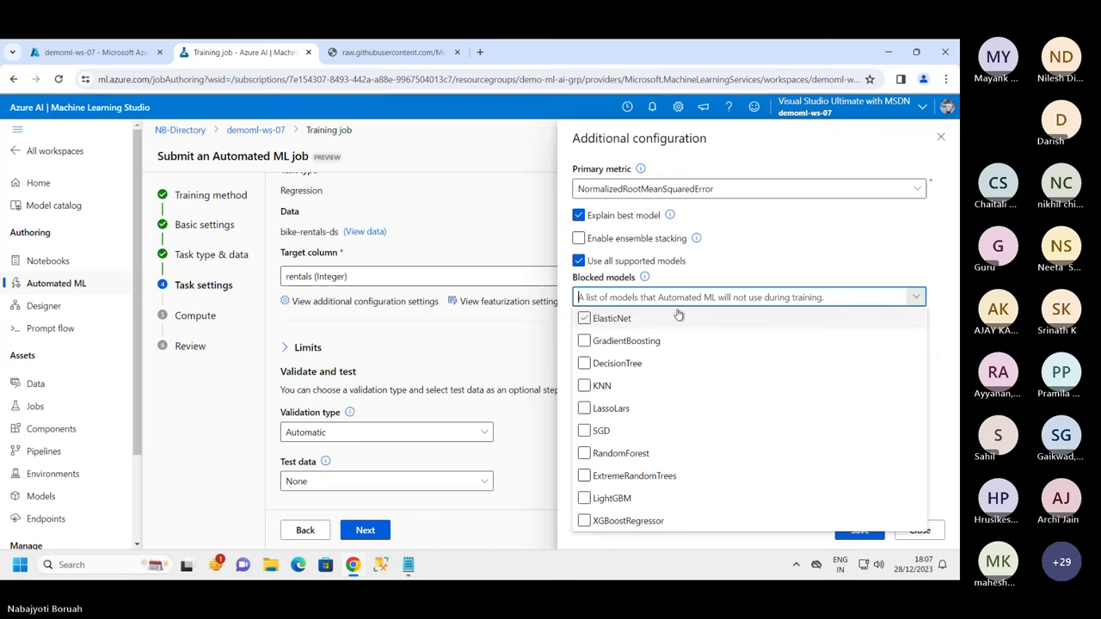
pyautogui.click(908, 346)
pyautogui.click(623, 340)
pyautogui.click(602, 385)
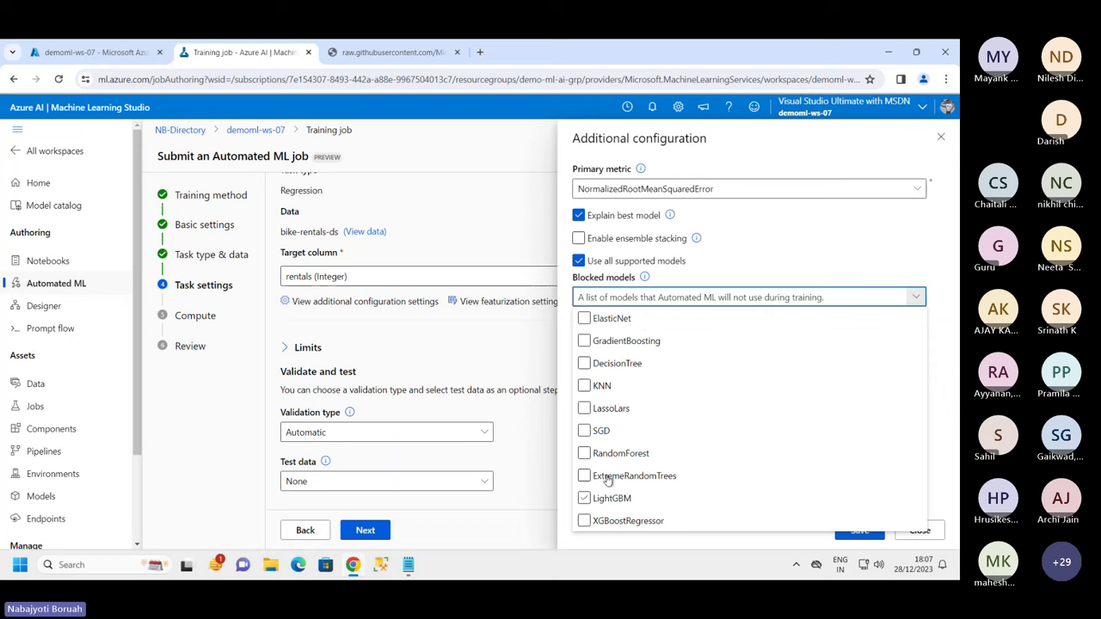
pyautogui.click(587, 455)
pyautogui.click(588, 460)
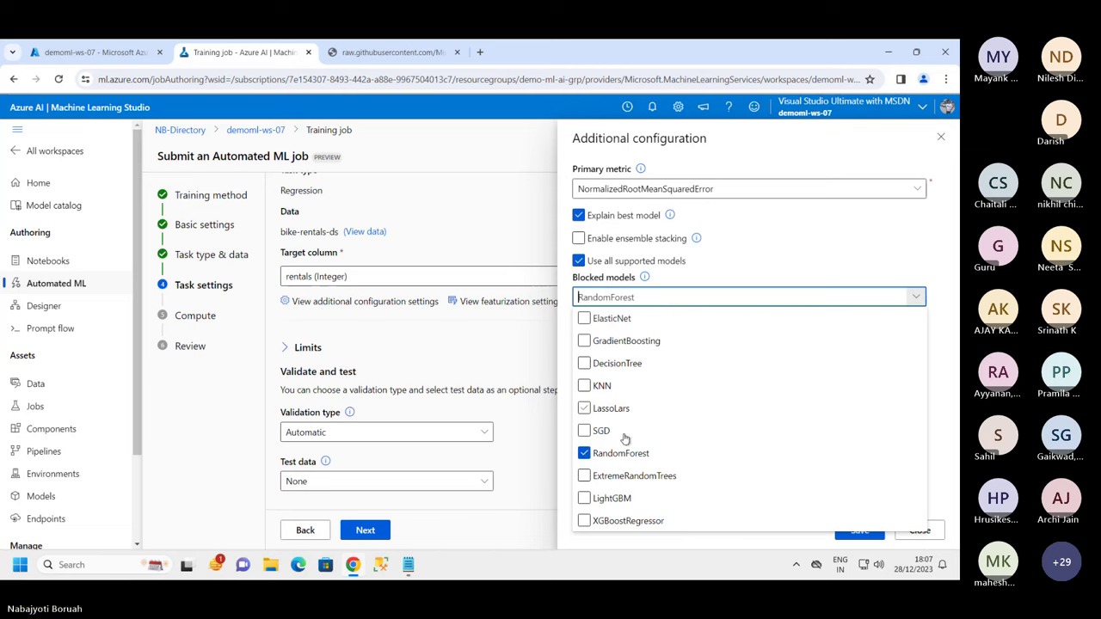
pyautogui.click(585, 499)
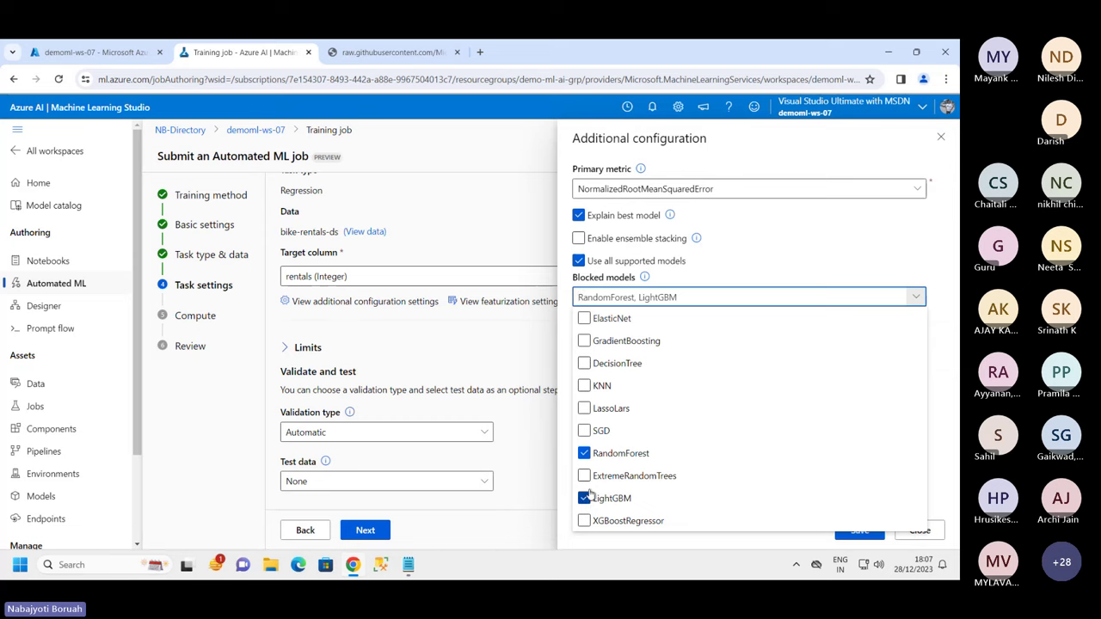
pyautogui.click(512, 535)
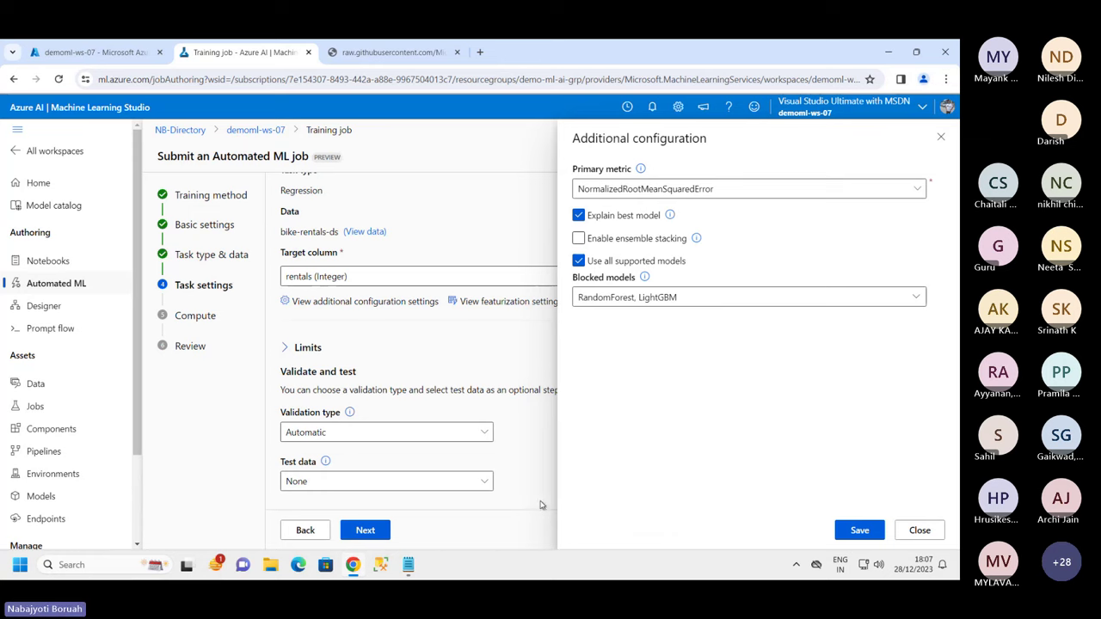
# Save the additional configuration with the blocked models, then reopen it to check the settings and save again.
pyautogui.click(923, 532)
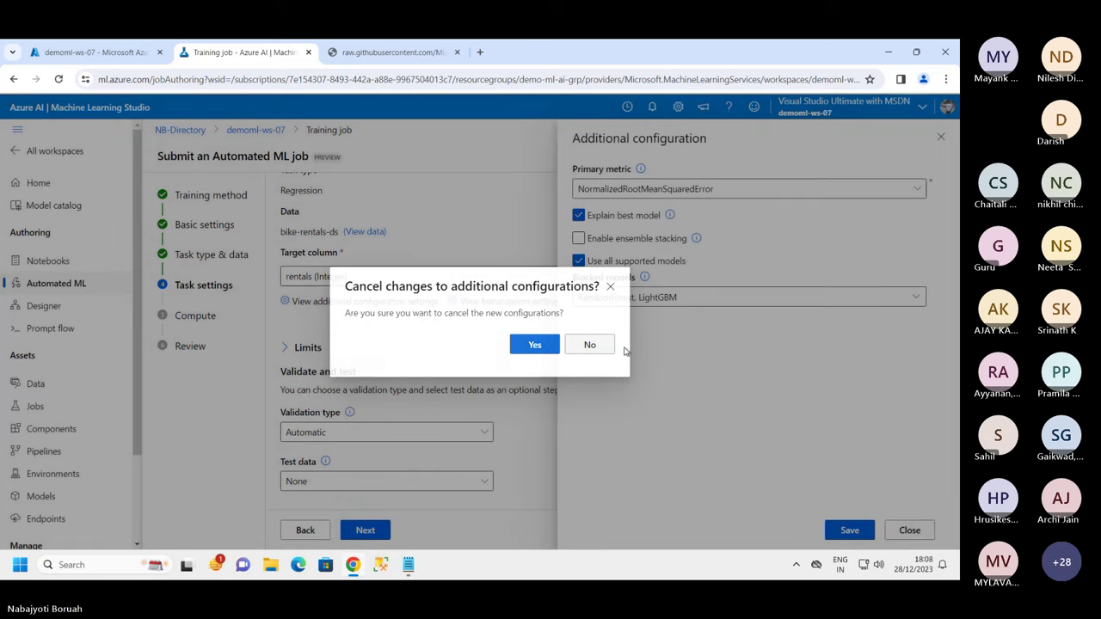
pyautogui.click(588, 345)
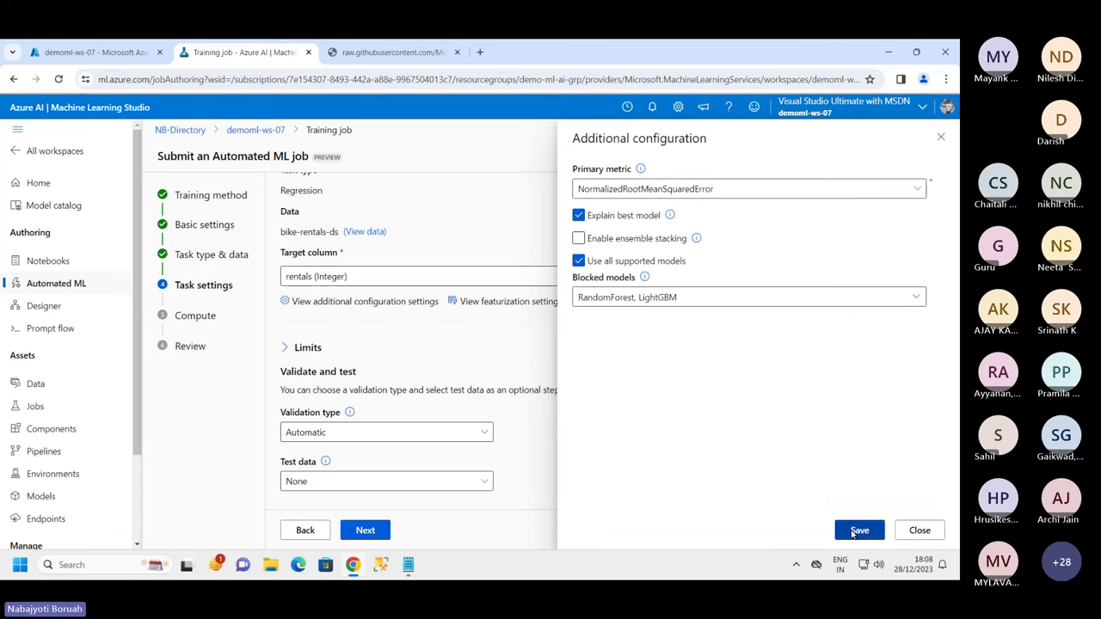
pyautogui.click(854, 531)
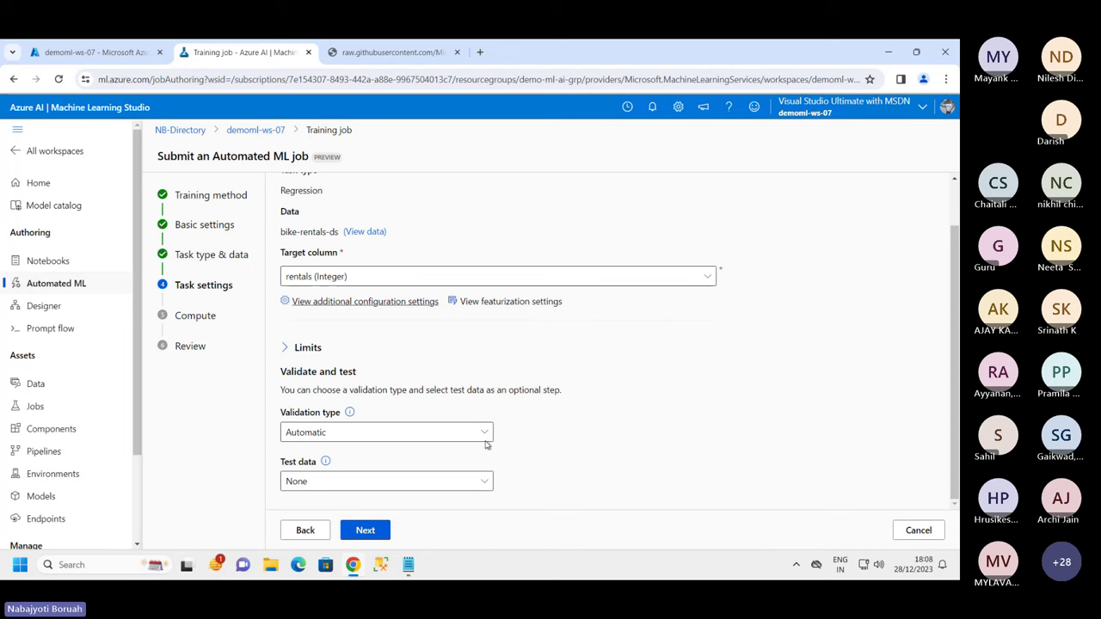
pyautogui.click(335, 303)
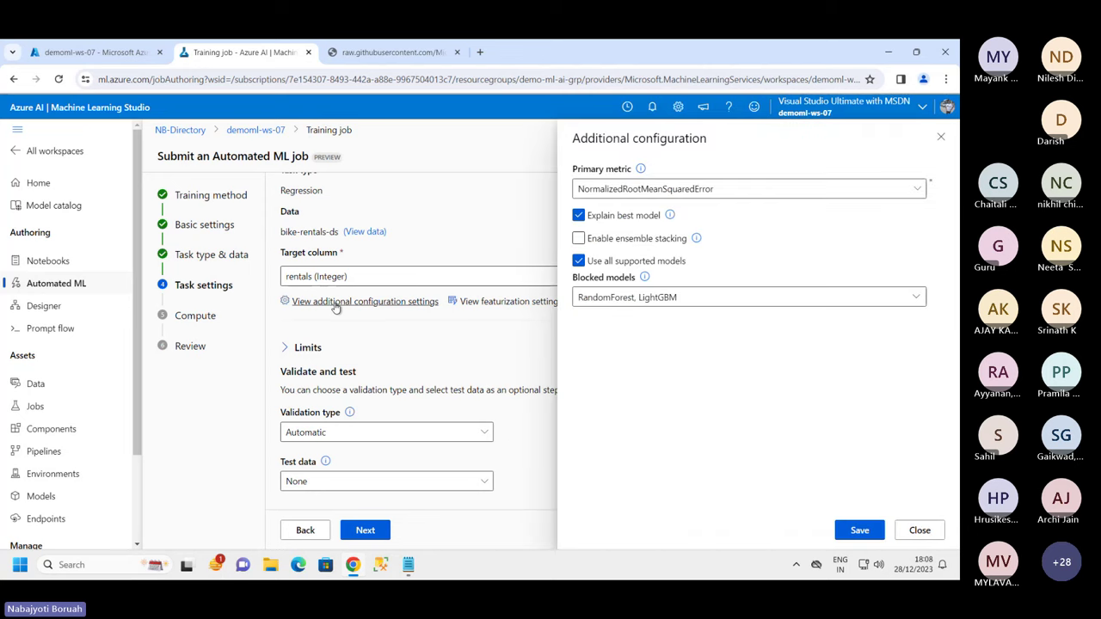
pyautogui.click(857, 531)
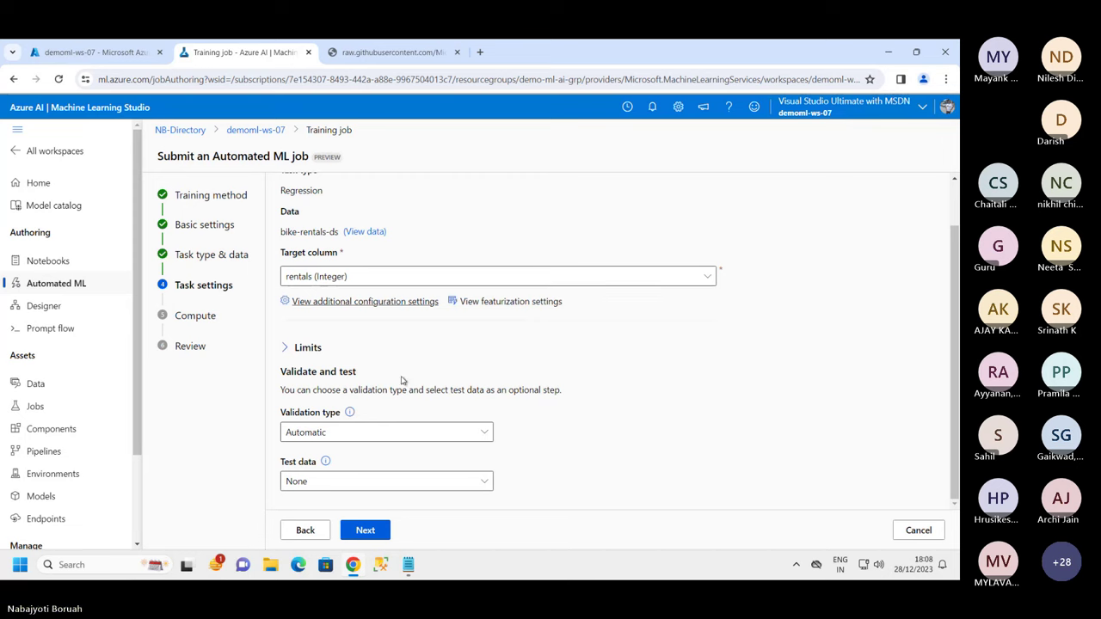
# Expand the job's limits, set max trials to 3, and view the explanation of that limit.
pyautogui.click(285, 348)
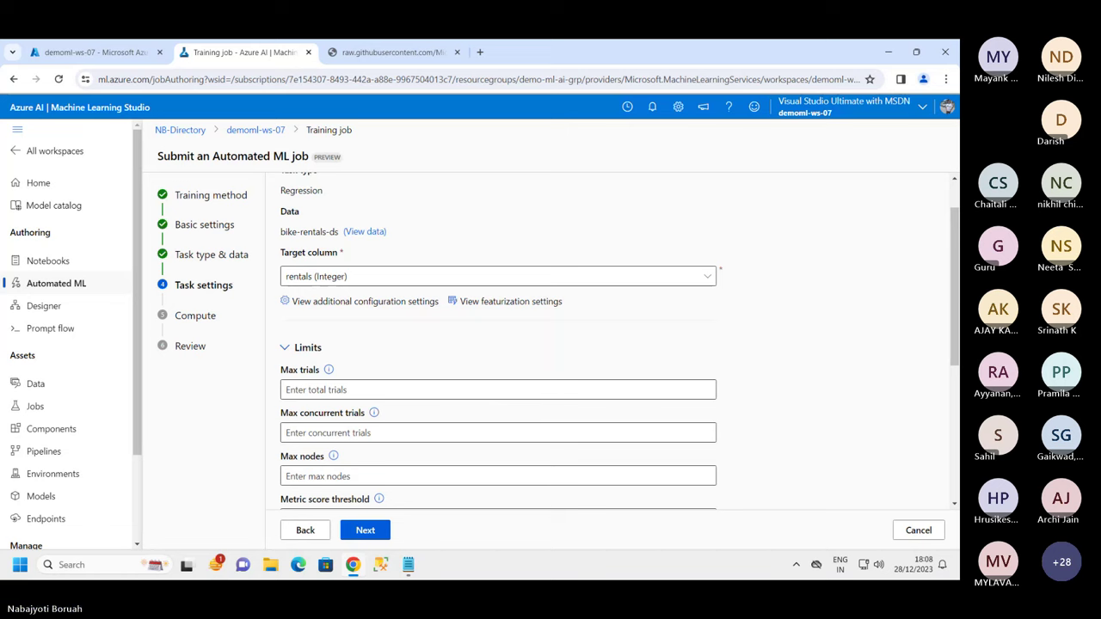
pyautogui.click(308, 389)
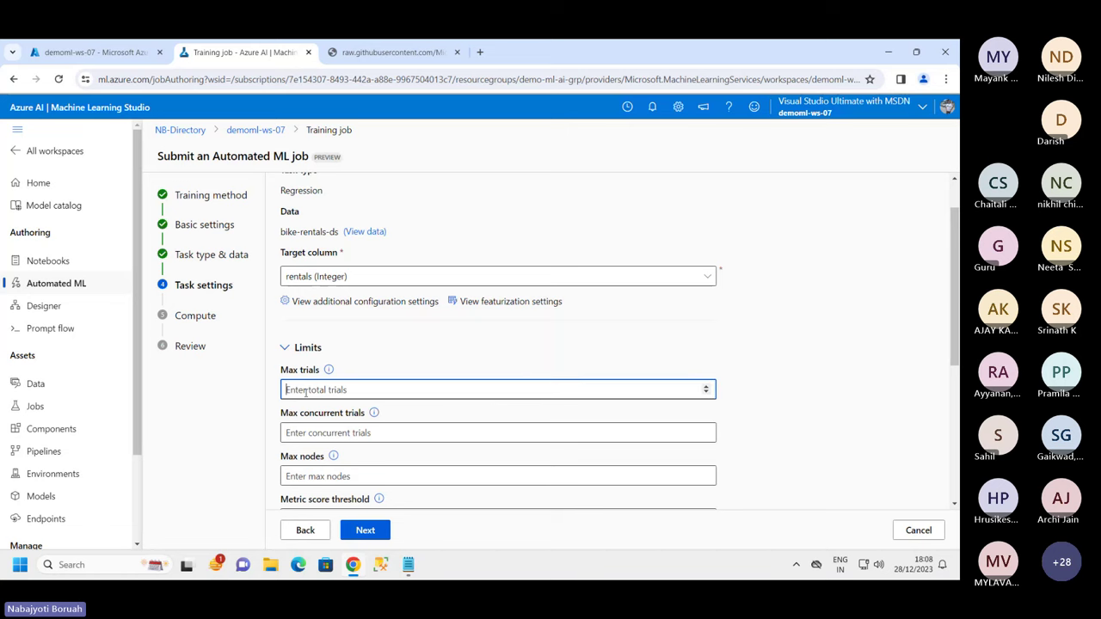
pyautogui.write('3')
pyautogui.moveTo(329, 371)
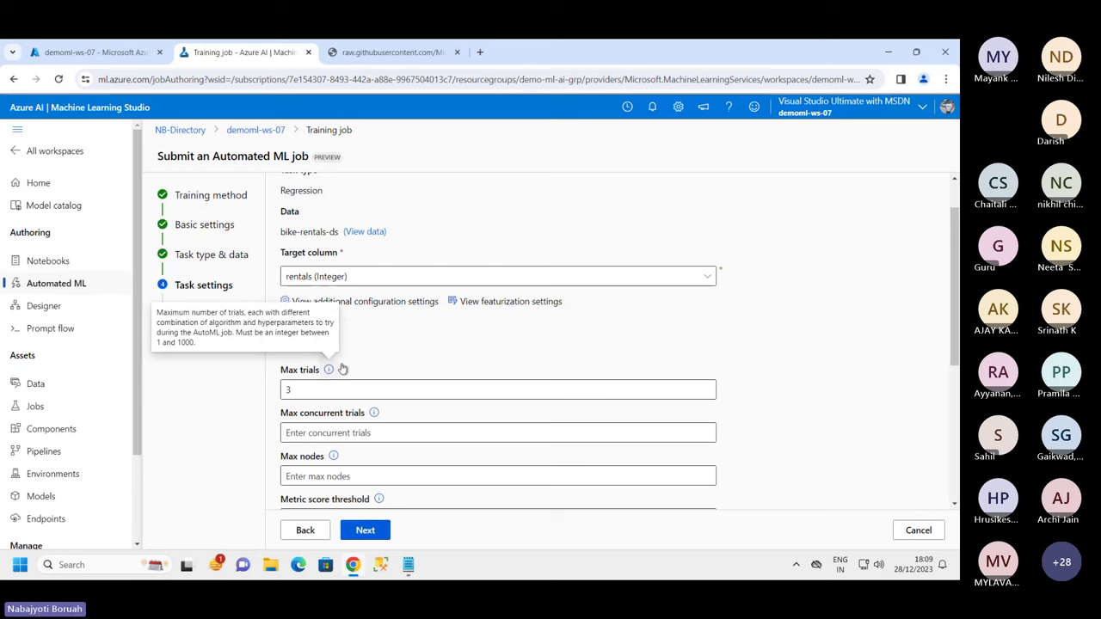
pyautogui.click(362, 355)
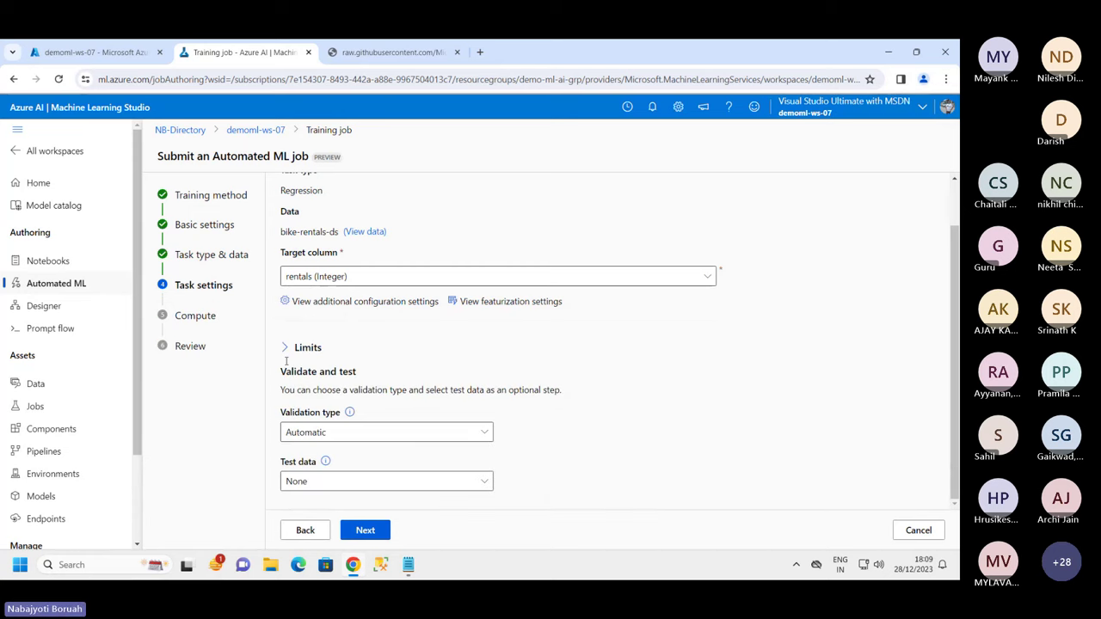
pyautogui.click(346, 359)
# Set max nodes to 3 and max concurrent trials to 3, and check the explanations of both limits.
pyautogui.scroll(-2, 346, 364)
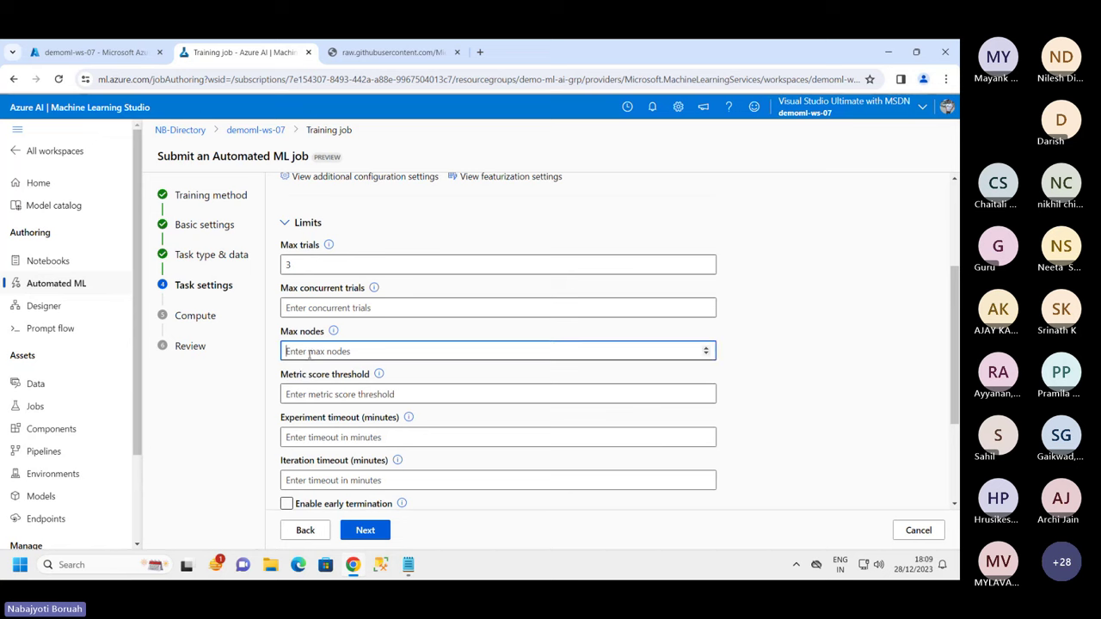
pyautogui.click(316, 352)
pyautogui.write('3')
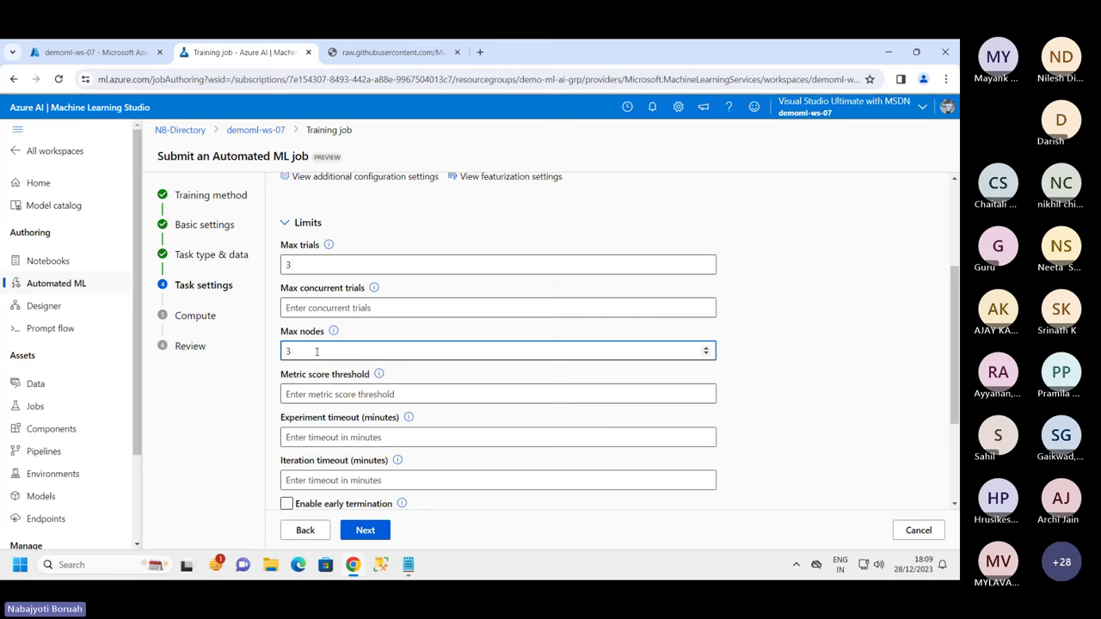
pyautogui.click(311, 307)
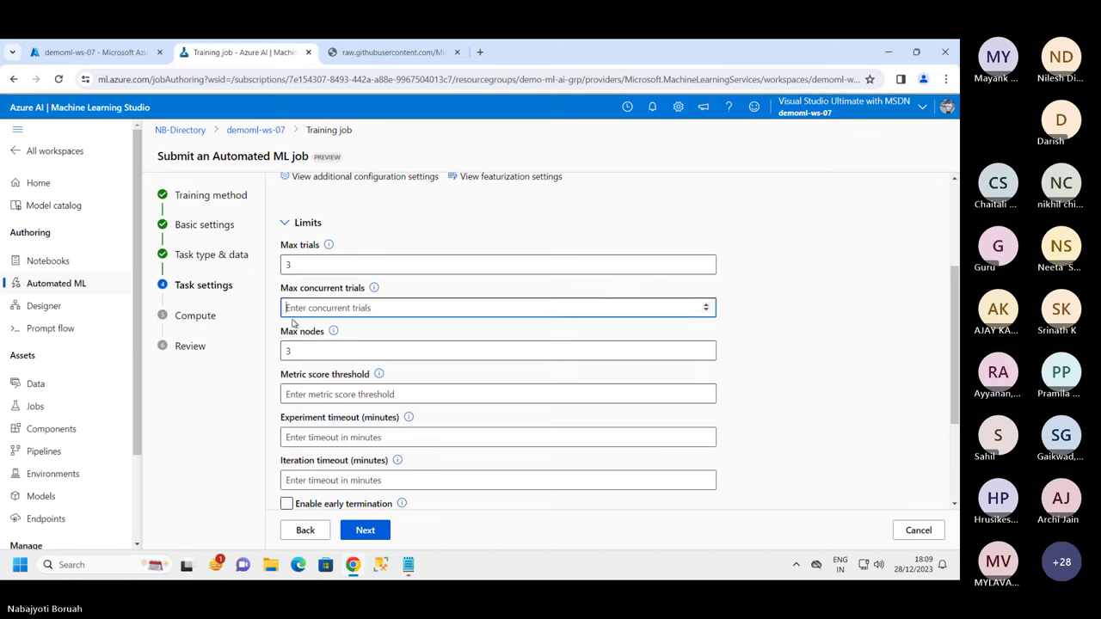
pyautogui.write('3')
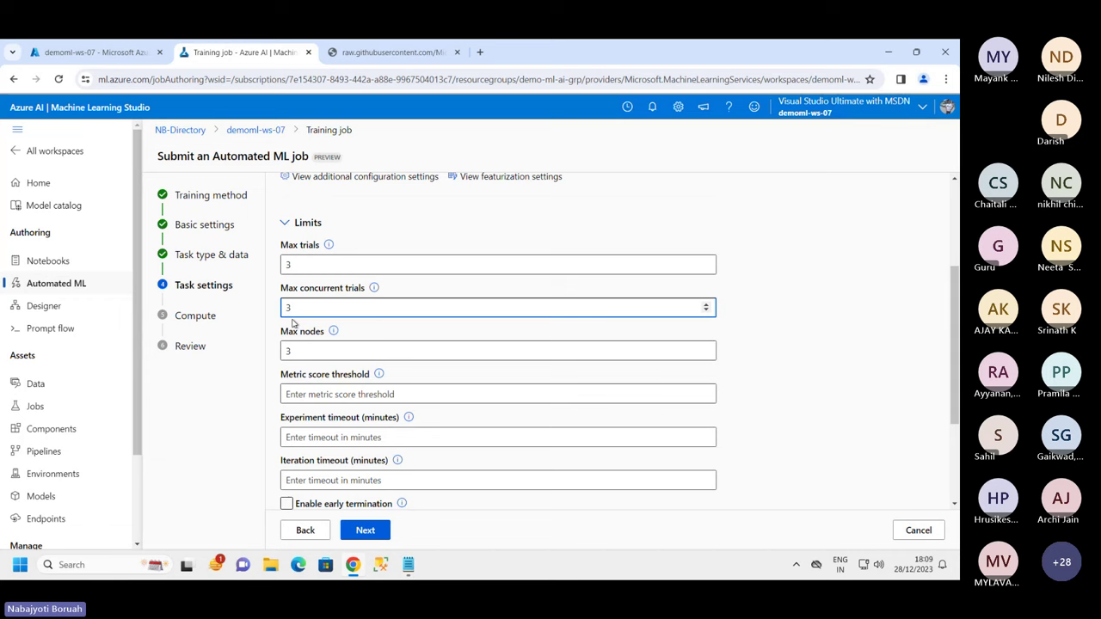
pyautogui.click(373, 289)
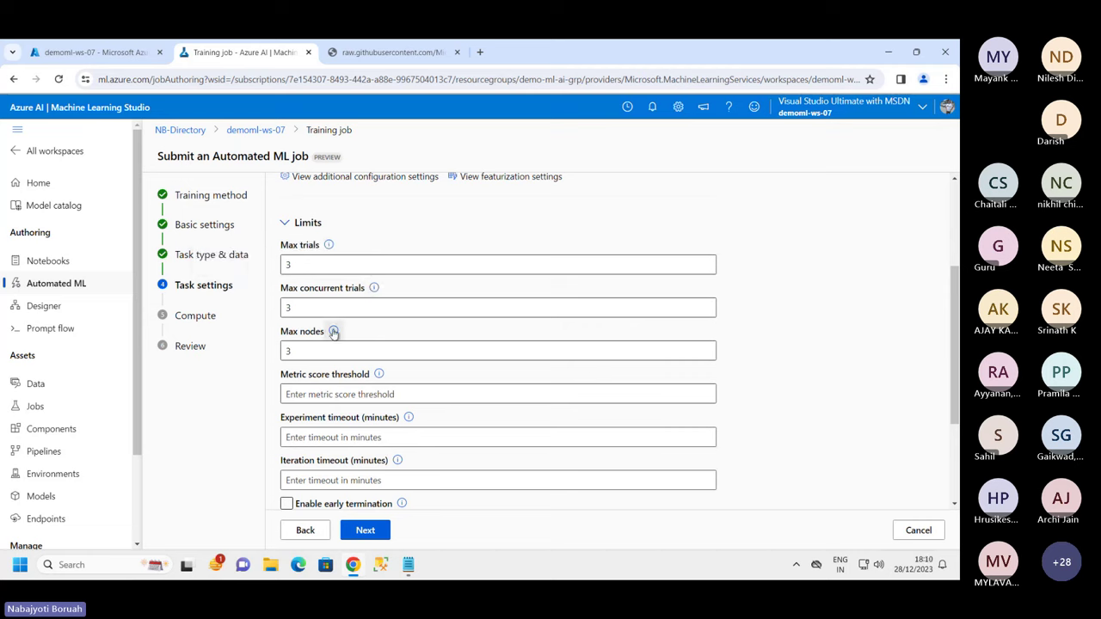
pyautogui.moveTo(332, 333)
# Set the metric score threshold to 0.85 and view its explanation.
pyautogui.click(298, 395)
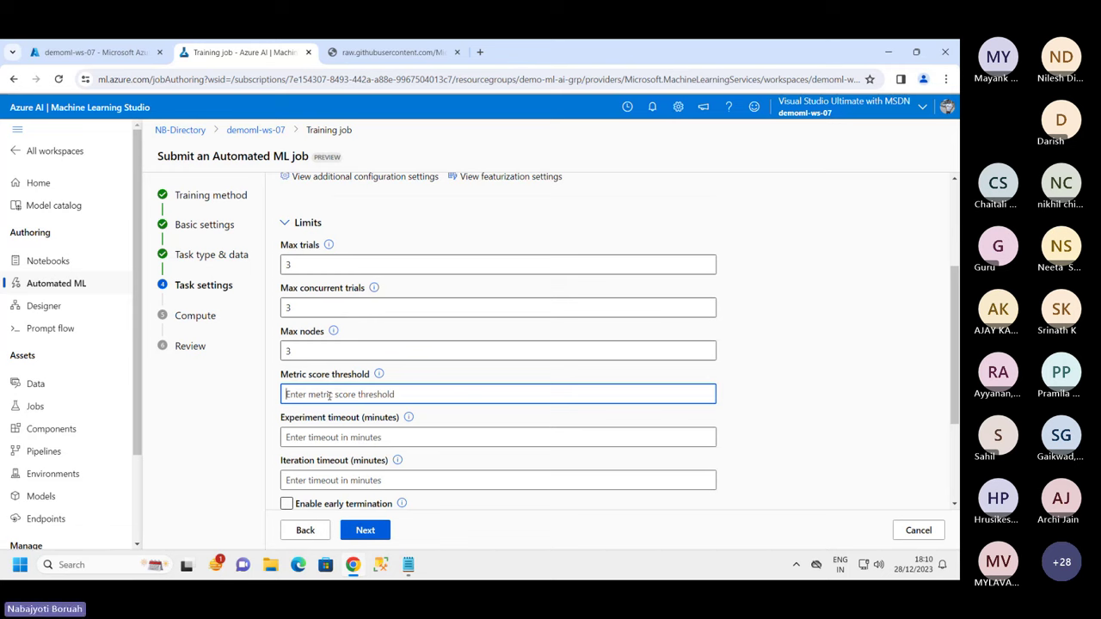
pyautogui.write('0')
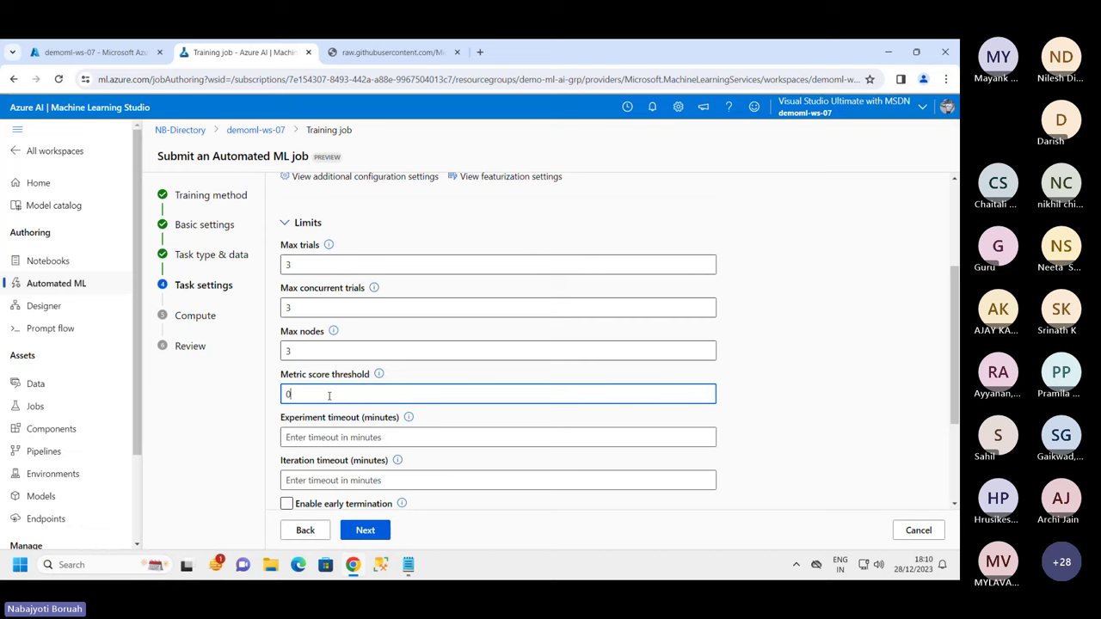
pyautogui.write('.')
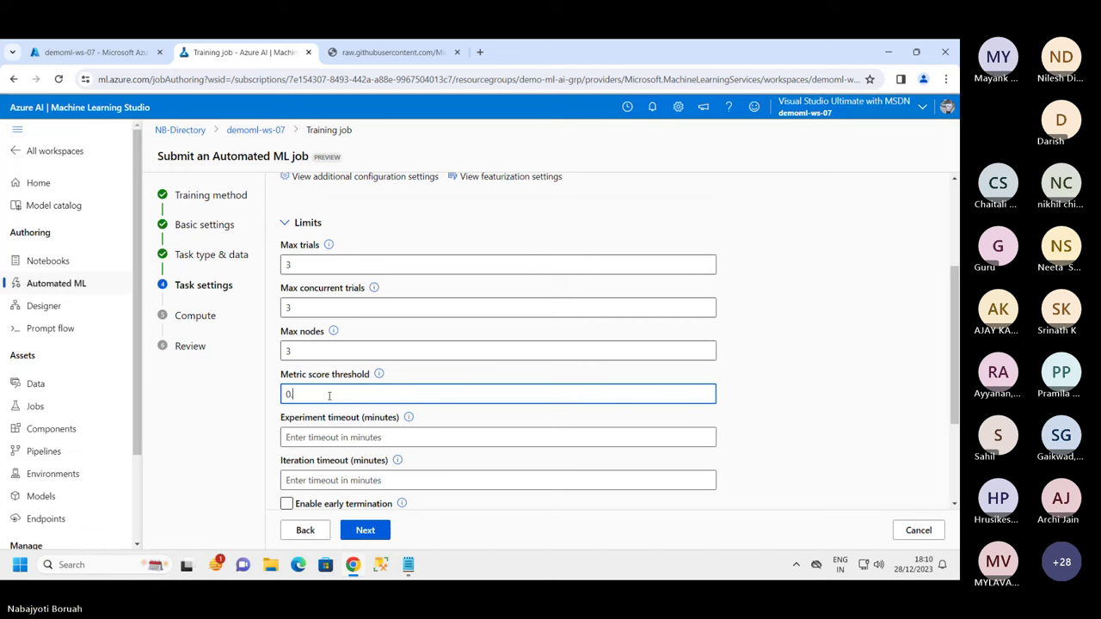
pyautogui.write('85')
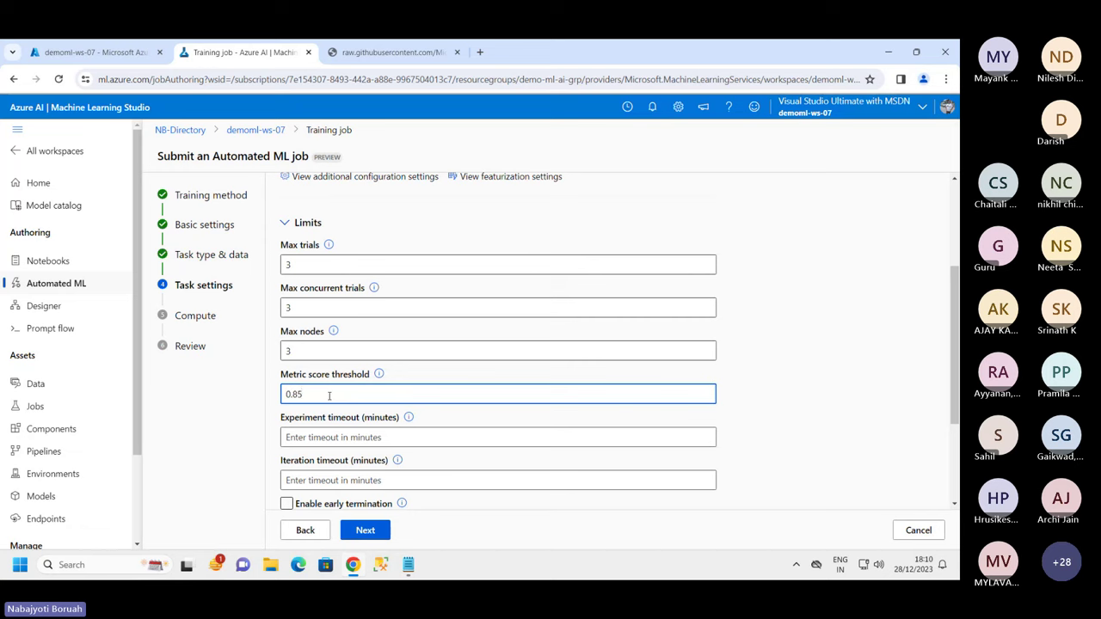
pyautogui.click(379, 376)
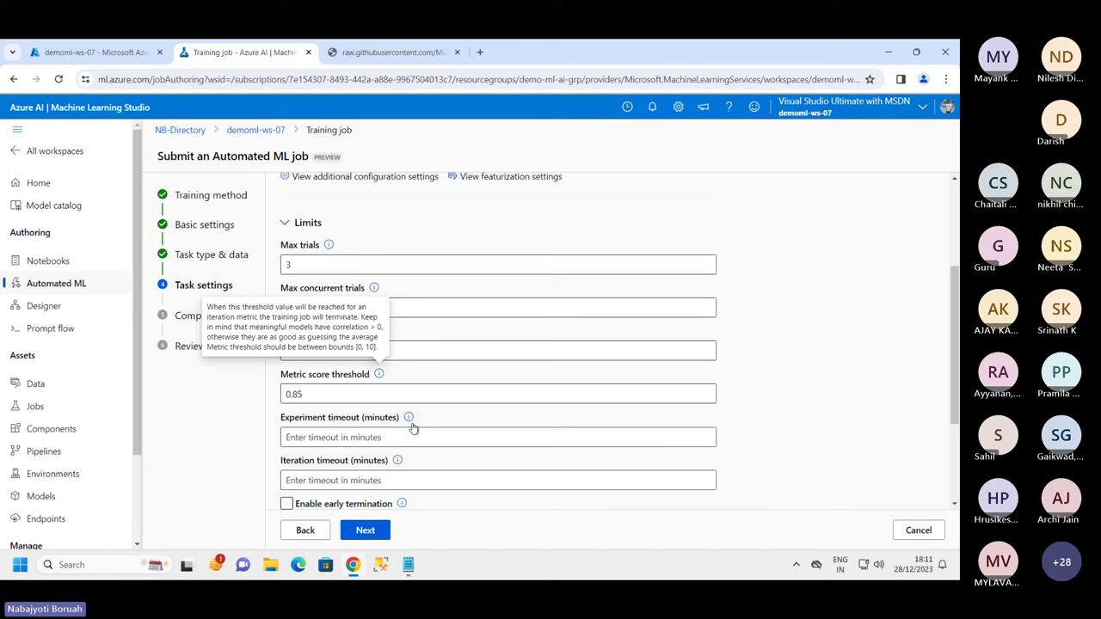
# Set the experiment timeout to 15 minutes.
pyautogui.click(352, 437)
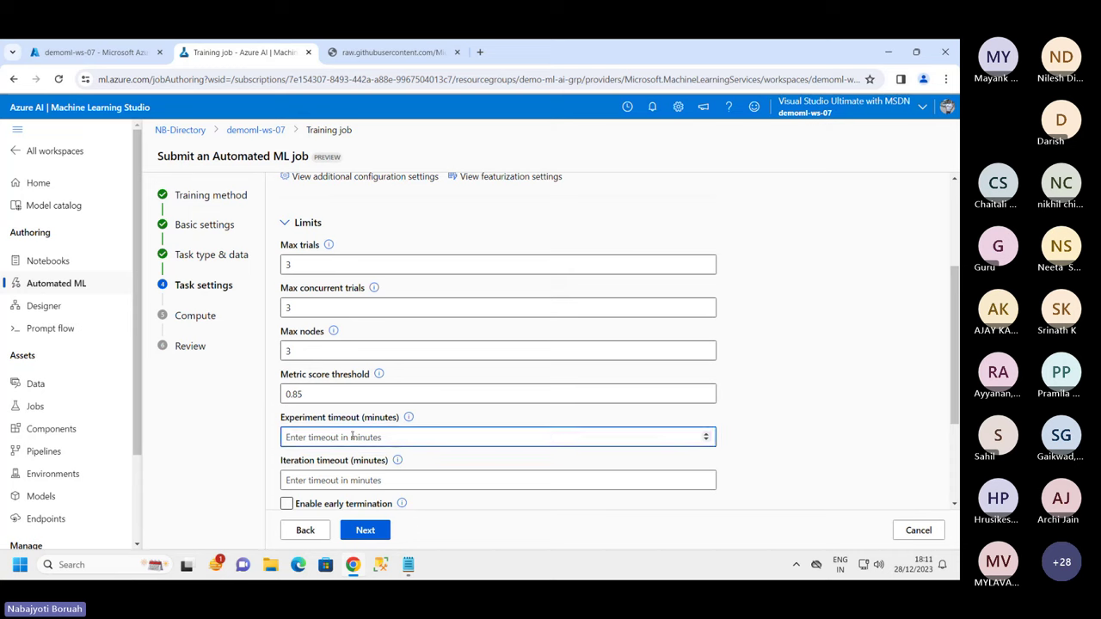
pyautogui.write('15')
pyautogui.click(516, 420)
pyautogui.scroll(-2, 399, 424)
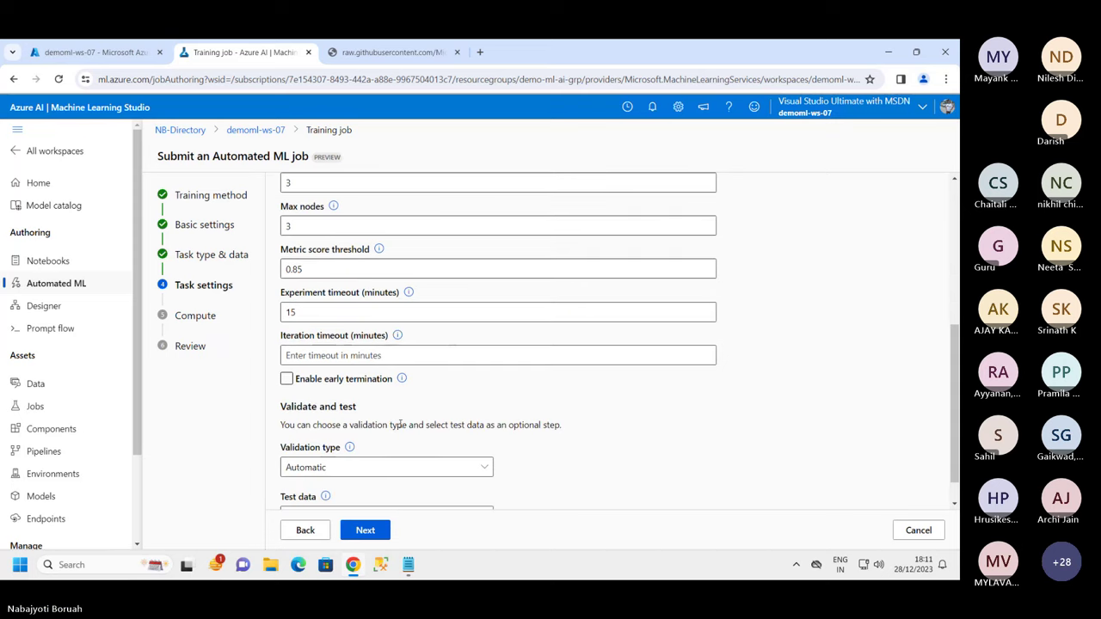
# Try to set the iteration timeout to 5 minutes.
pyautogui.click(348, 348)
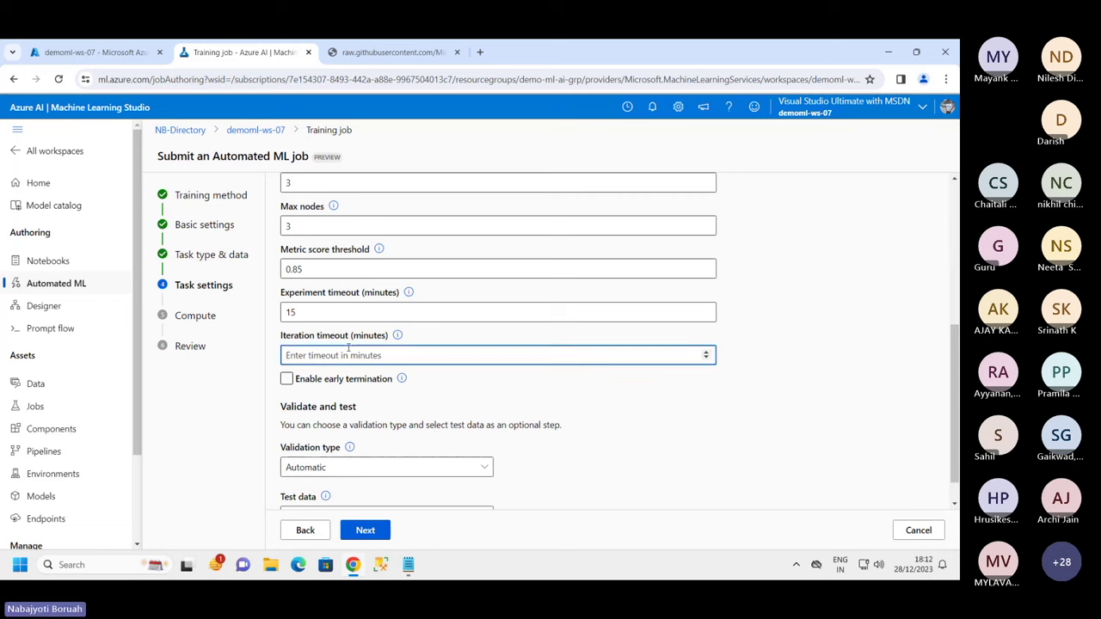
pyautogui.write('5')
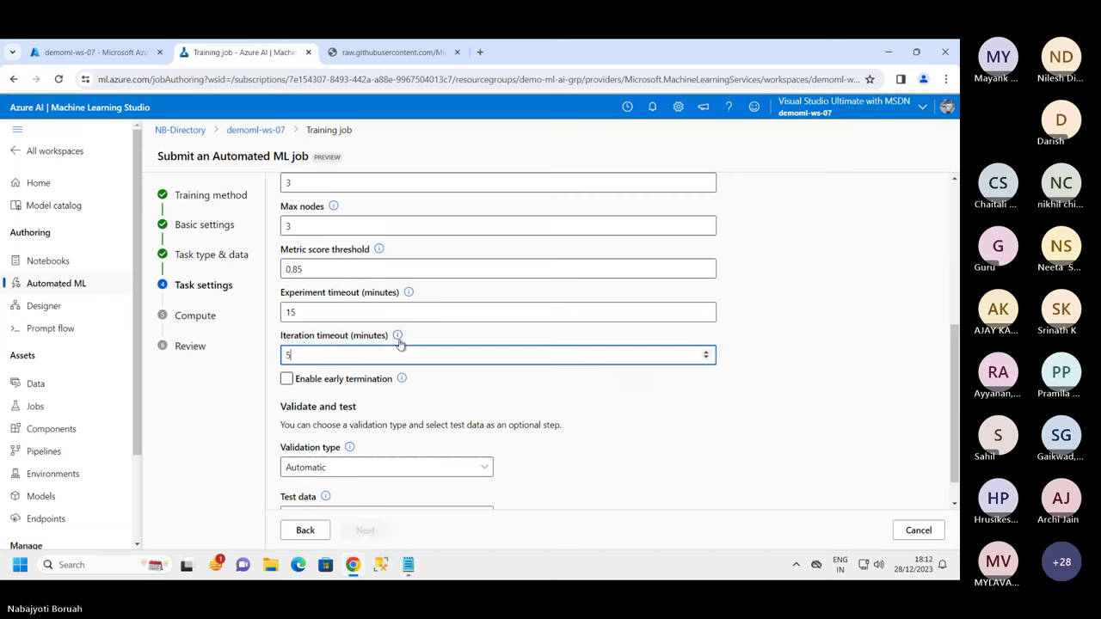
pyautogui.click(481, 393)
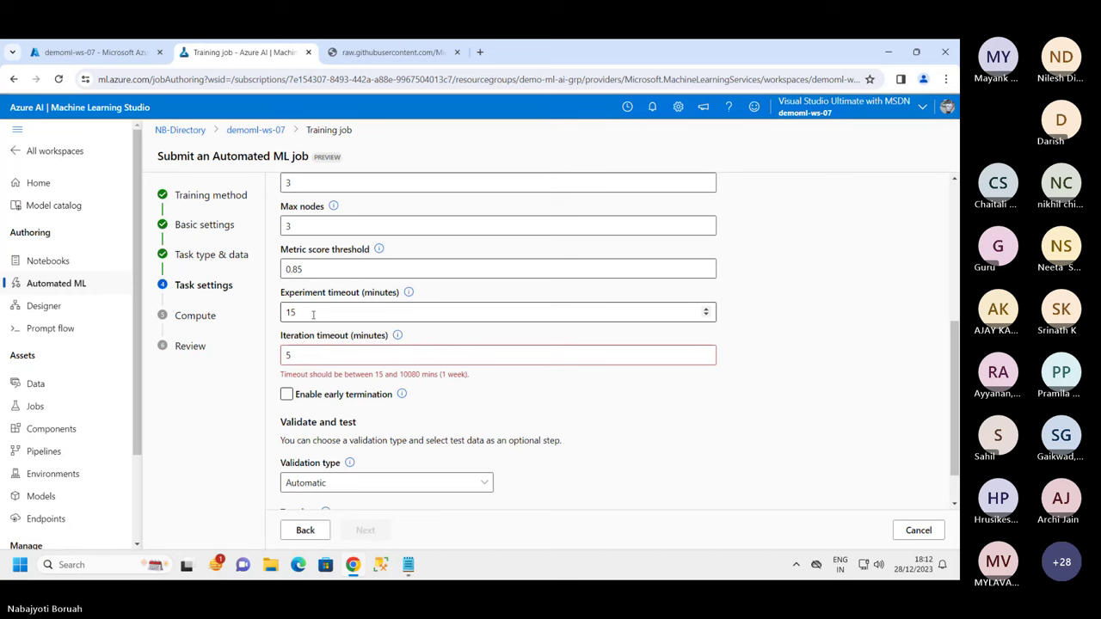
pyautogui.click(340, 359)
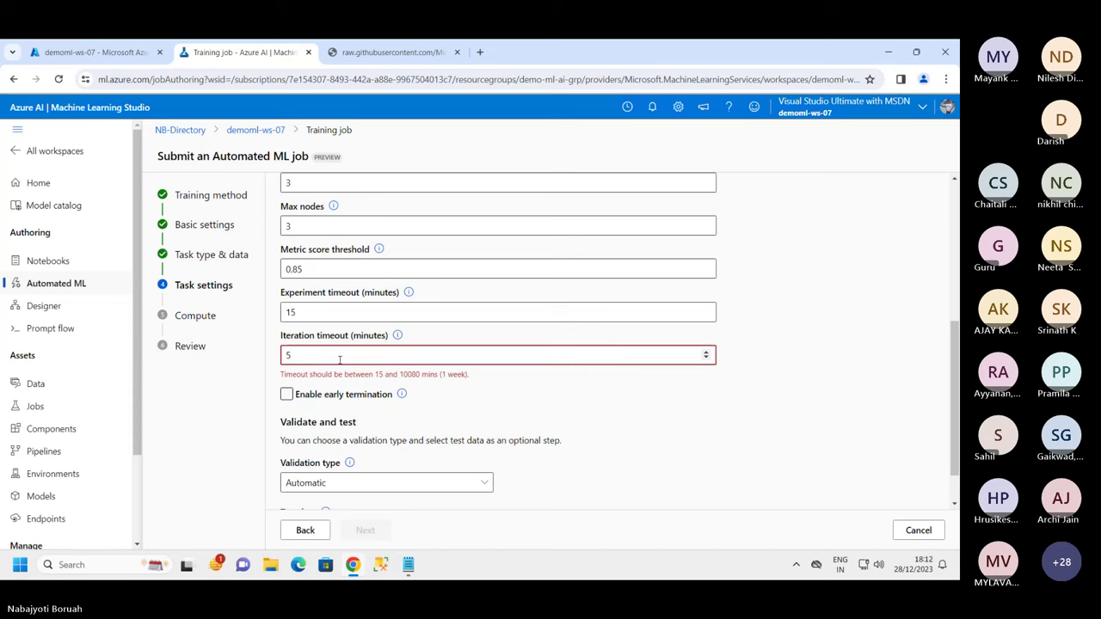
pyautogui.press('BackSpace')
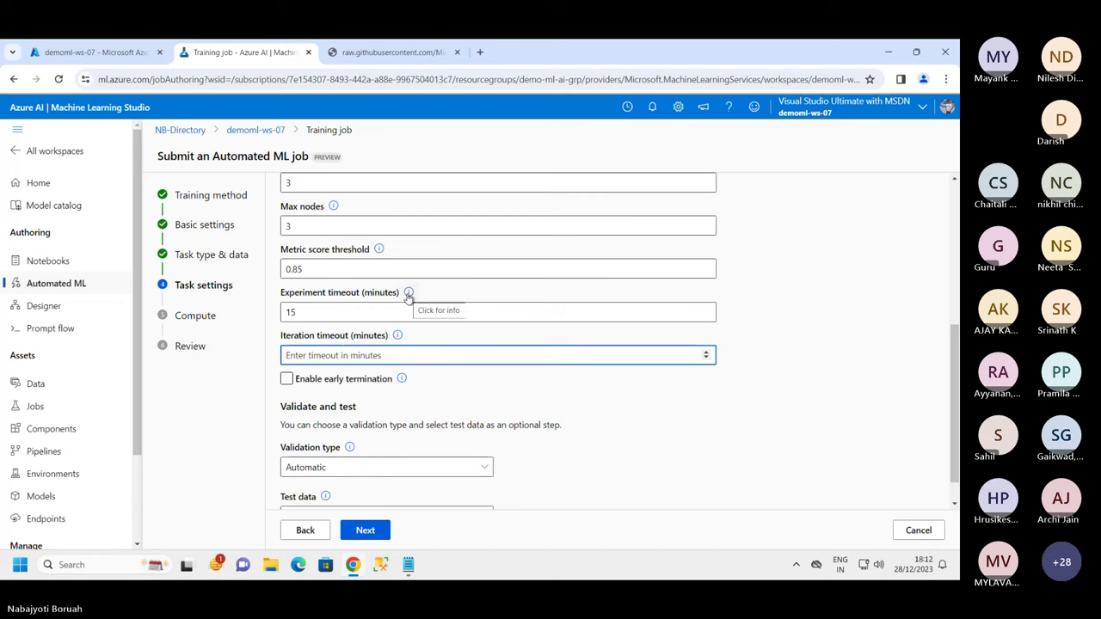
pyautogui.click(326, 313)
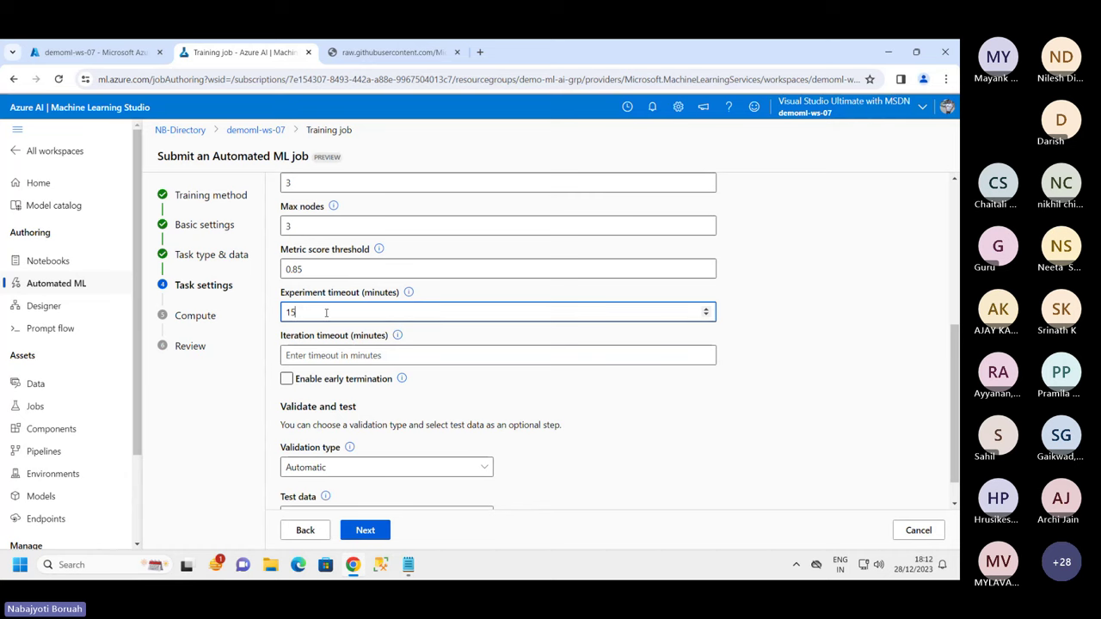
pyautogui.click(326, 359)
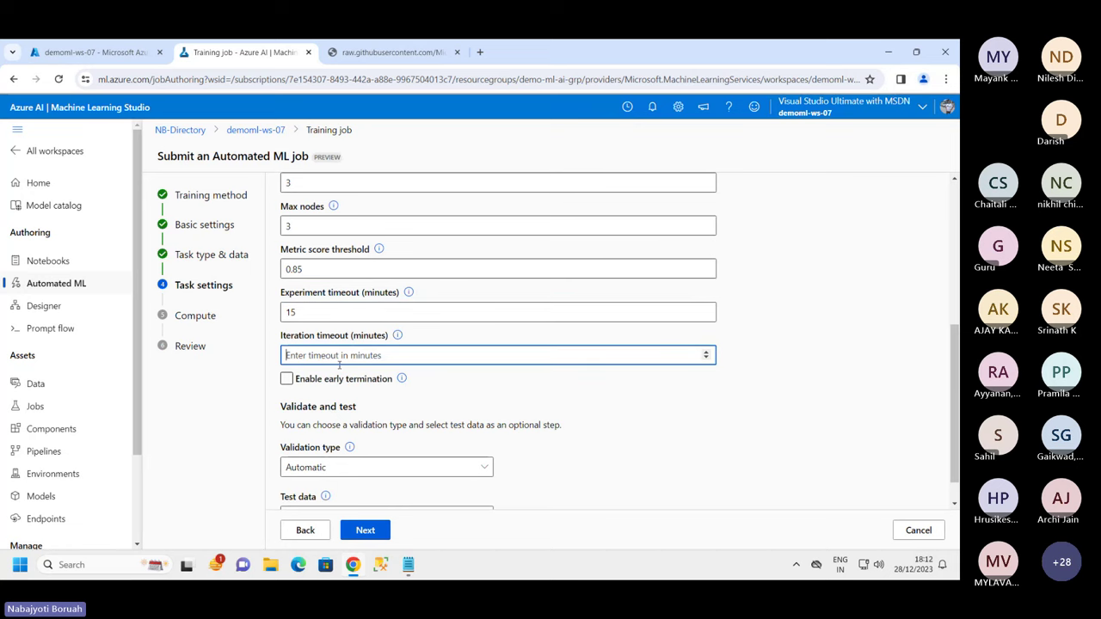
pyautogui.write('5')
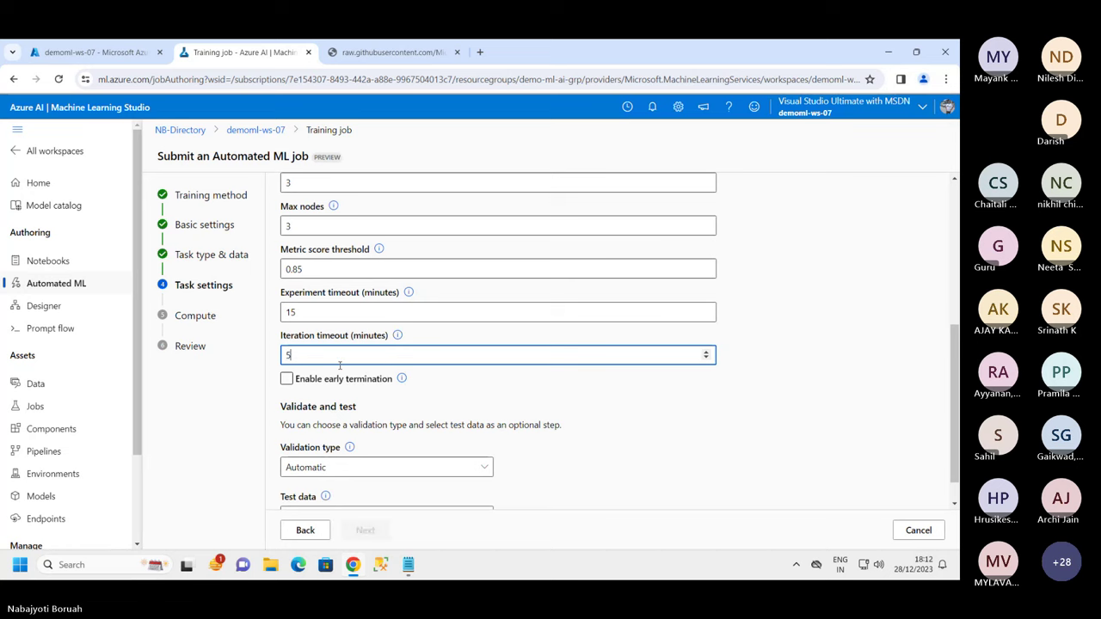
pyautogui.click(531, 396)
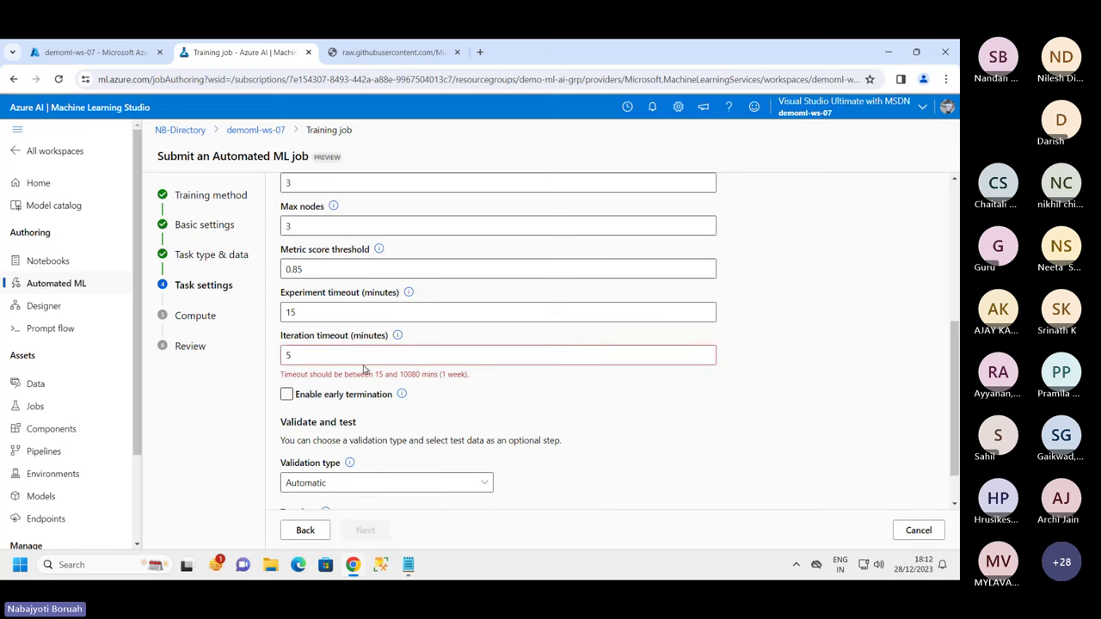
# Set the iteration timeout to 15 minutes.
pyautogui.moveTo(297, 355); pyautogui.dragTo(283, 348)
pyautogui.write('15')
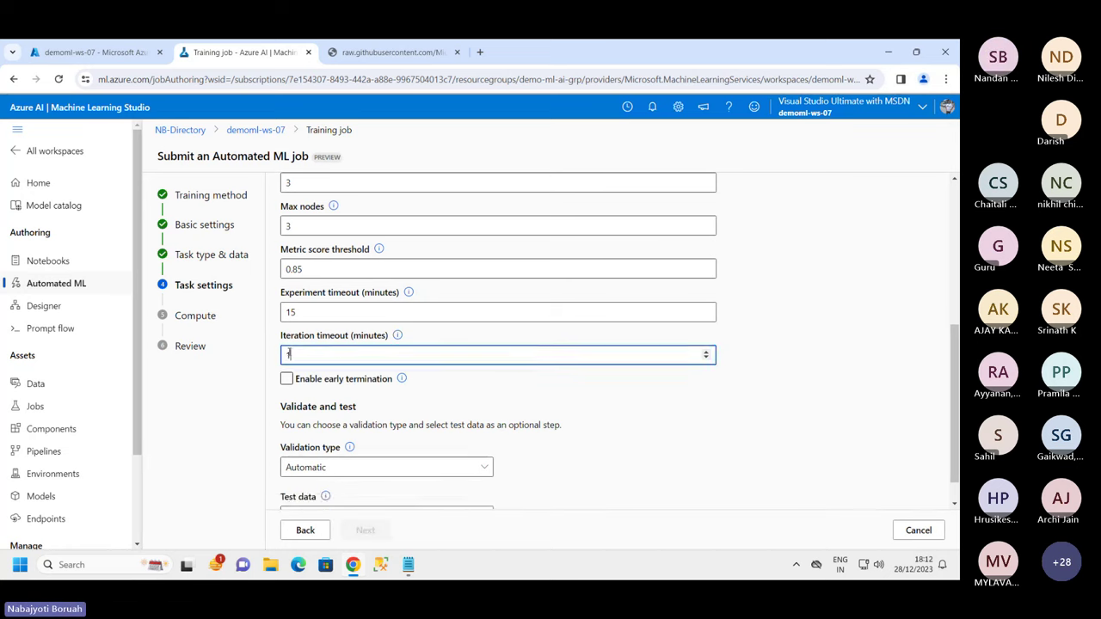
pyautogui.click(552, 390)
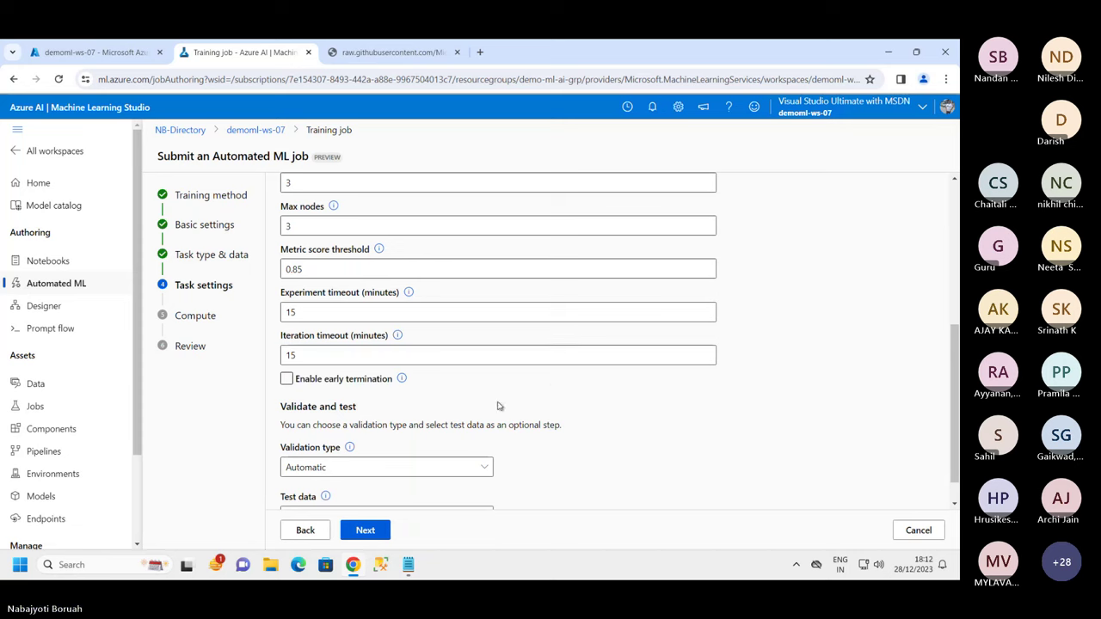
# Enable early termination, choose Train-validation split as the validation type, and proceed to the compute settings.
pyautogui.scroll(-1, 507, 408)
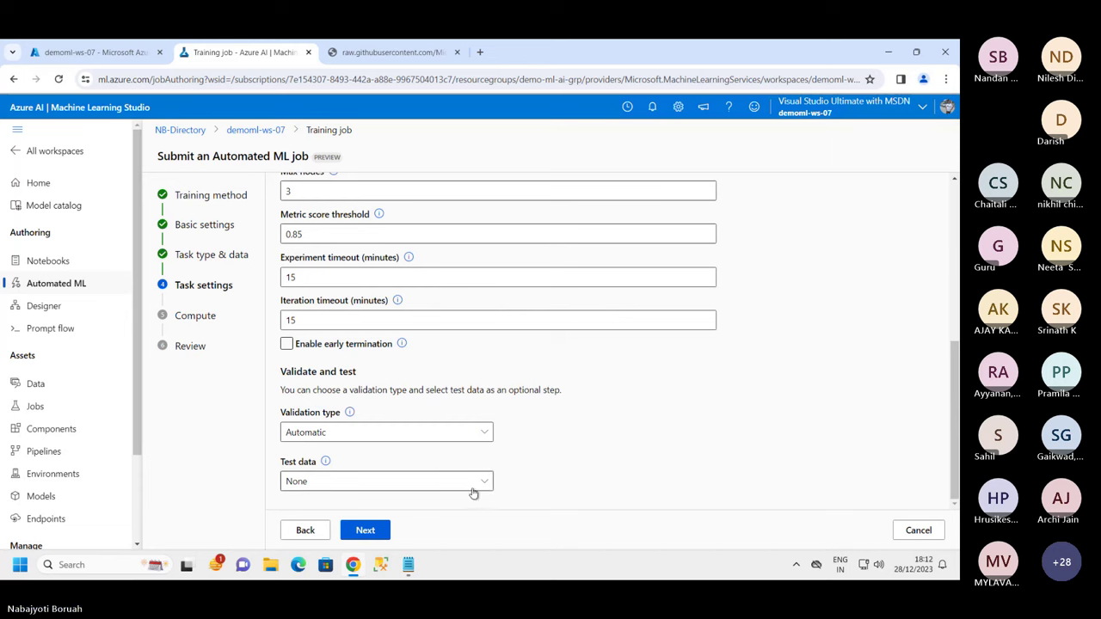
pyautogui.click(287, 344)
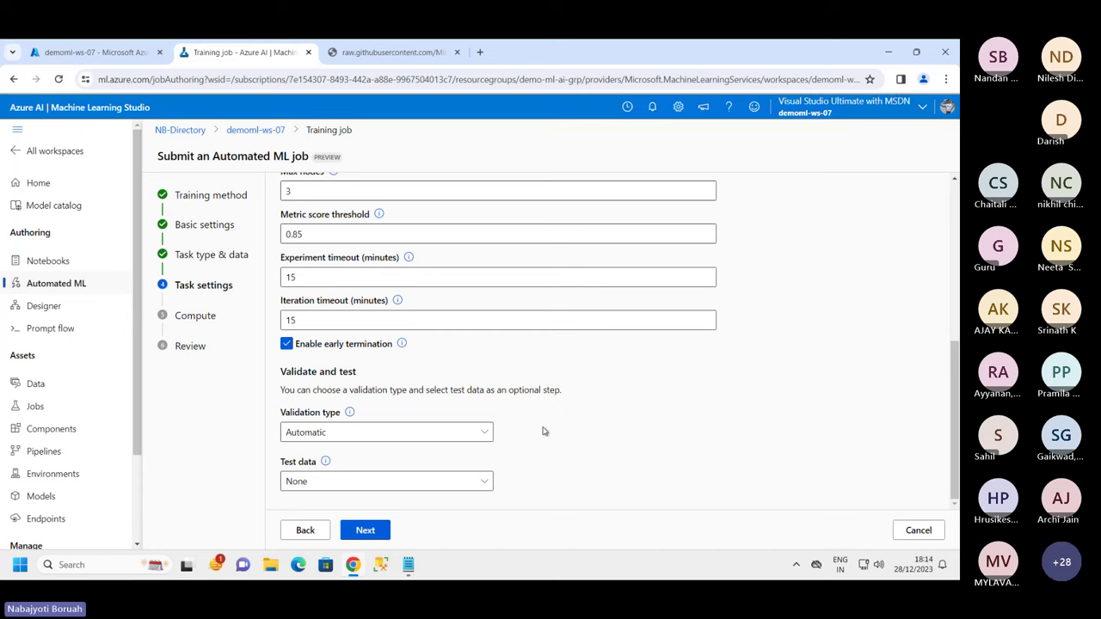
pyautogui.click(381, 436)
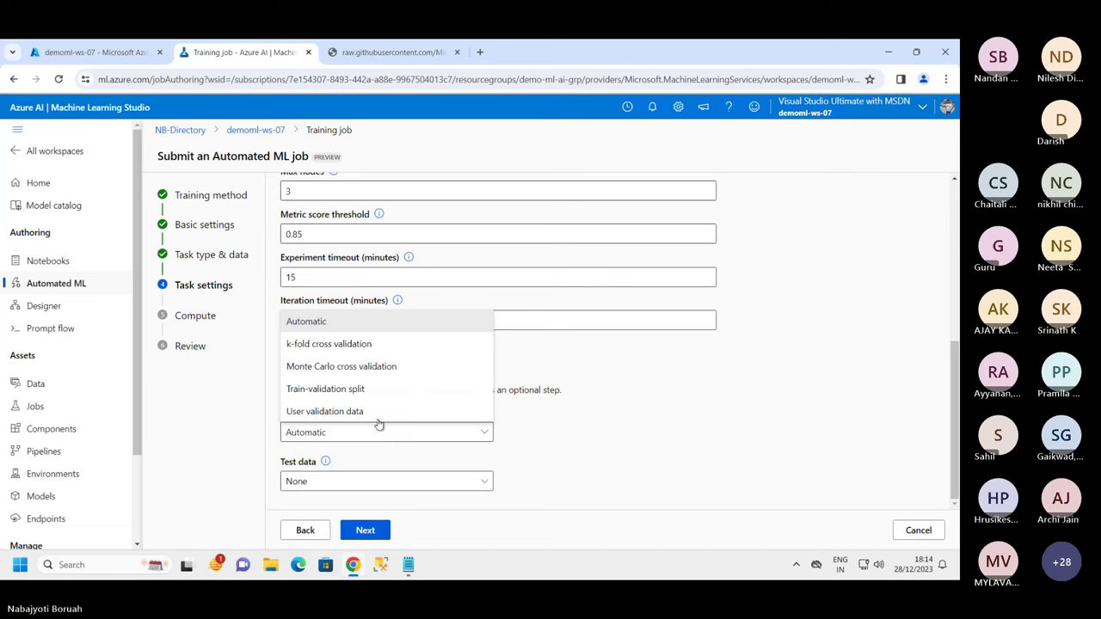
pyautogui.click(356, 389)
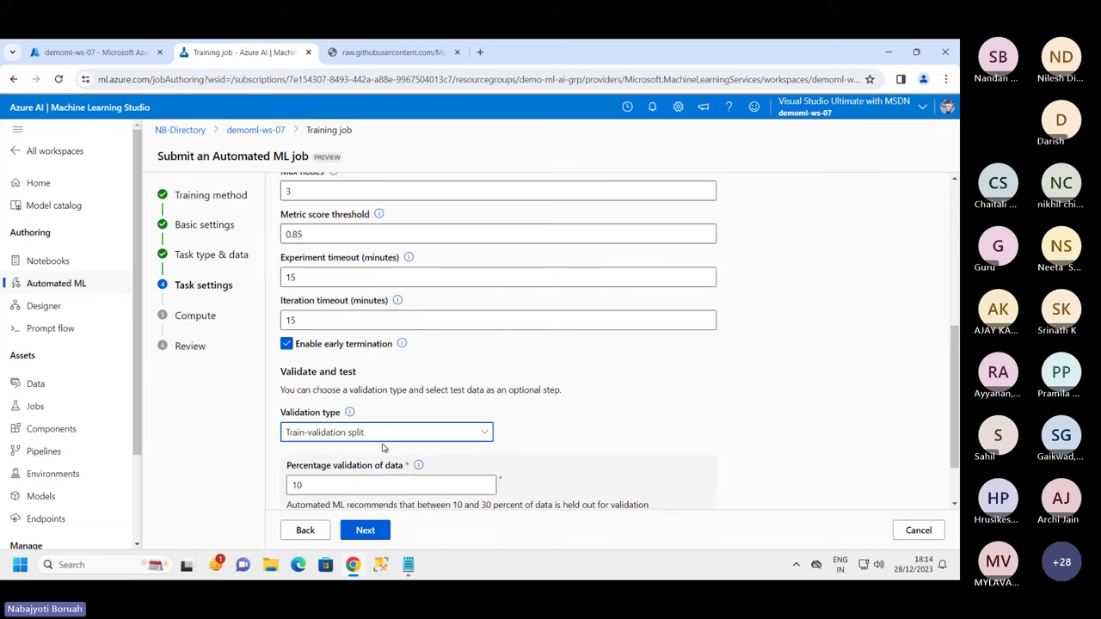
pyautogui.scroll(-1, 384, 447)
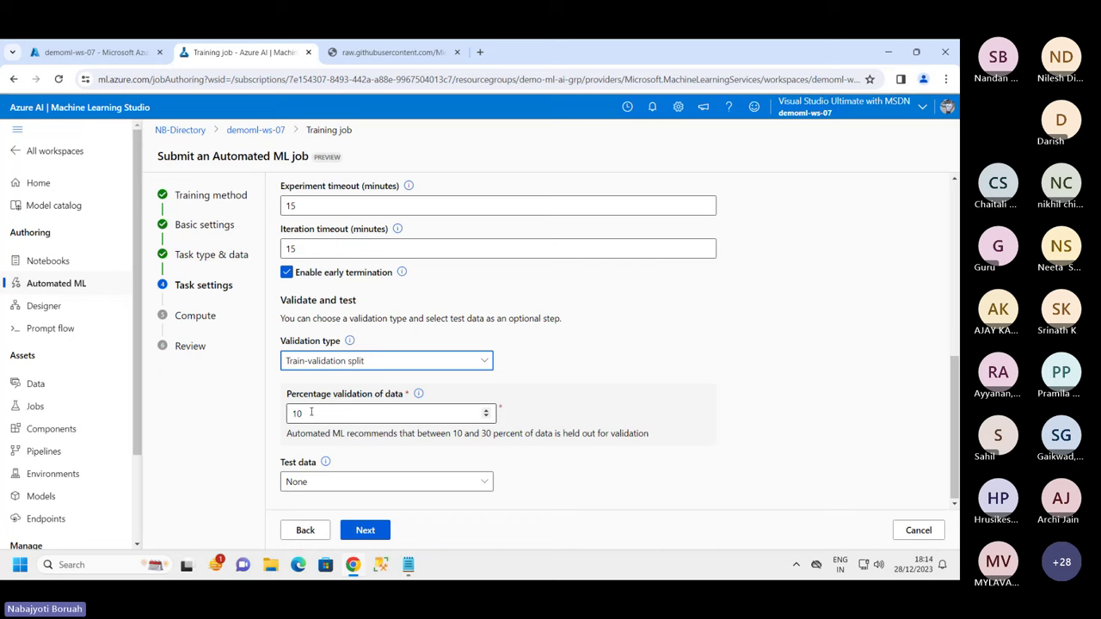
pyautogui.click(366, 531)
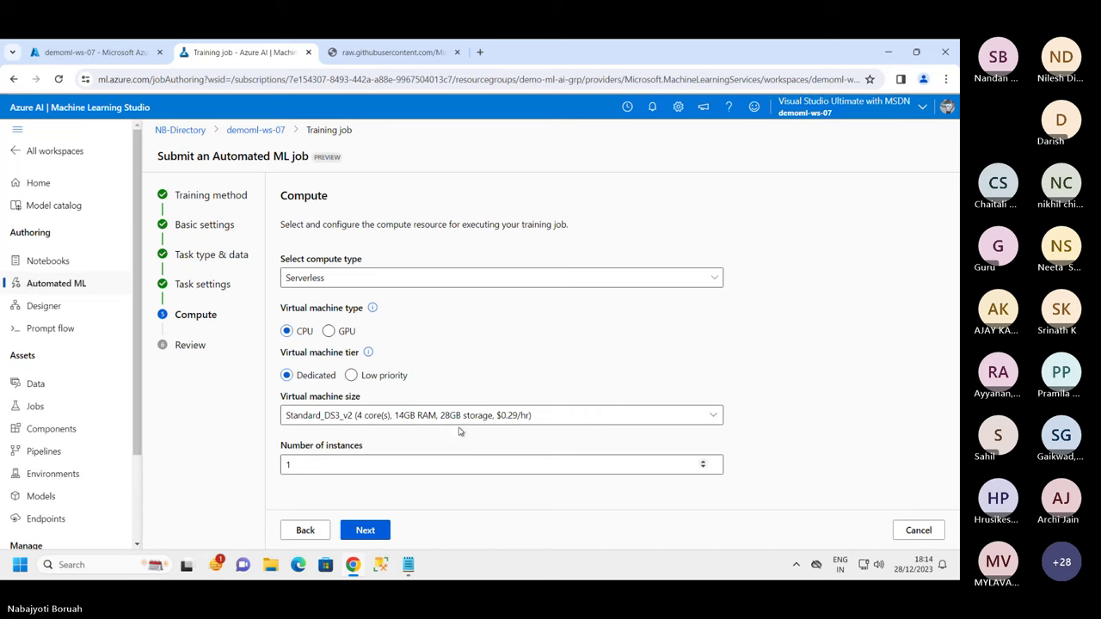
# Switch the training job's compute type to Compute instance.
pyautogui.click(334, 278)
pyautogui.click(324, 344)
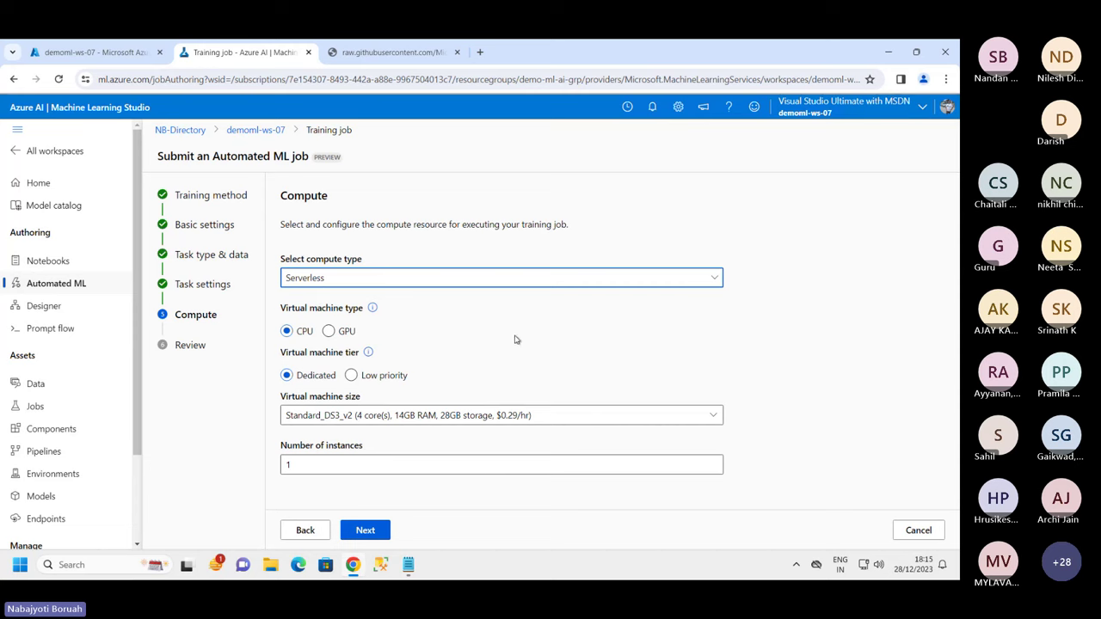
pyautogui.click(413, 282)
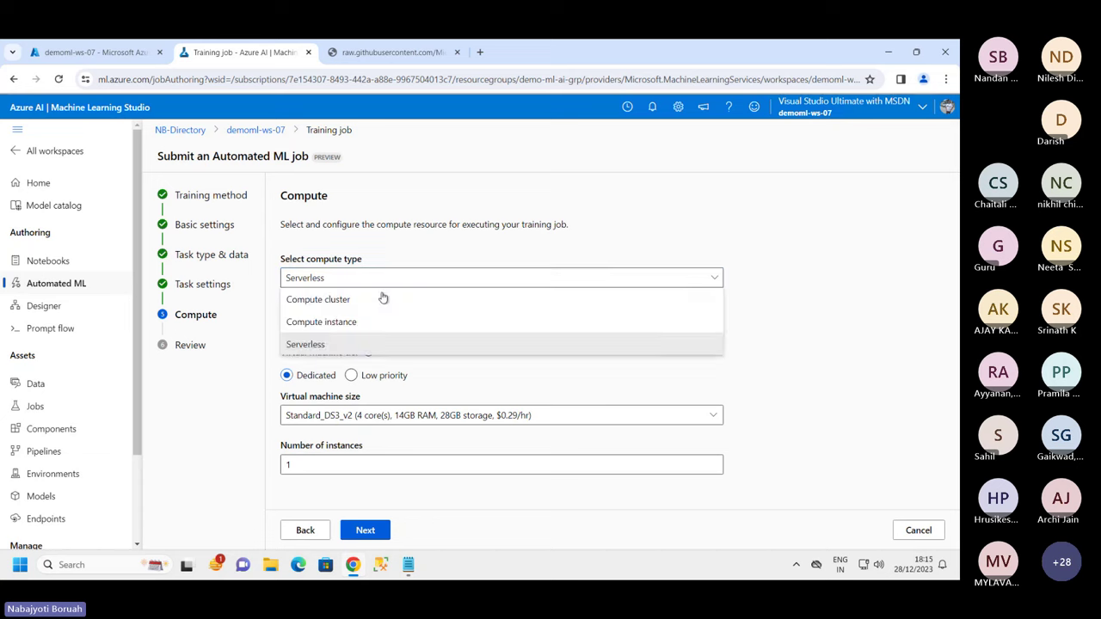
pyautogui.click(331, 323)
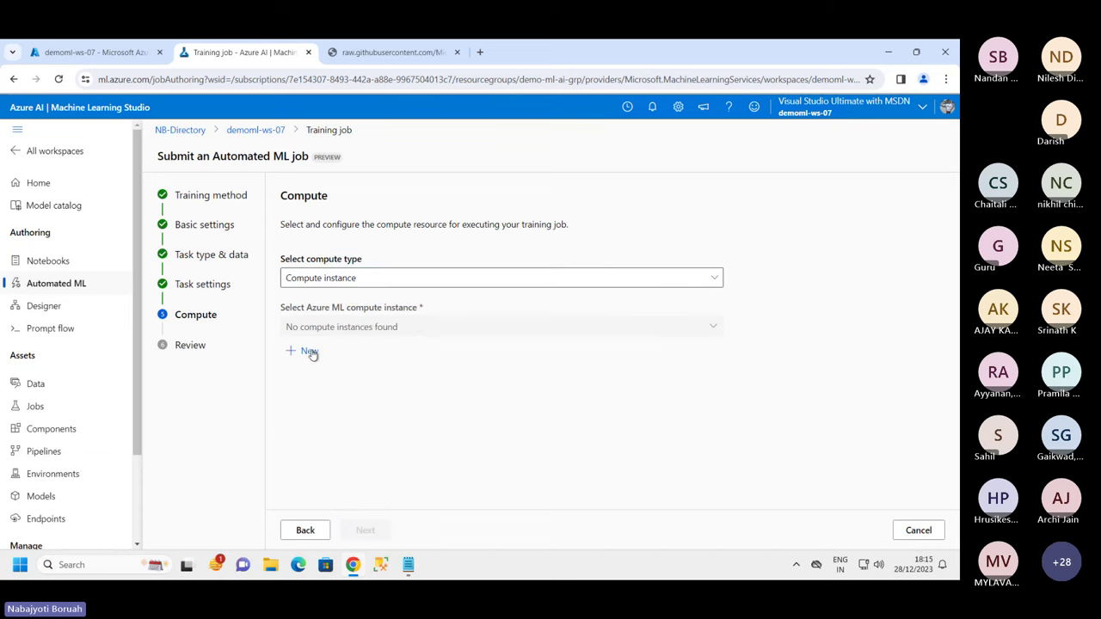
pyautogui.click(308, 352)
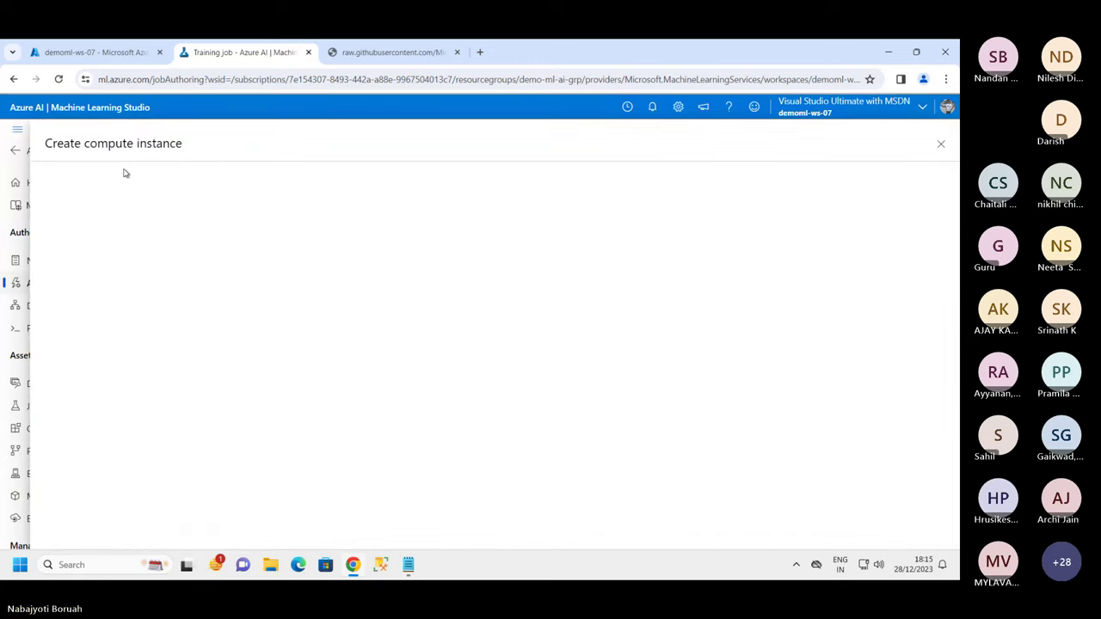
pyautogui.scroll(-3, 310, 331)
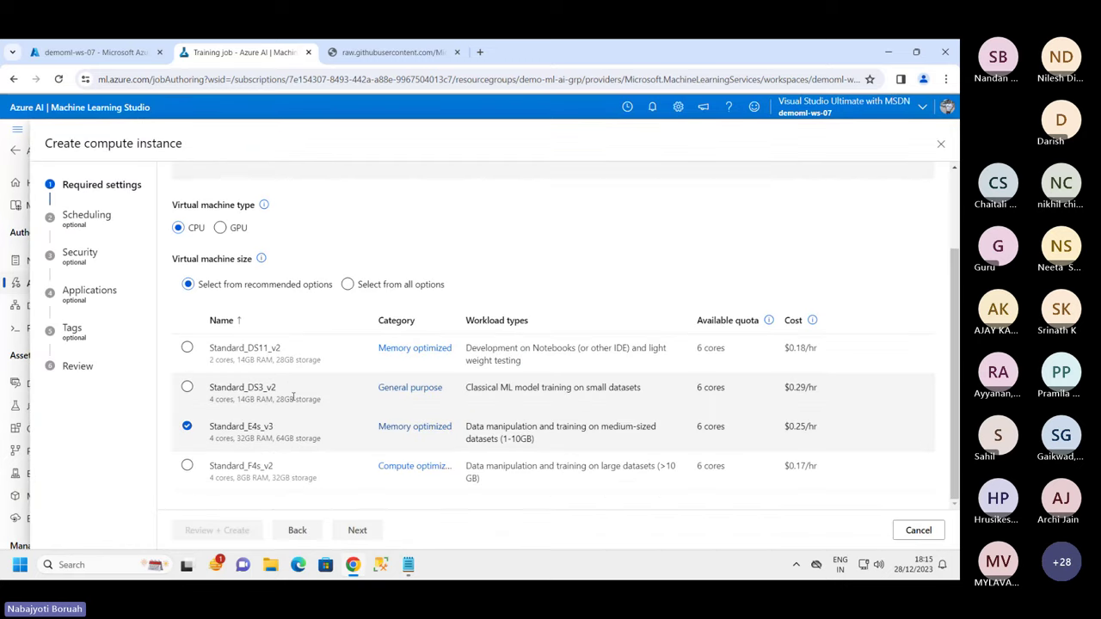
pyautogui.click(353, 296)
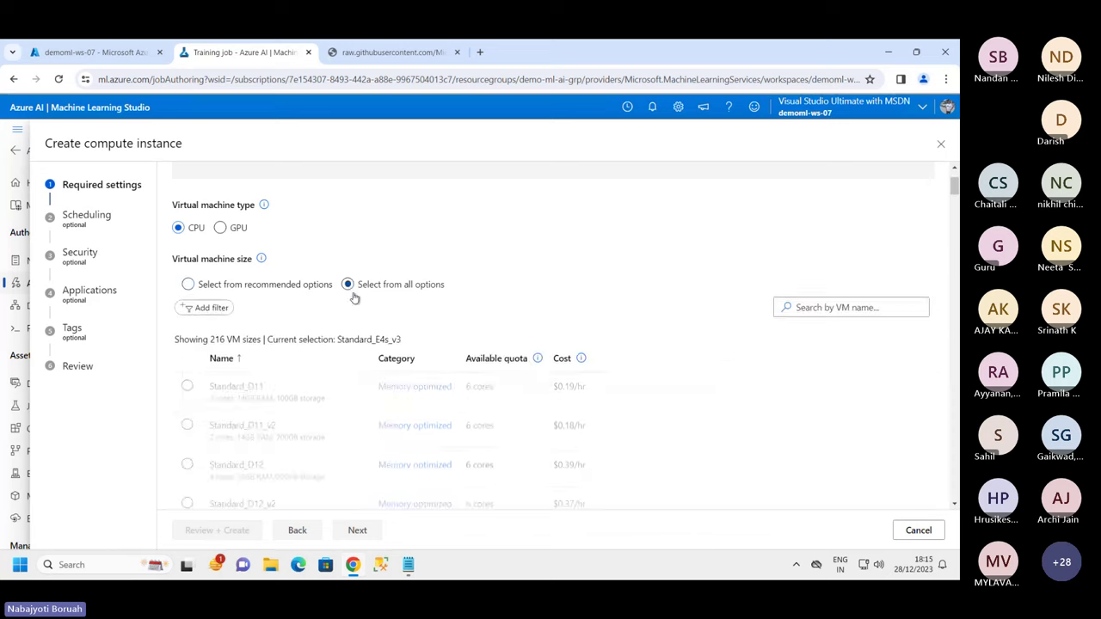
pyautogui.scroll(-10, 352, 361)
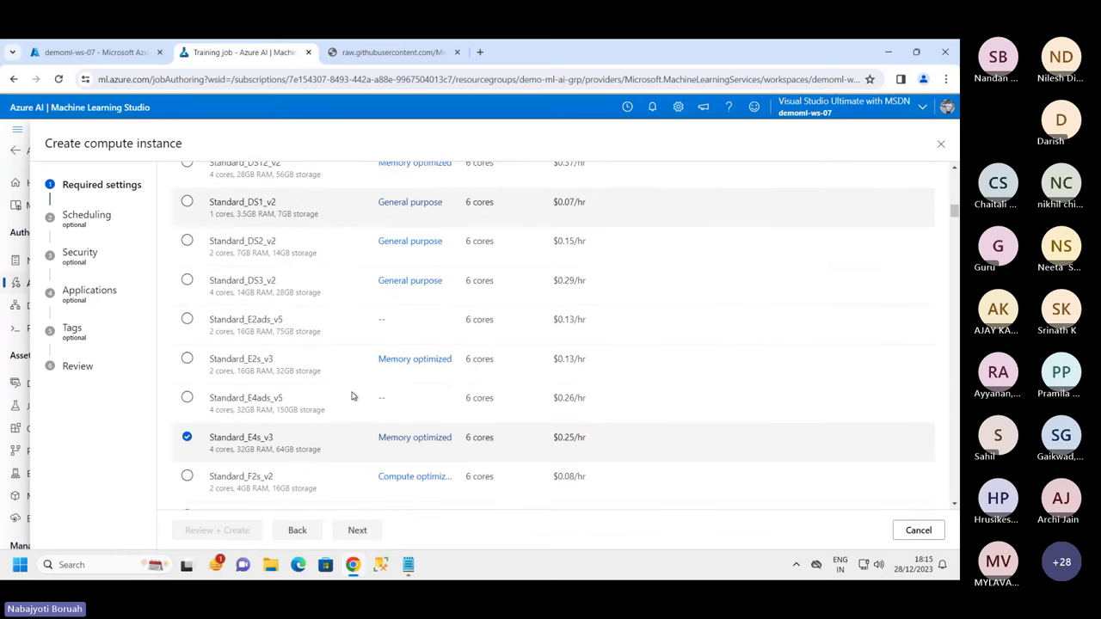
pyautogui.scroll(-3, 354, 389)
pyautogui.scroll(10, 349, 378)
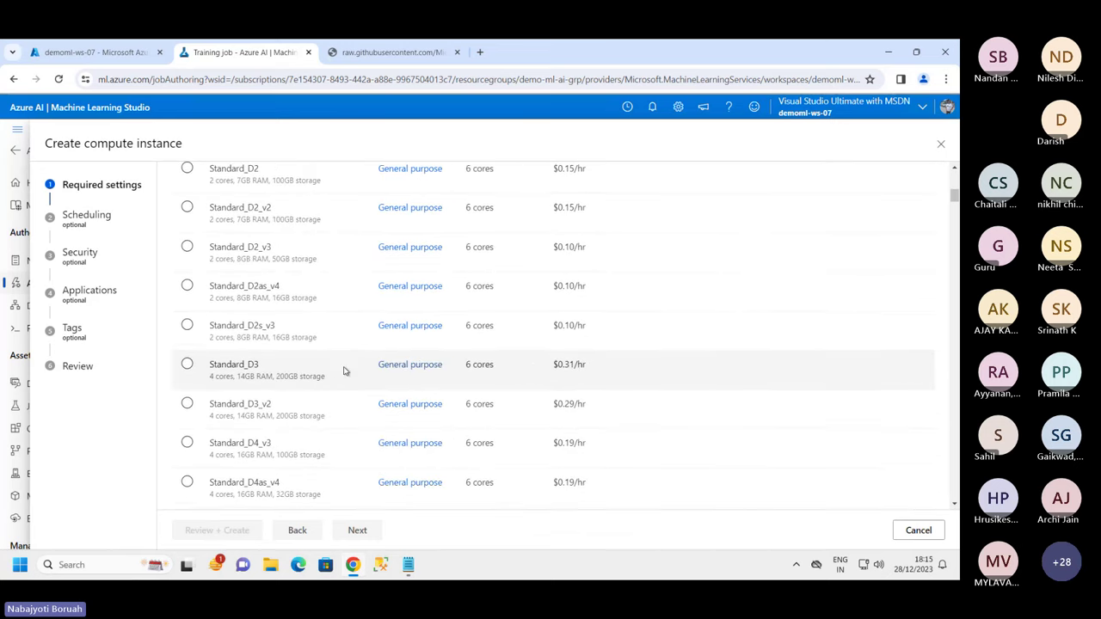
pyautogui.scroll(10, 344, 370)
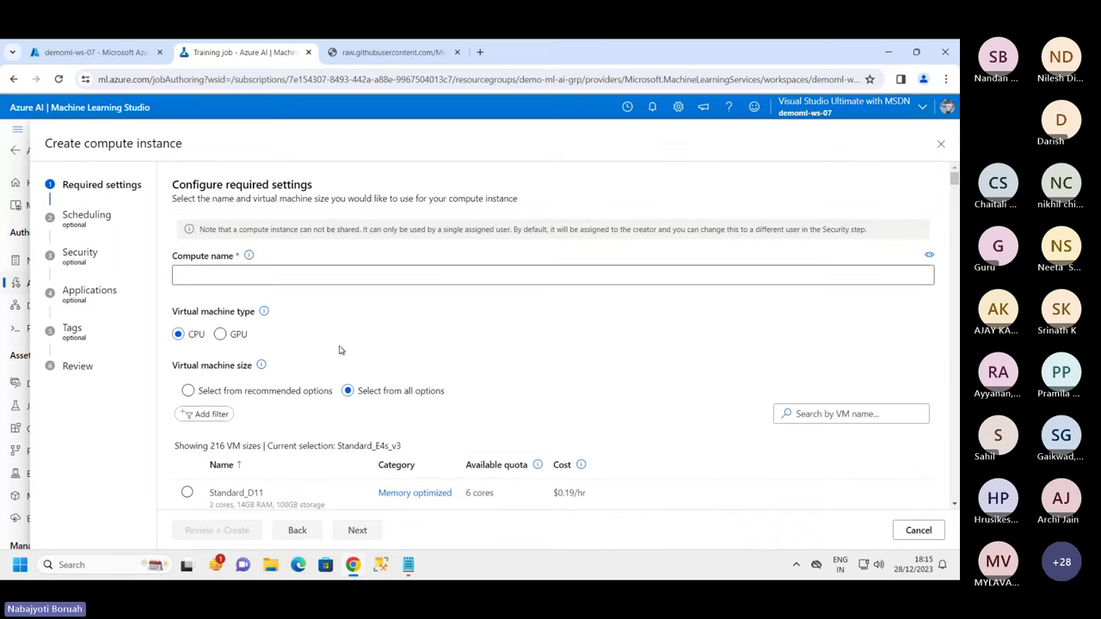
pyautogui.scroll(-8, 339, 350)
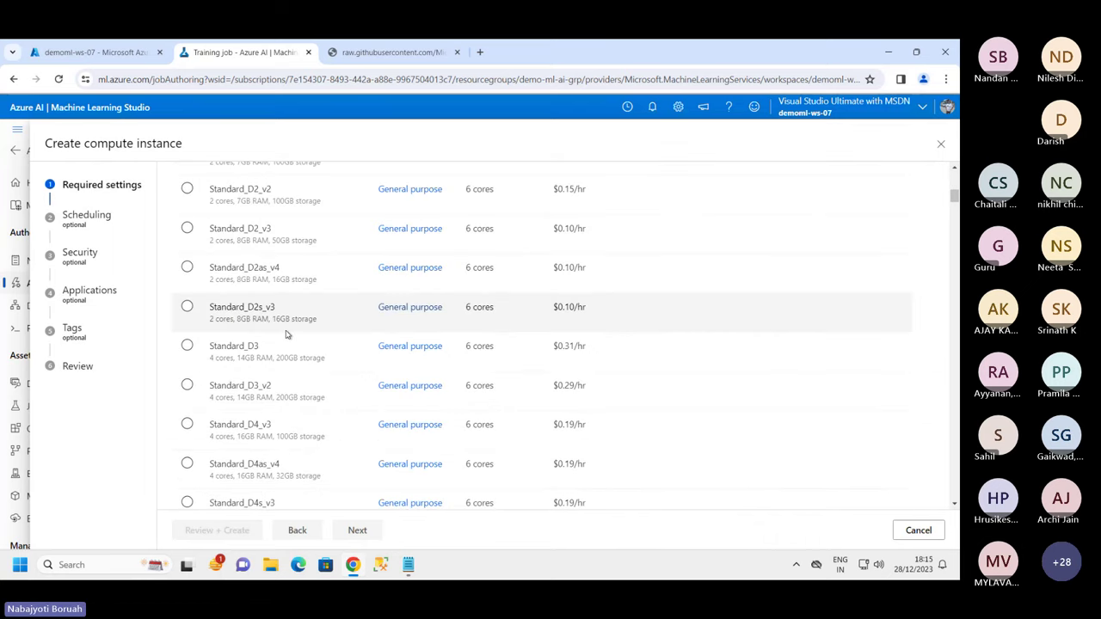
pyautogui.click(231, 280)
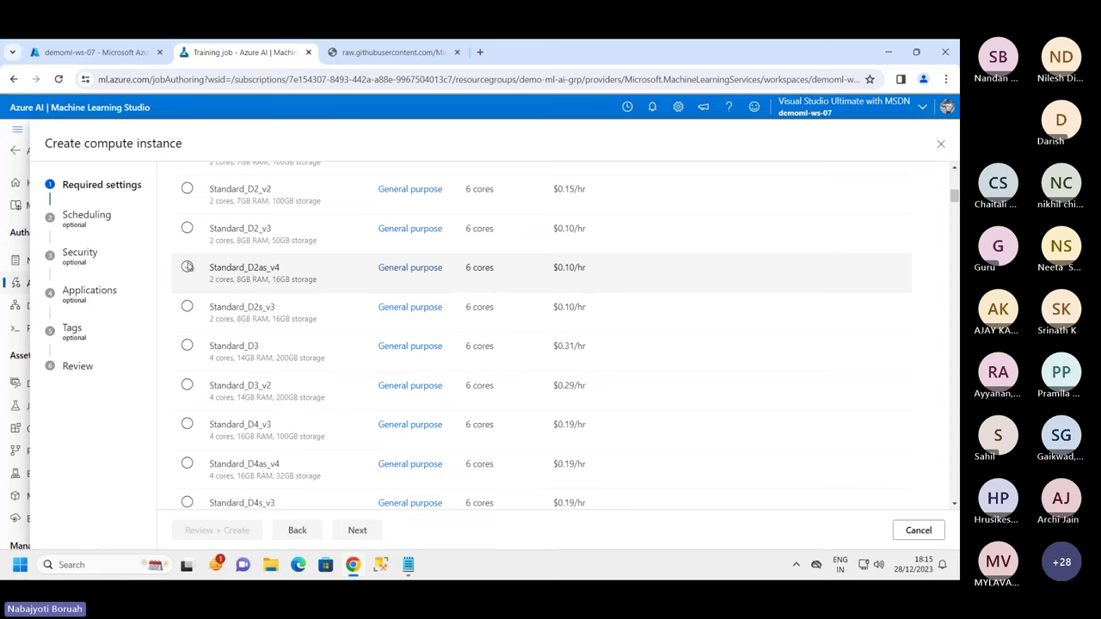
pyautogui.scroll(8, 280, 280)
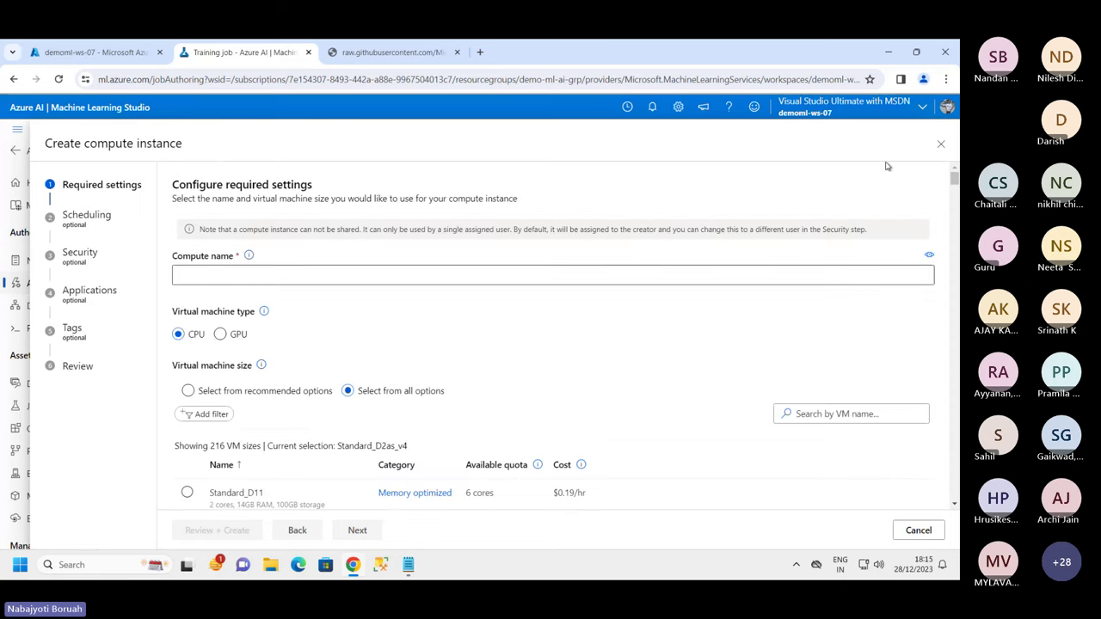
pyautogui.press('Escape')
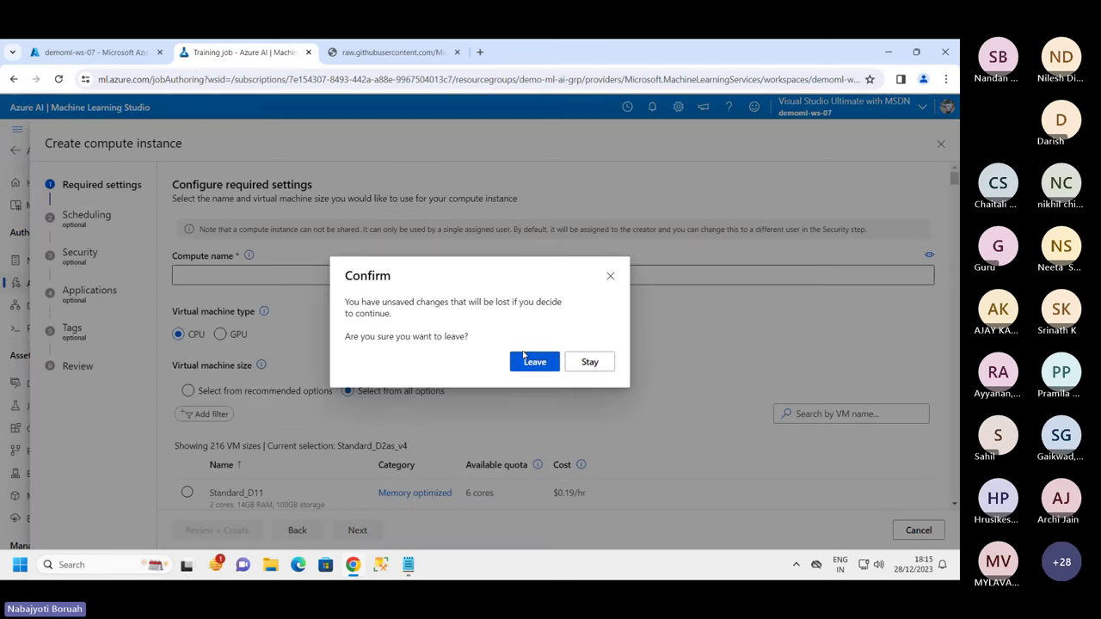
pyautogui.click(536, 368)
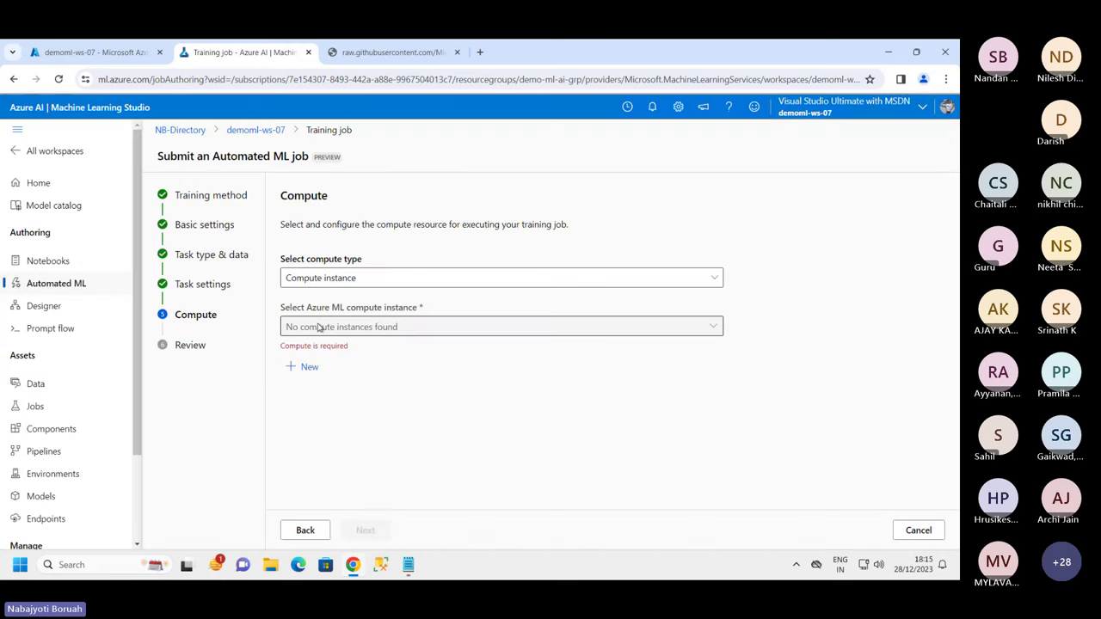
# Set the training job's compute type to Serverless and proceed to the review.
pyautogui.click(397, 279)
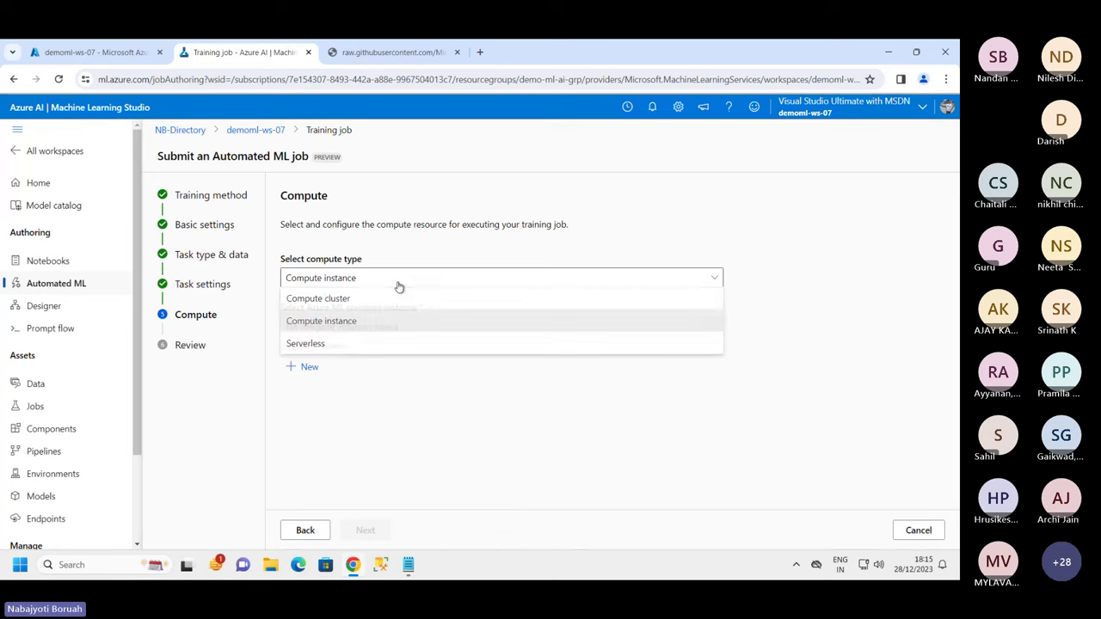
pyautogui.click(331, 345)
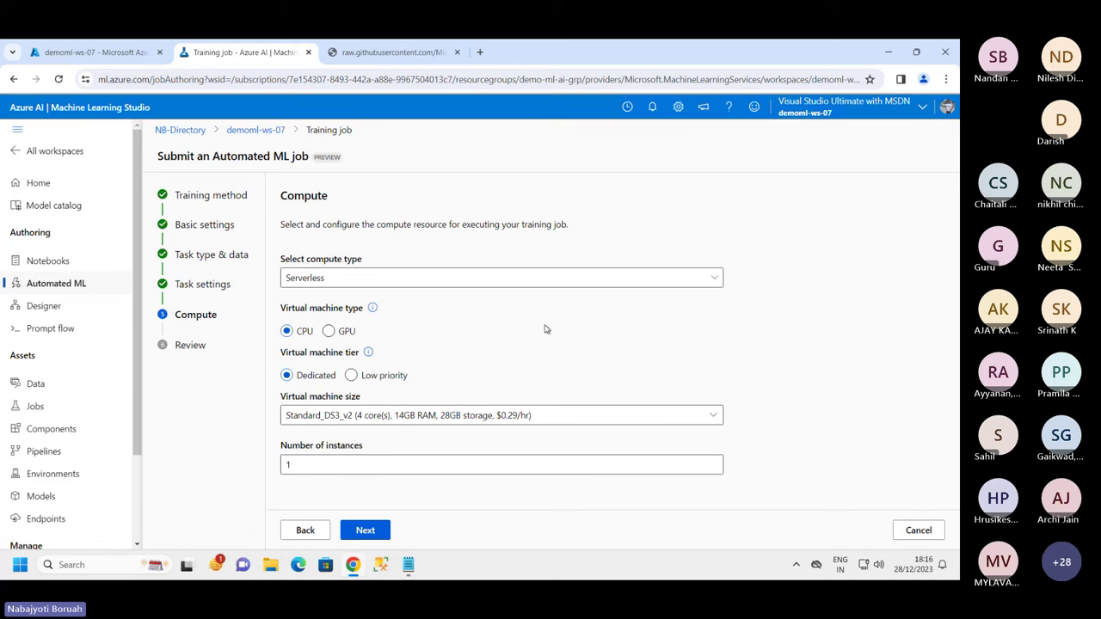
pyautogui.click(365, 284)
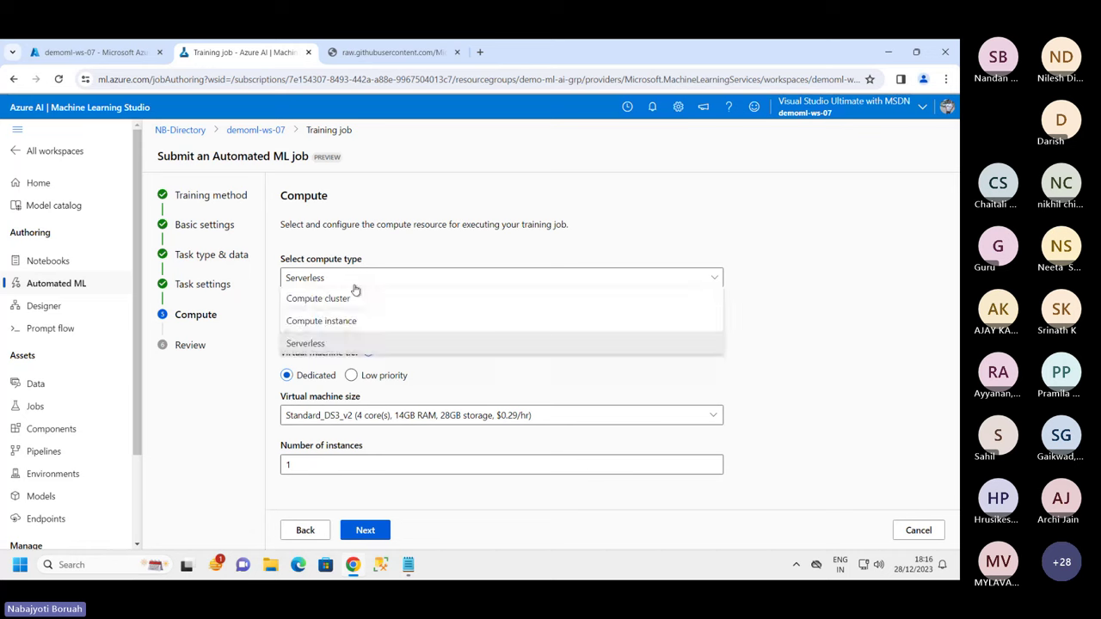
pyautogui.click(322, 344)
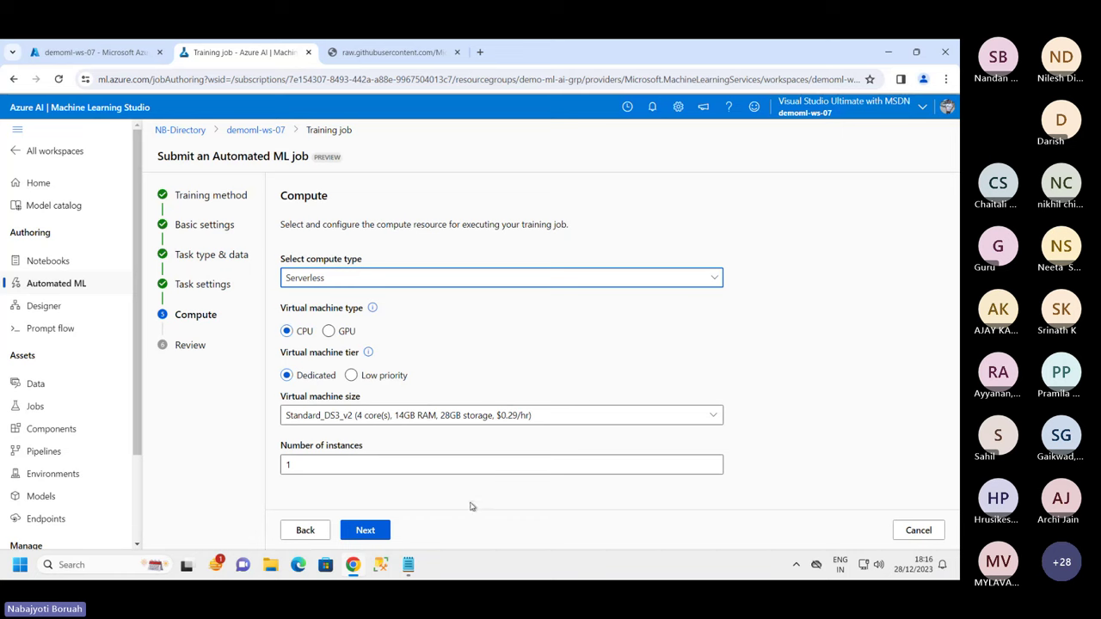
pyautogui.click(364, 530)
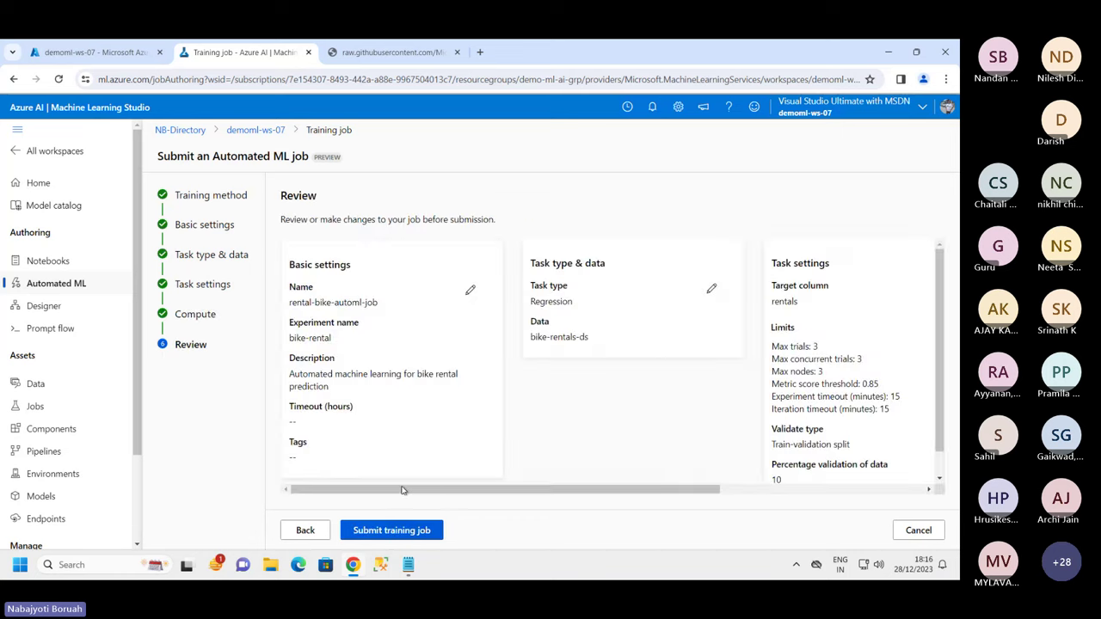
# Review the job's settings, submit the rental-bike-automl-job training job, and look over its run overview.
pyautogui.moveTo(452, 491); pyautogui.dragTo(393, 462)
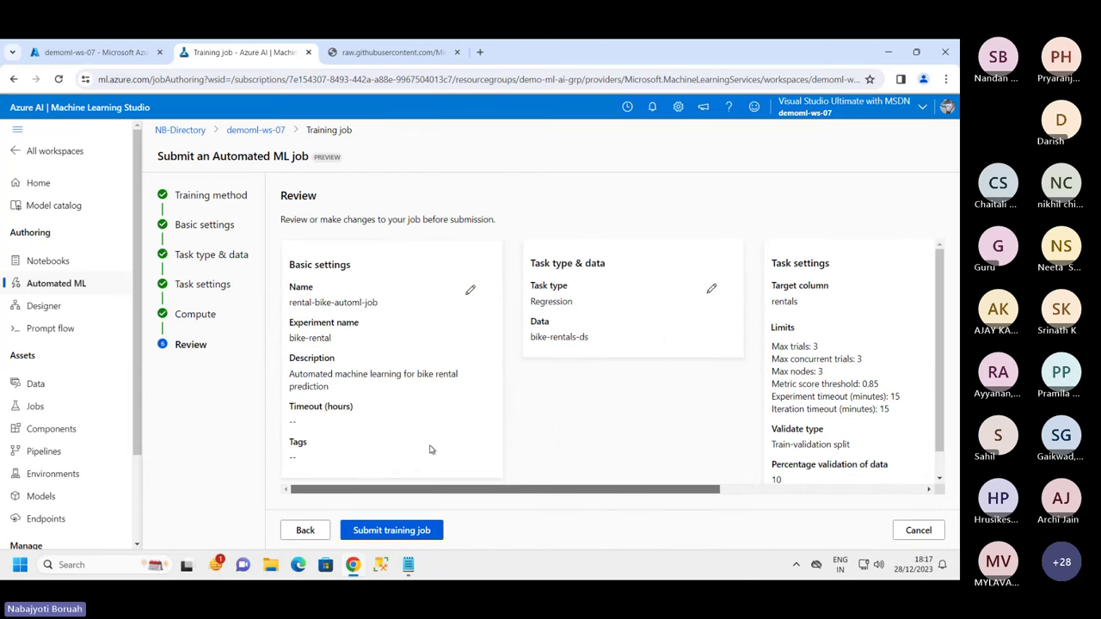
pyautogui.scroll(-1, 471, 370)
pyautogui.scroll(1, 471, 371)
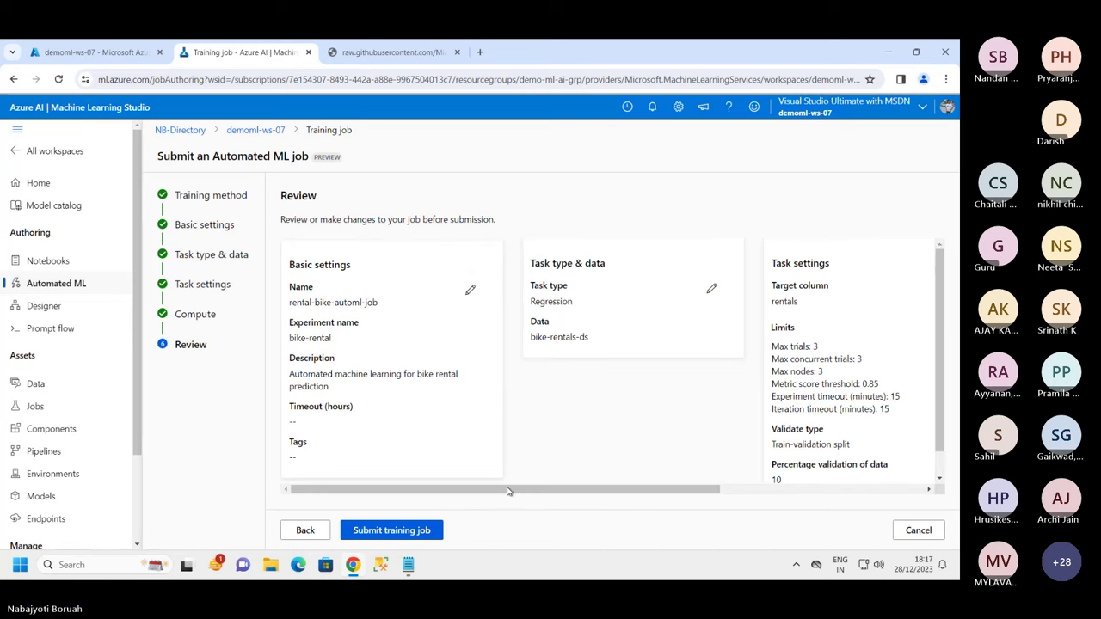
pyautogui.moveTo(538, 492); pyautogui.dragTo(471, 464)
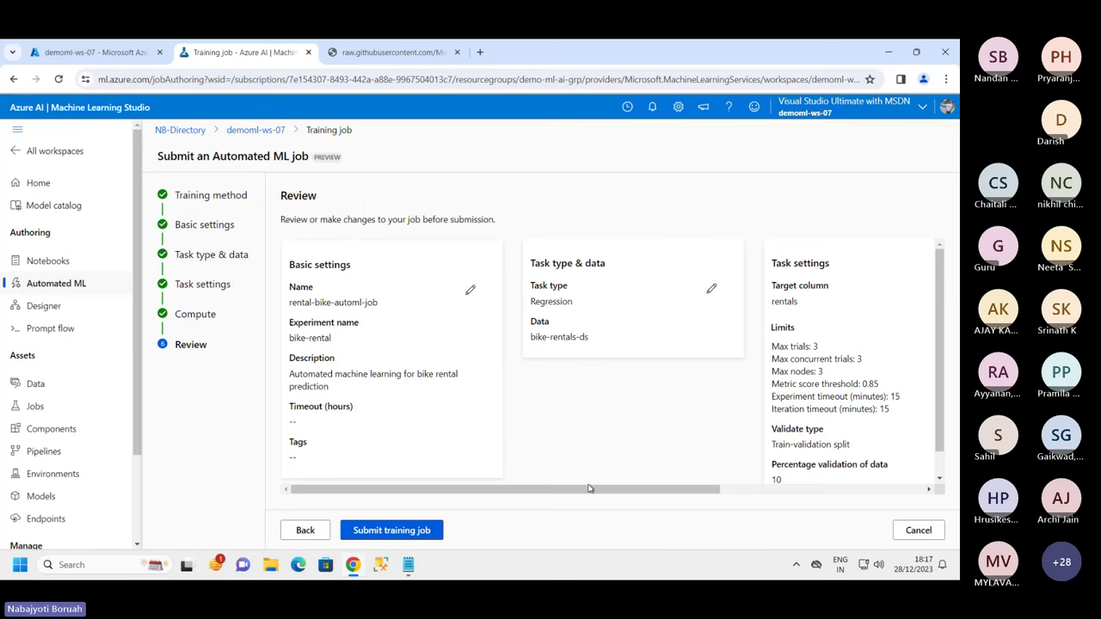
pyautogui.moveTo(588, 489); pyautogui.dragTo(430, 490)
pyautogui.click(383, 529)
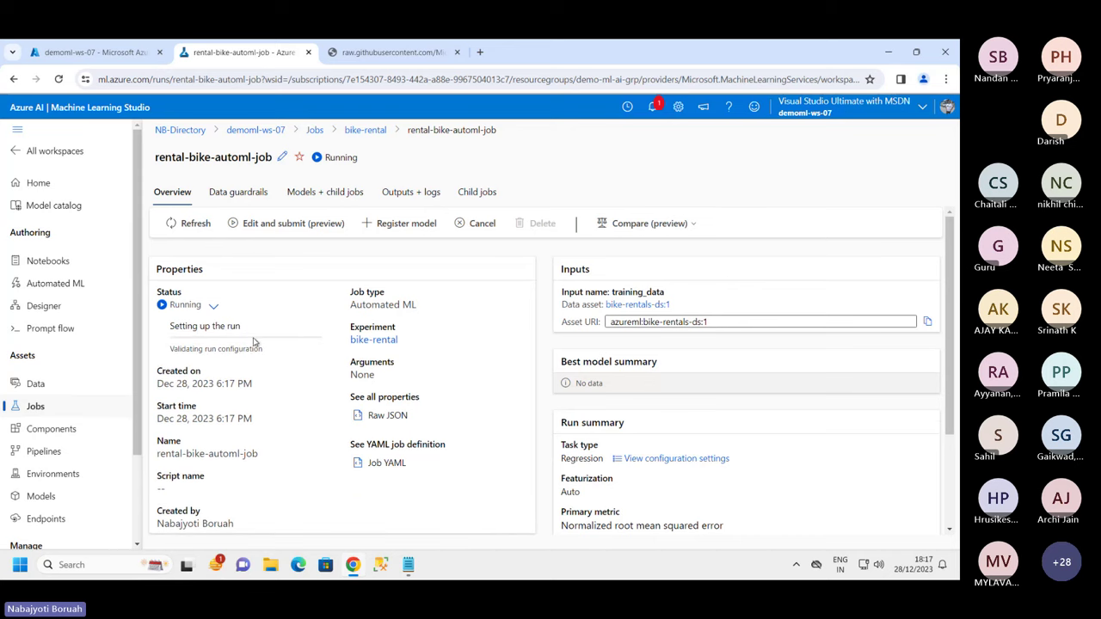
pyautogui.scroll(-1, 287, 365)
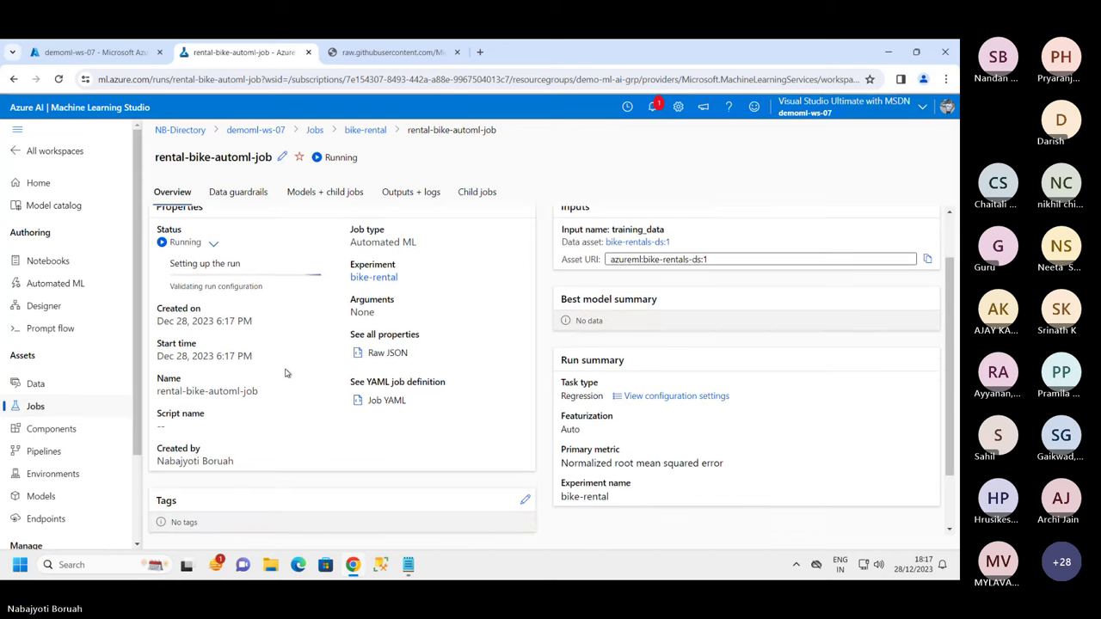
pyautogui.scroll(1, 287, 372)
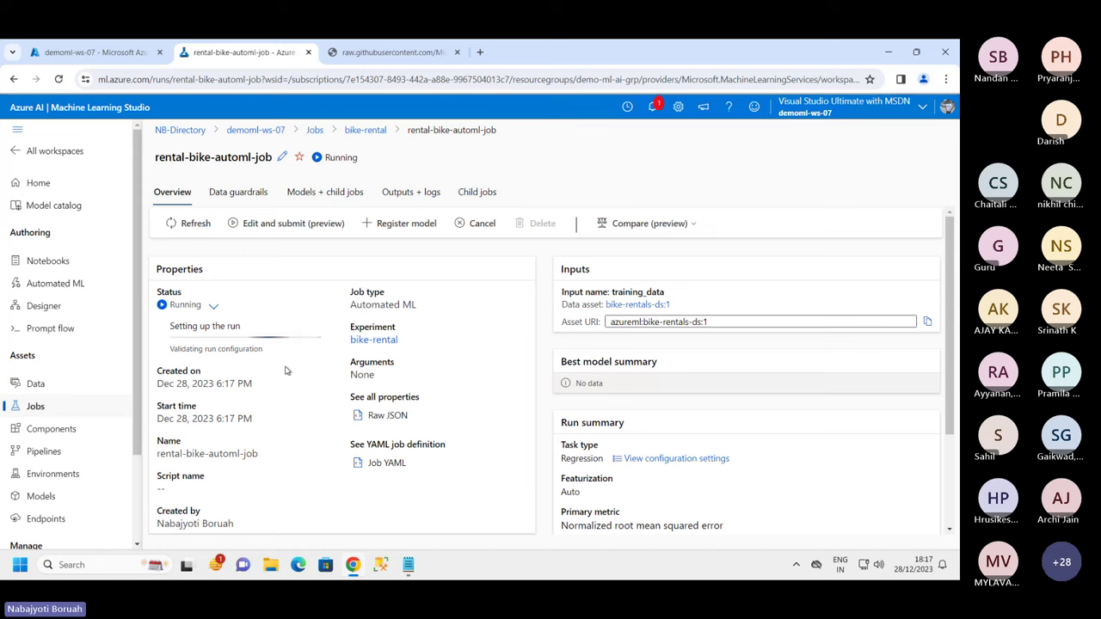